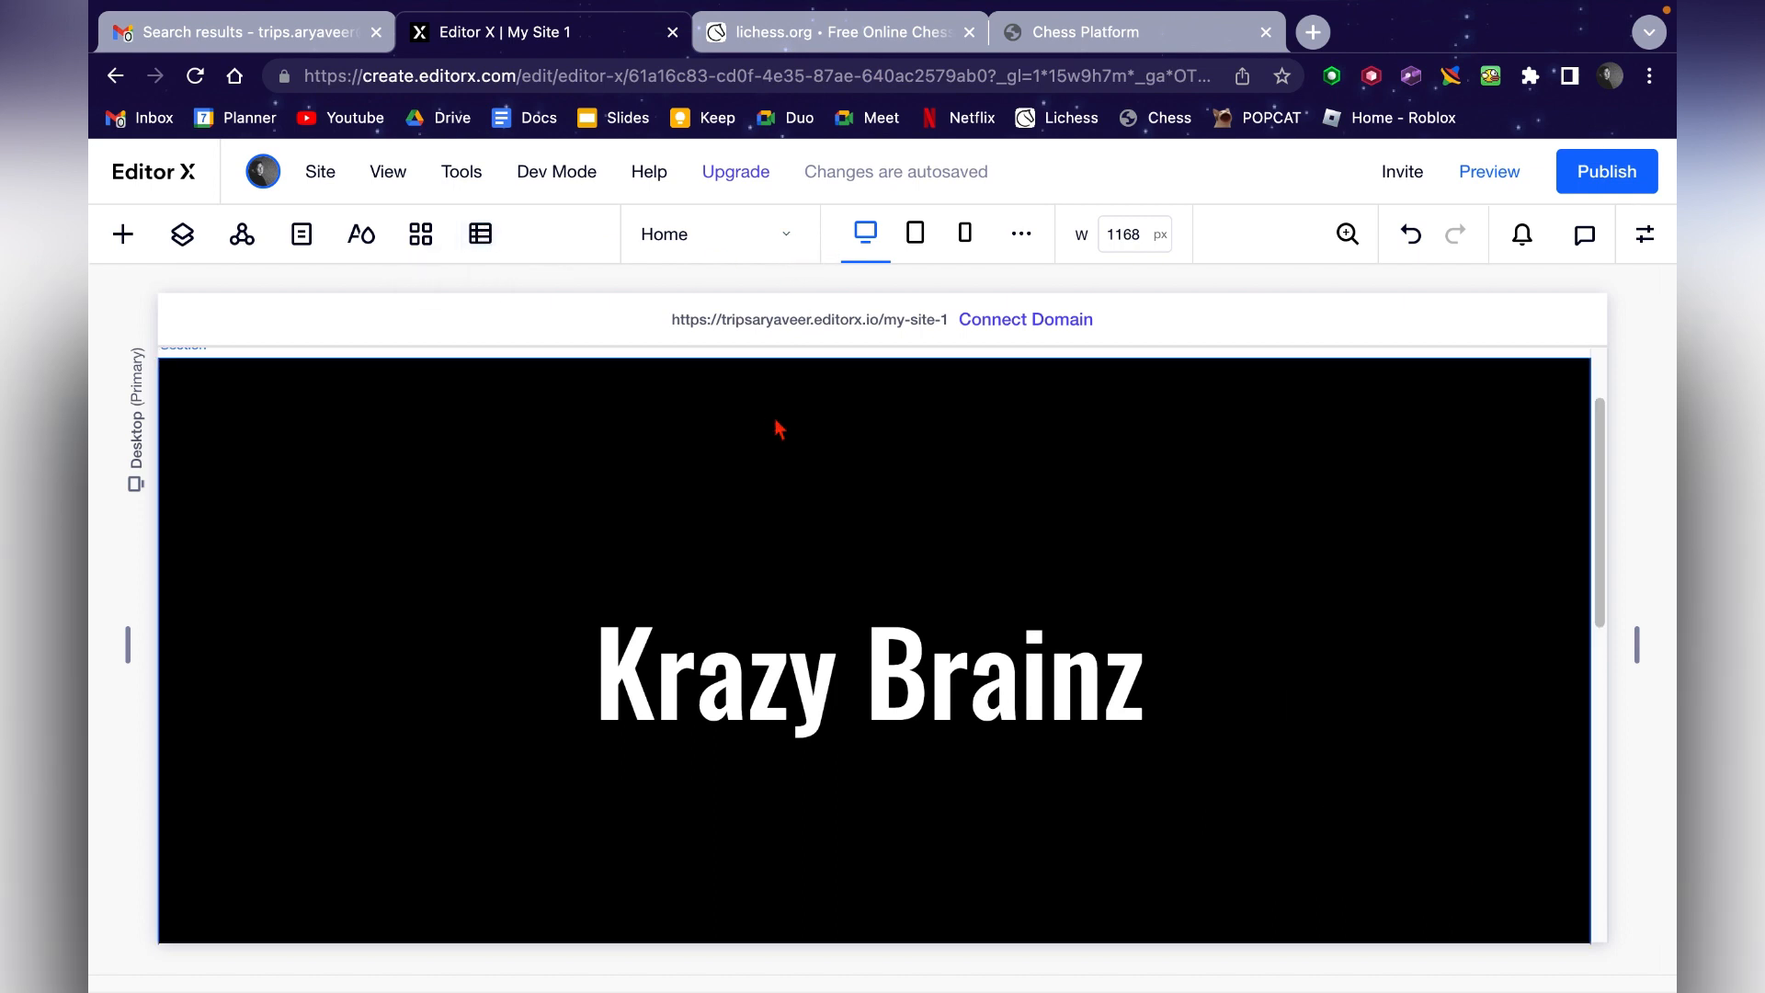
- Look through the Quick Add elements that can be placed on the Home page
scroll(844, 500, down, 3)
scroll(844, 500, up, 3)
scroll(844, 500, down, 1)
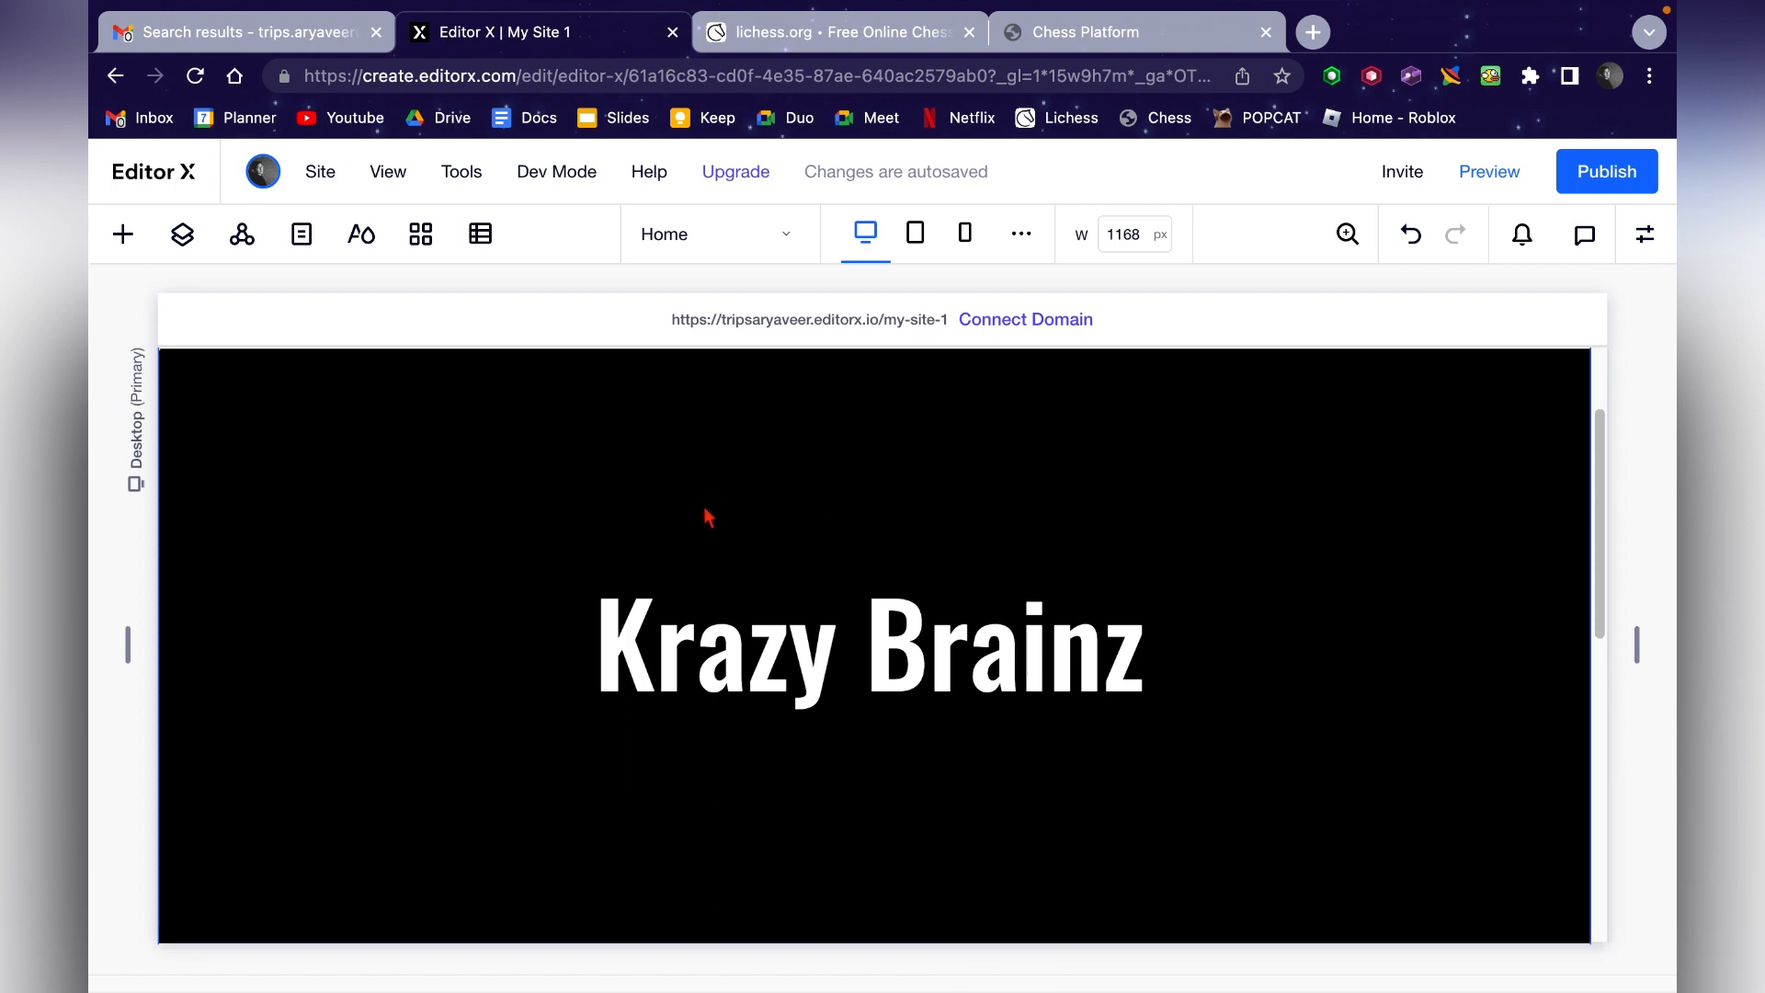
click(122, 235)
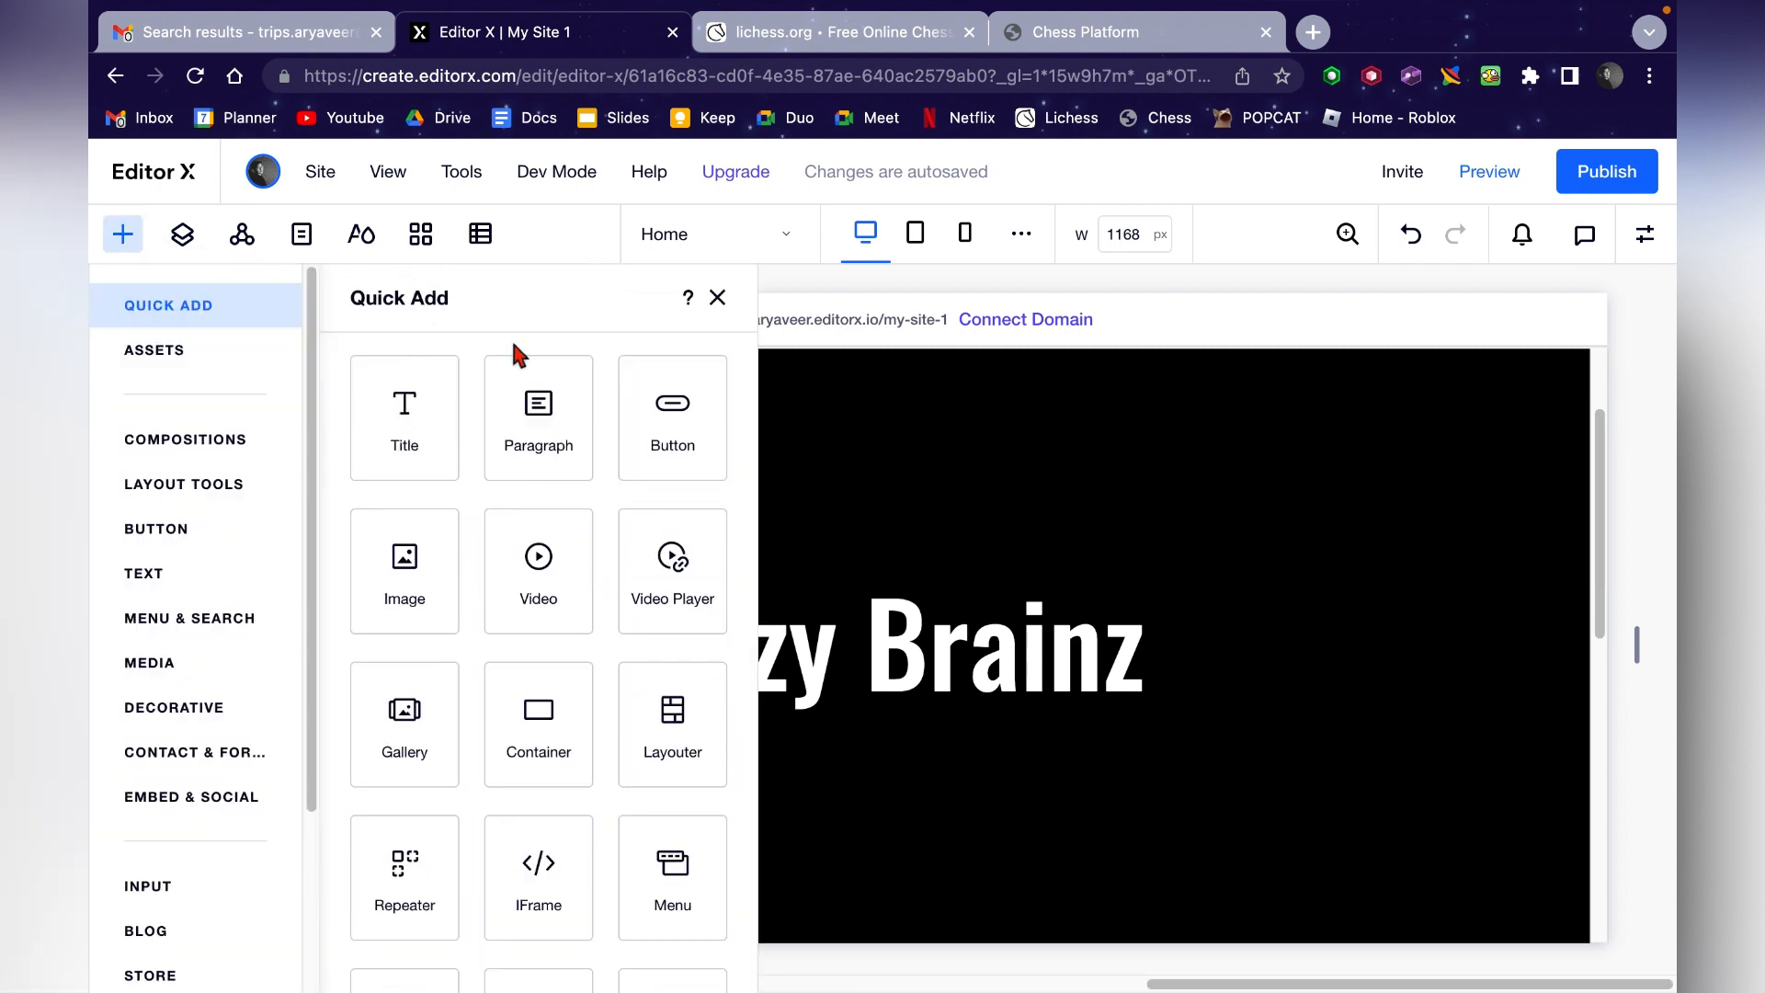
scroll(386, 421, down, 2)
scroll(376, 425, up, 3)
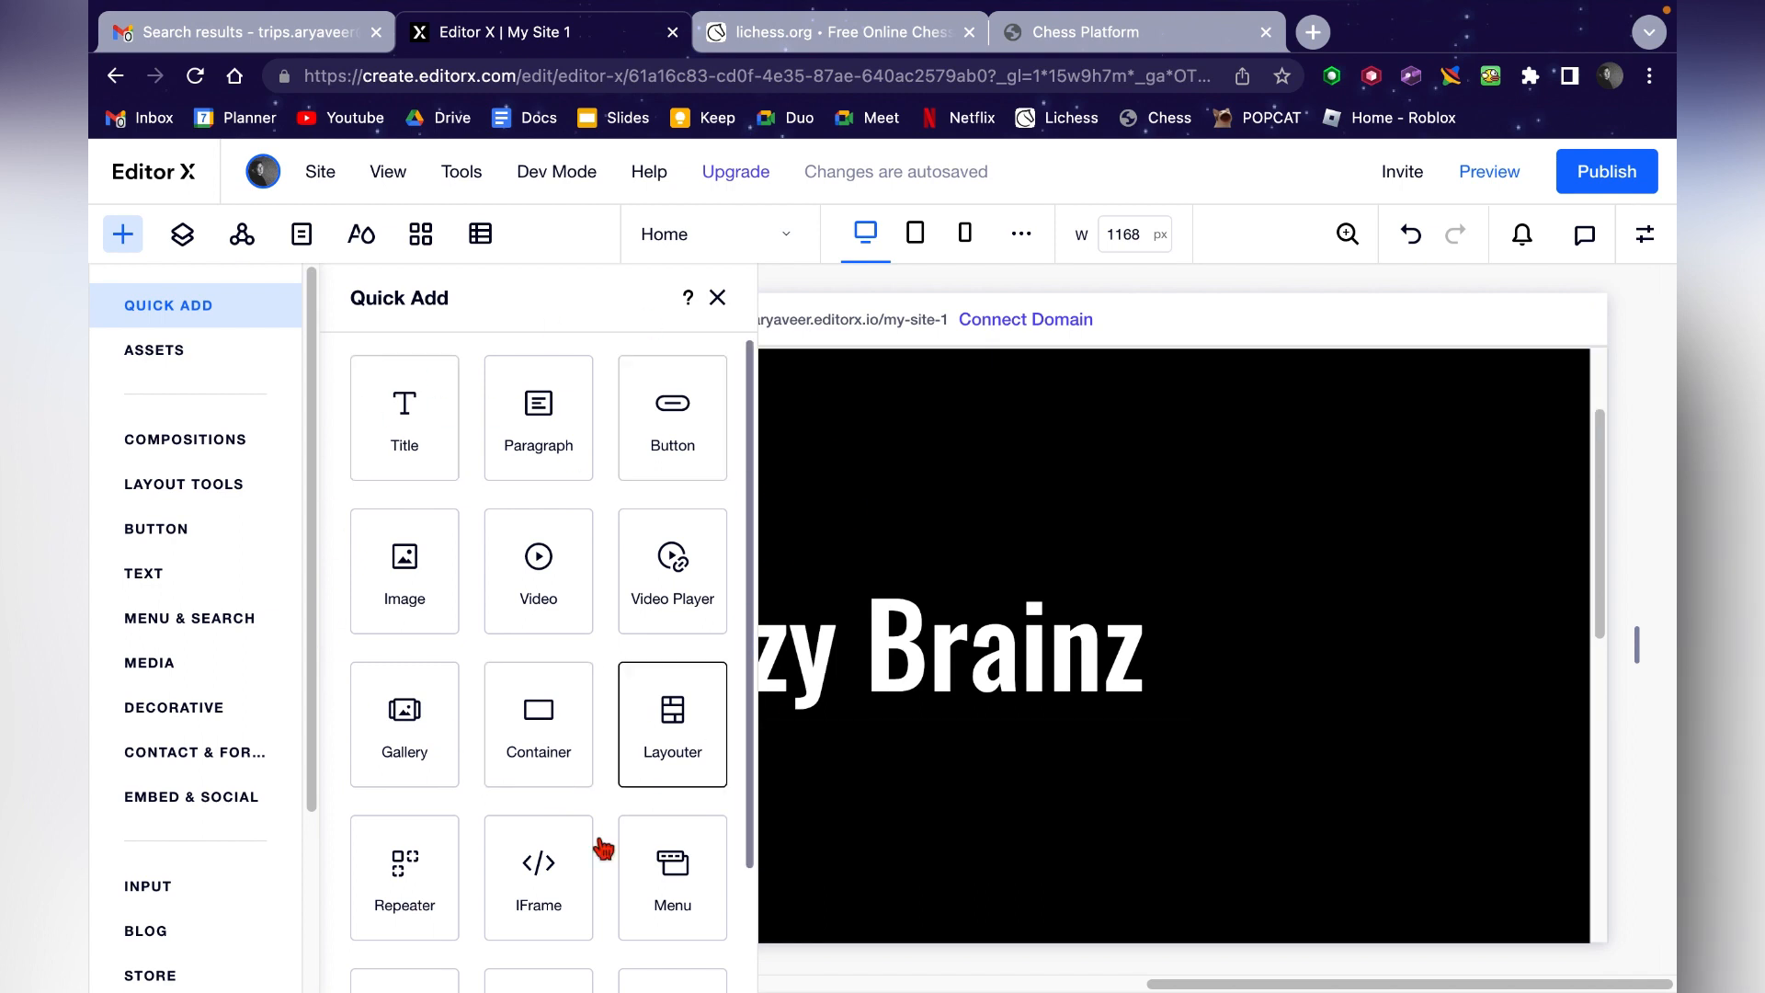
scroll(588, 781, down, 1)
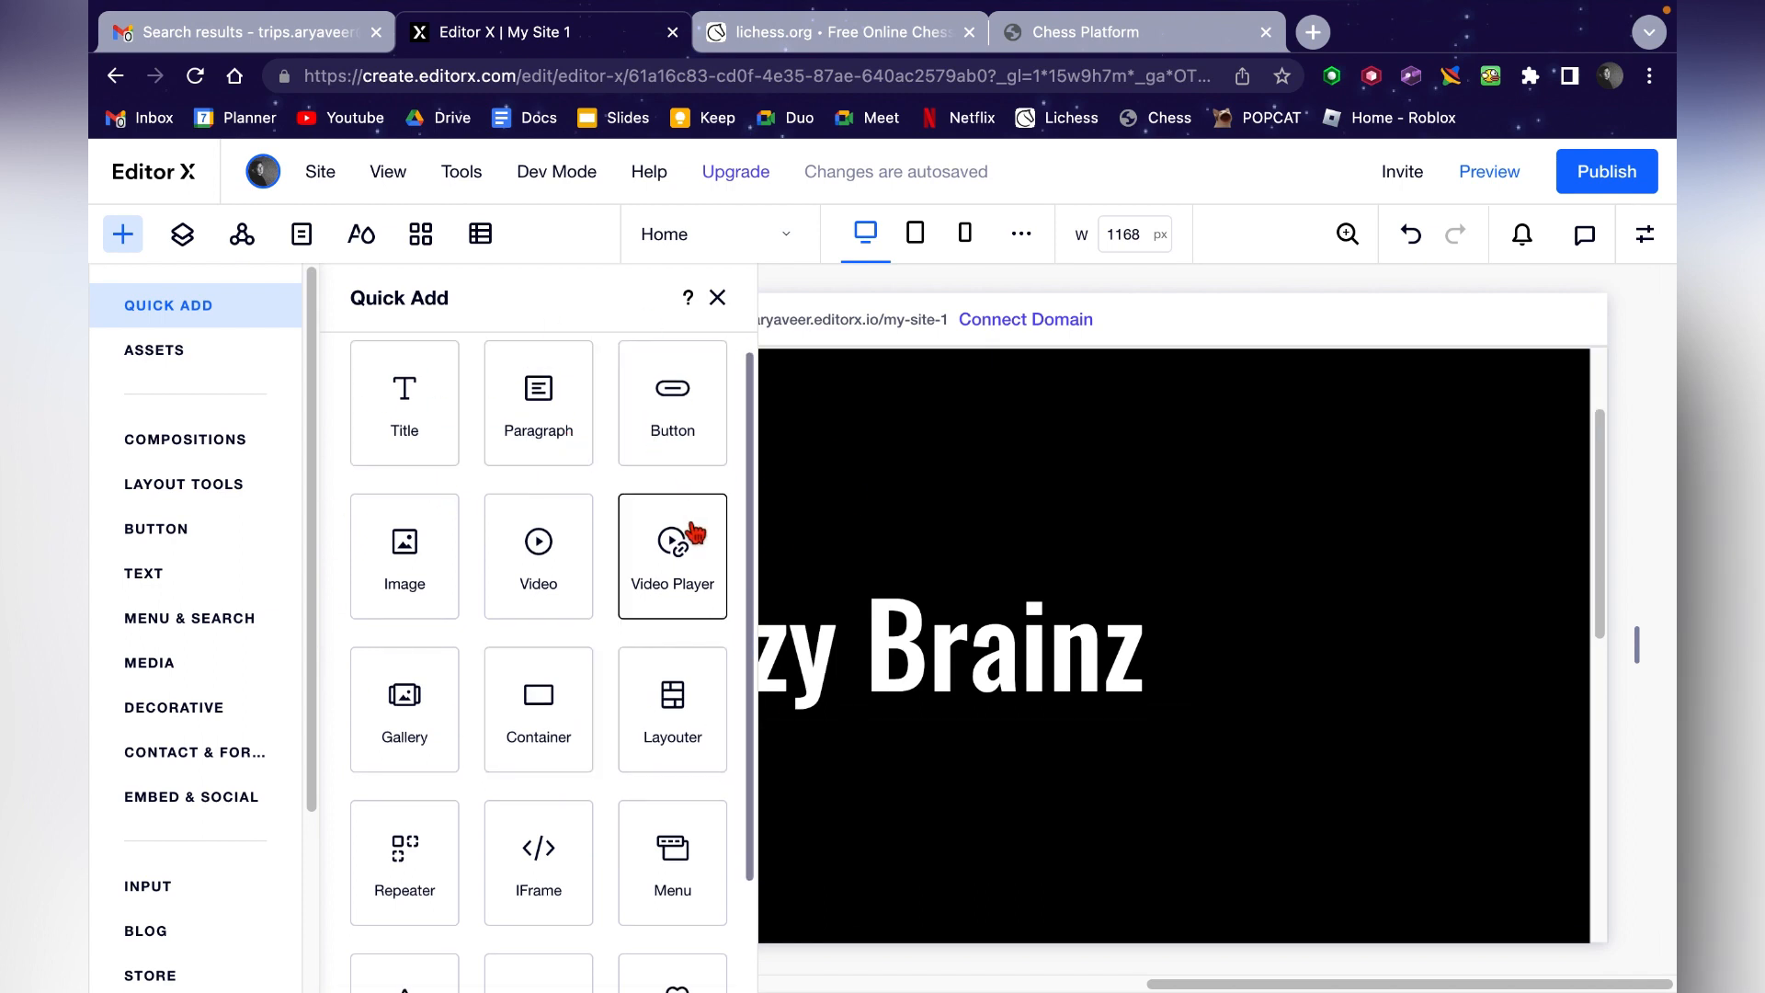
scroll(582, 739, down, 3)
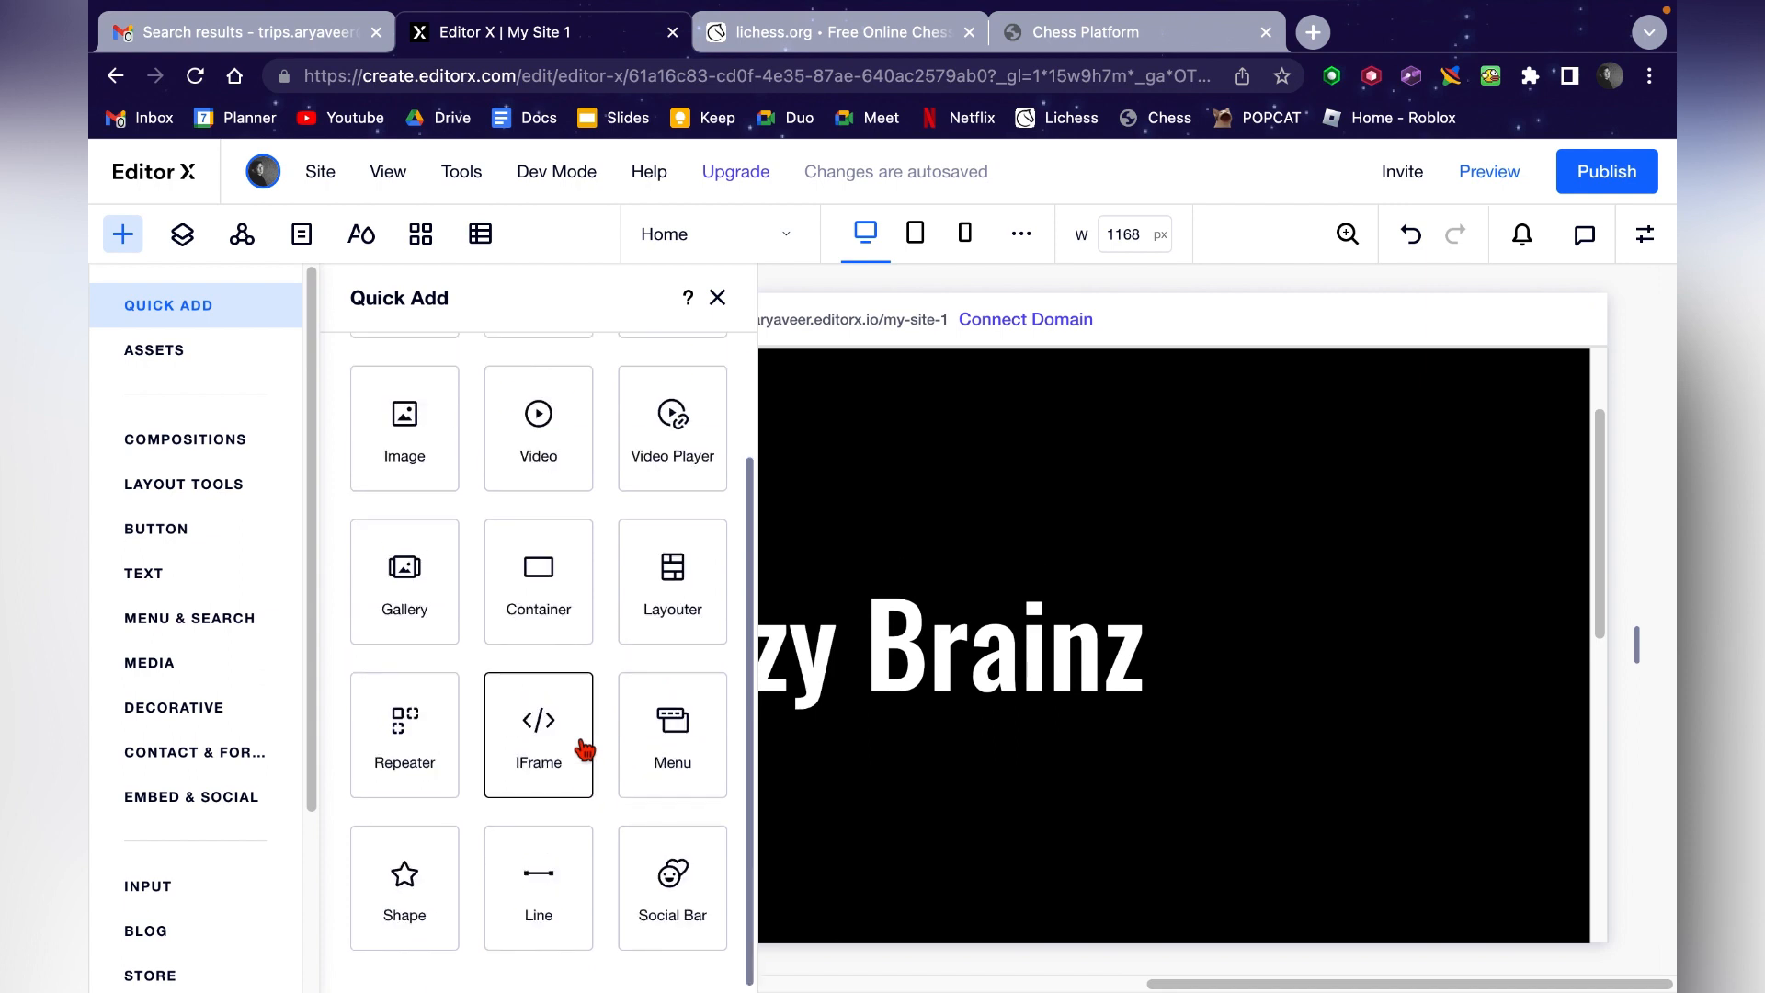
- Examine the Home page's layers and compare them with the header, sections and footer on the canvas
click(182, 234)
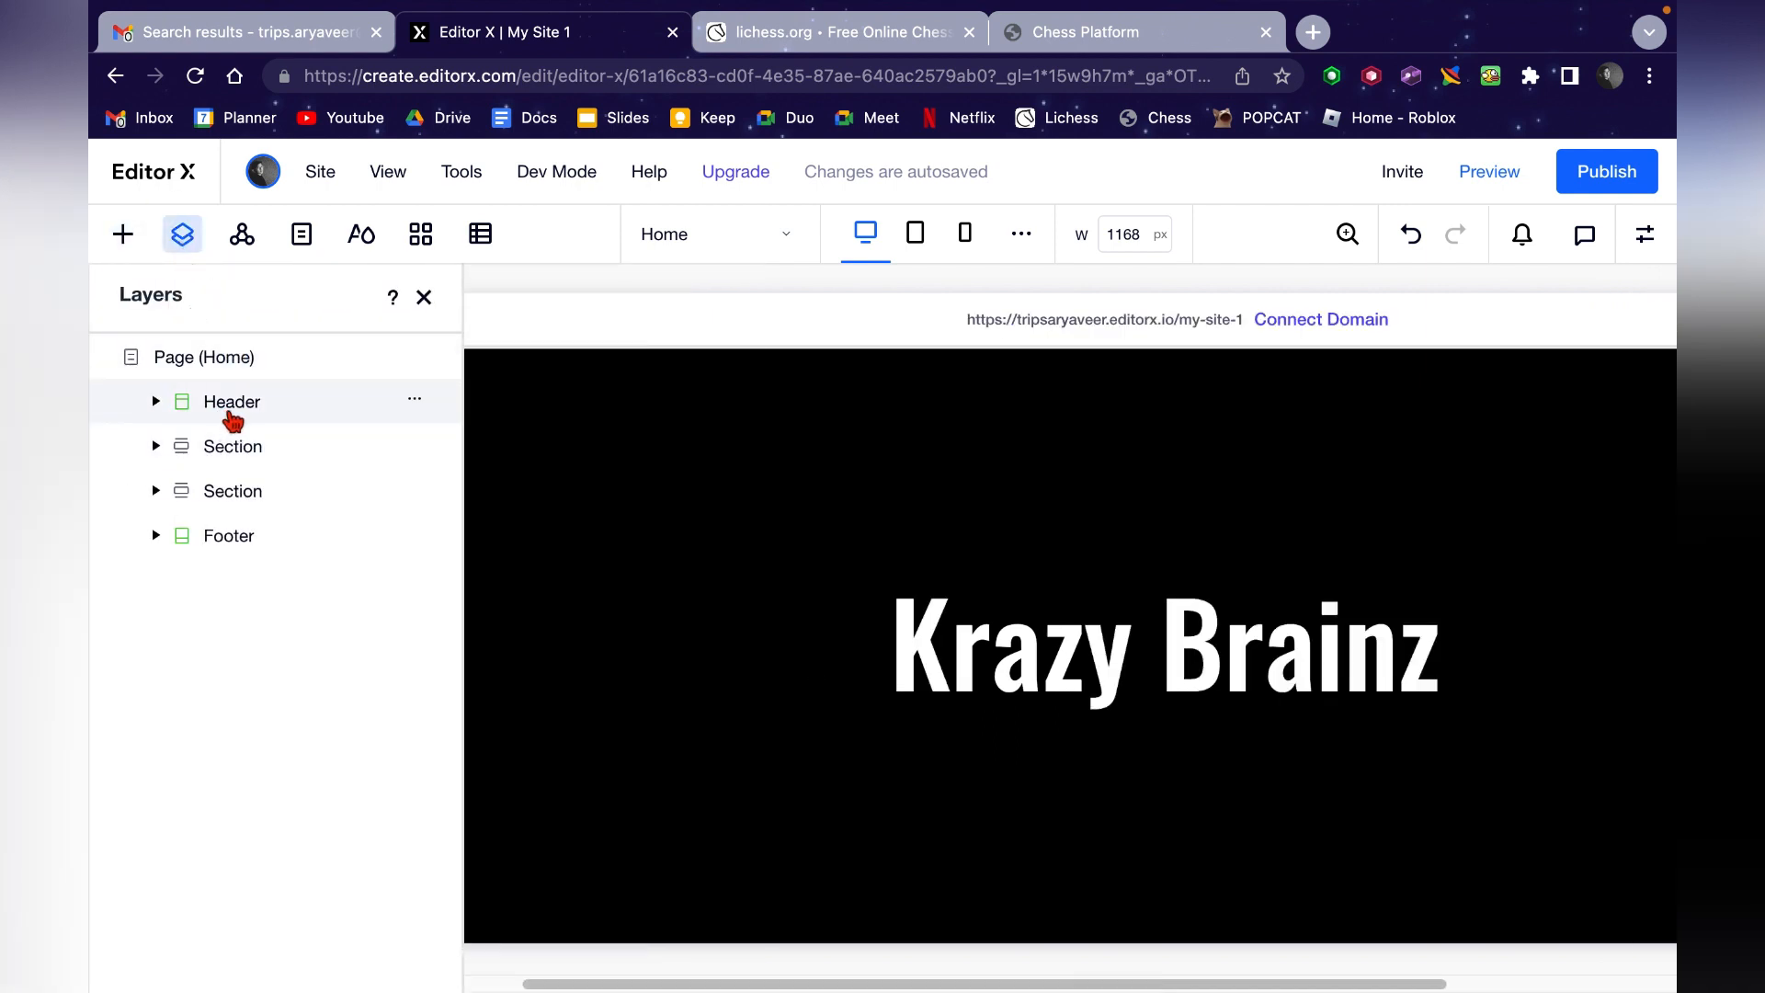
scroll(1086, 662, up, 2)
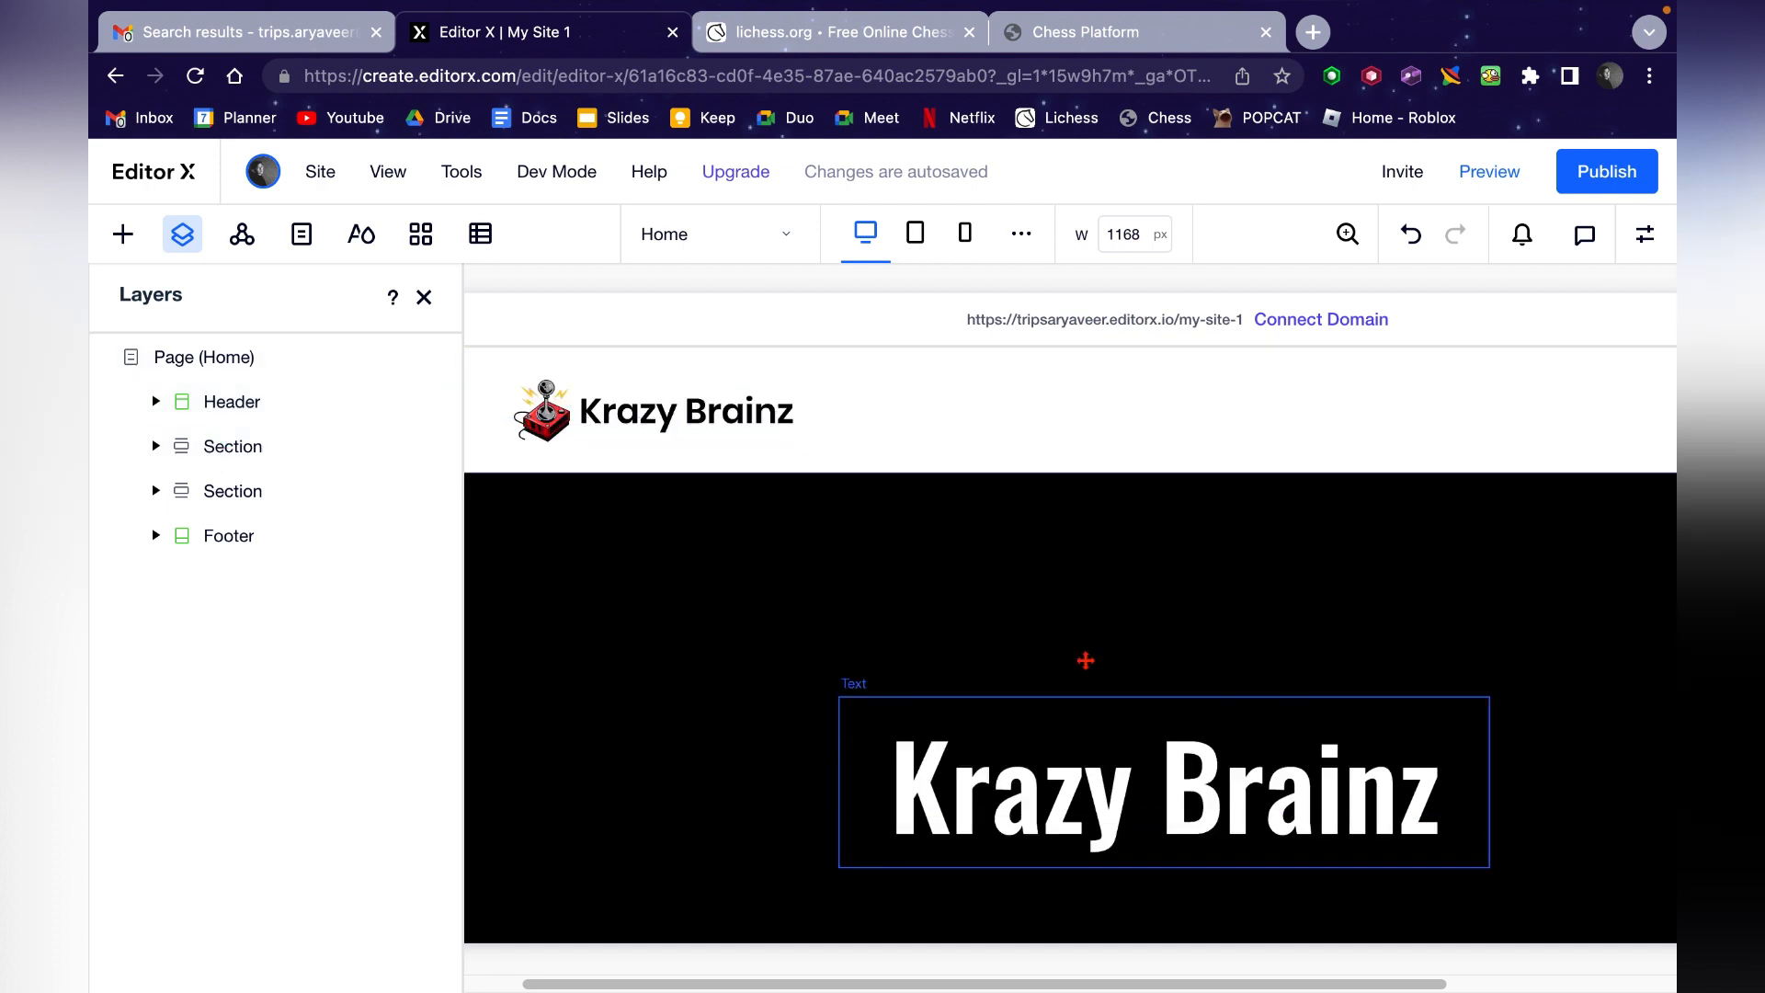
scroll(922, 701, down, 3)
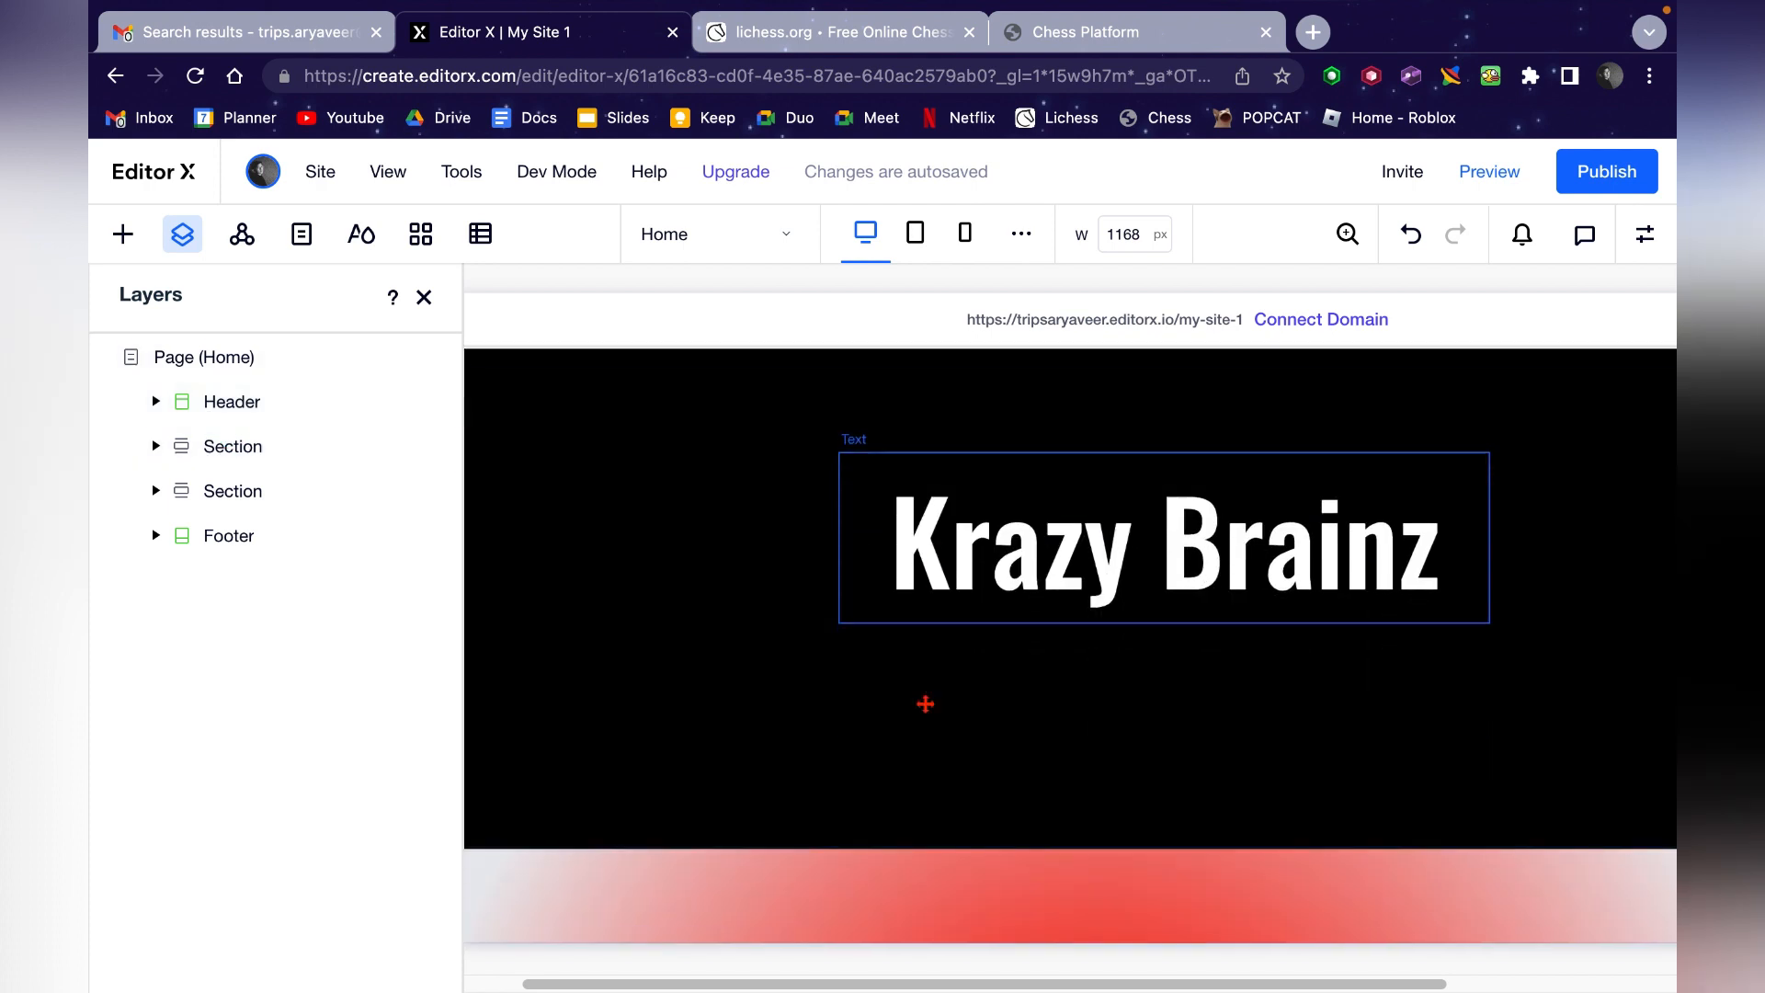
scroll(762, 589, down, 5)
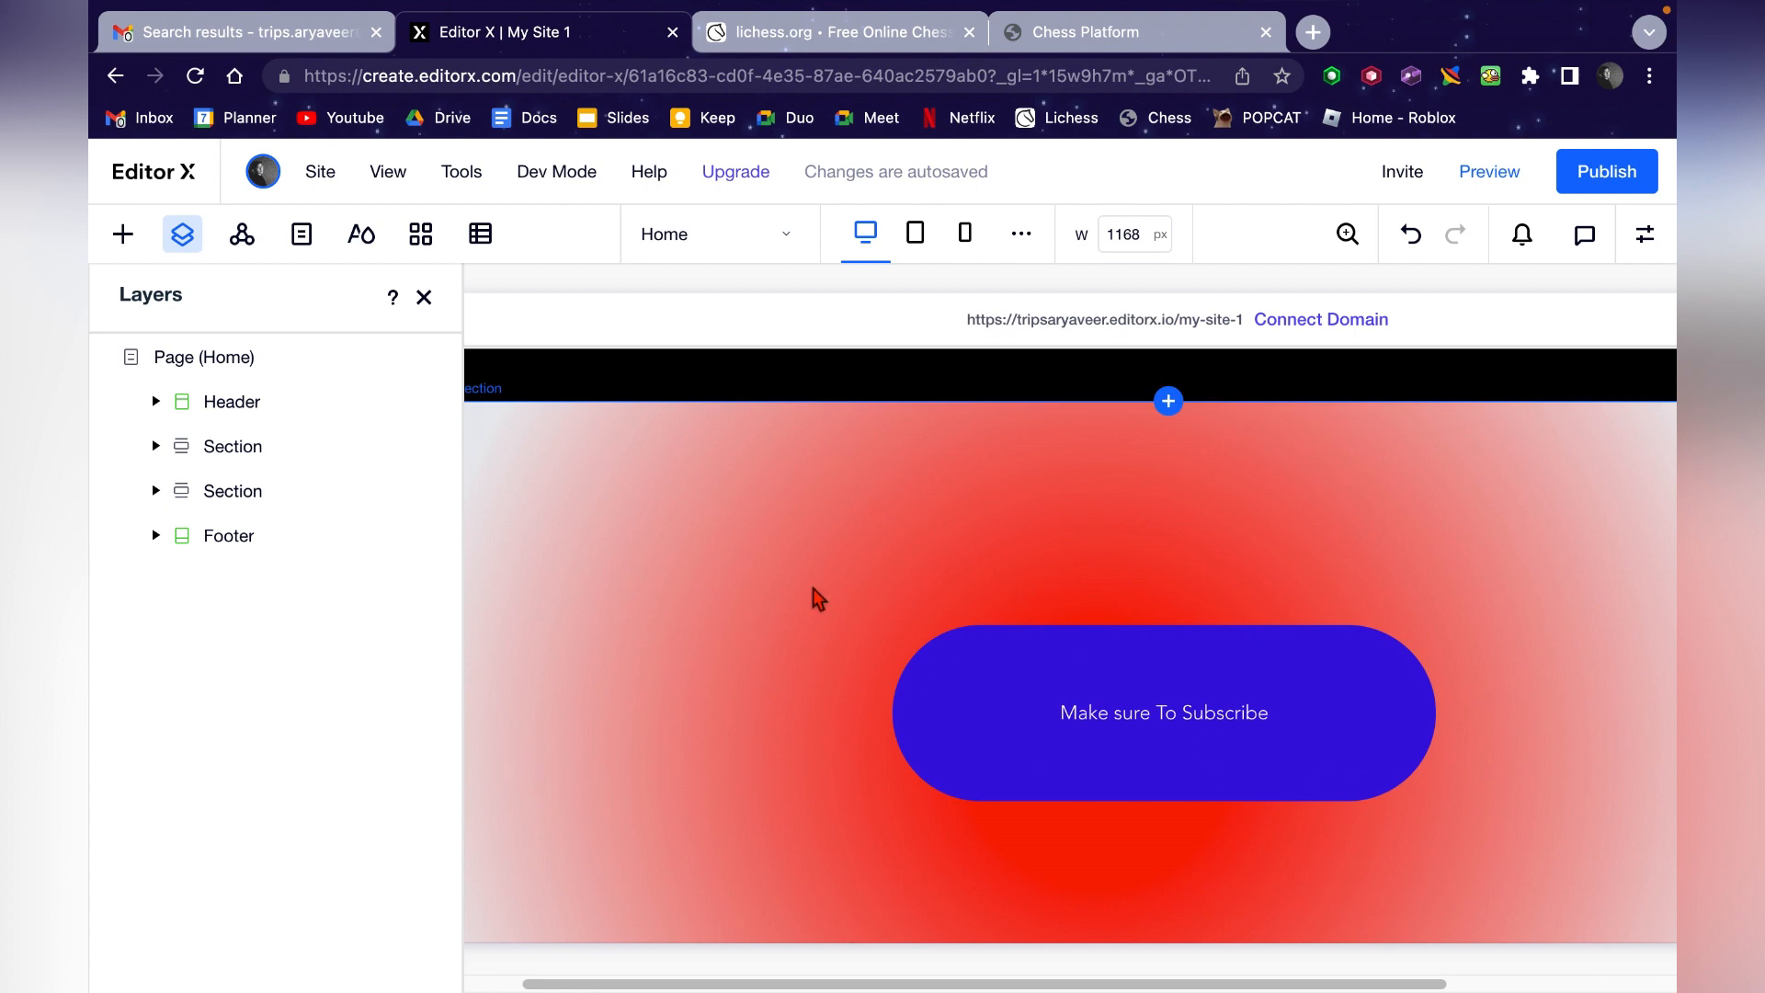
scroll(818, 606, down, 2)
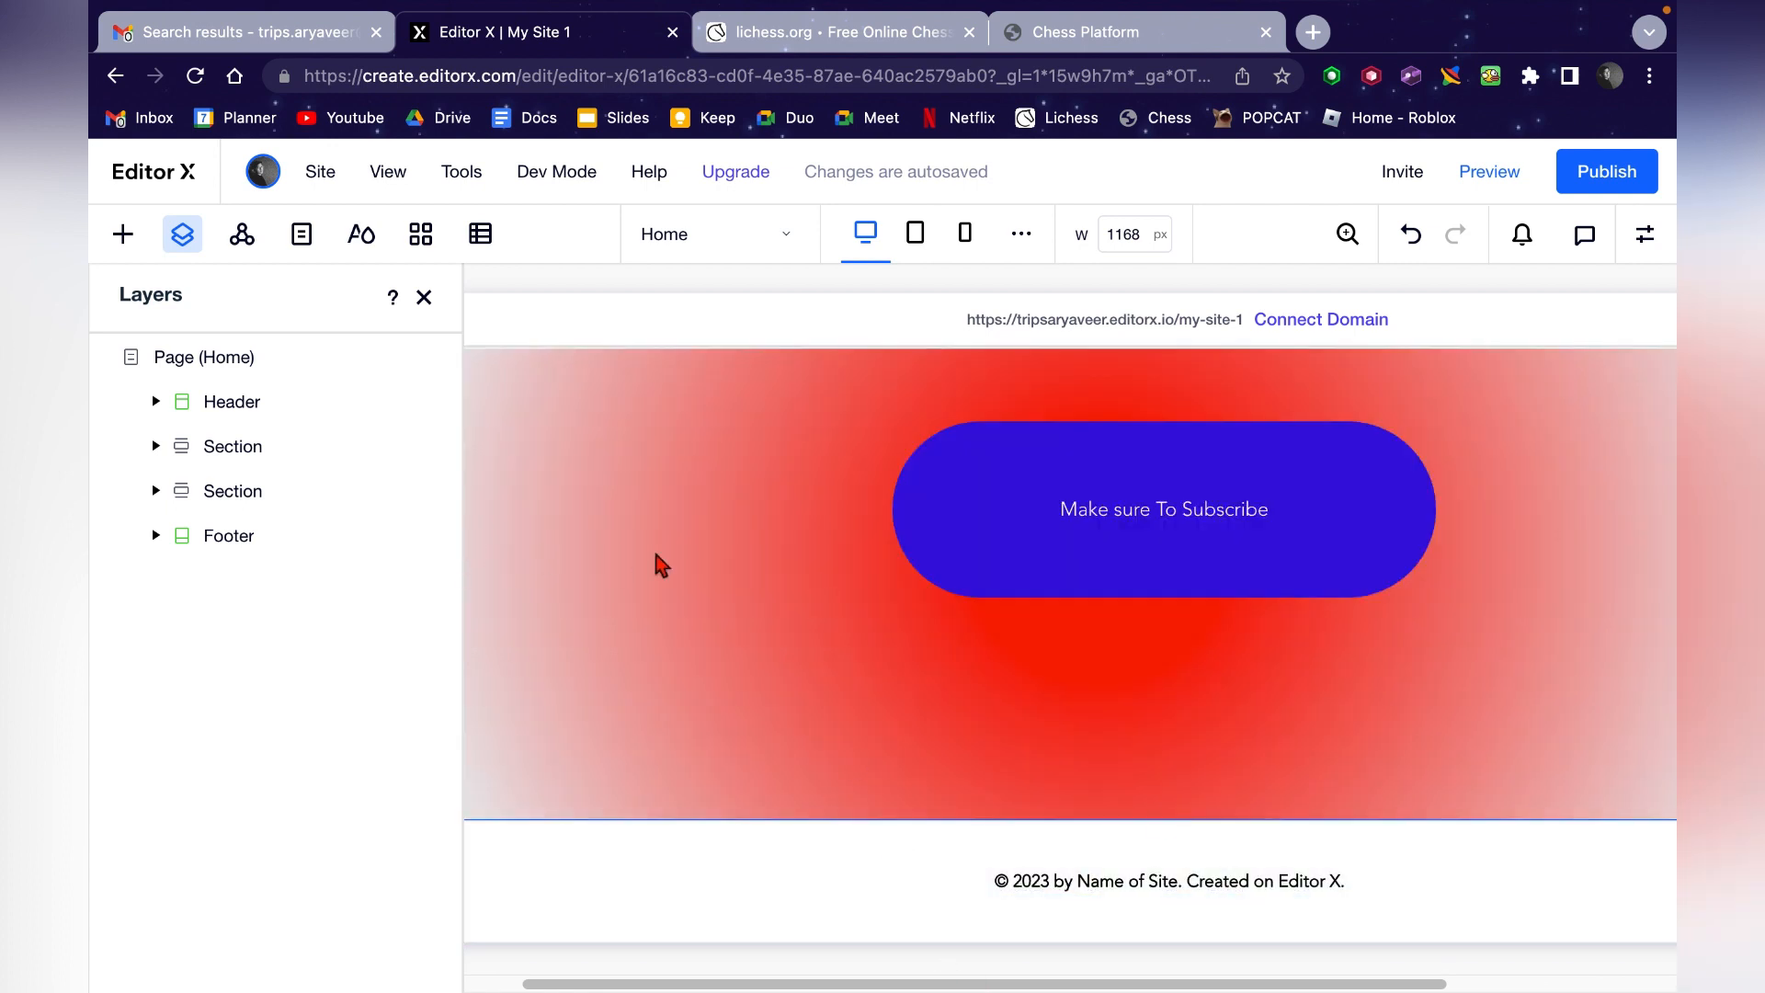
scroll(610, 525, up, 10)
- Review the Site Masters for headers and footers and look at the footer on the page
click(242, 233)
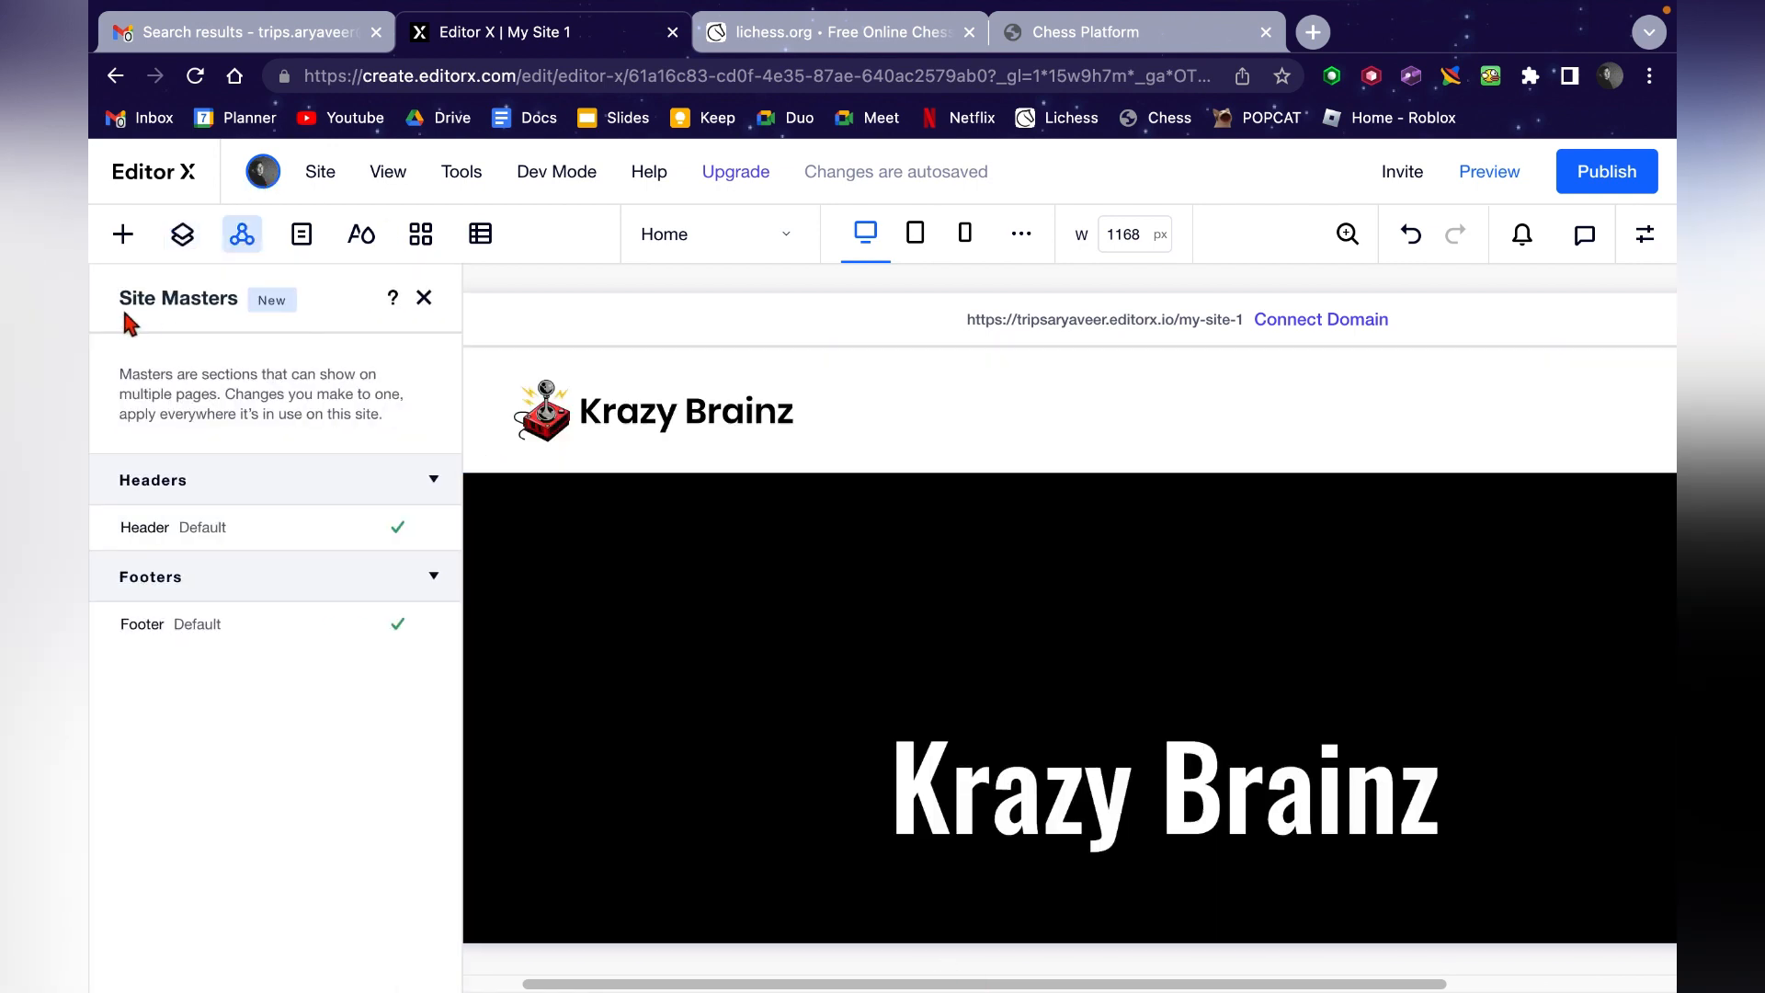
scroll(744, 441, down, 8)
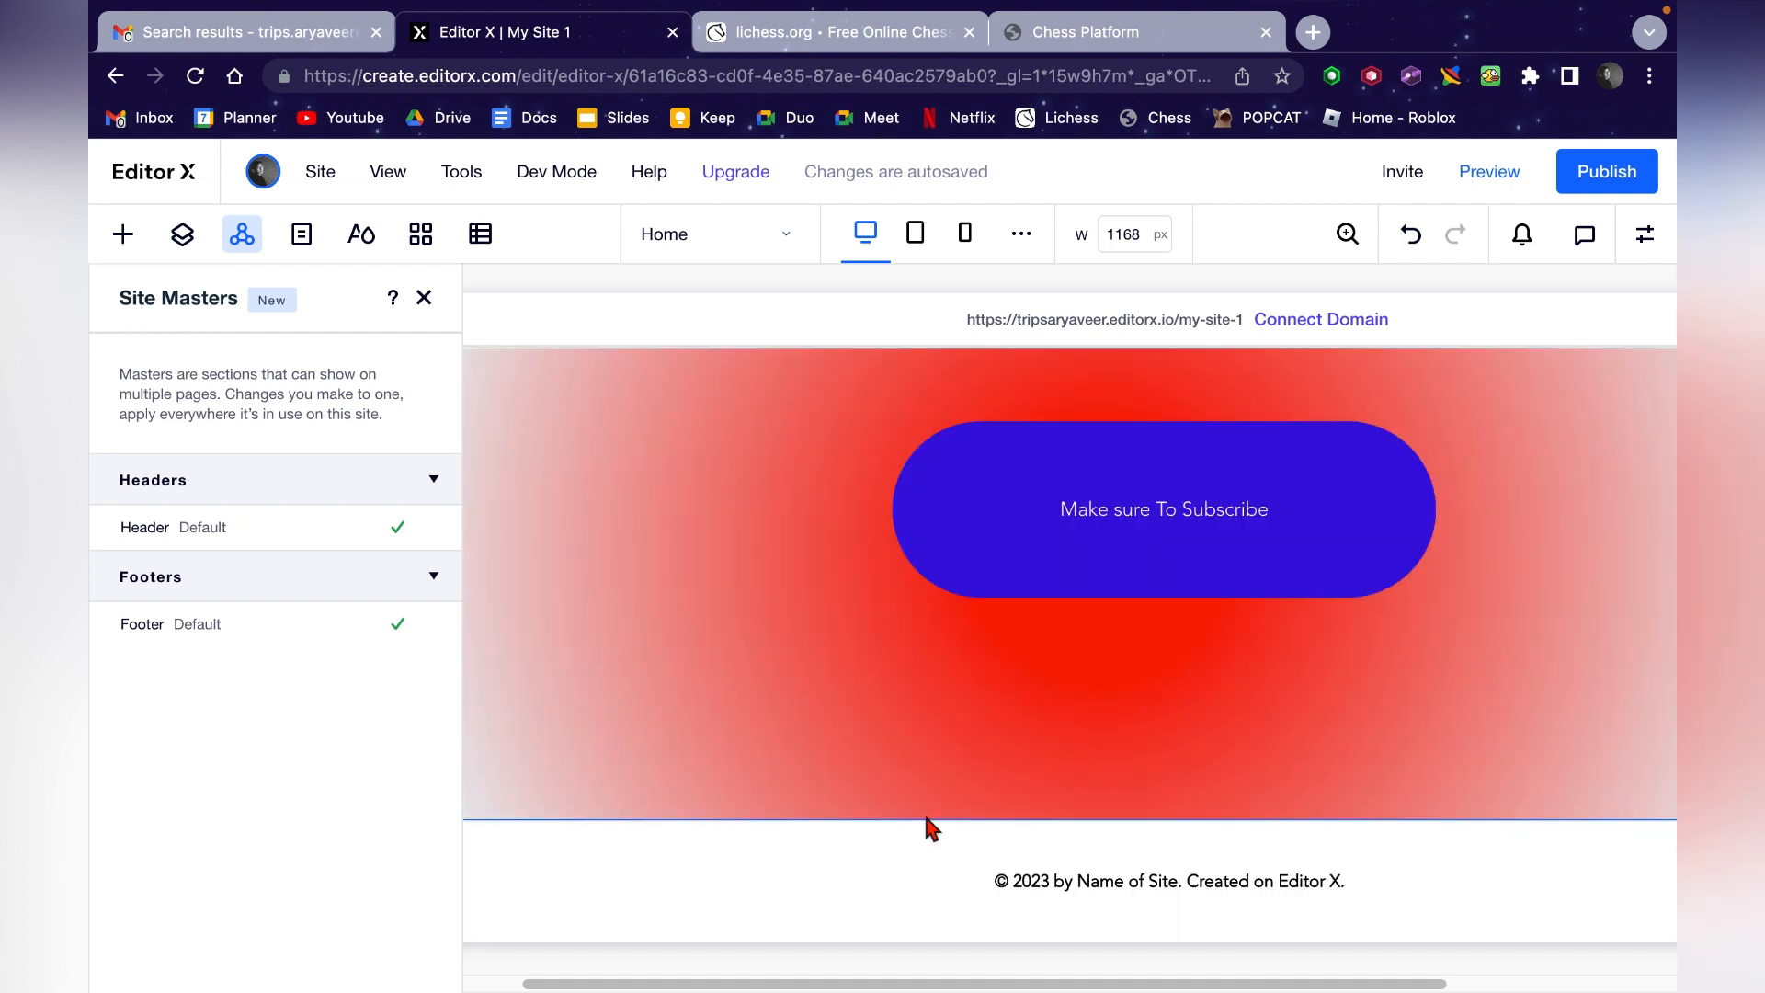
scroll(881, 933, up, 8)
- Review the list of site pages and the site typography styles from headings to paragraphs
click(303, 236)
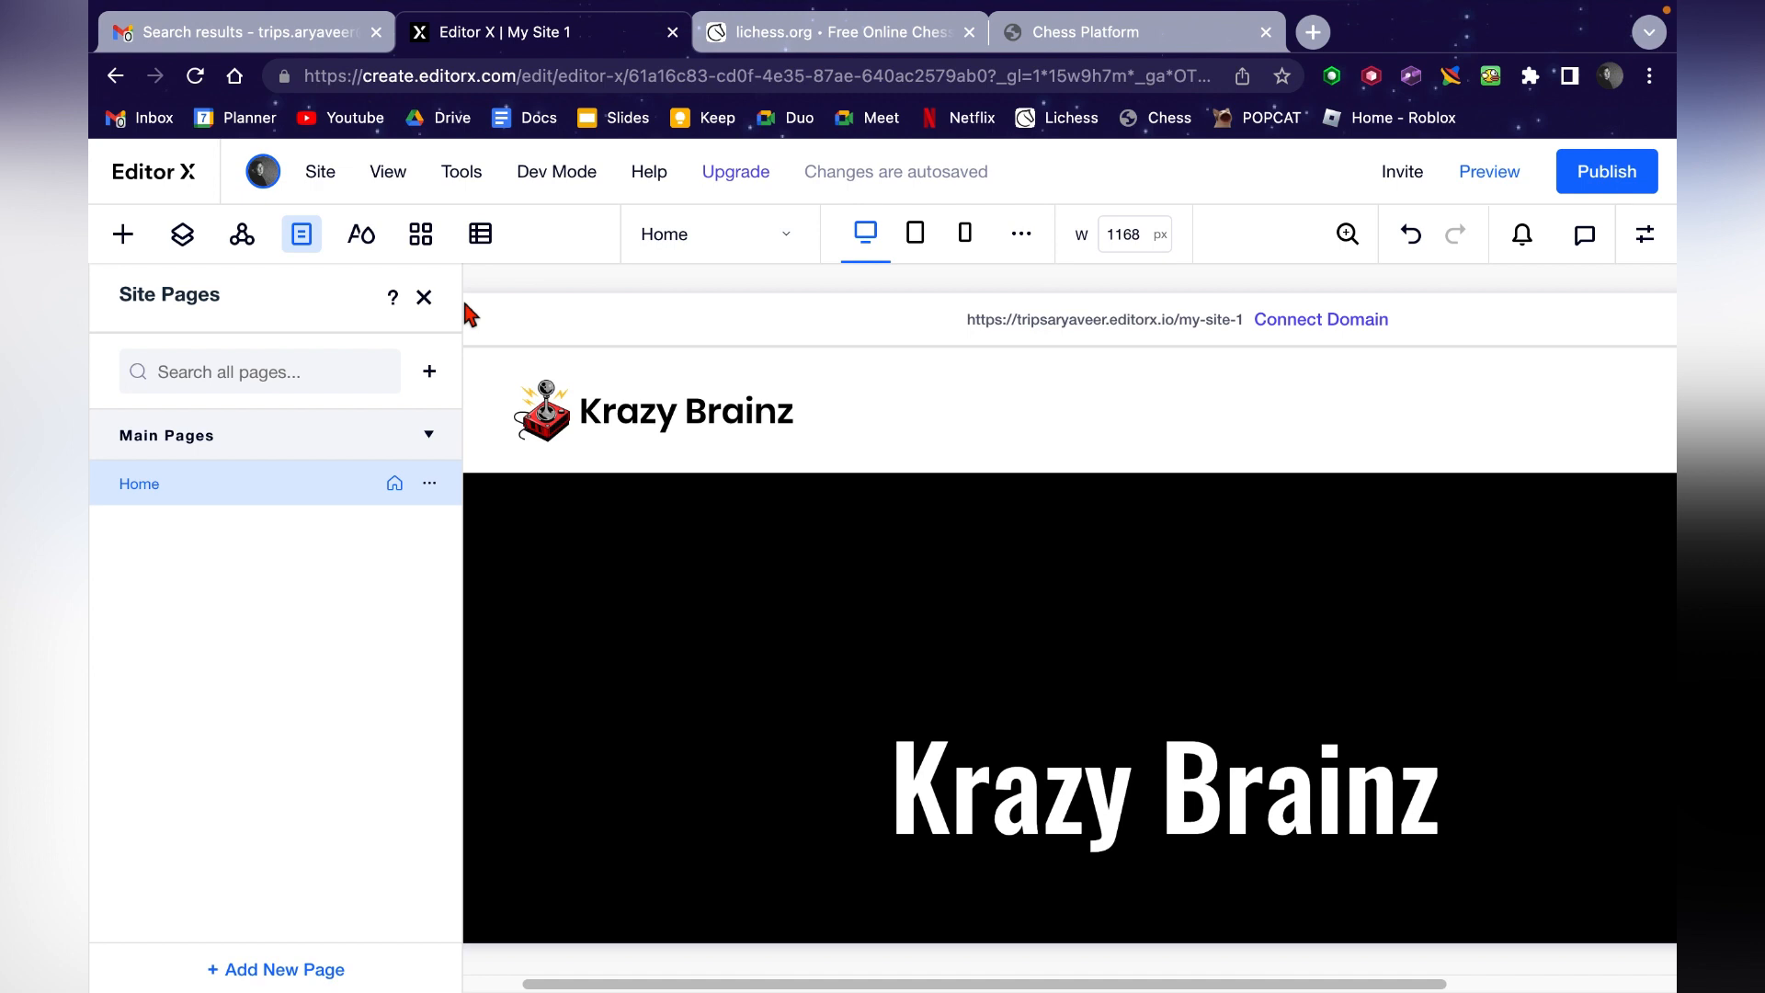
click(362, 236)
scroll(493, 563, down, 6)
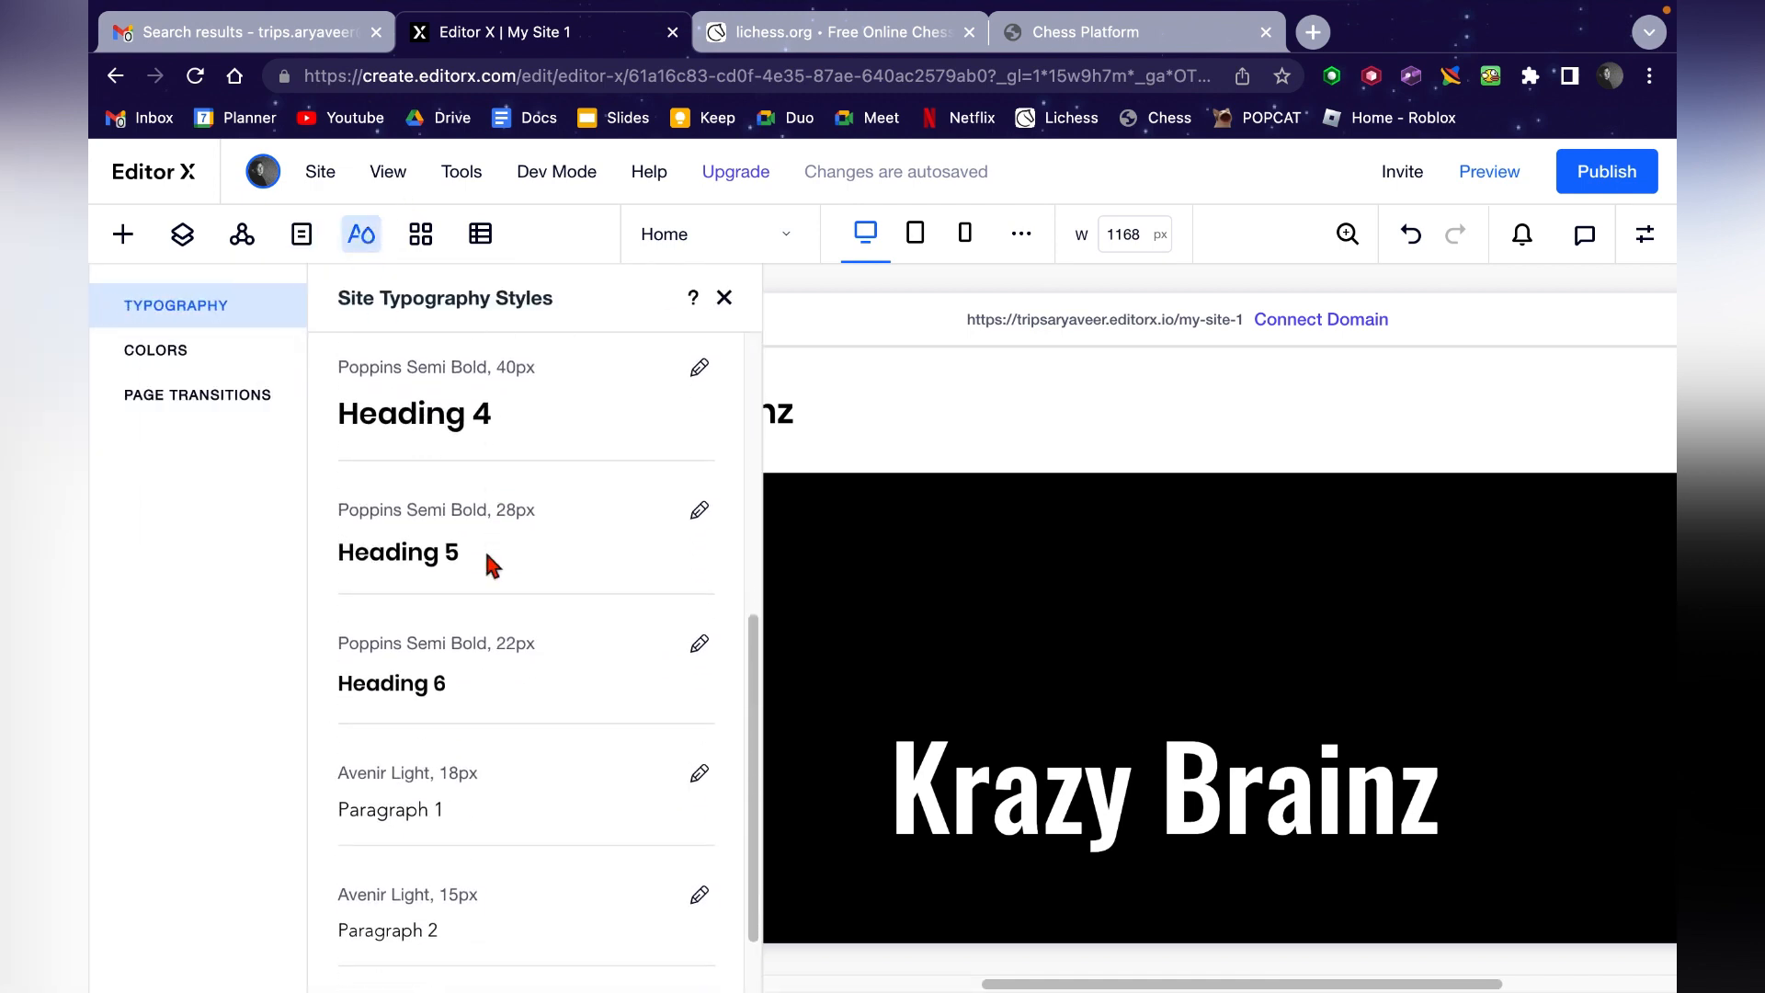
scroll(492, 564, up, 6)
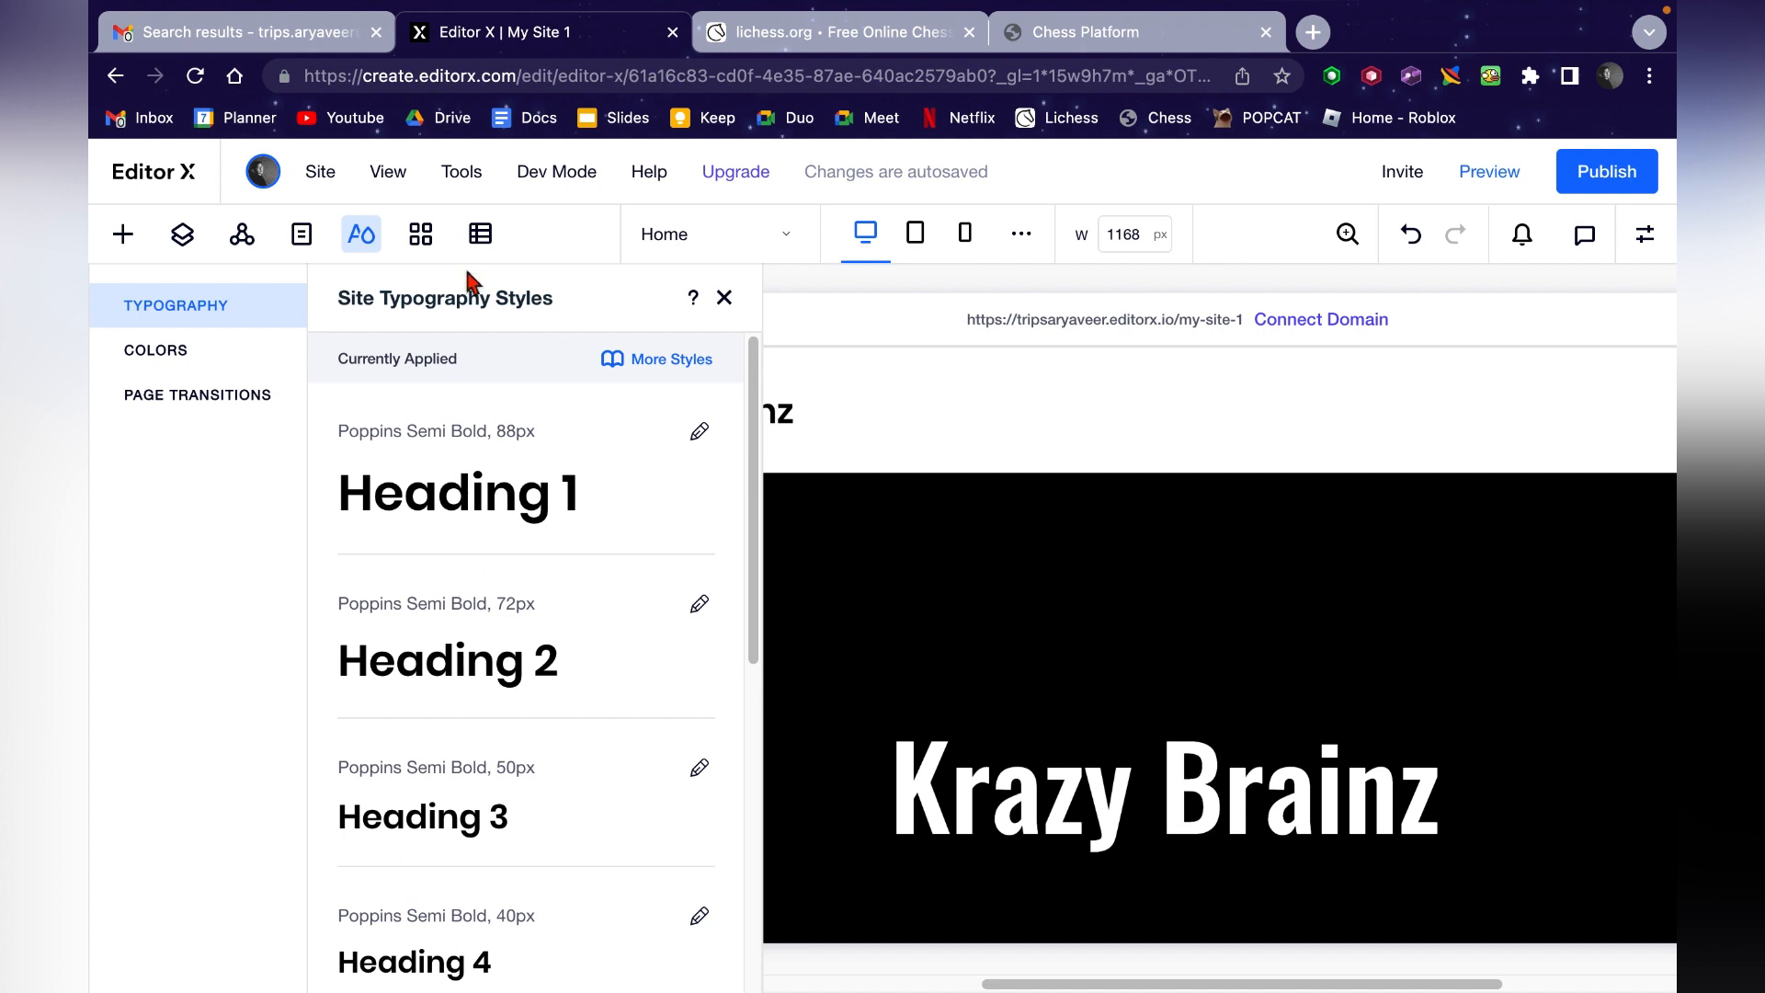
- Browse the App Market's recommended and trending apps, Wix Business Solutions and app categories
click(420, 235)
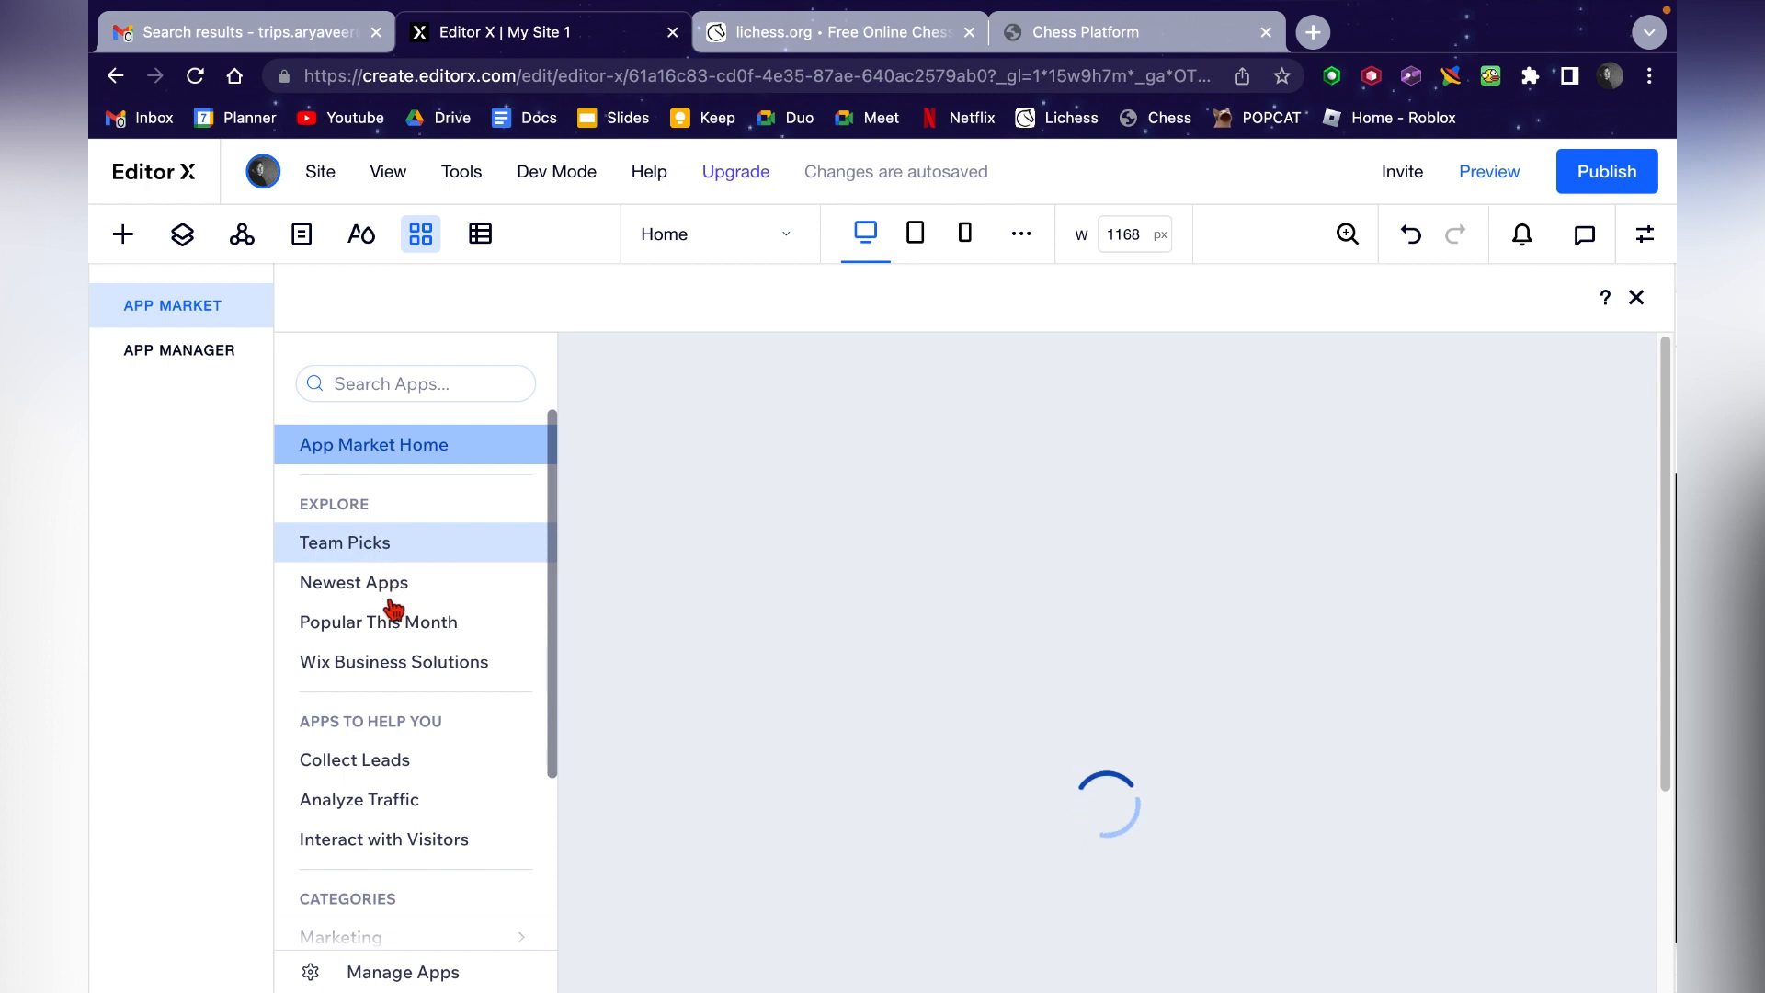
scroll(752, 673, down, 3)
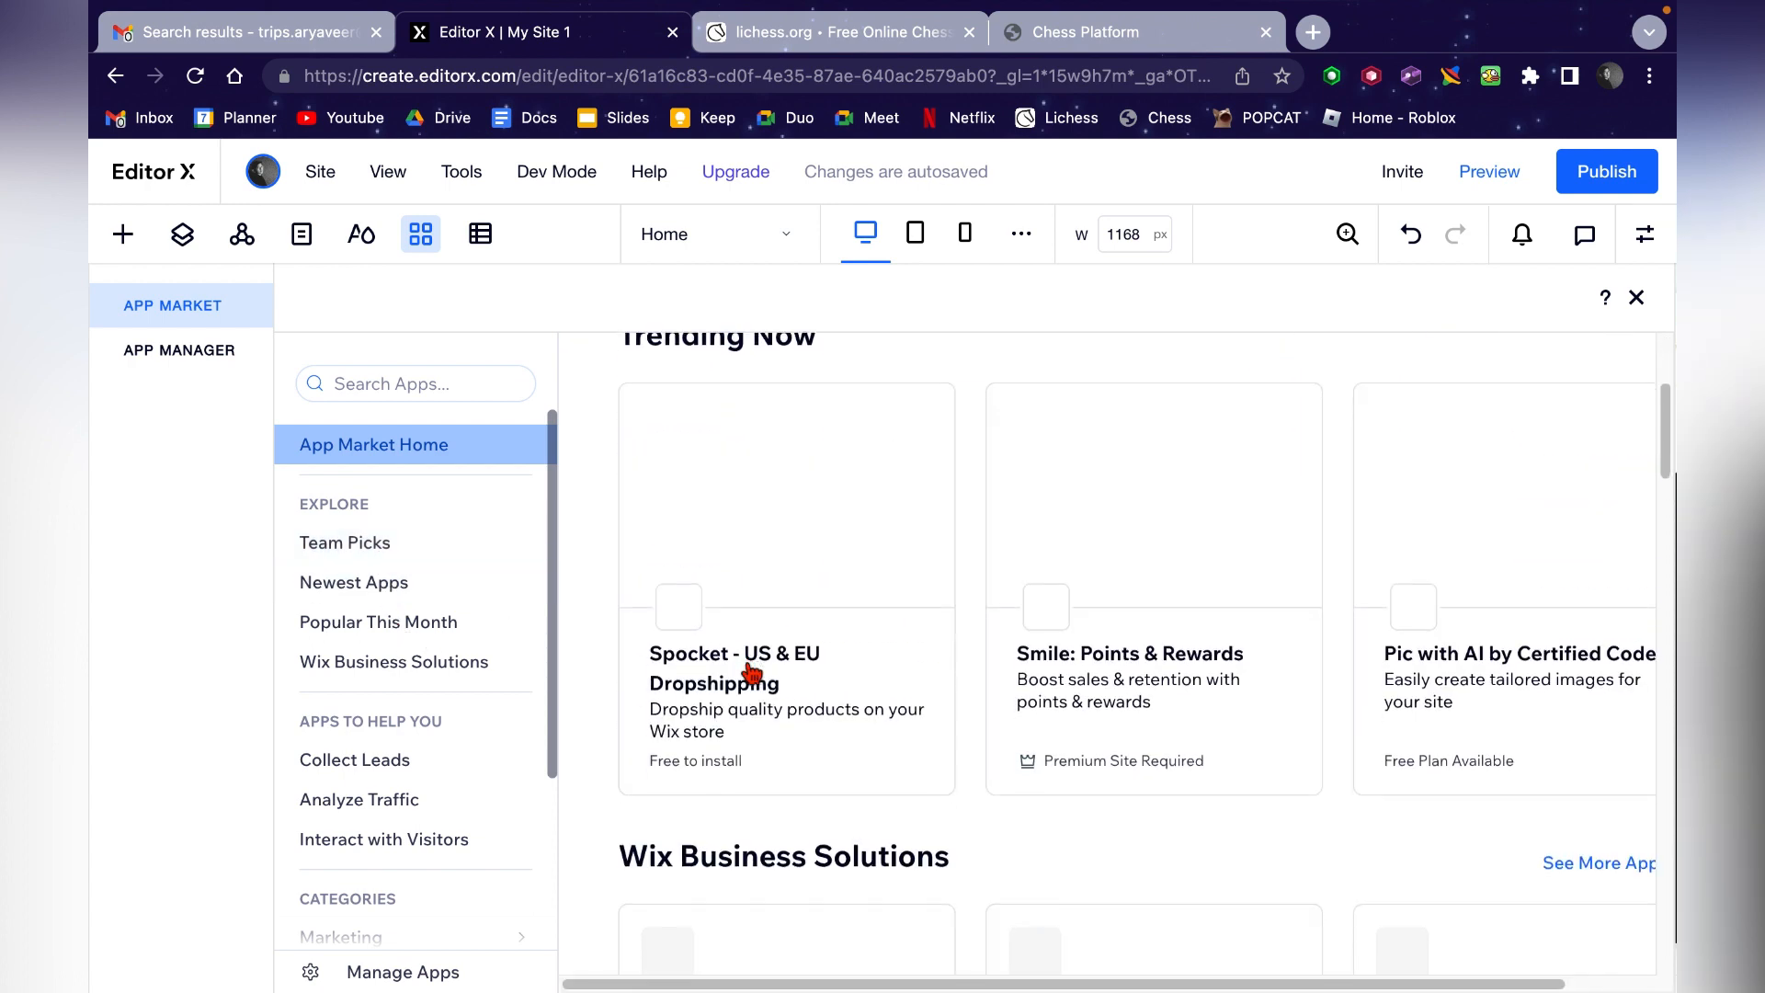
scroll(1103, 464, up, 1)
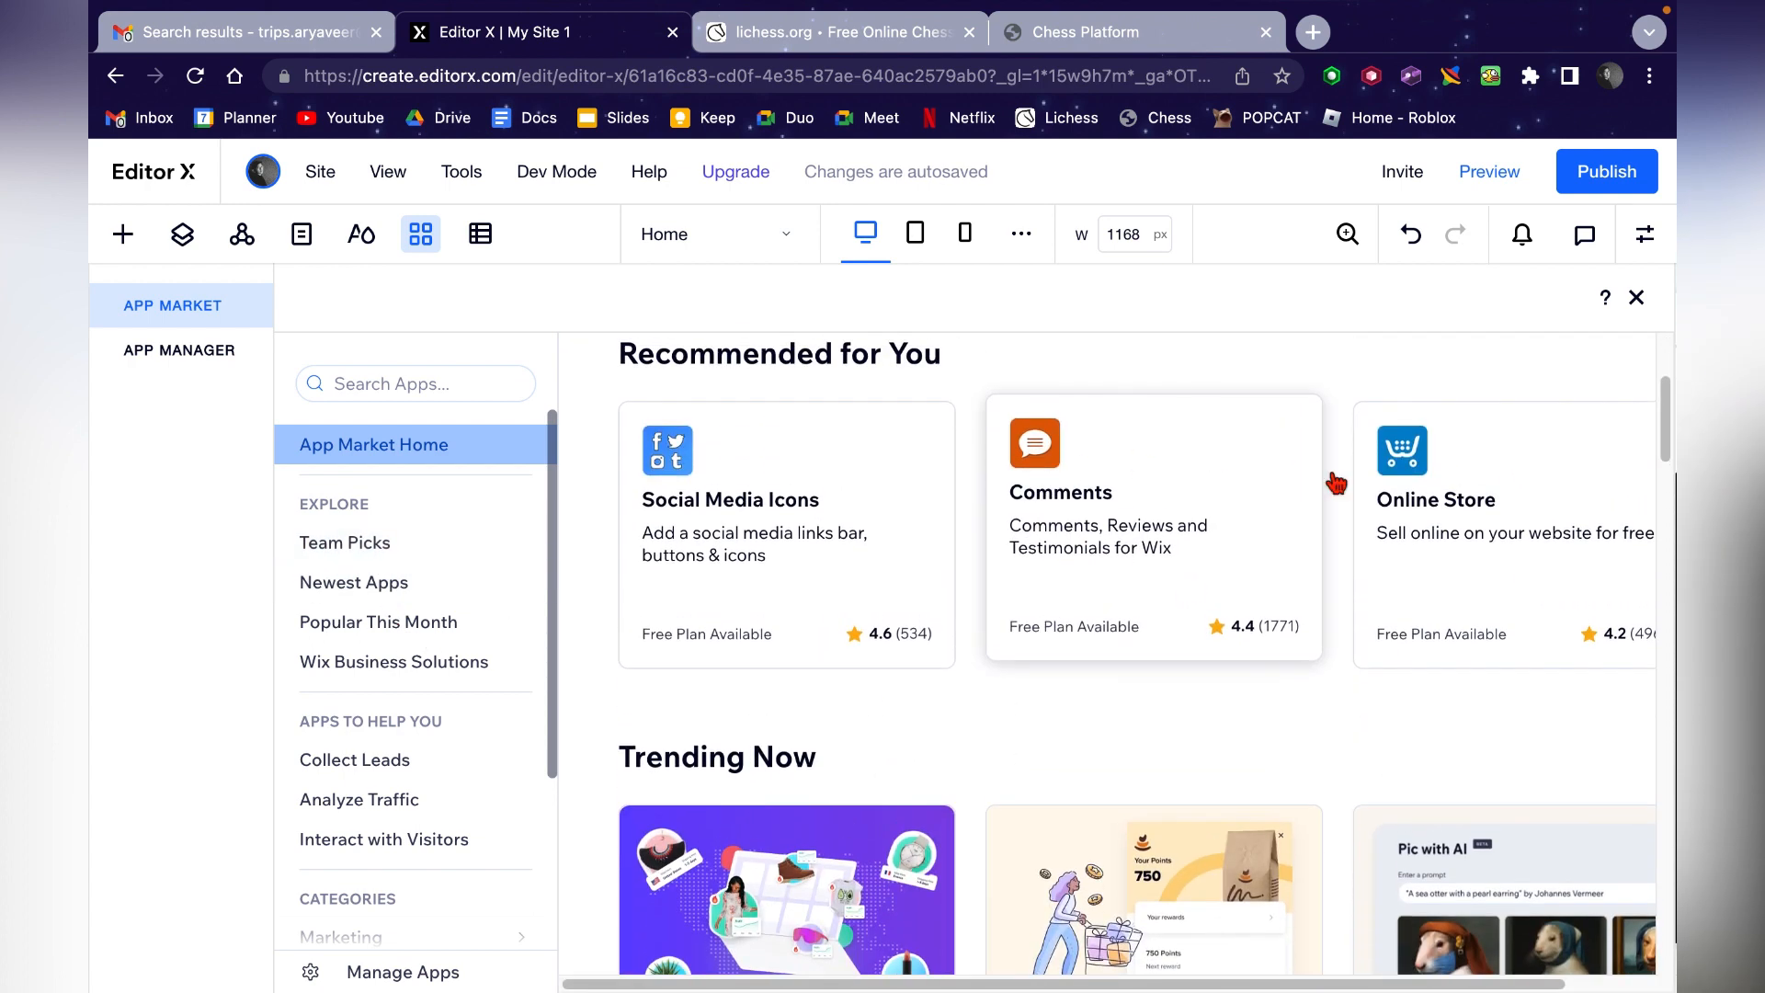
scroll(1311, 527, down, 5)
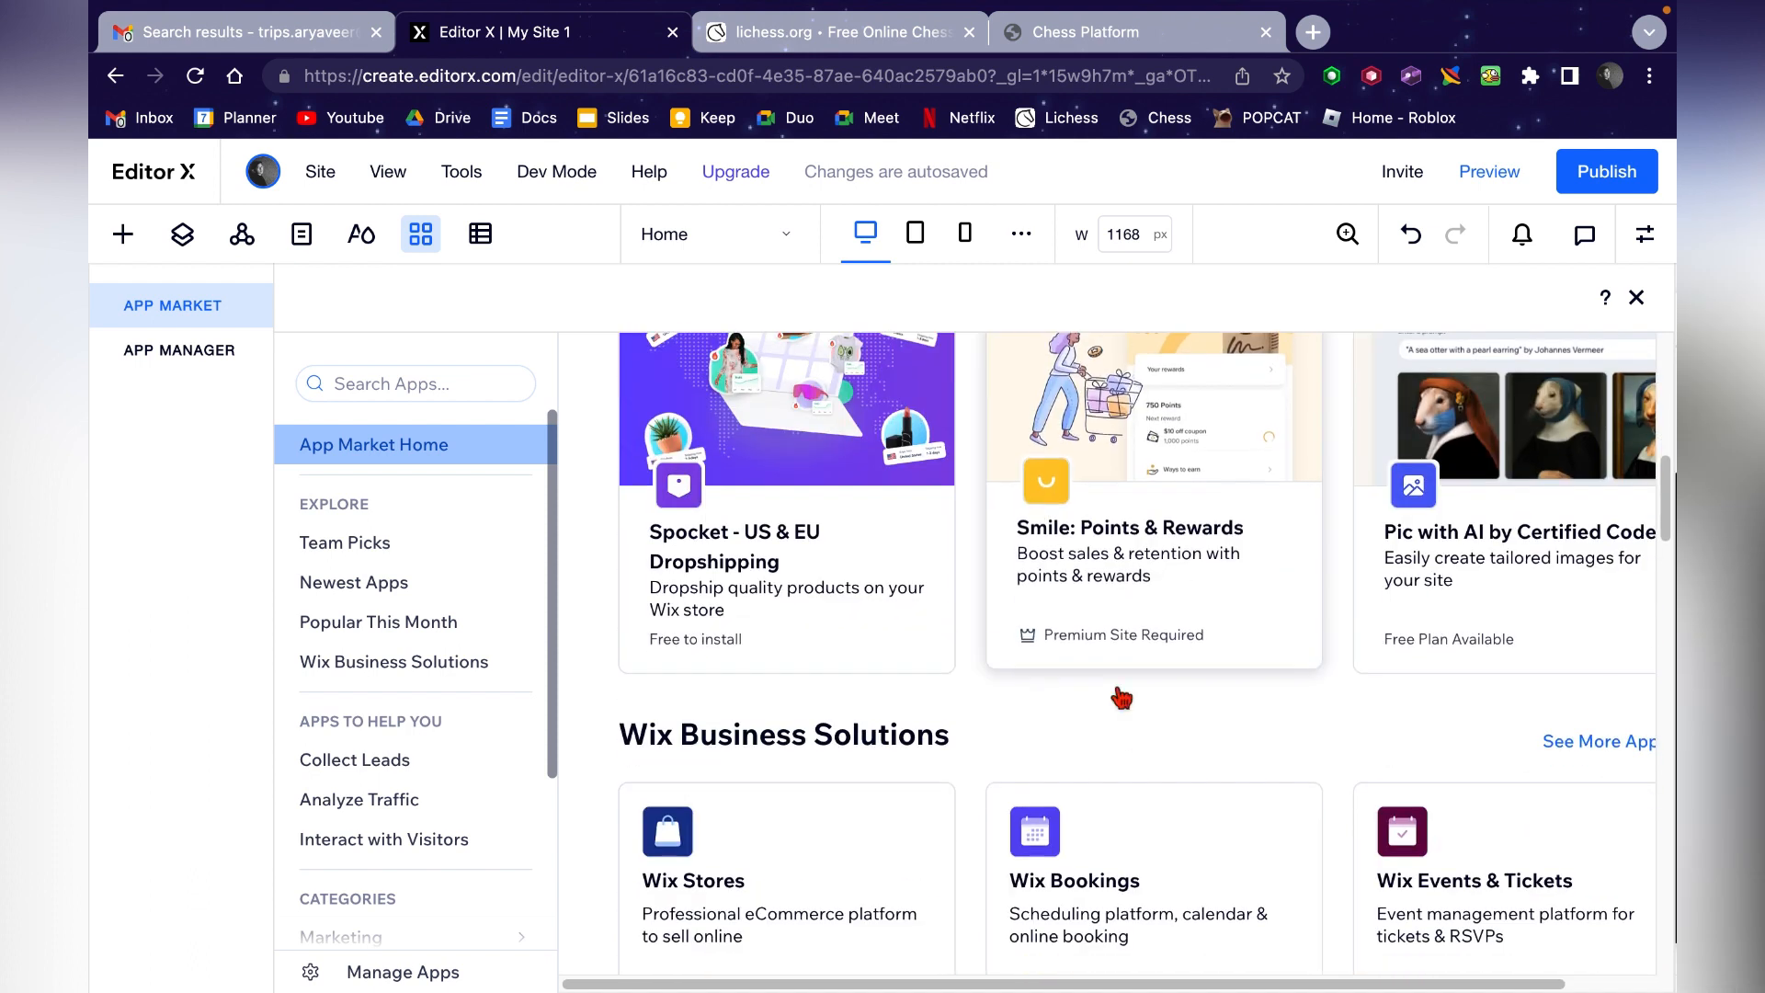
scroll(1121, 697, down, 3)
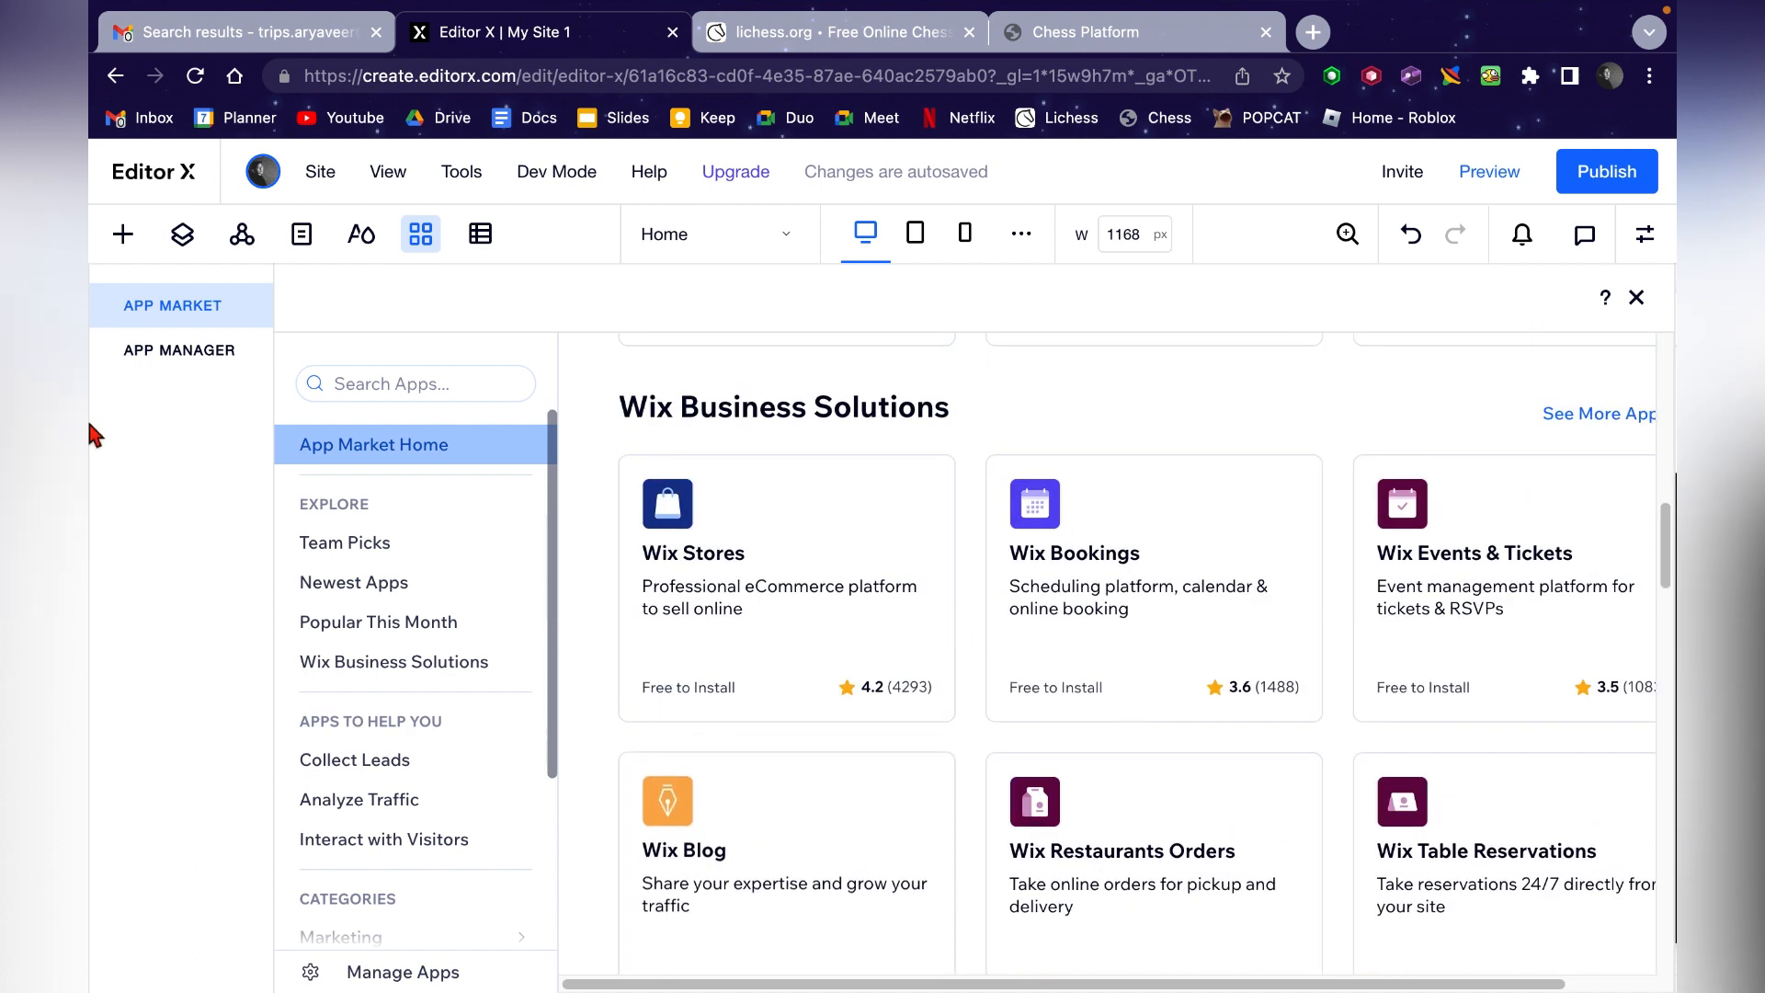
scroll(374, 689, down, 4)
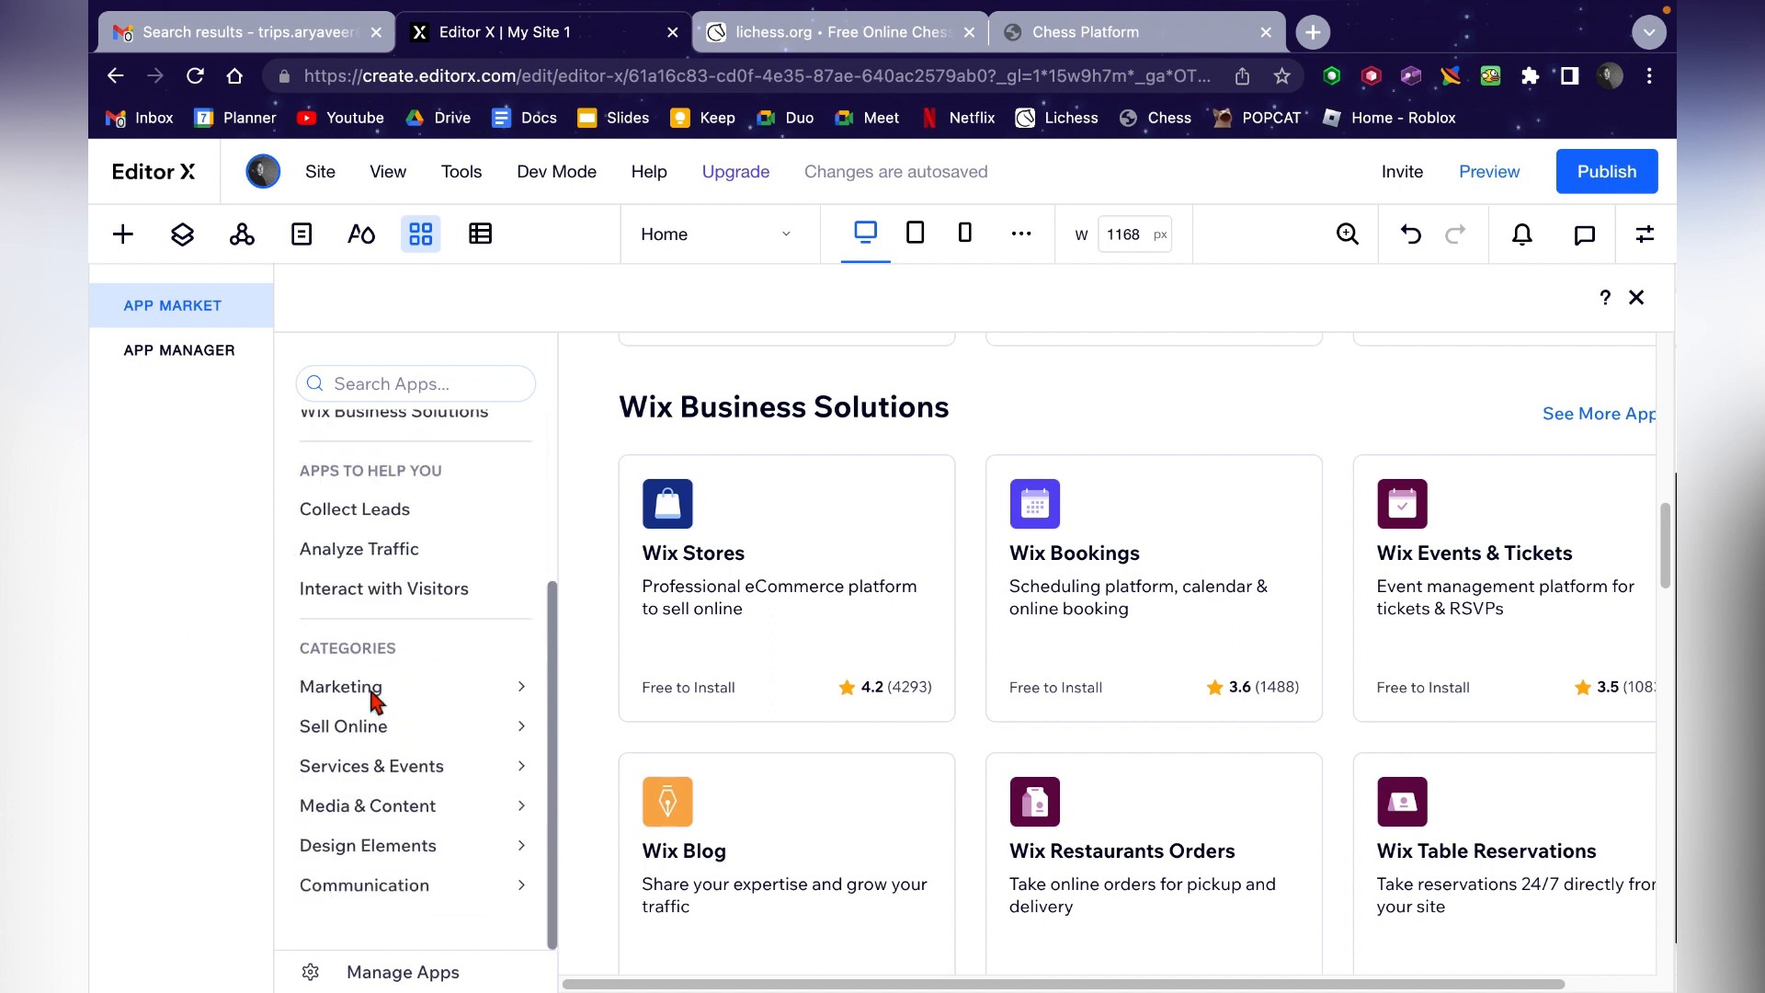
scroll(378, 643, up, 3)
scroll(382, 607, up, 2)
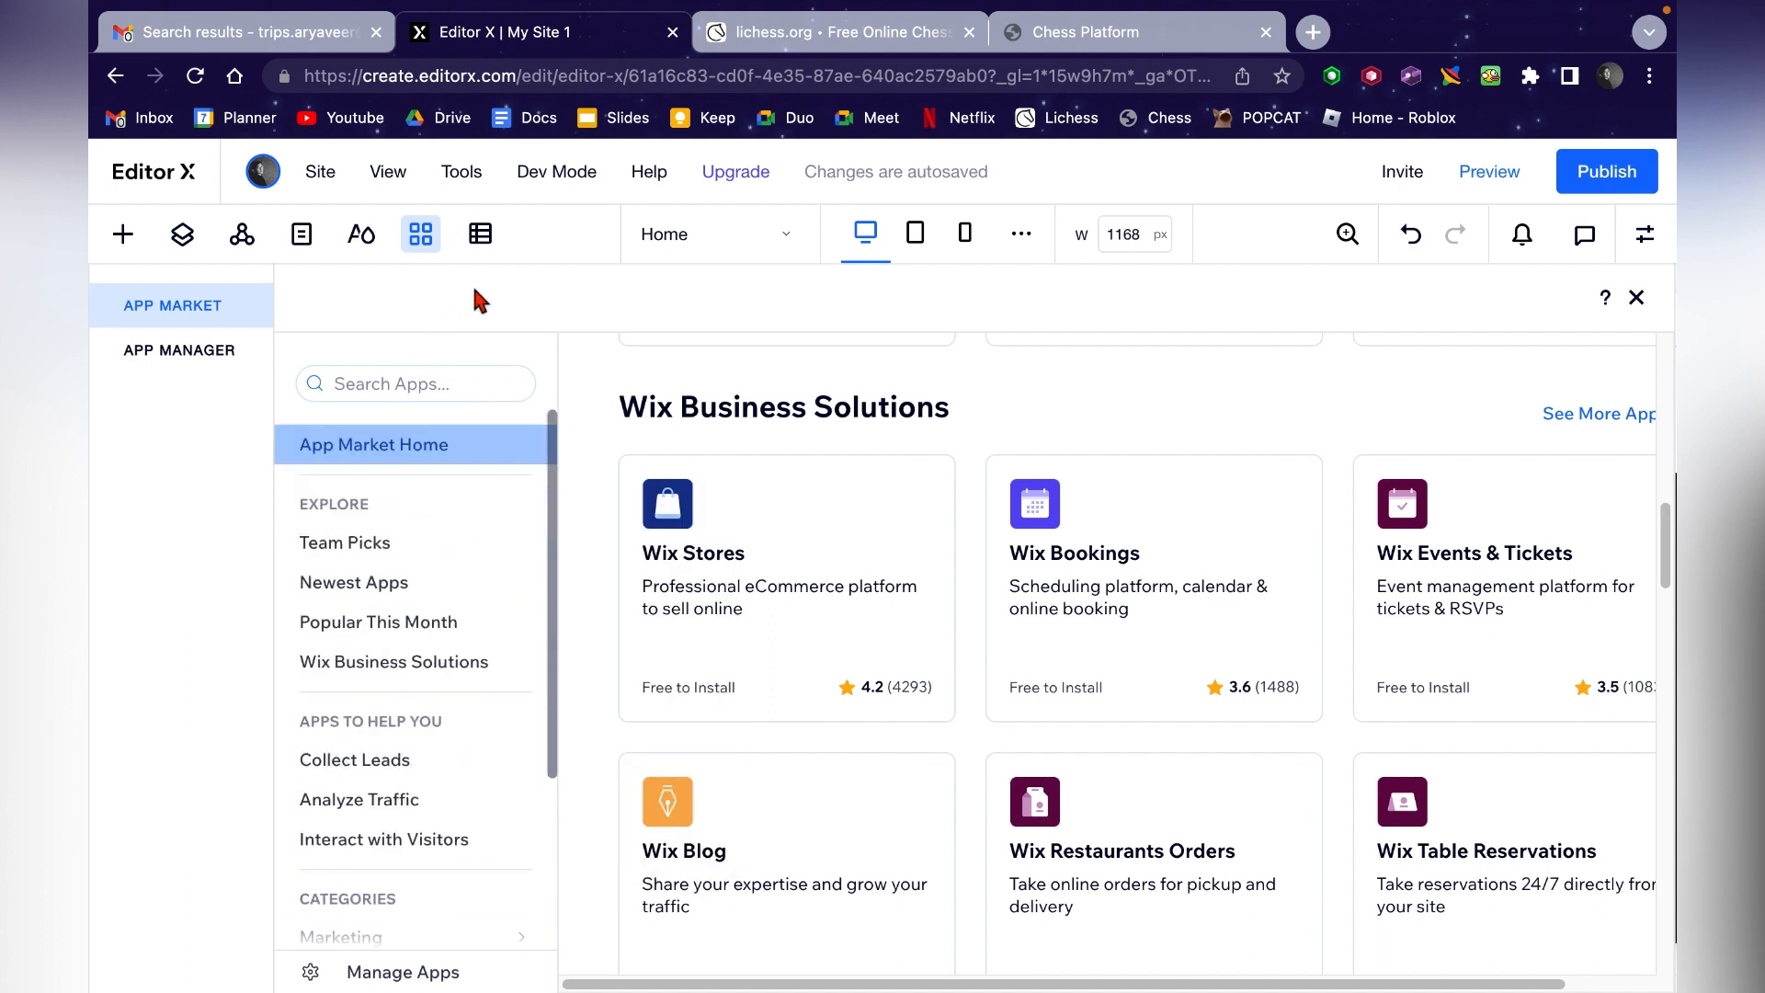
- Look at the Content Manager's starting options and the list for switching between pages
click(482, 237)
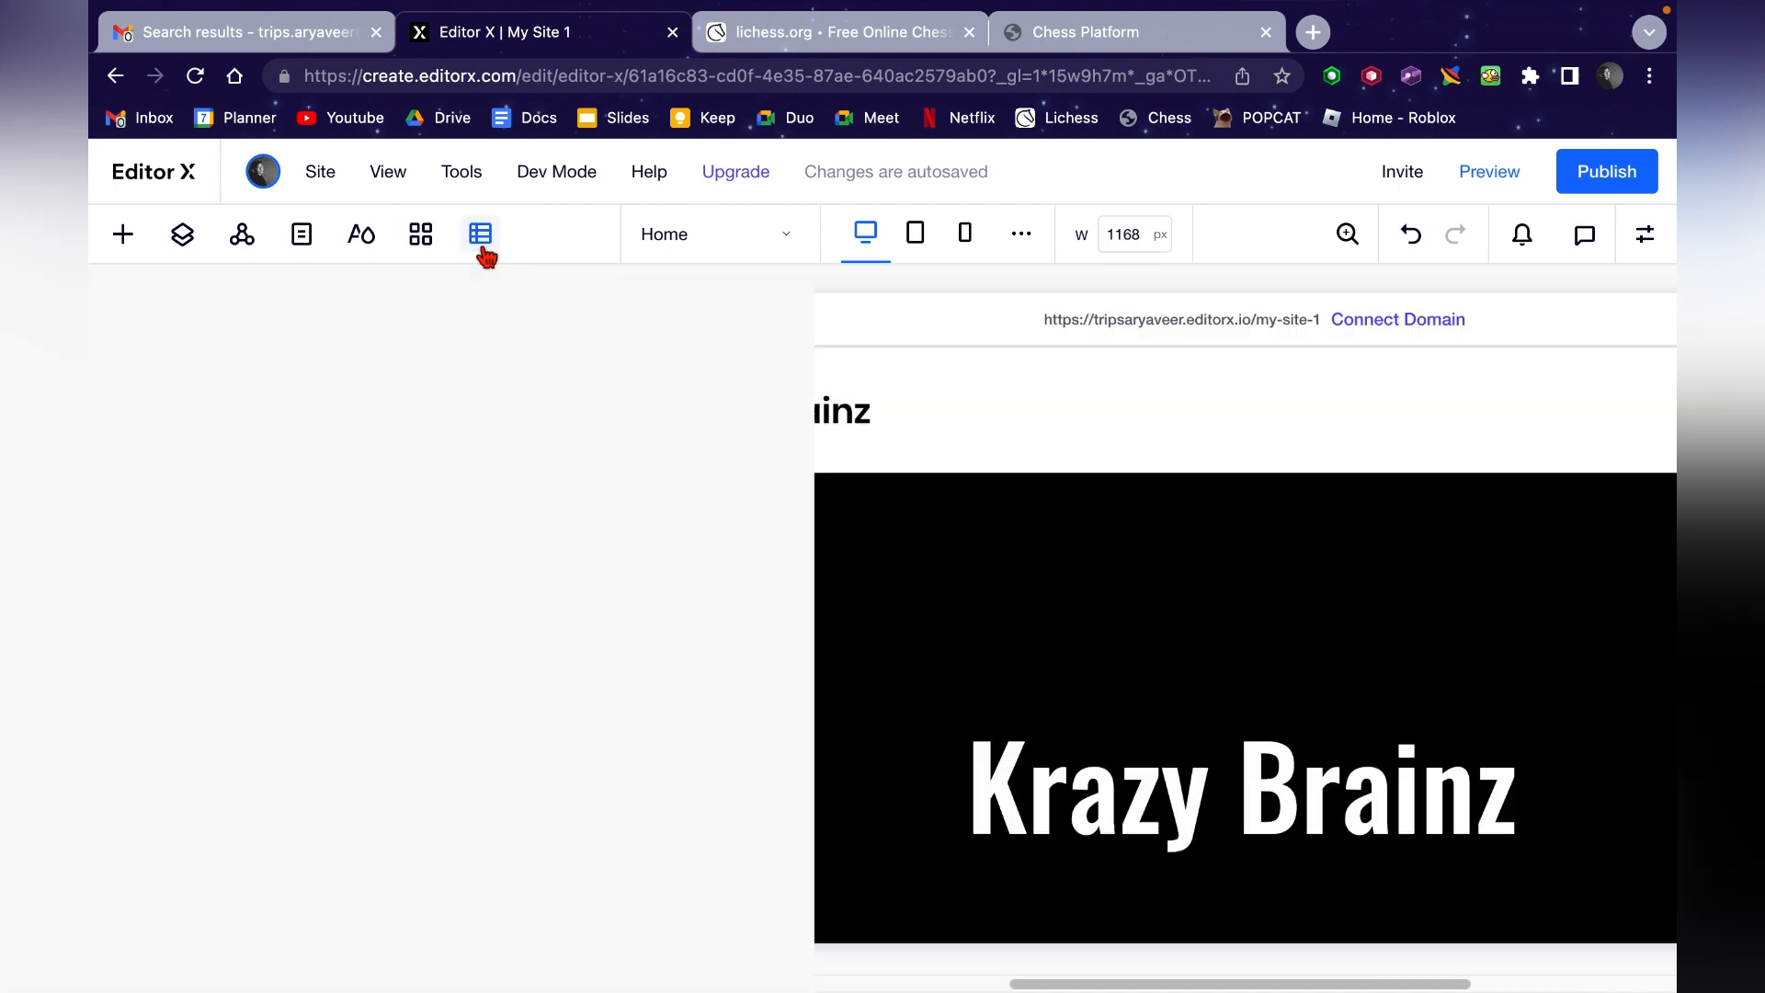
scroll(544, 651, down, 1)
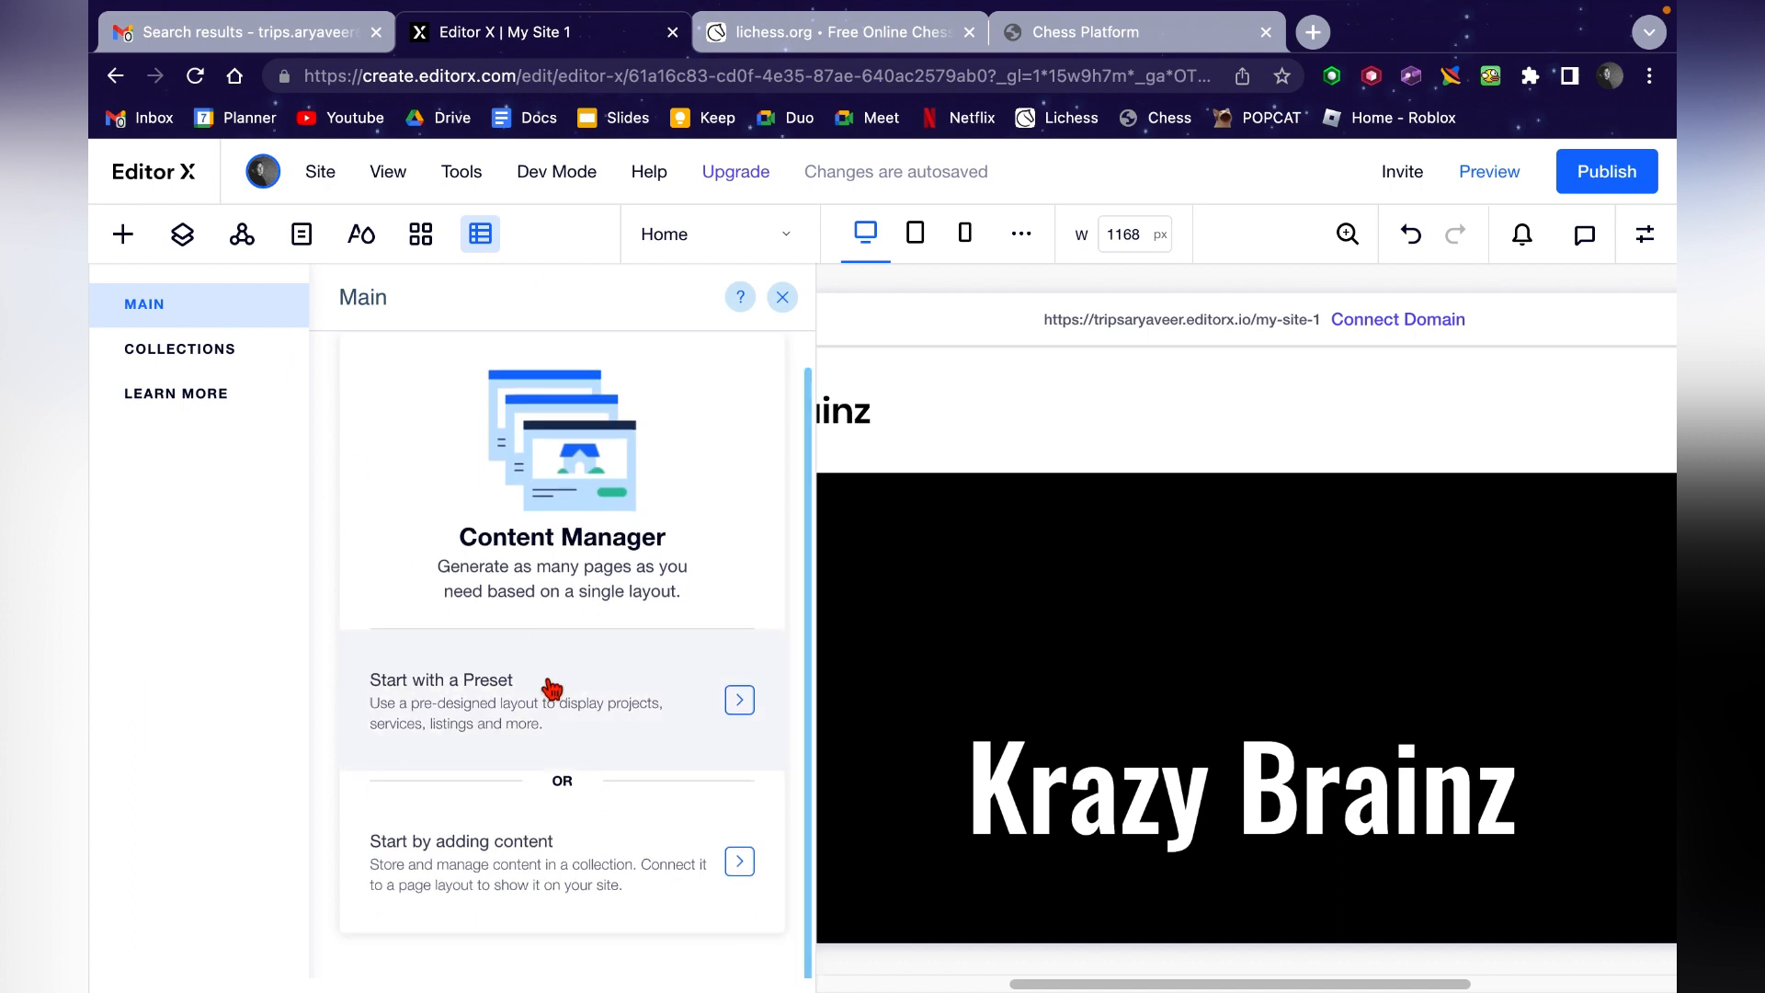
scroll(551, 689, up, 1)
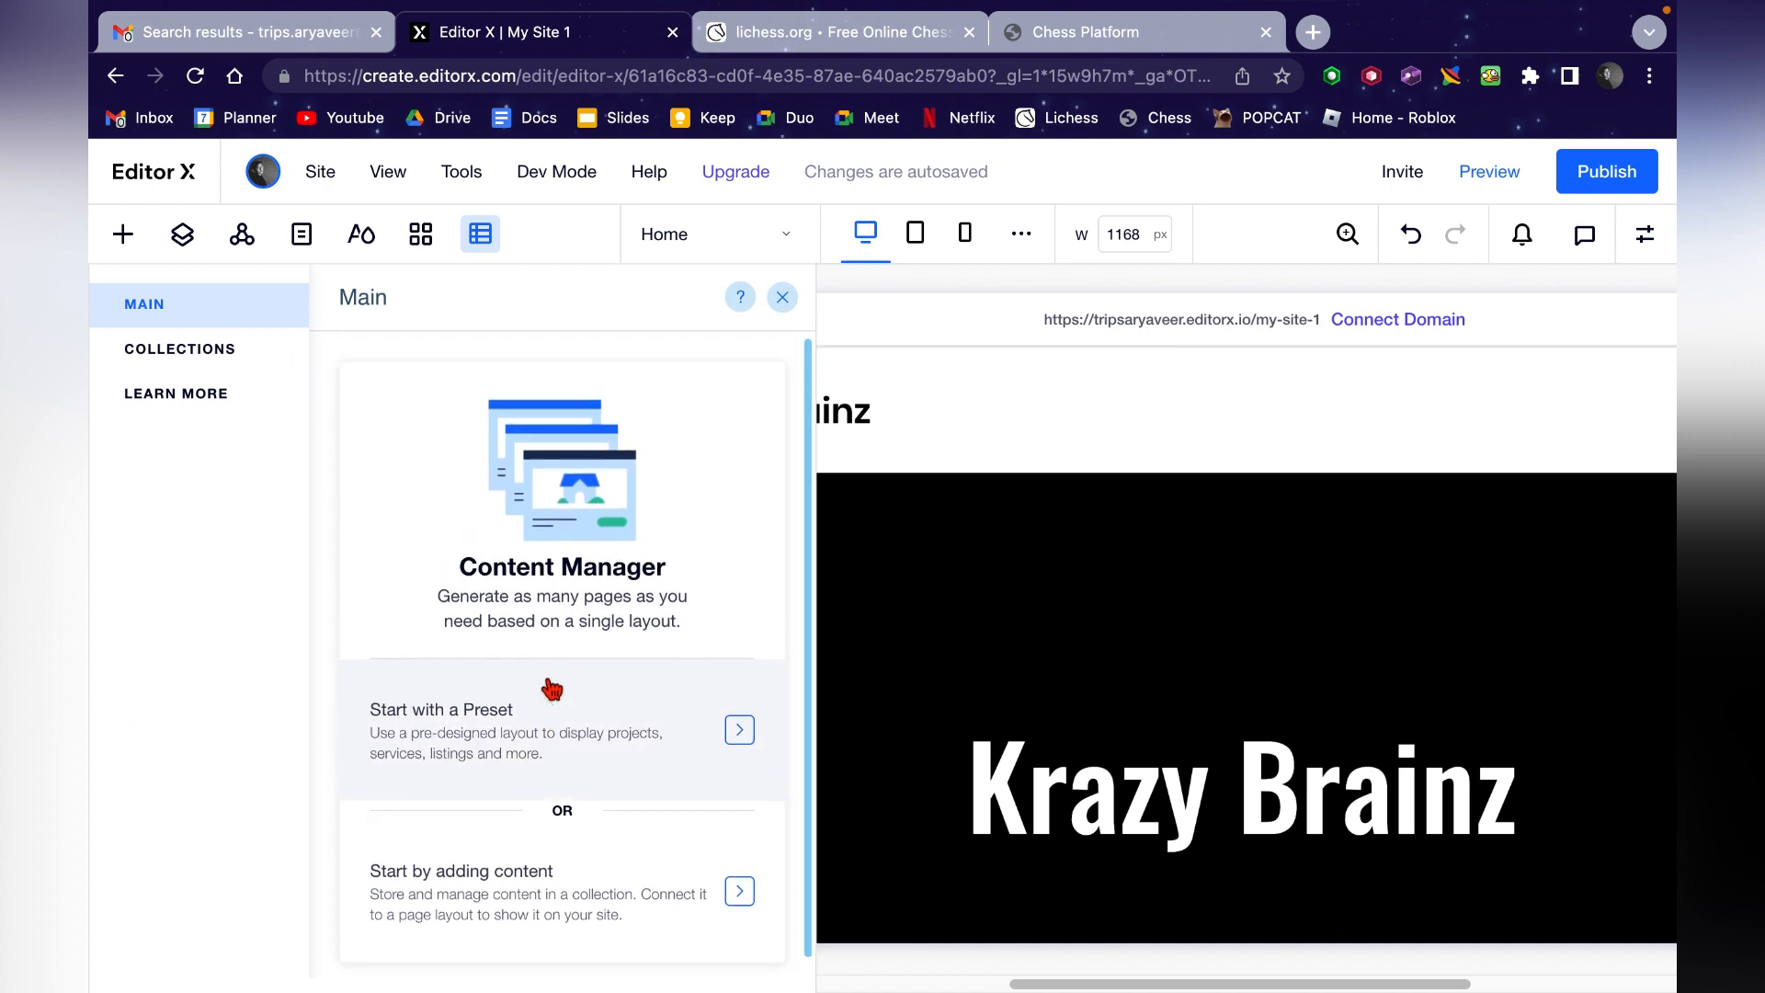
click(500, 234)
click(716, 234)
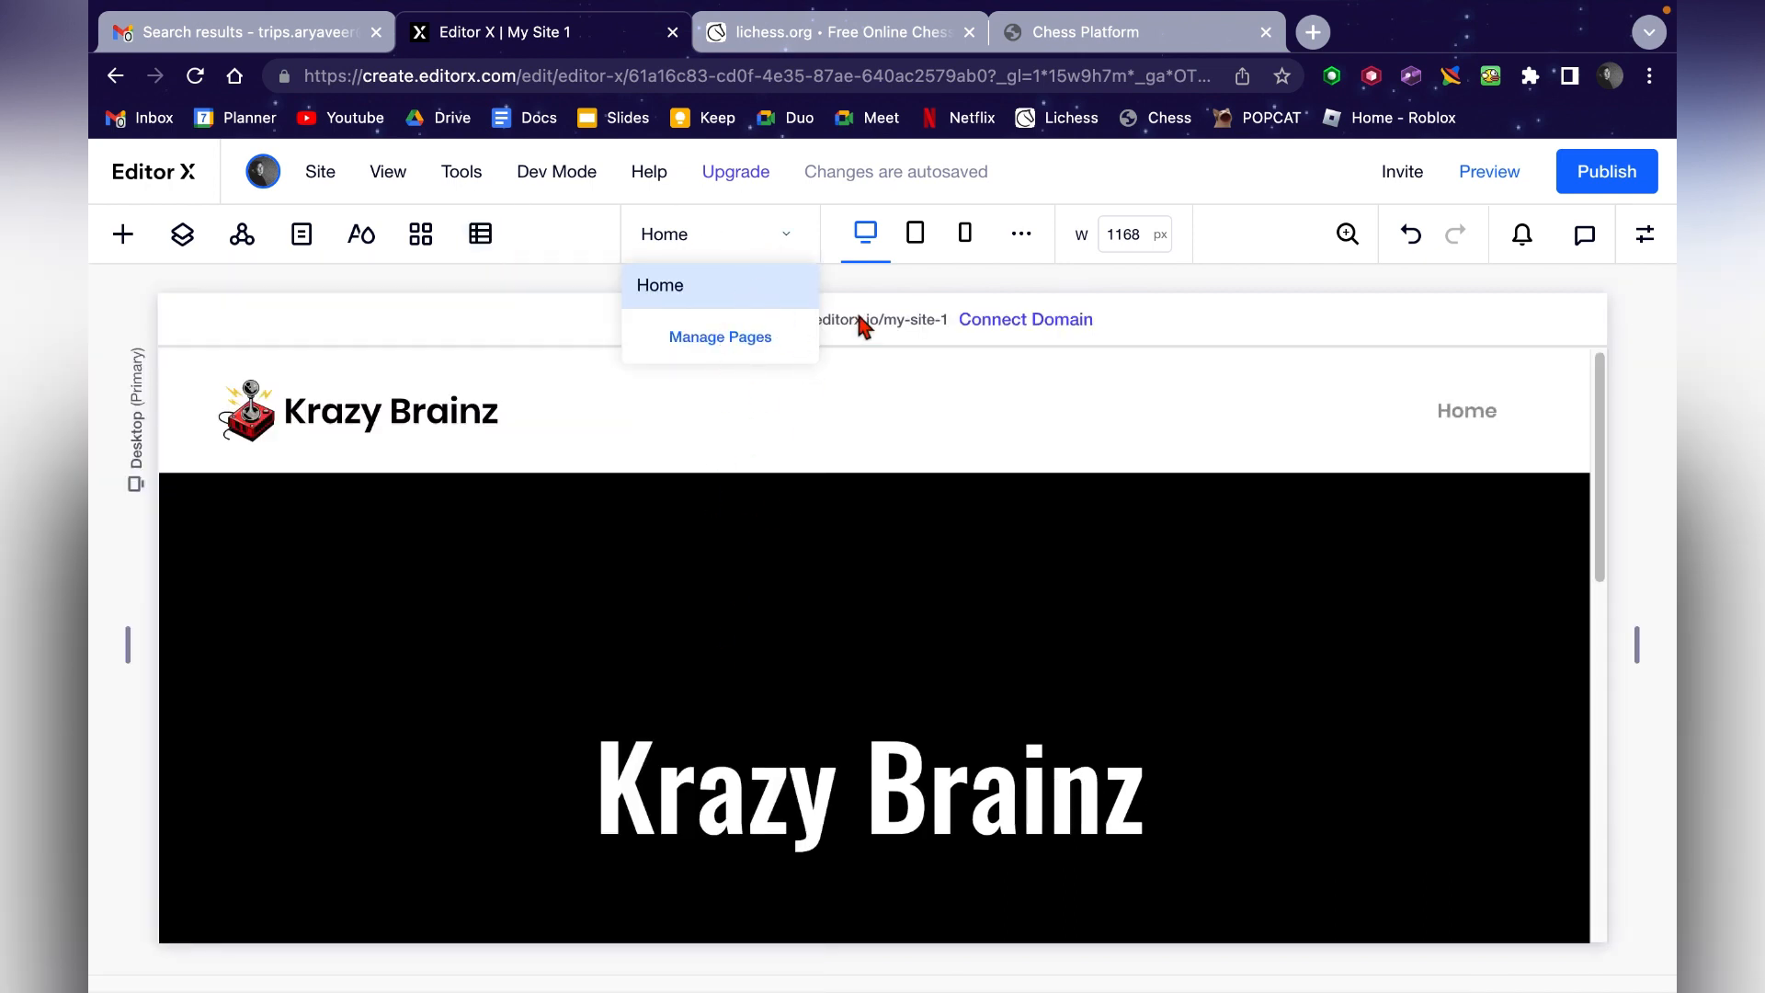
click(874, 543)
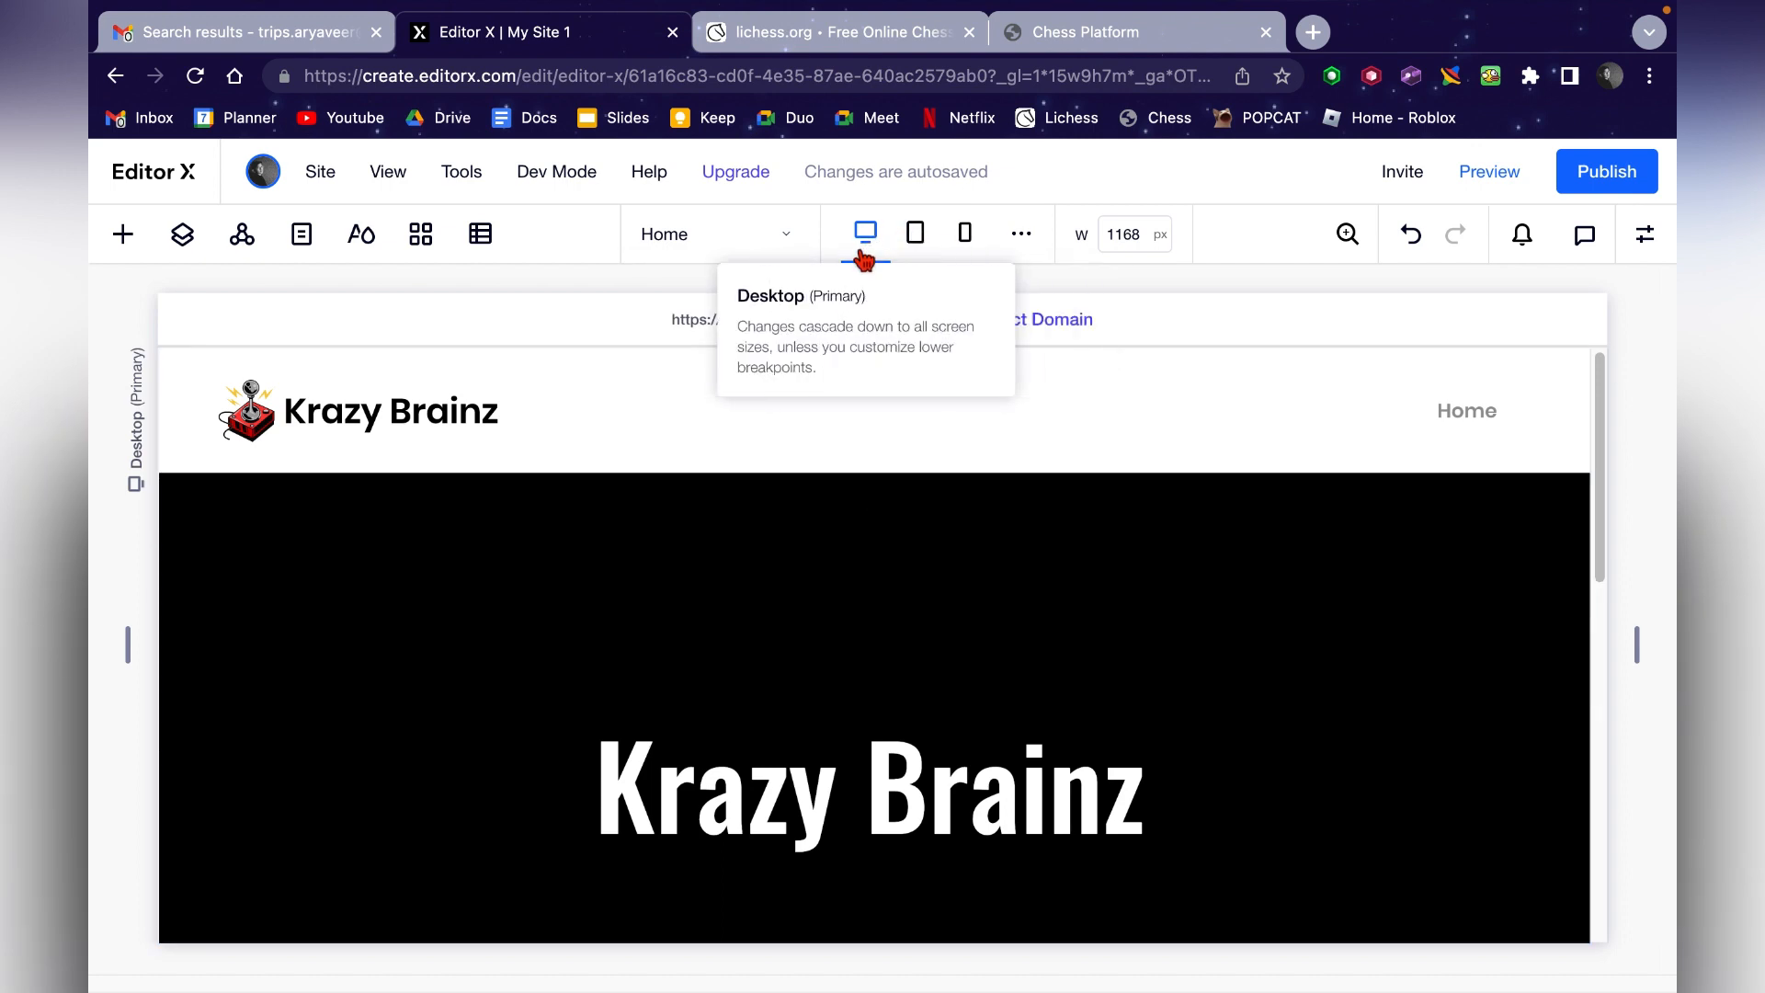
- Show the Home page at the tablet breakpoint and inspect its layout from header to footer
click(916, 237)
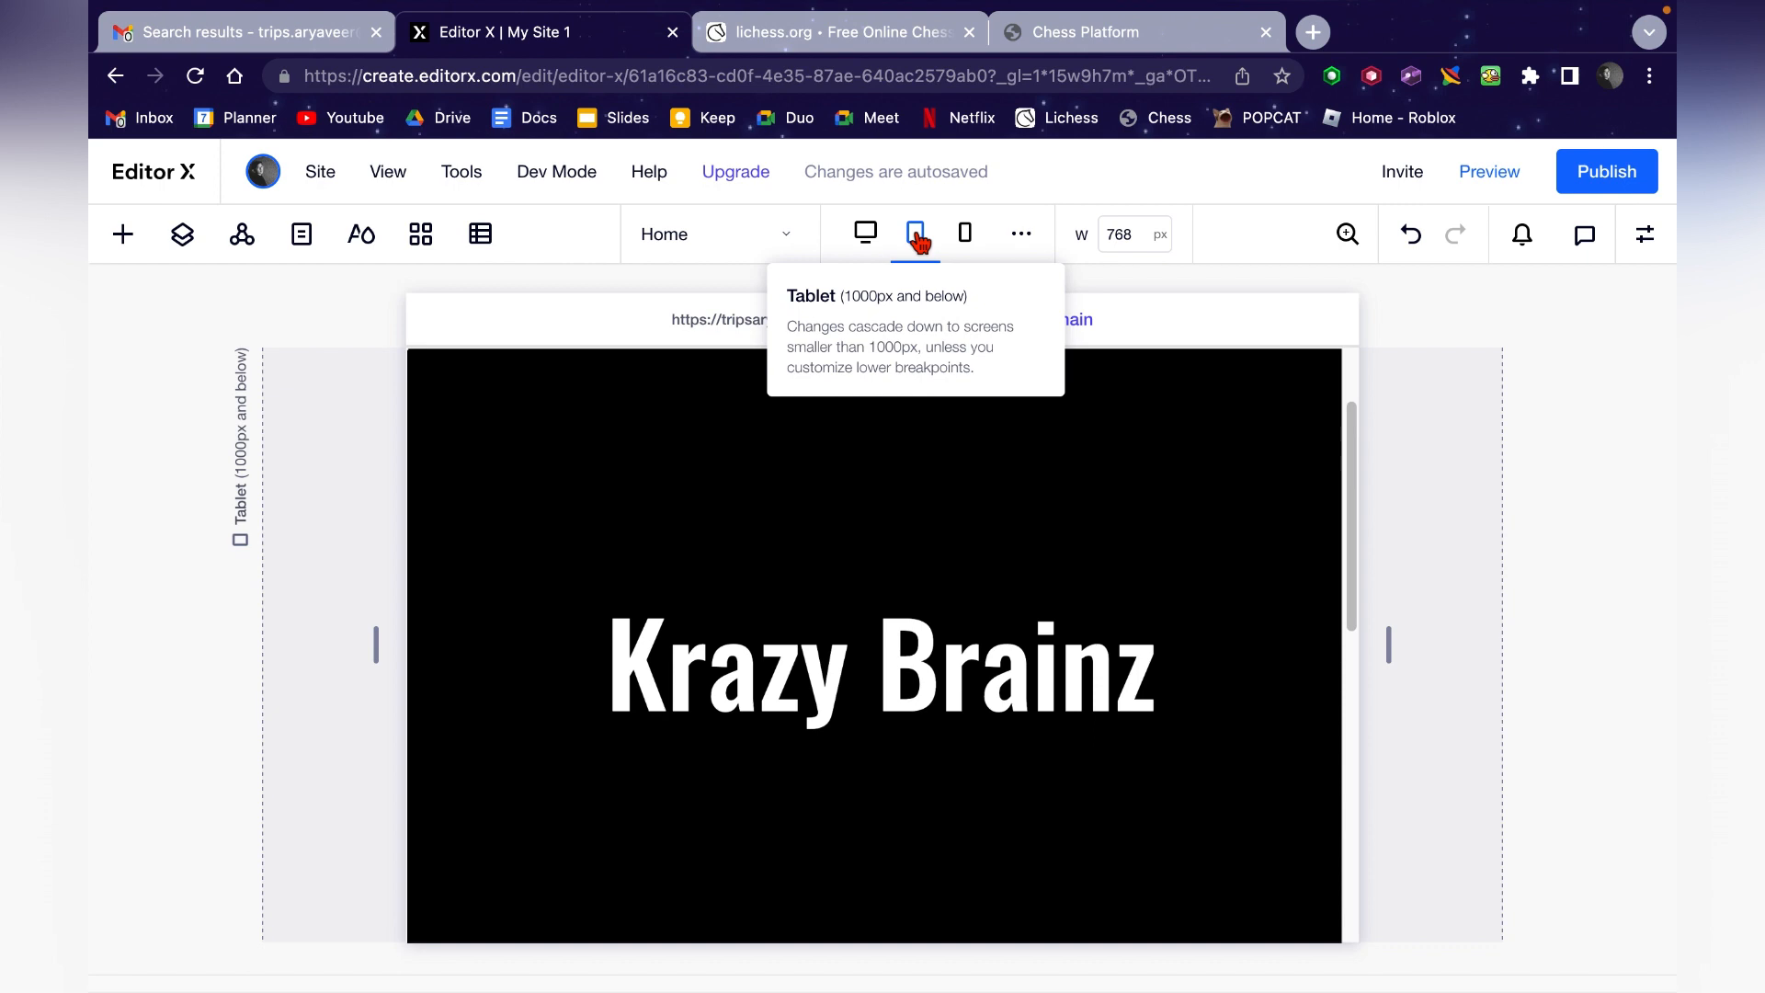
scroll(911, 683, down, 8)
scroll(911, 683, up, 10)
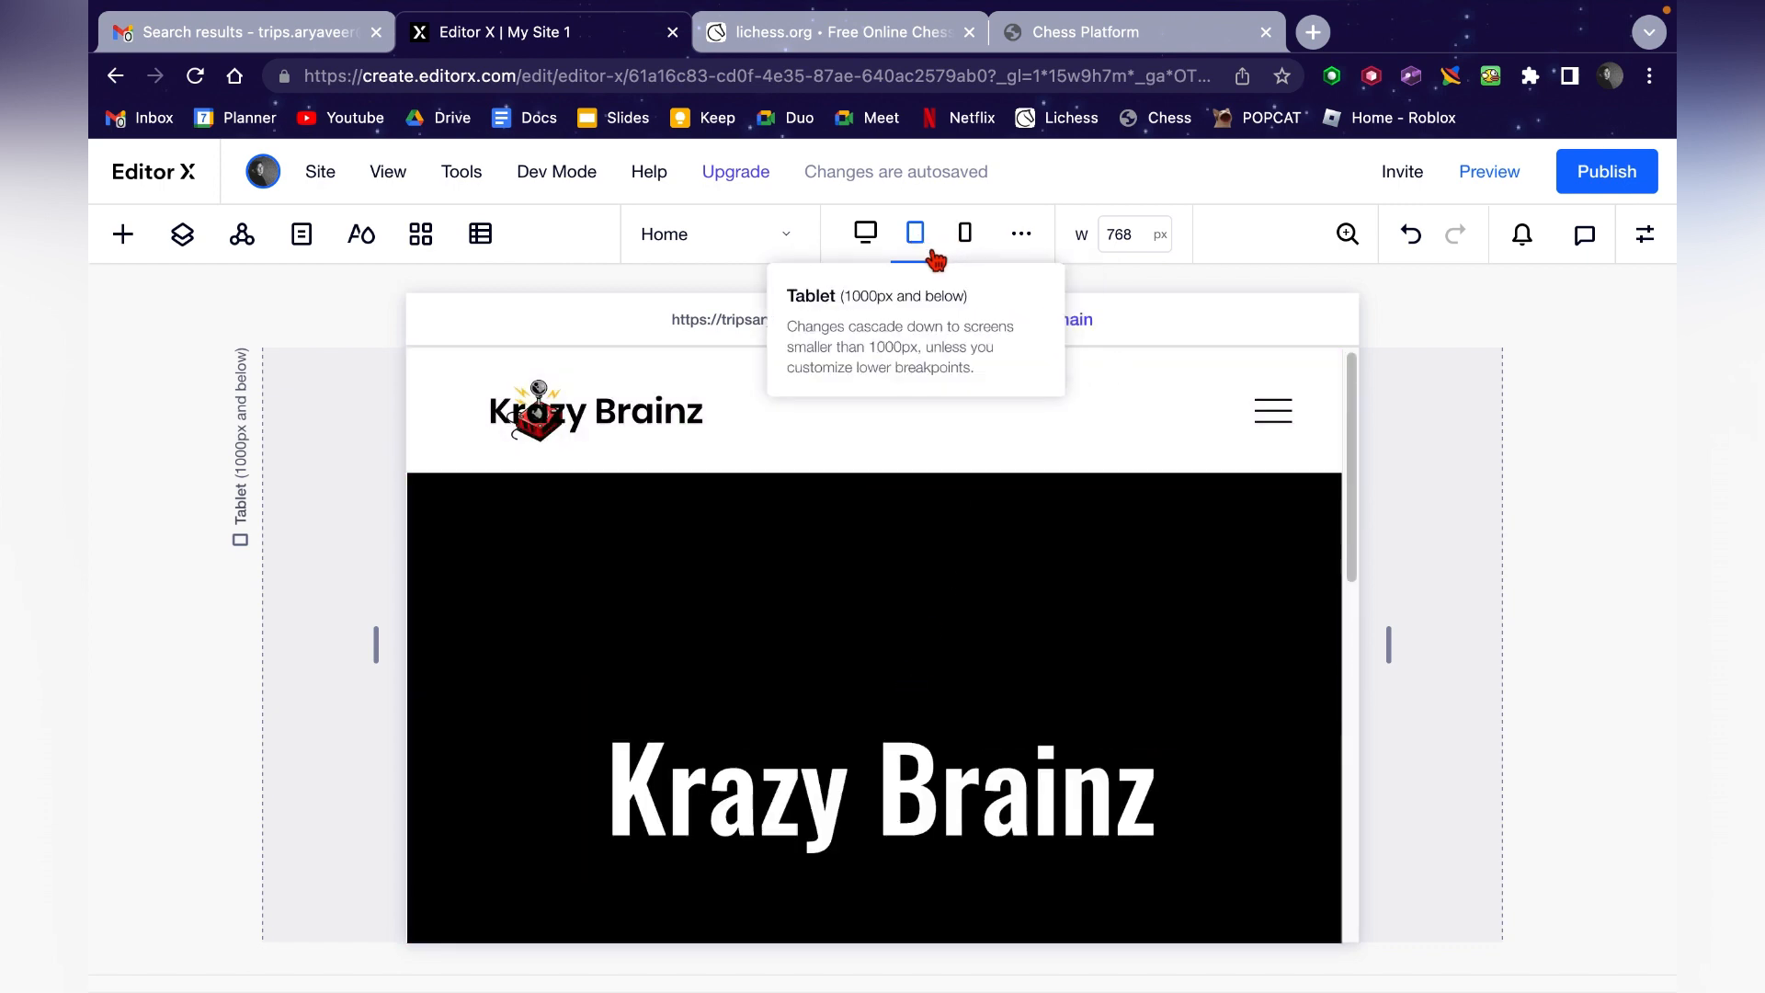
- Show the Home page at the mobile breakpoint, inspect its layout and check the breakpoint customization options
click(965, 237)
scroll(1000, 666, down, 5)
scroll(1000, 669, up, 5)
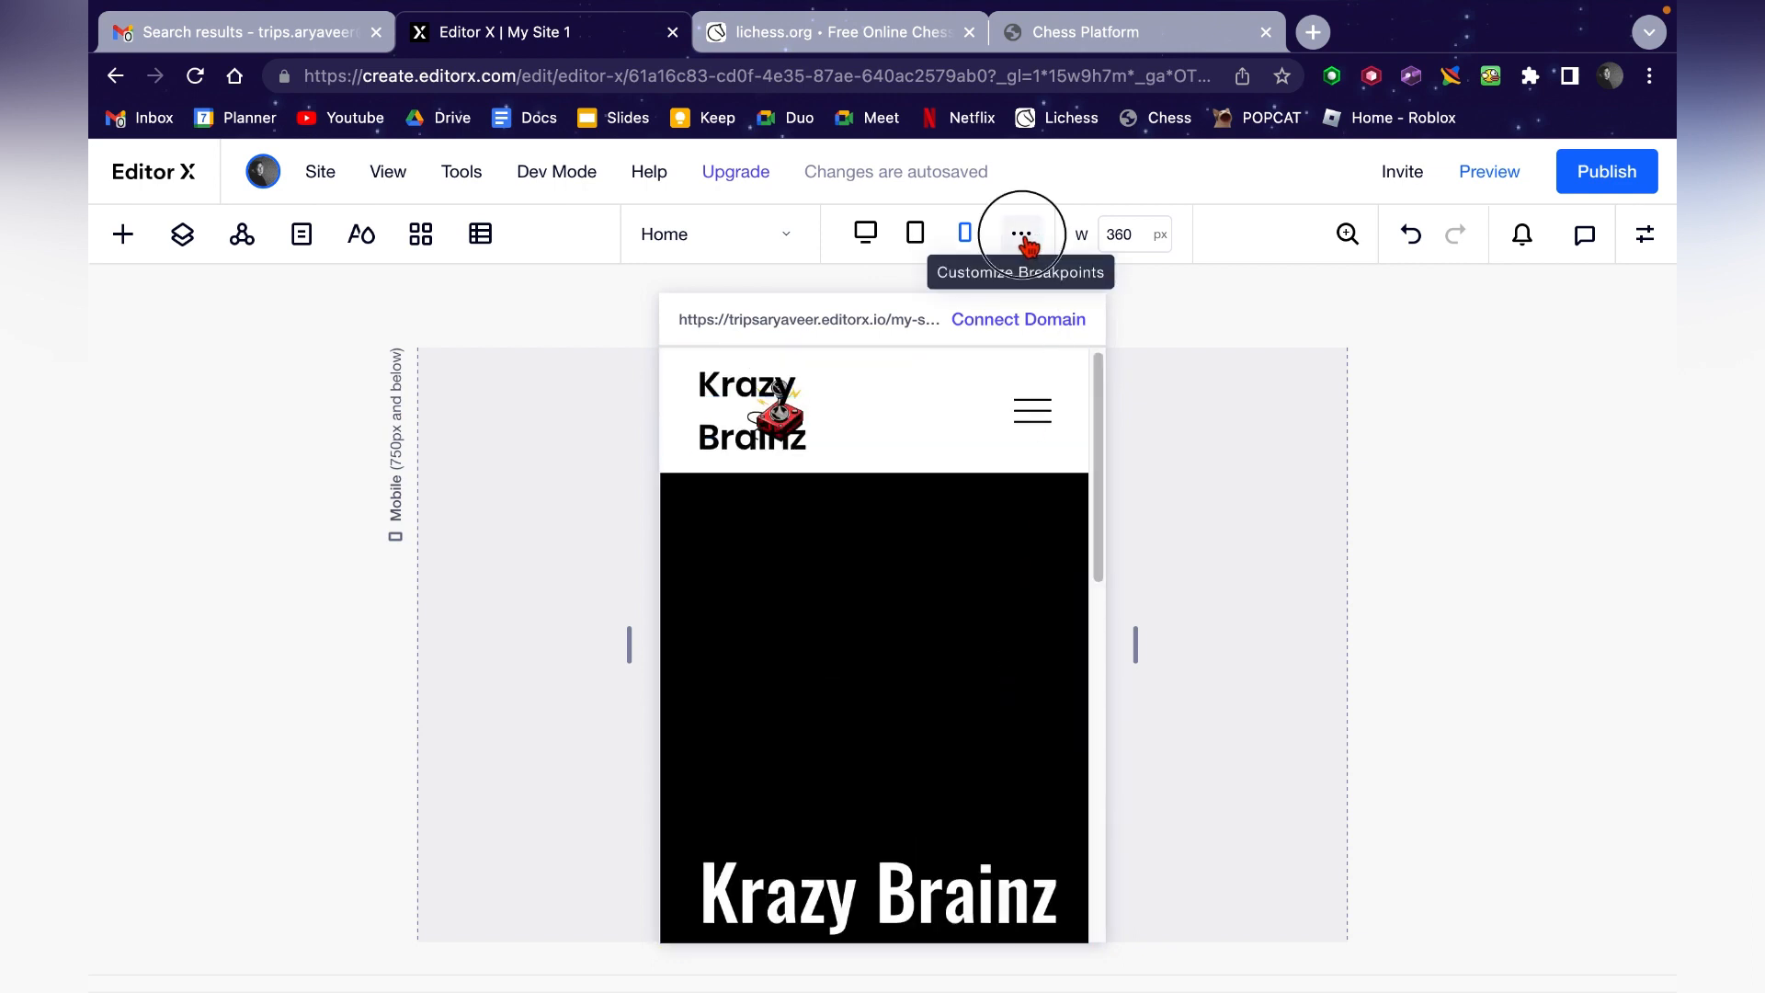
click(1022, 236)
click(1022, 235)
click(1022, 235)
click(1020, 241)
- Set the mobile canvas width to 400 px
click(1137, 242)
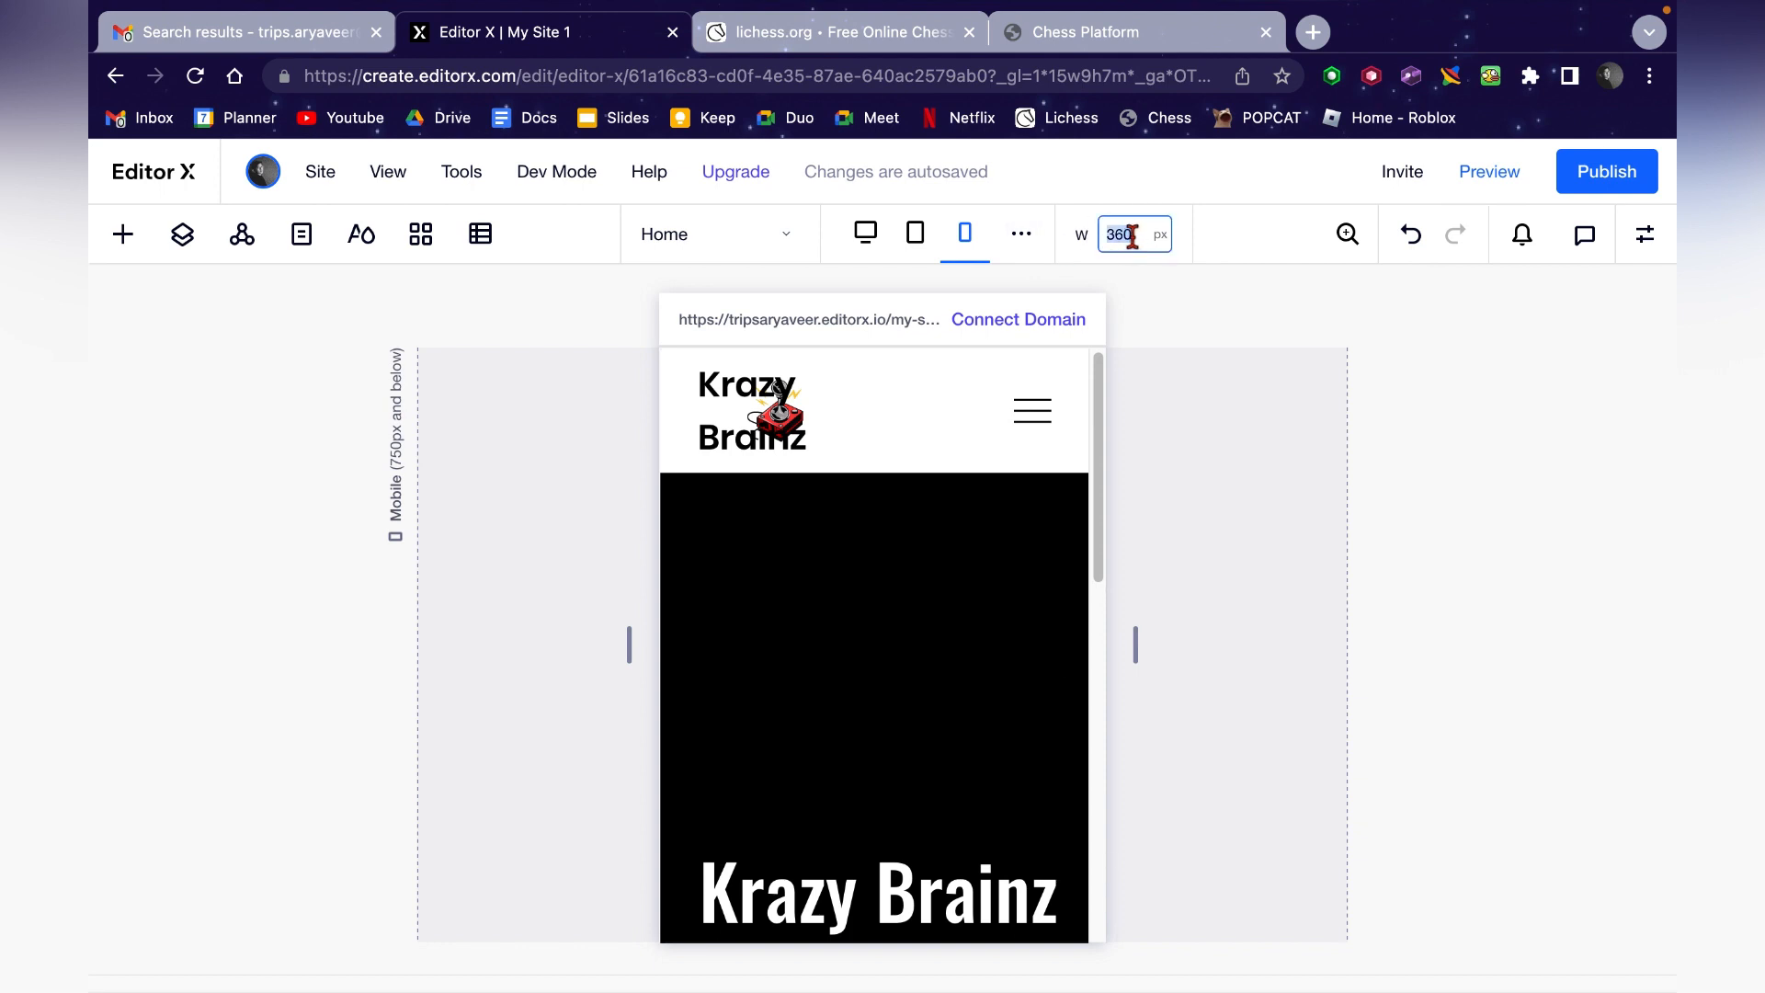
text(400)
key(Return)
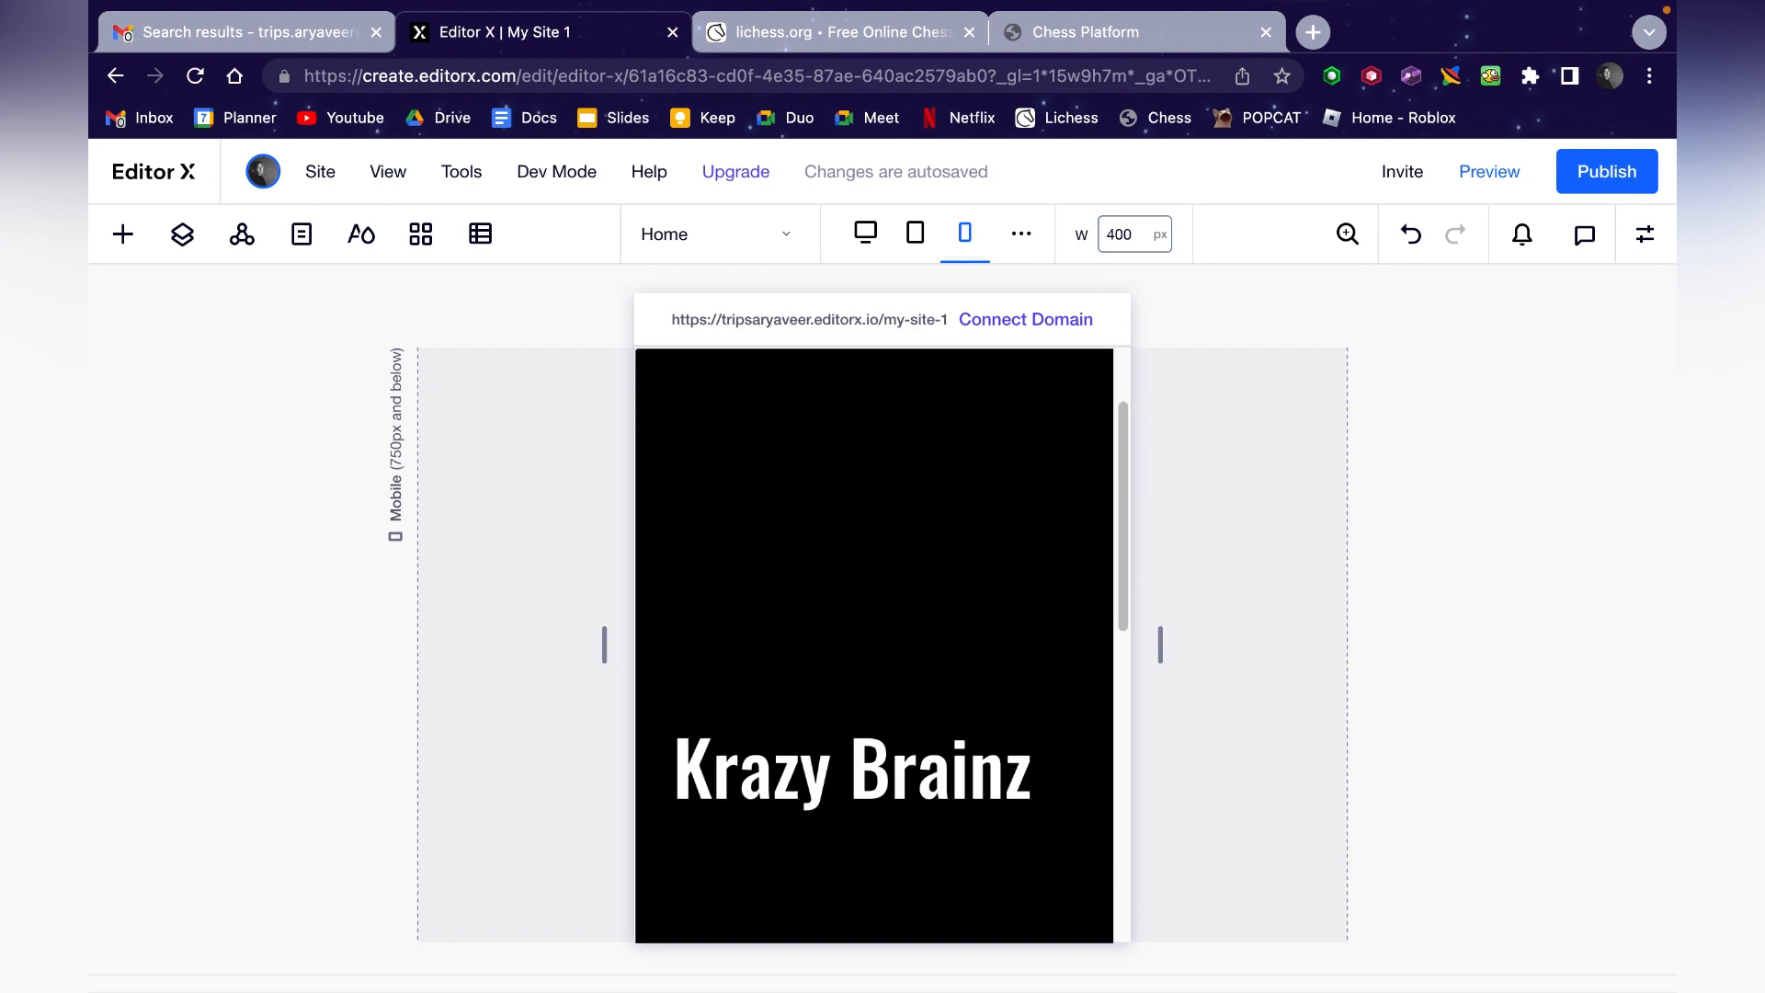
- Set the mobile canvas width back to 360 px
click(1132, 239)
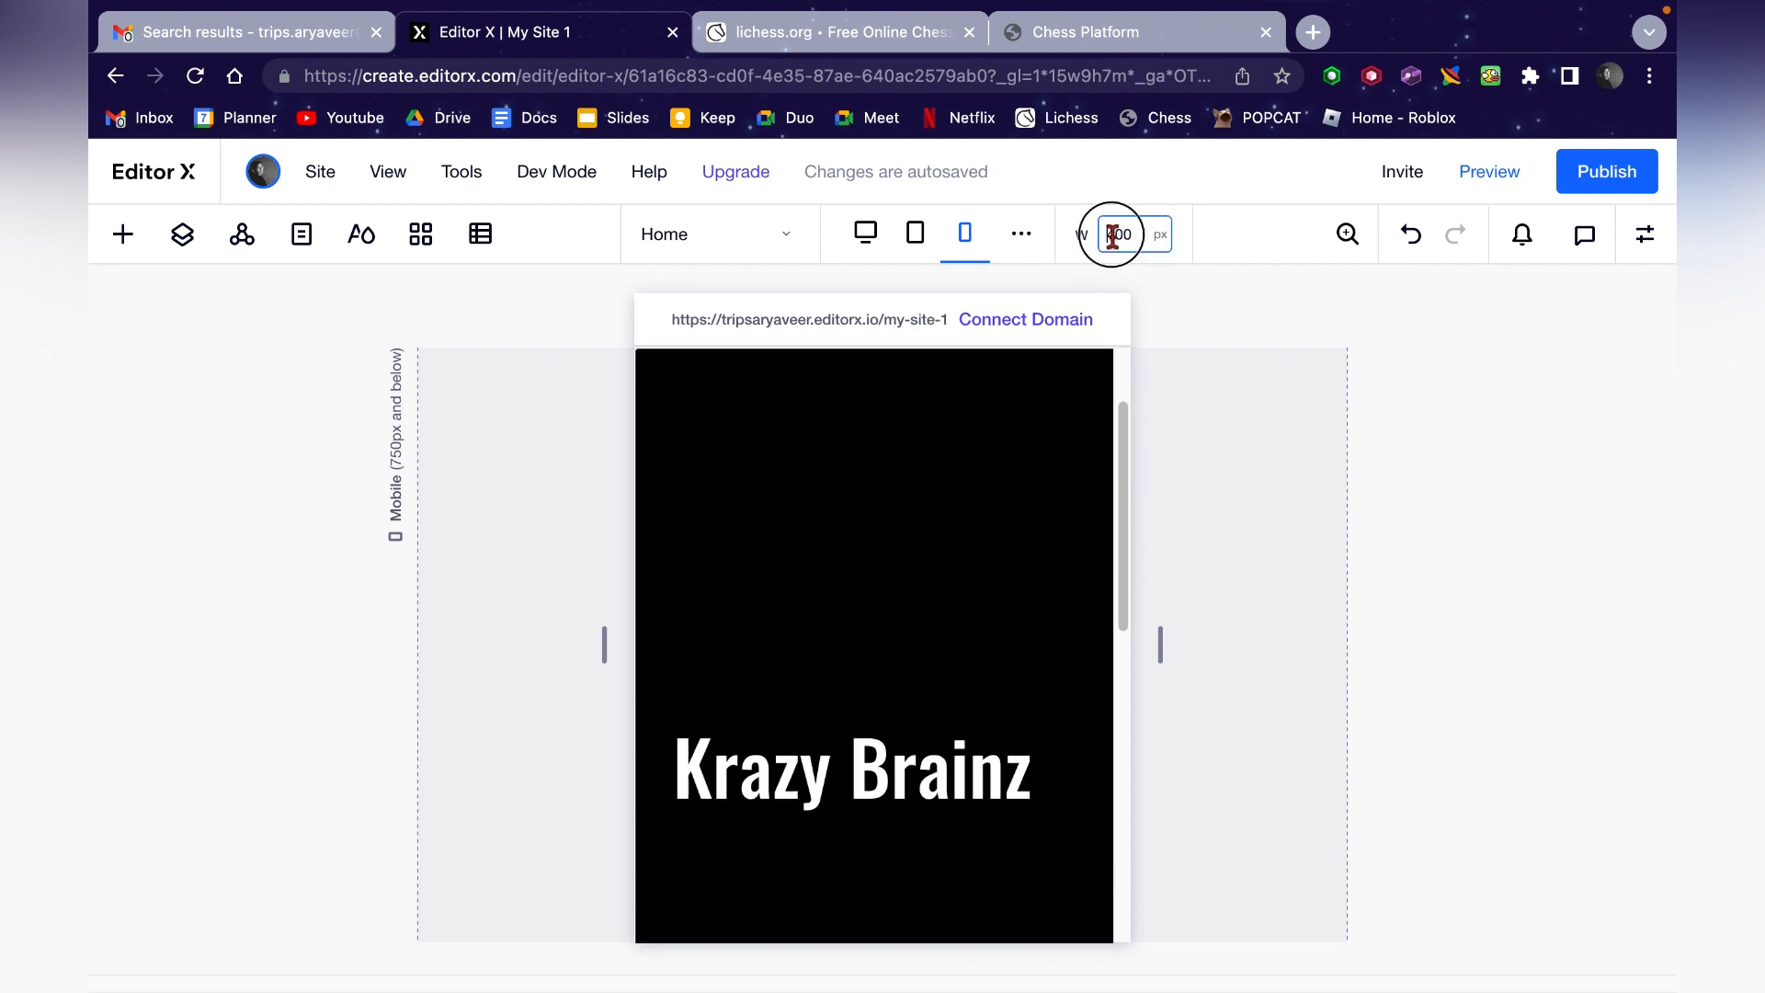
text(360)
key(Return)
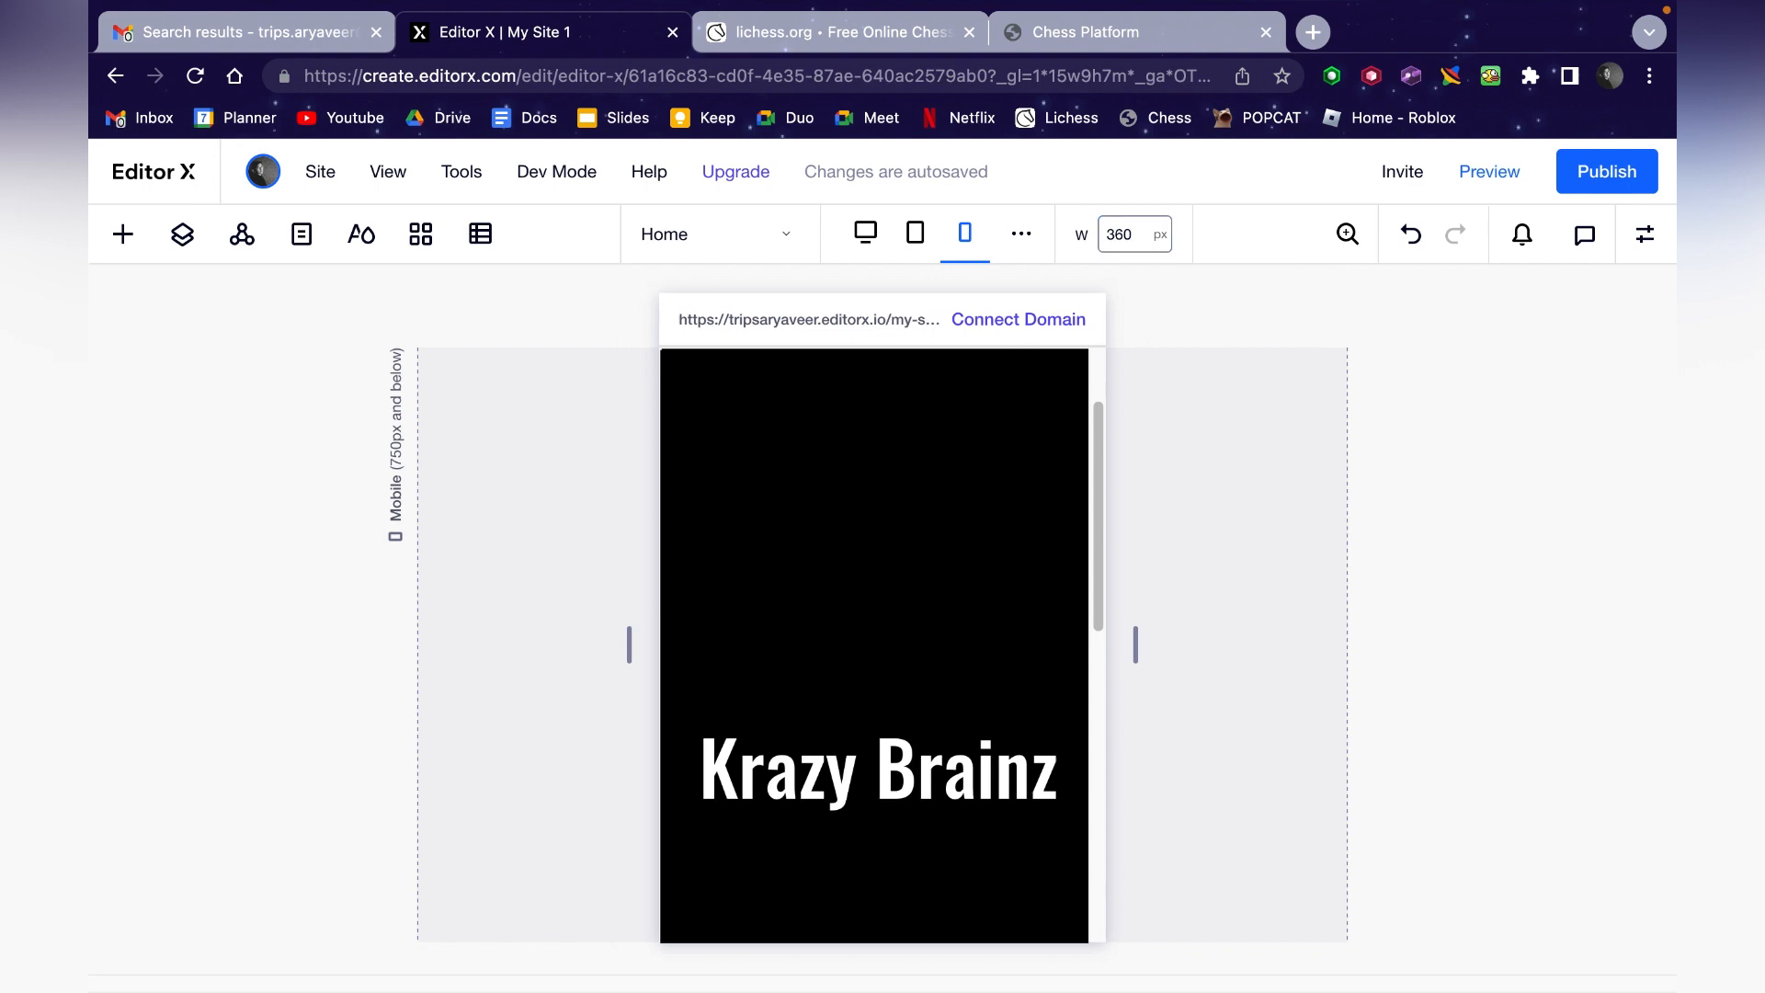
click(1347, 241)
click(1295, 309)
click(1364, 309)
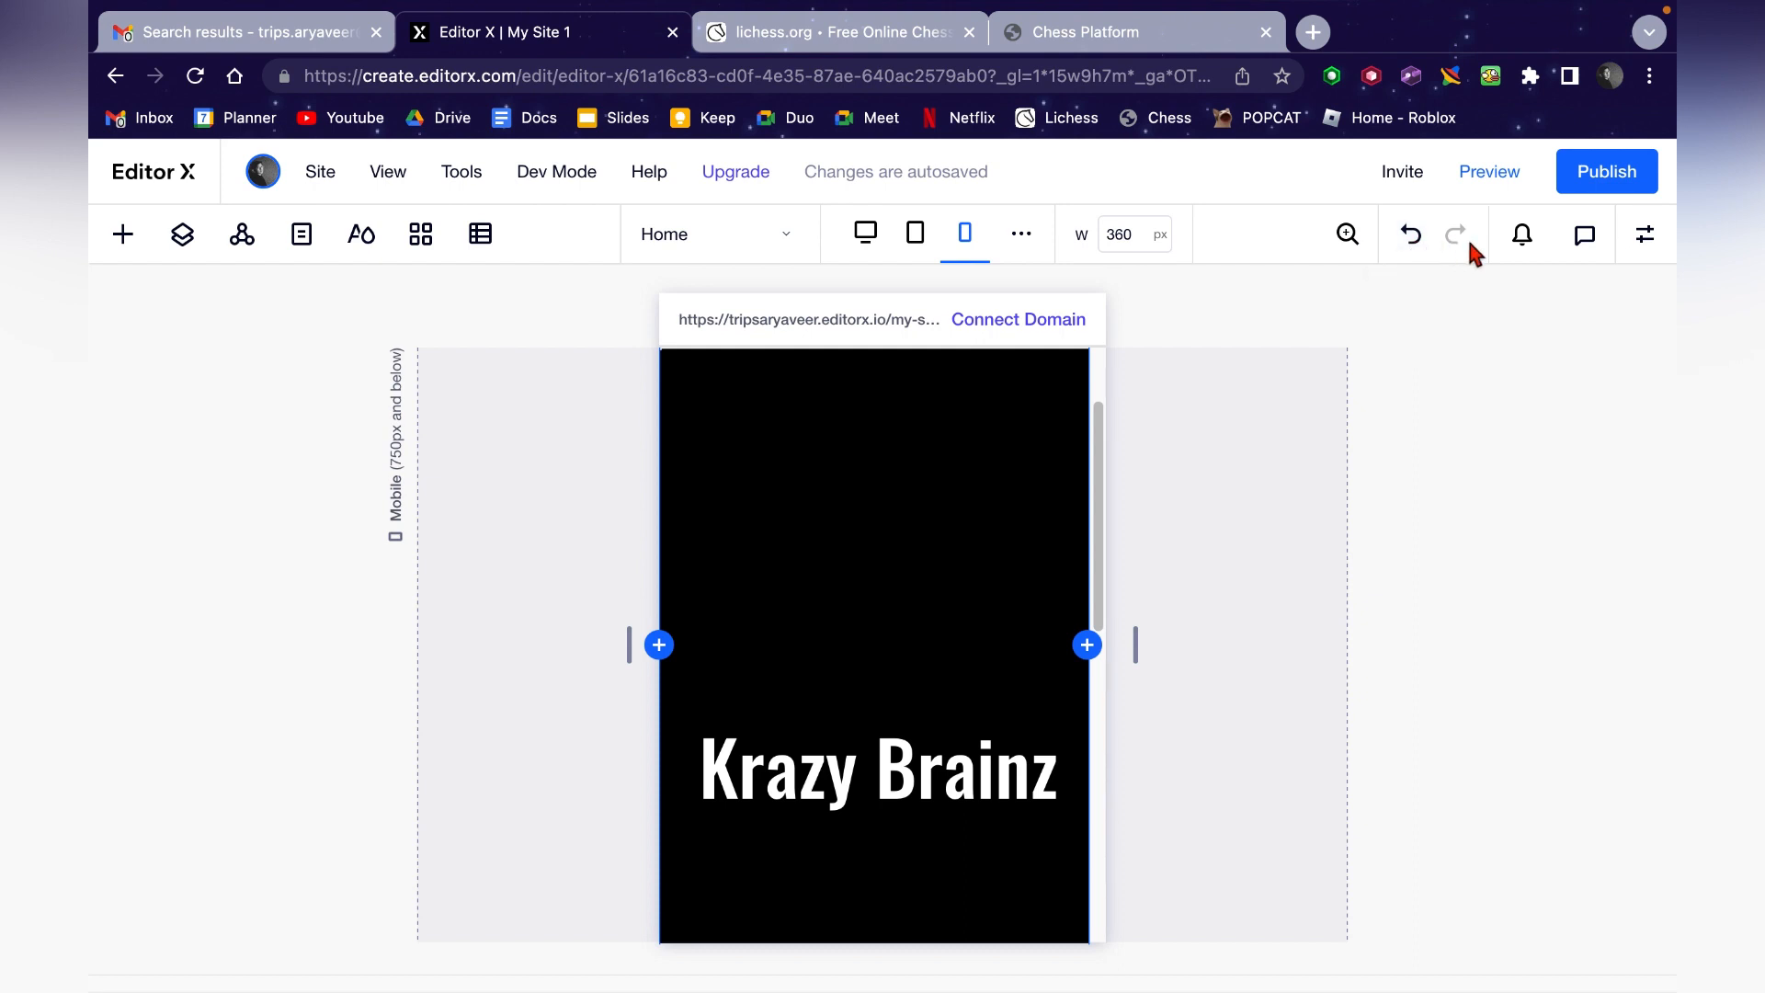
- Check the site notifications and switch the Home page back to the desktop breakpoint
click(1528, 241)
click(1531, 246)
click(862, 237)
- Examine the design settings of the Krazy Brainz title, from theme and font to spacing and heading tag
click(867, 571)
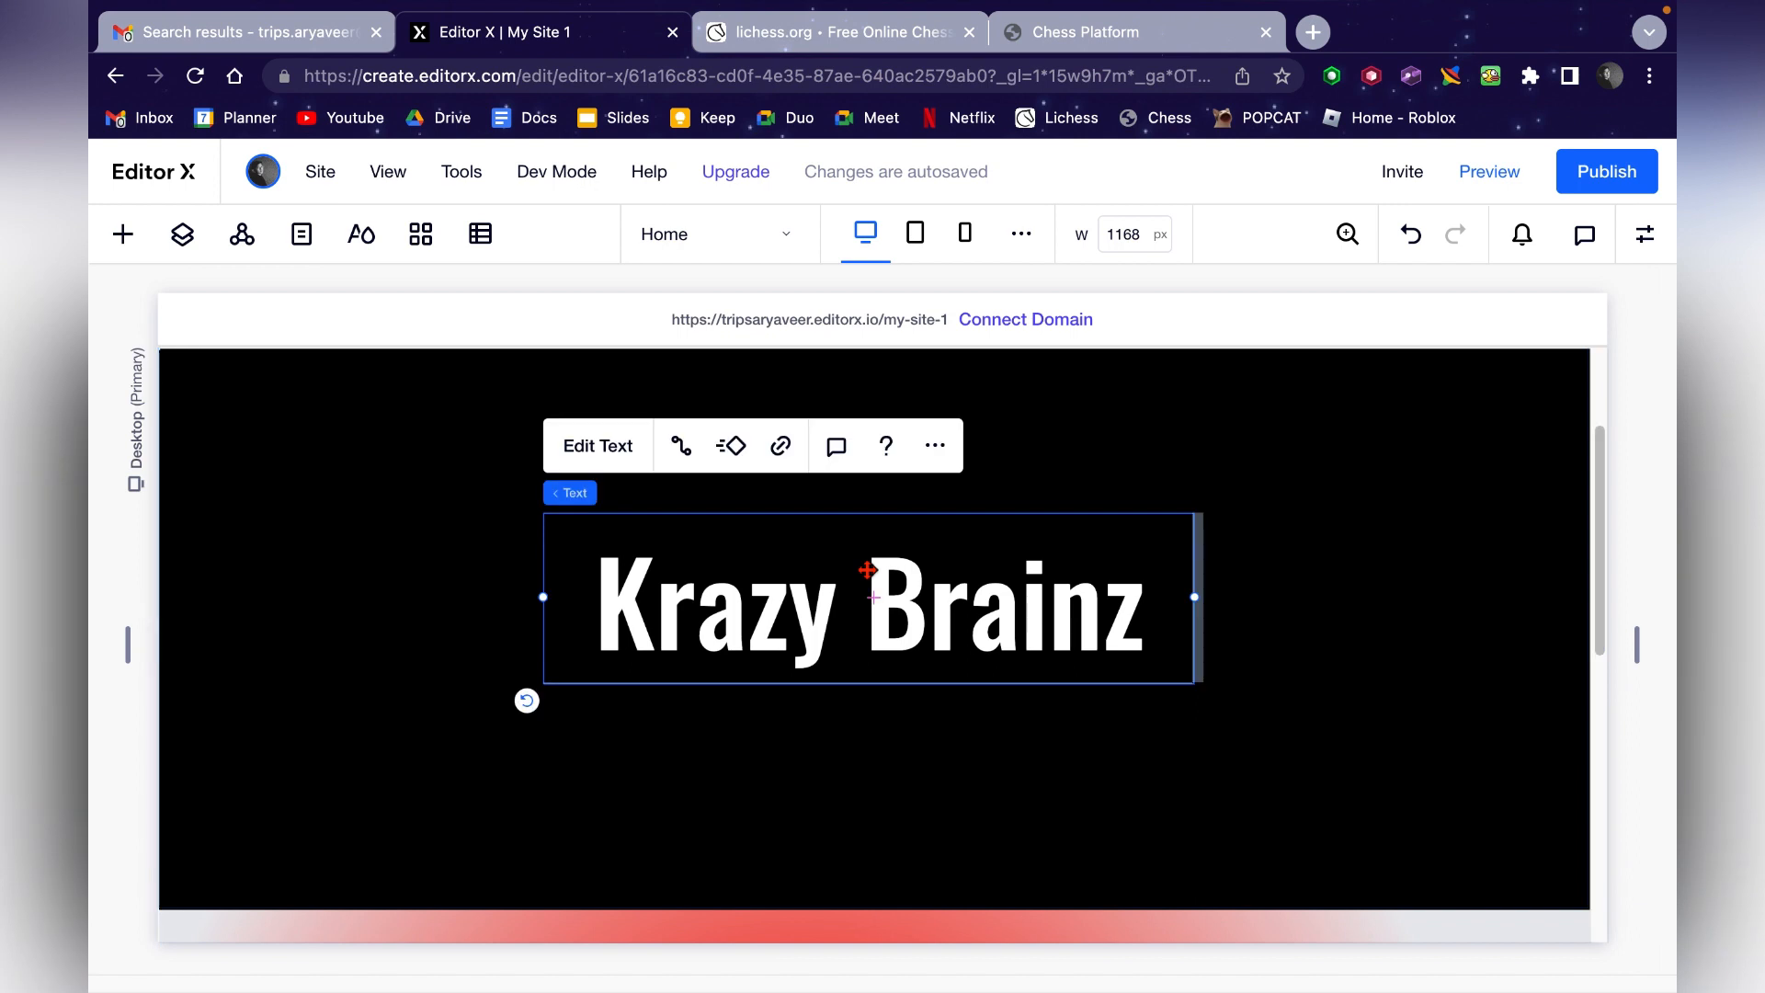
click(1644, 236)
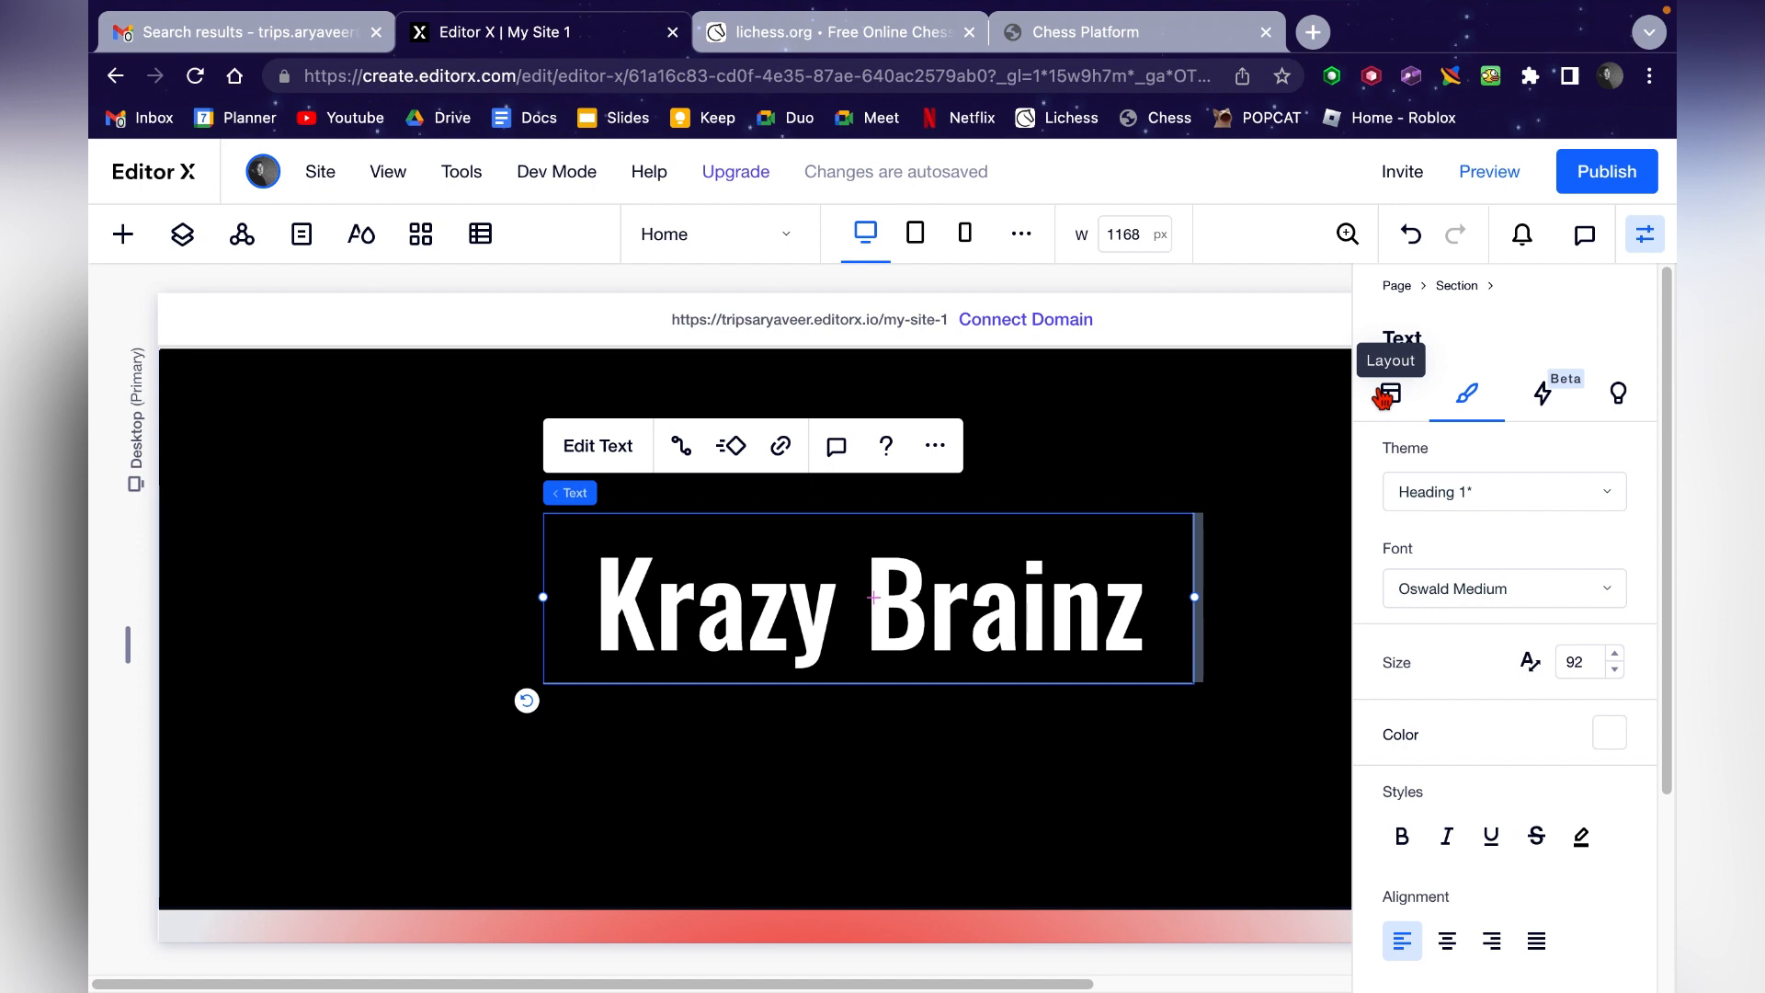
scroll(1541, 653, down, 3)
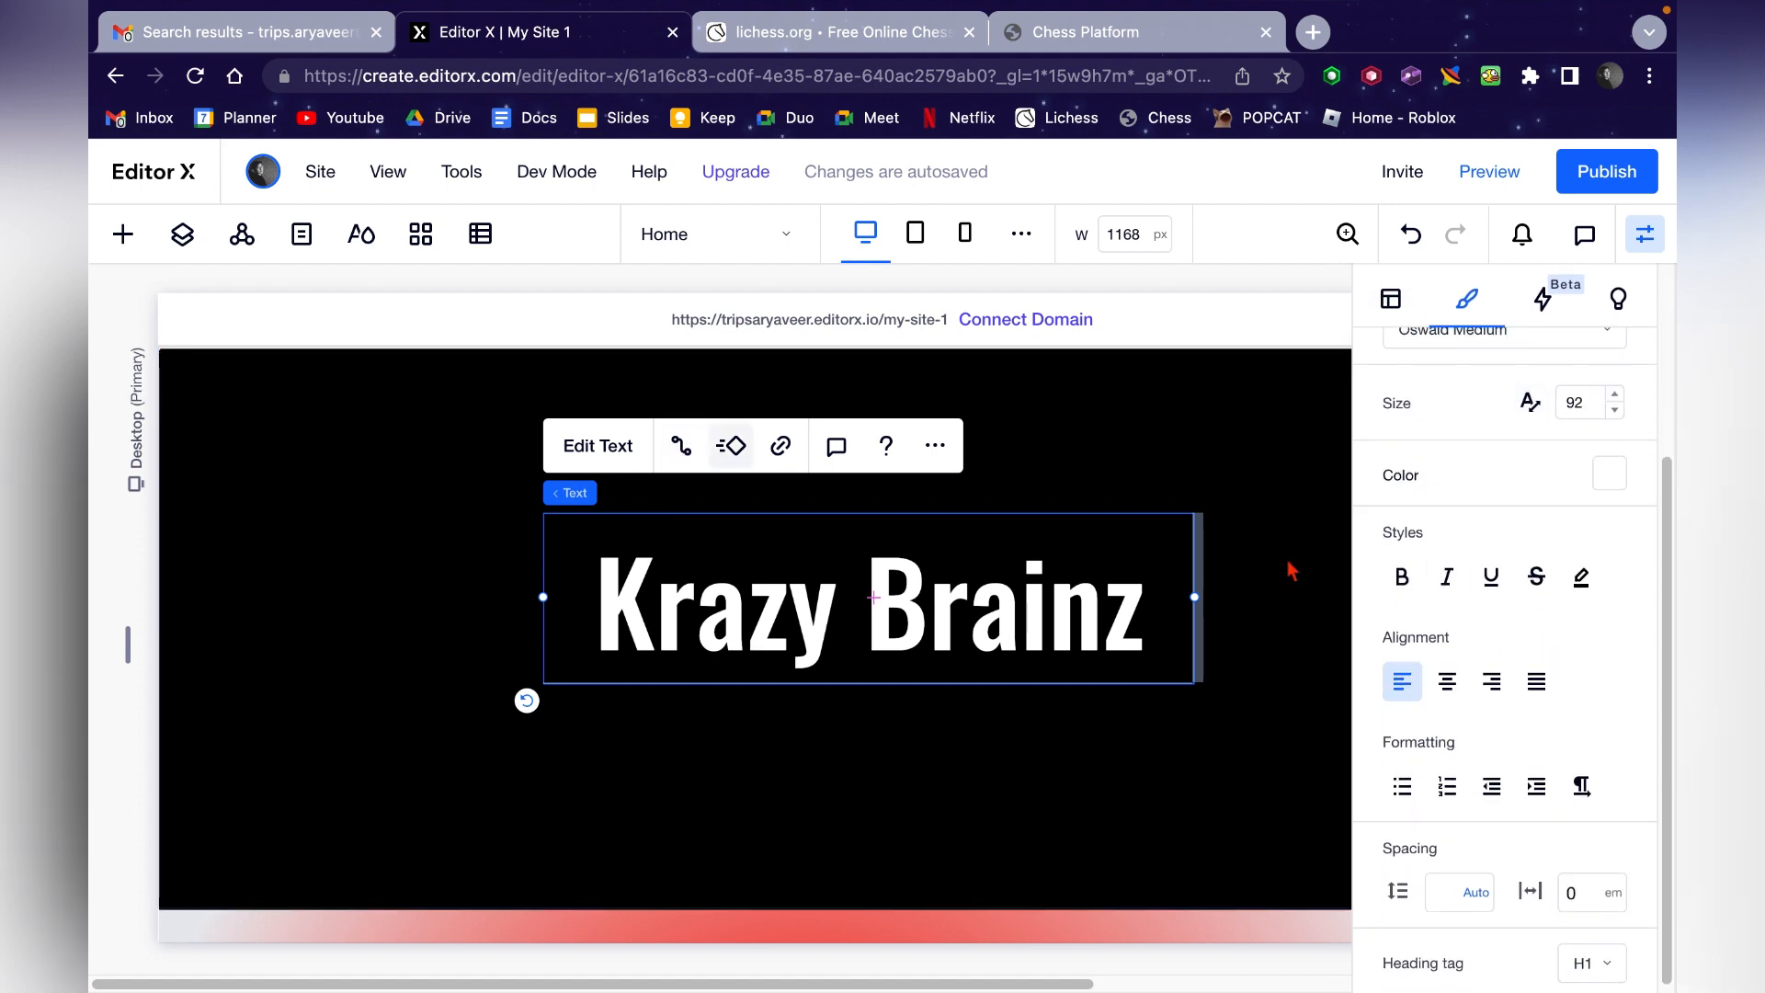
click(1646, 233)
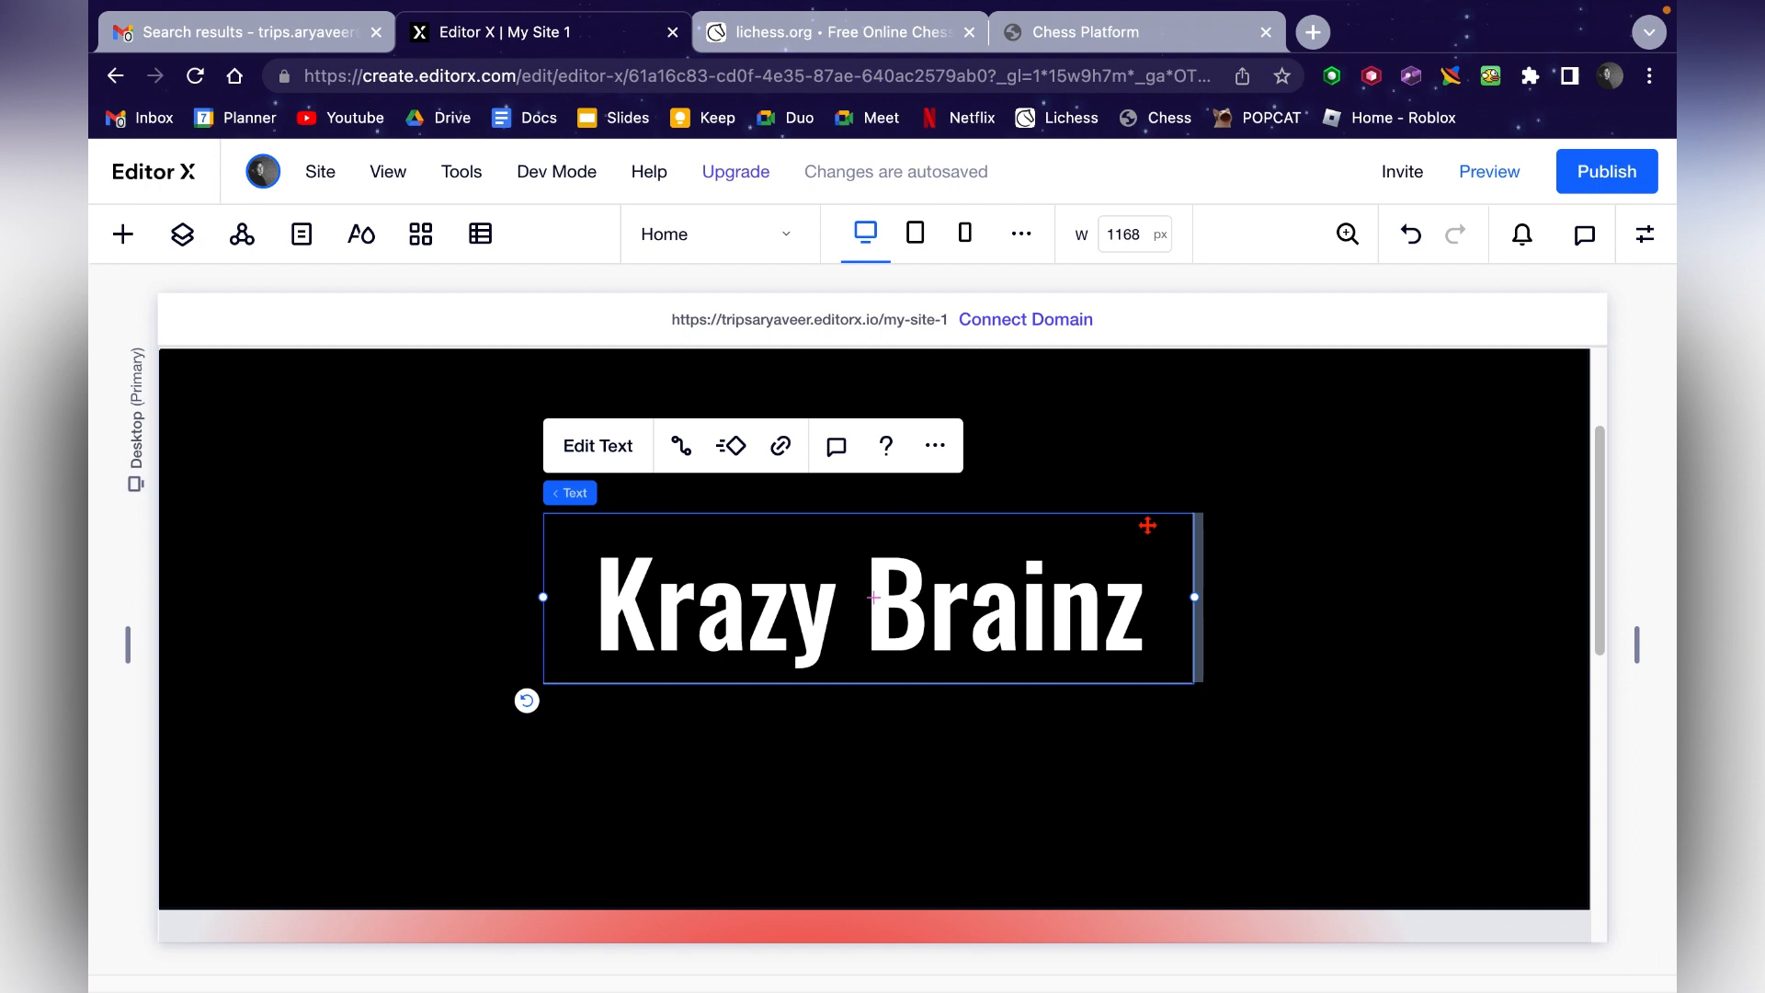
scroll(1147, 524, down, 4)
scroll(1147, 525, up, 4)
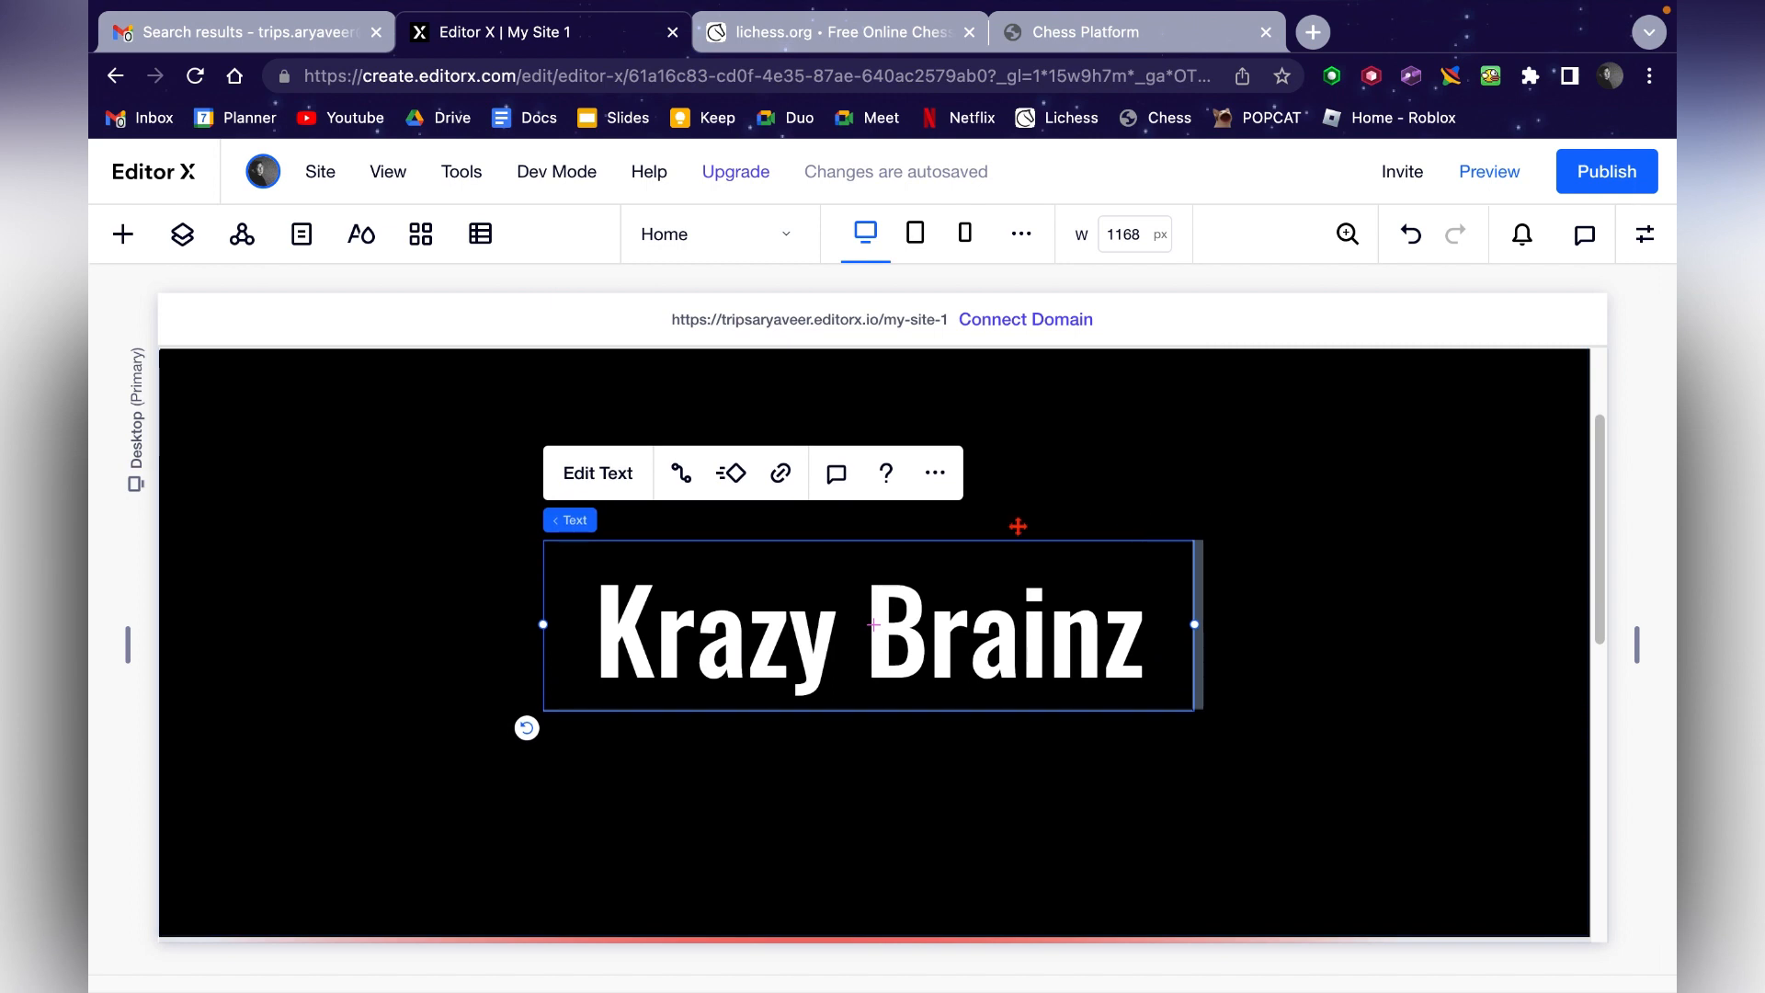
click(305, 545)
scroll(876, 633, down, 3)
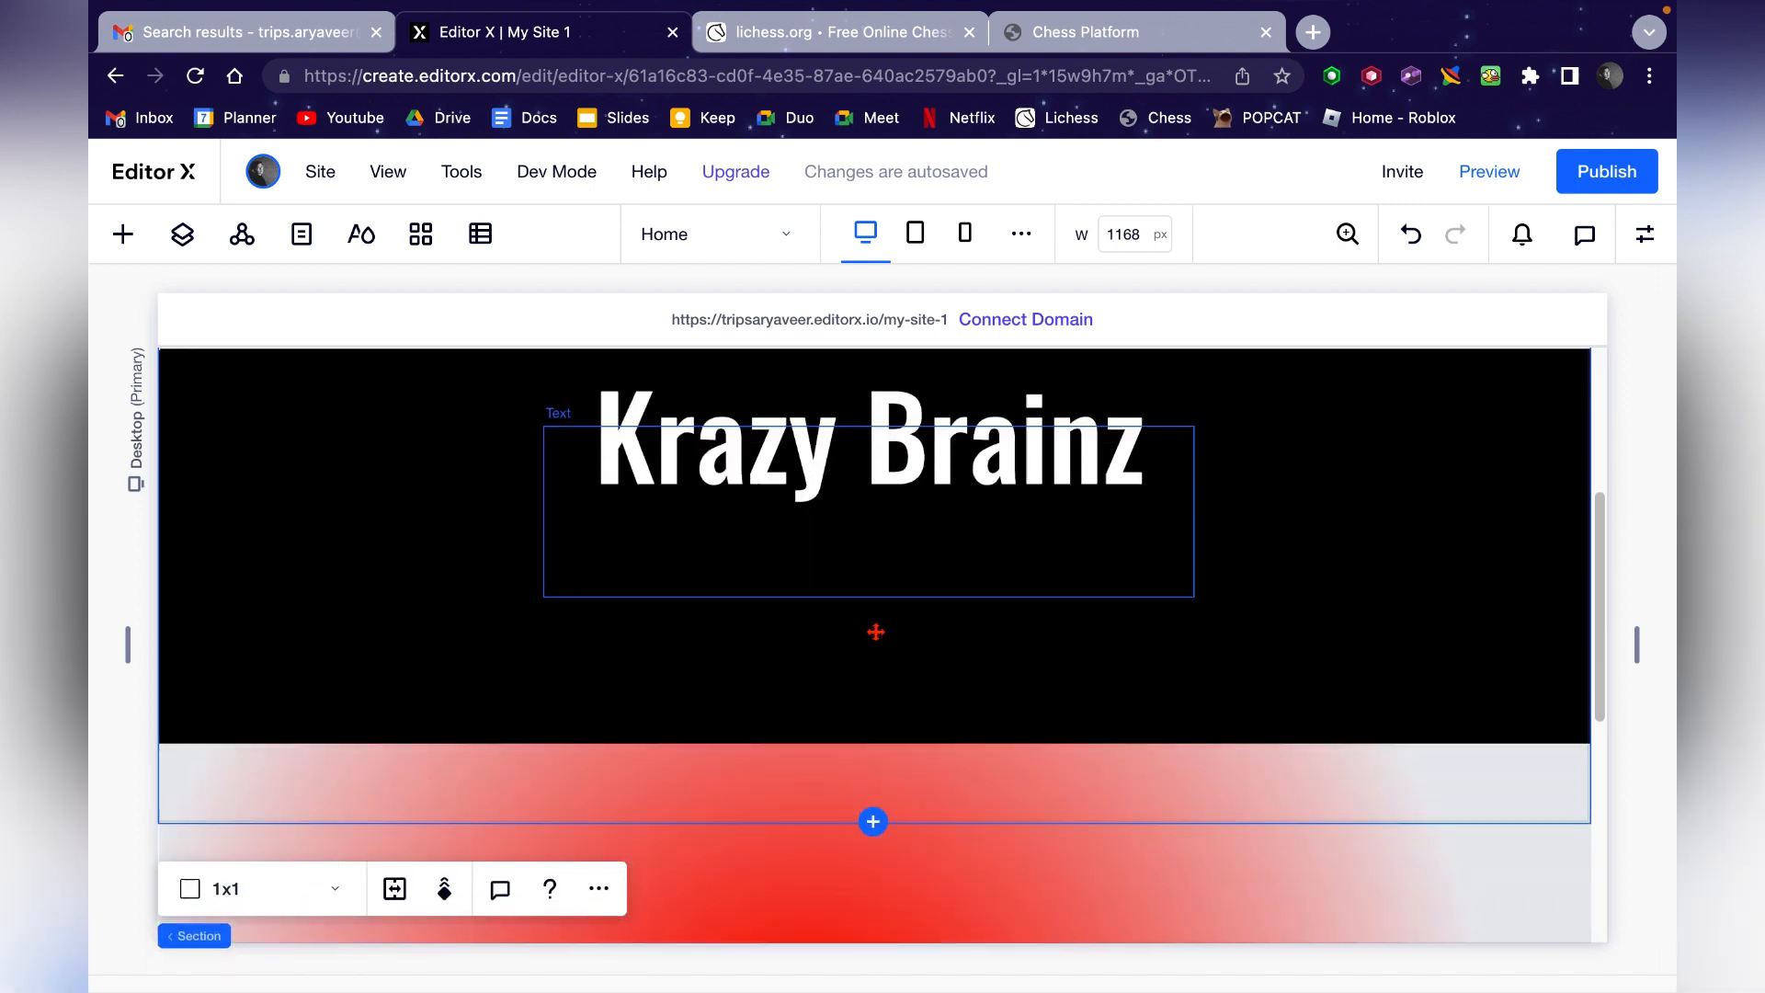
scroll(875, 632, up, 3)
- Change the font of the Krazy Brainz title in the black section to Pacifica Condensed
click(848, 713)
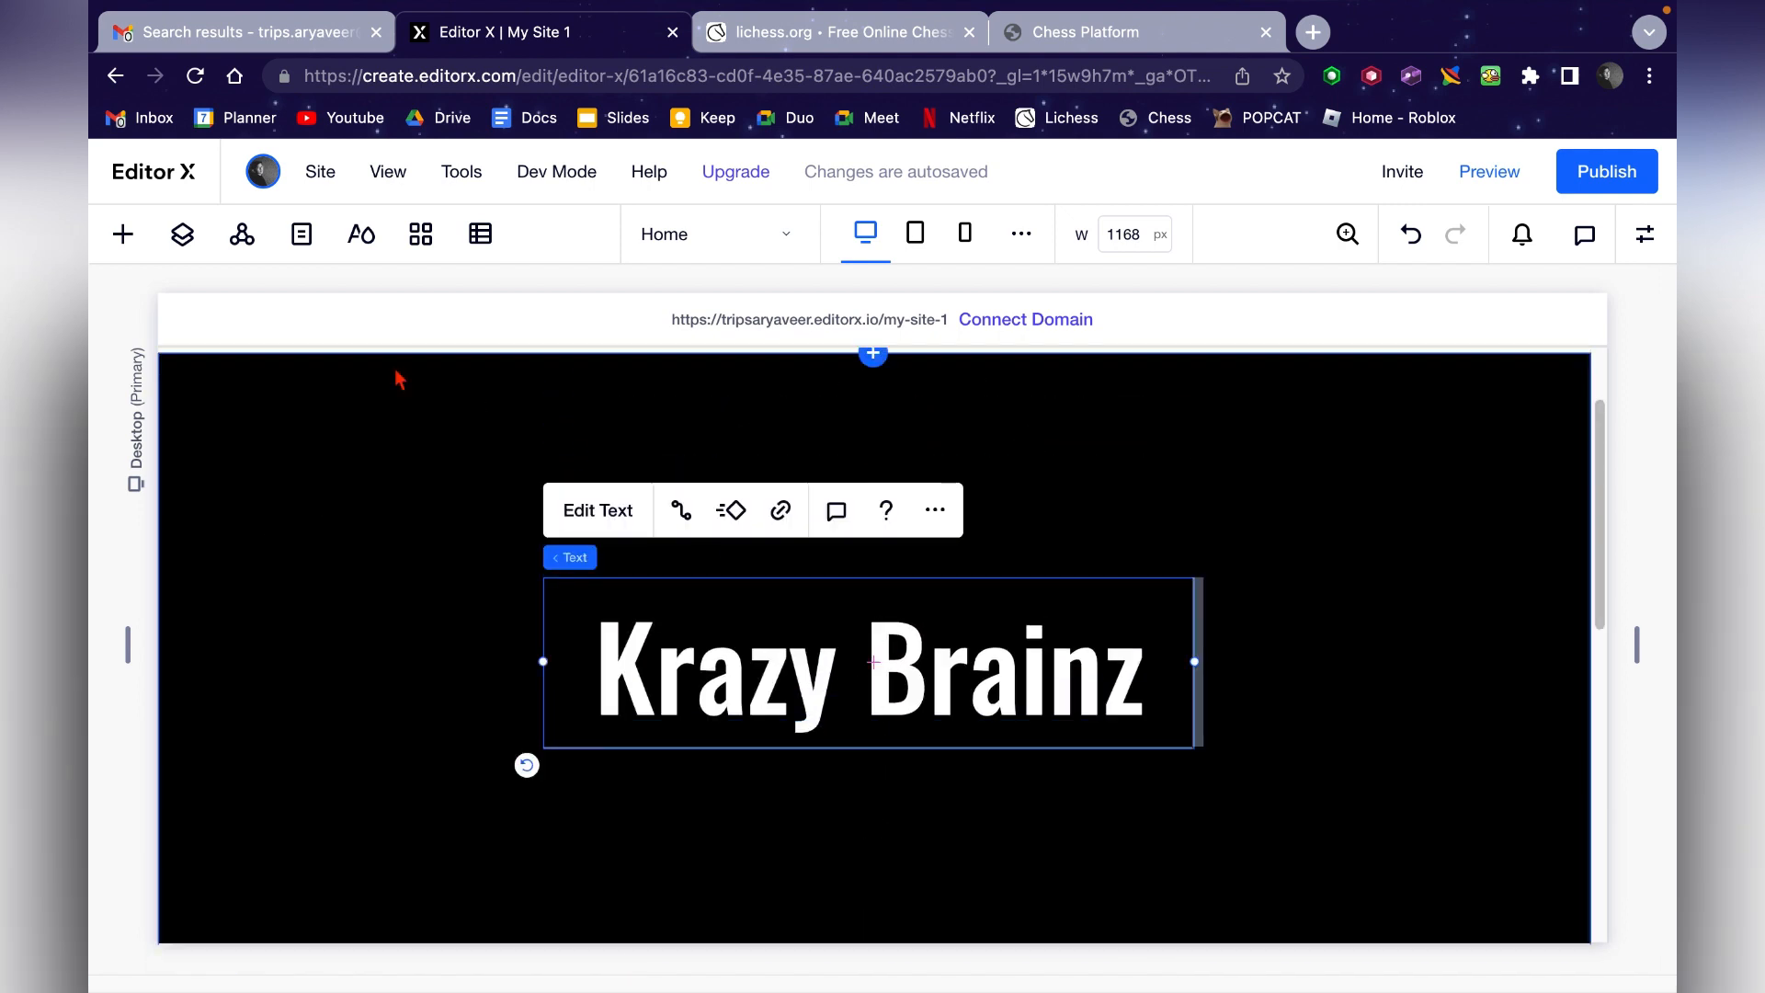
click(622, 521)
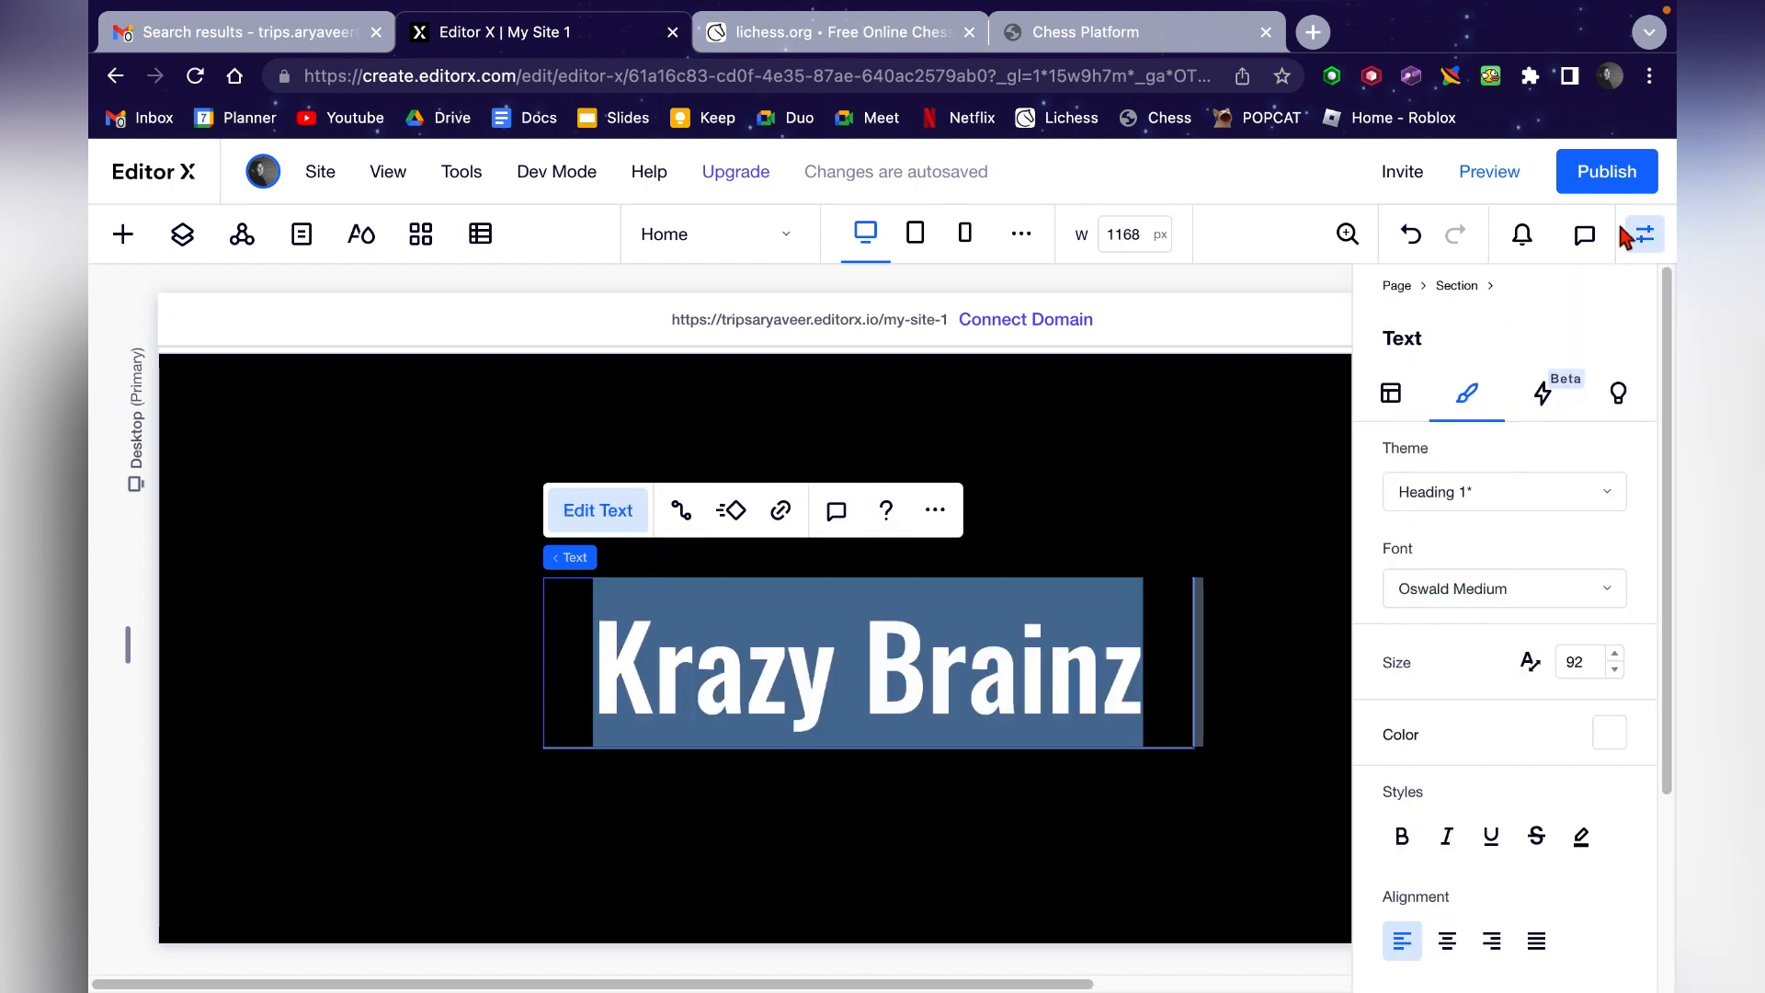
click(1645, 236)
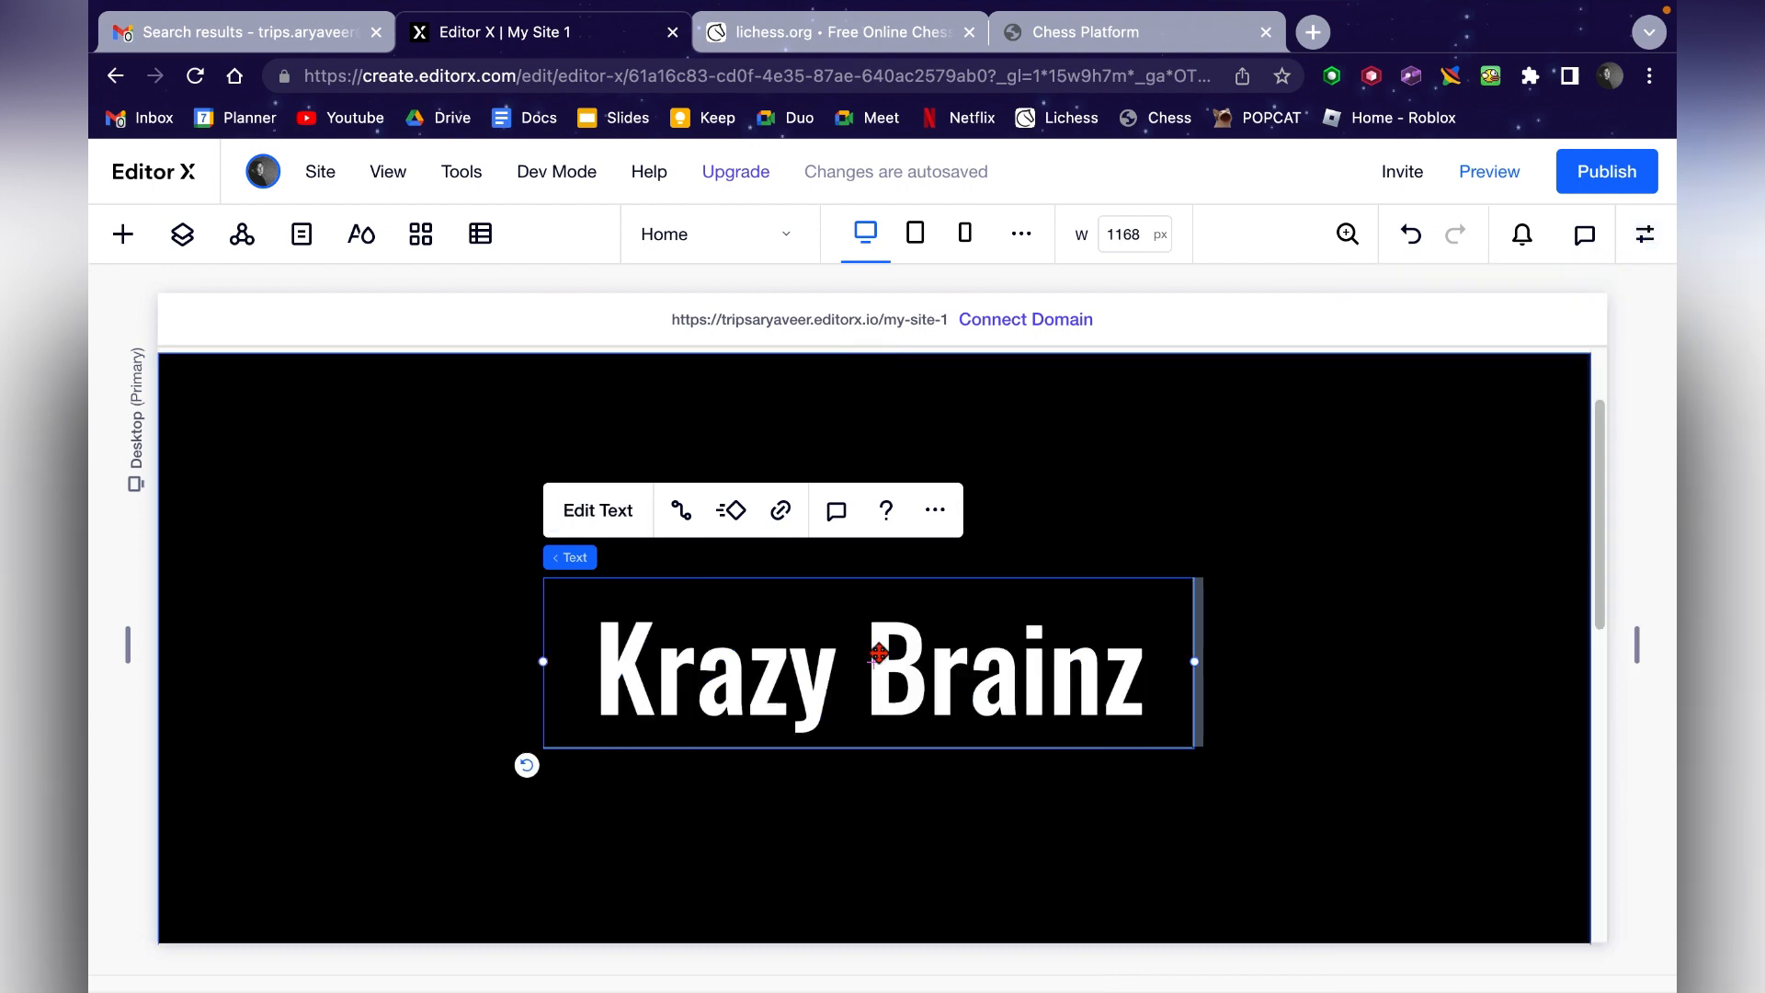
click(616, 526)
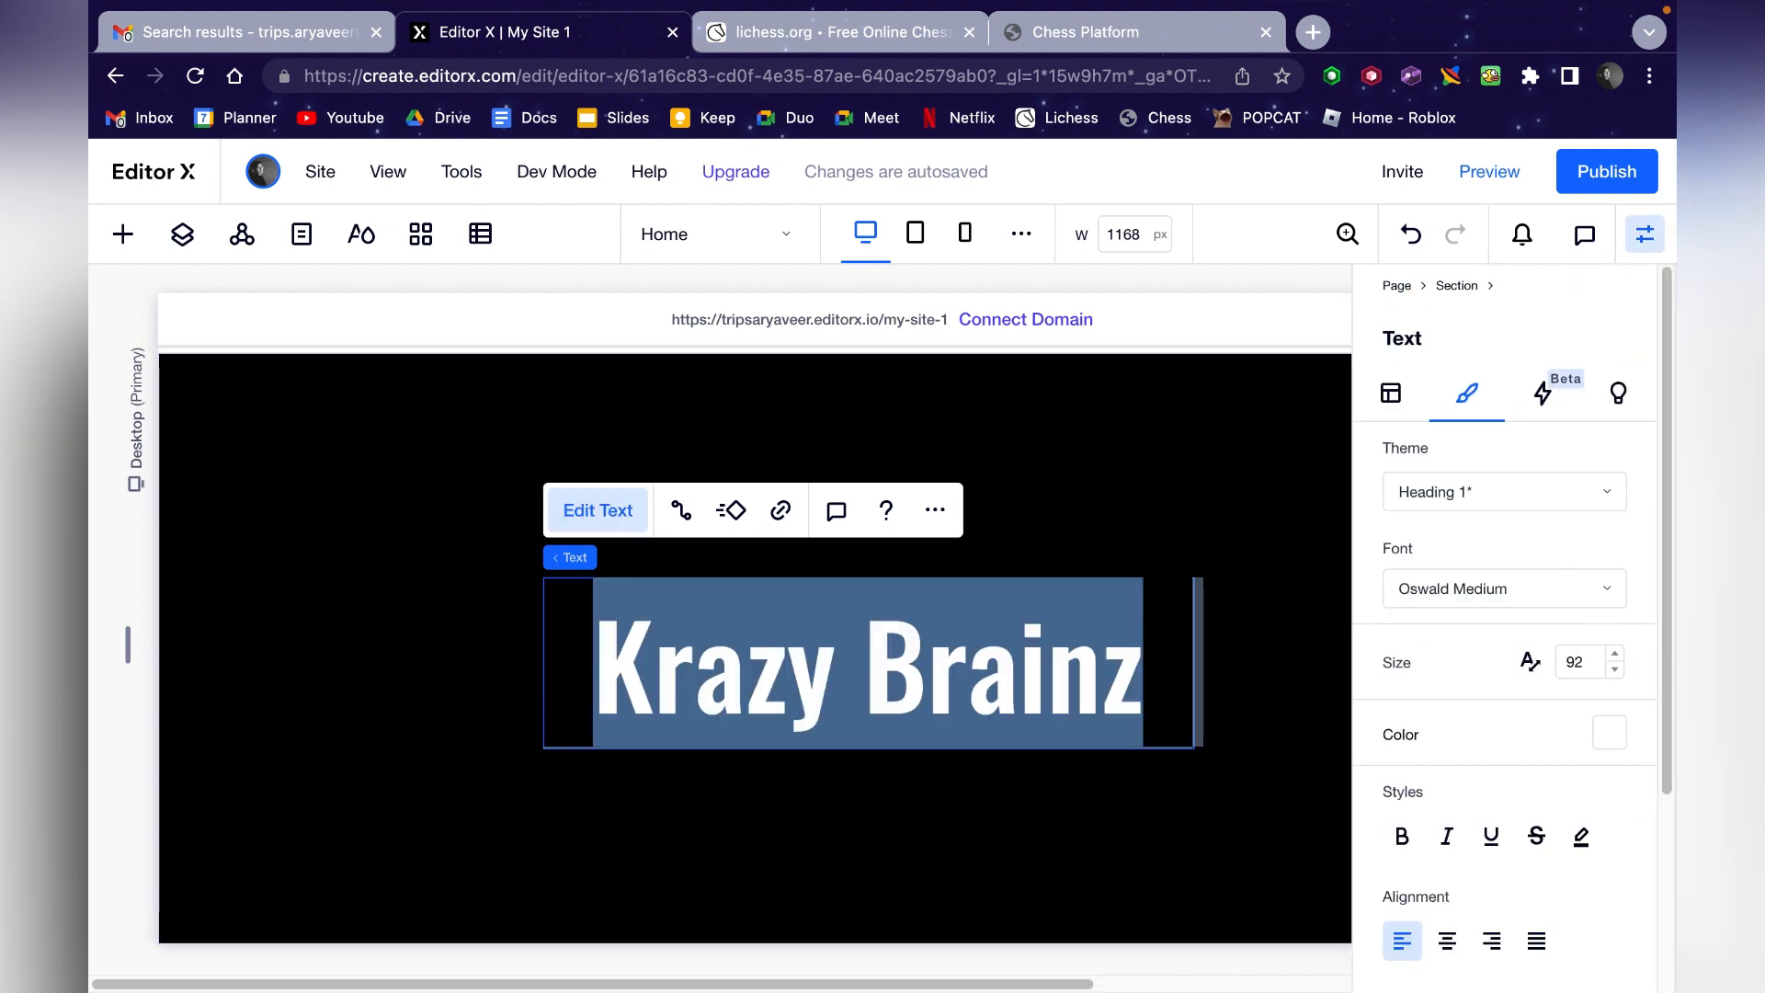
click(1457, 591)
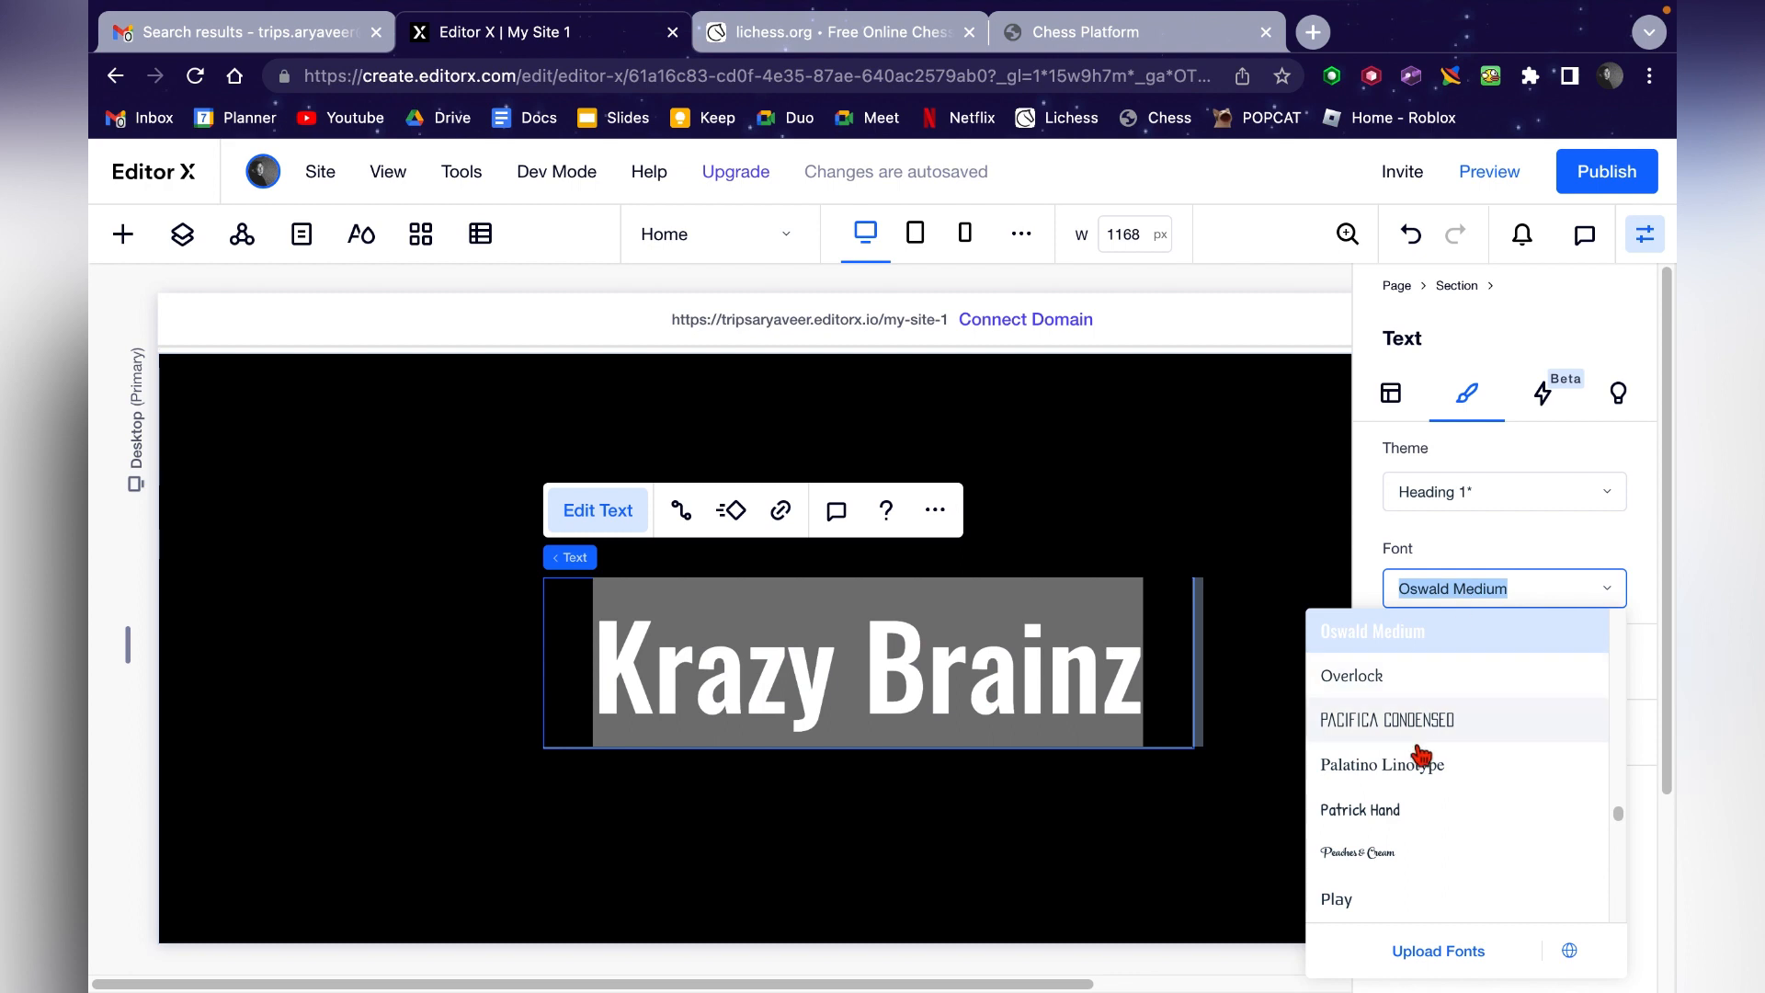
scroll(1422, 752, down, 3)
scroll(1422, 752, down, 10)
scroll(1422, 754, up, 11)
scroll(1422, 754, down, 3)
scroll(1421, 754, up, 5)
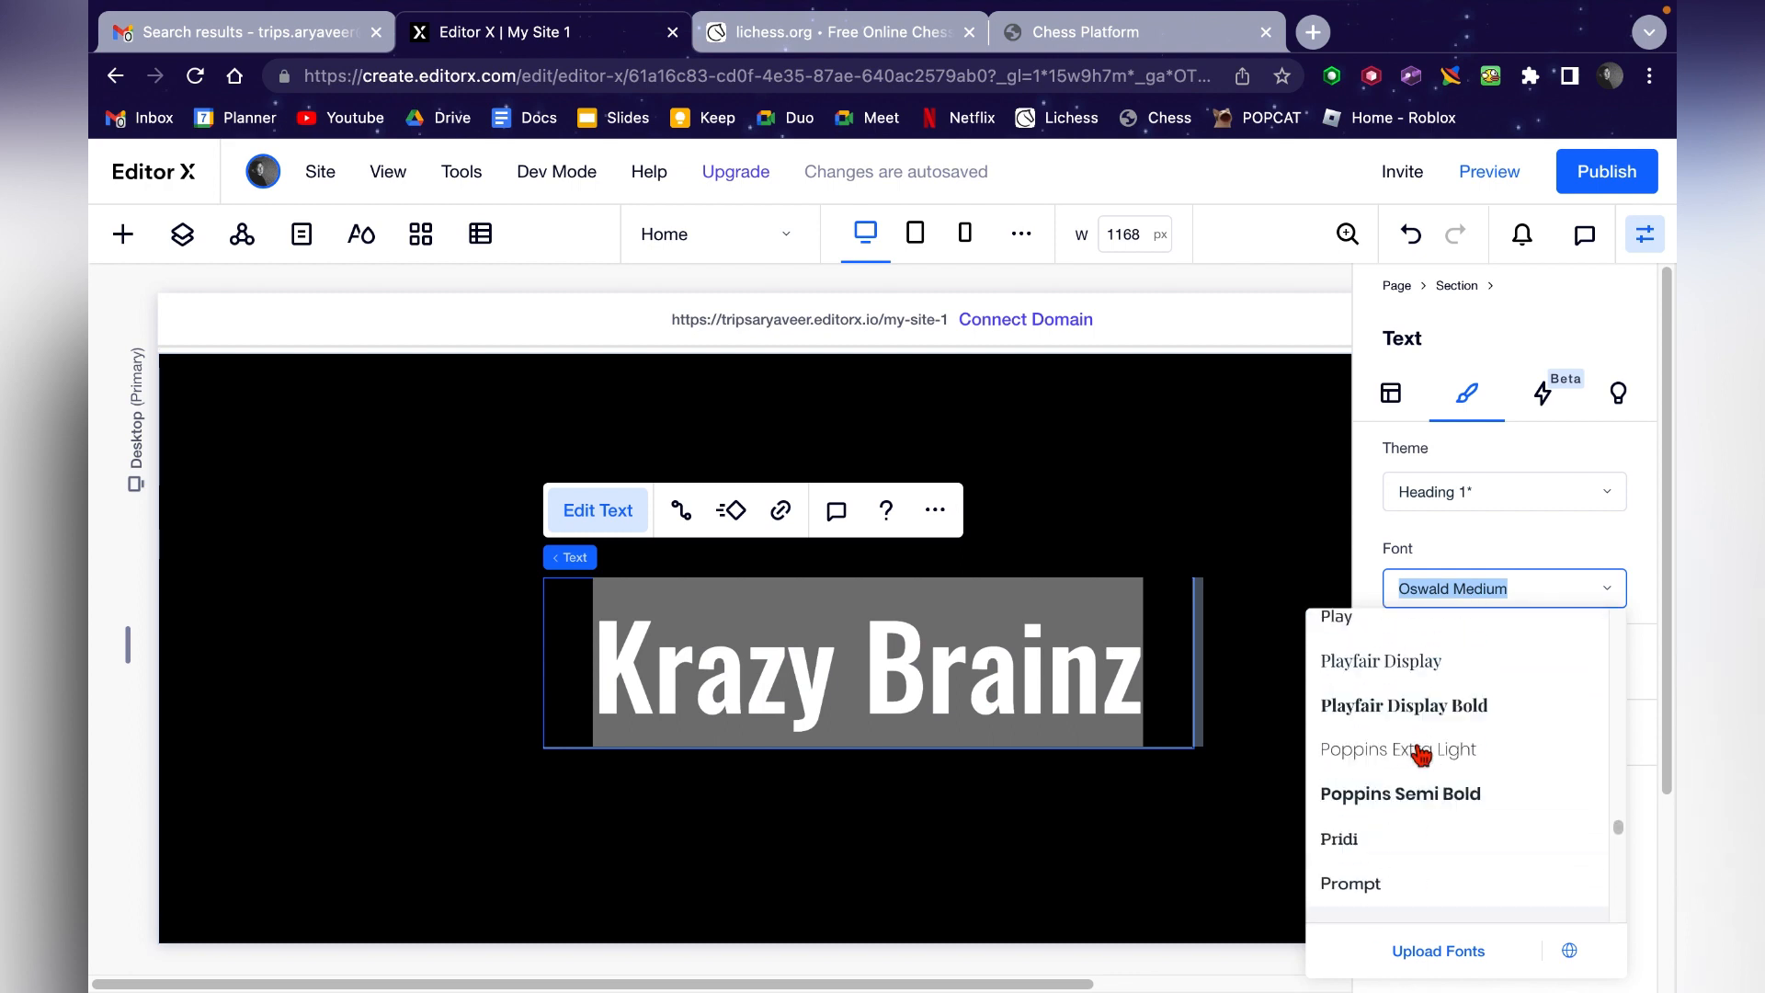
scroll(1420, 753, up, 1)
click(1413, 735)
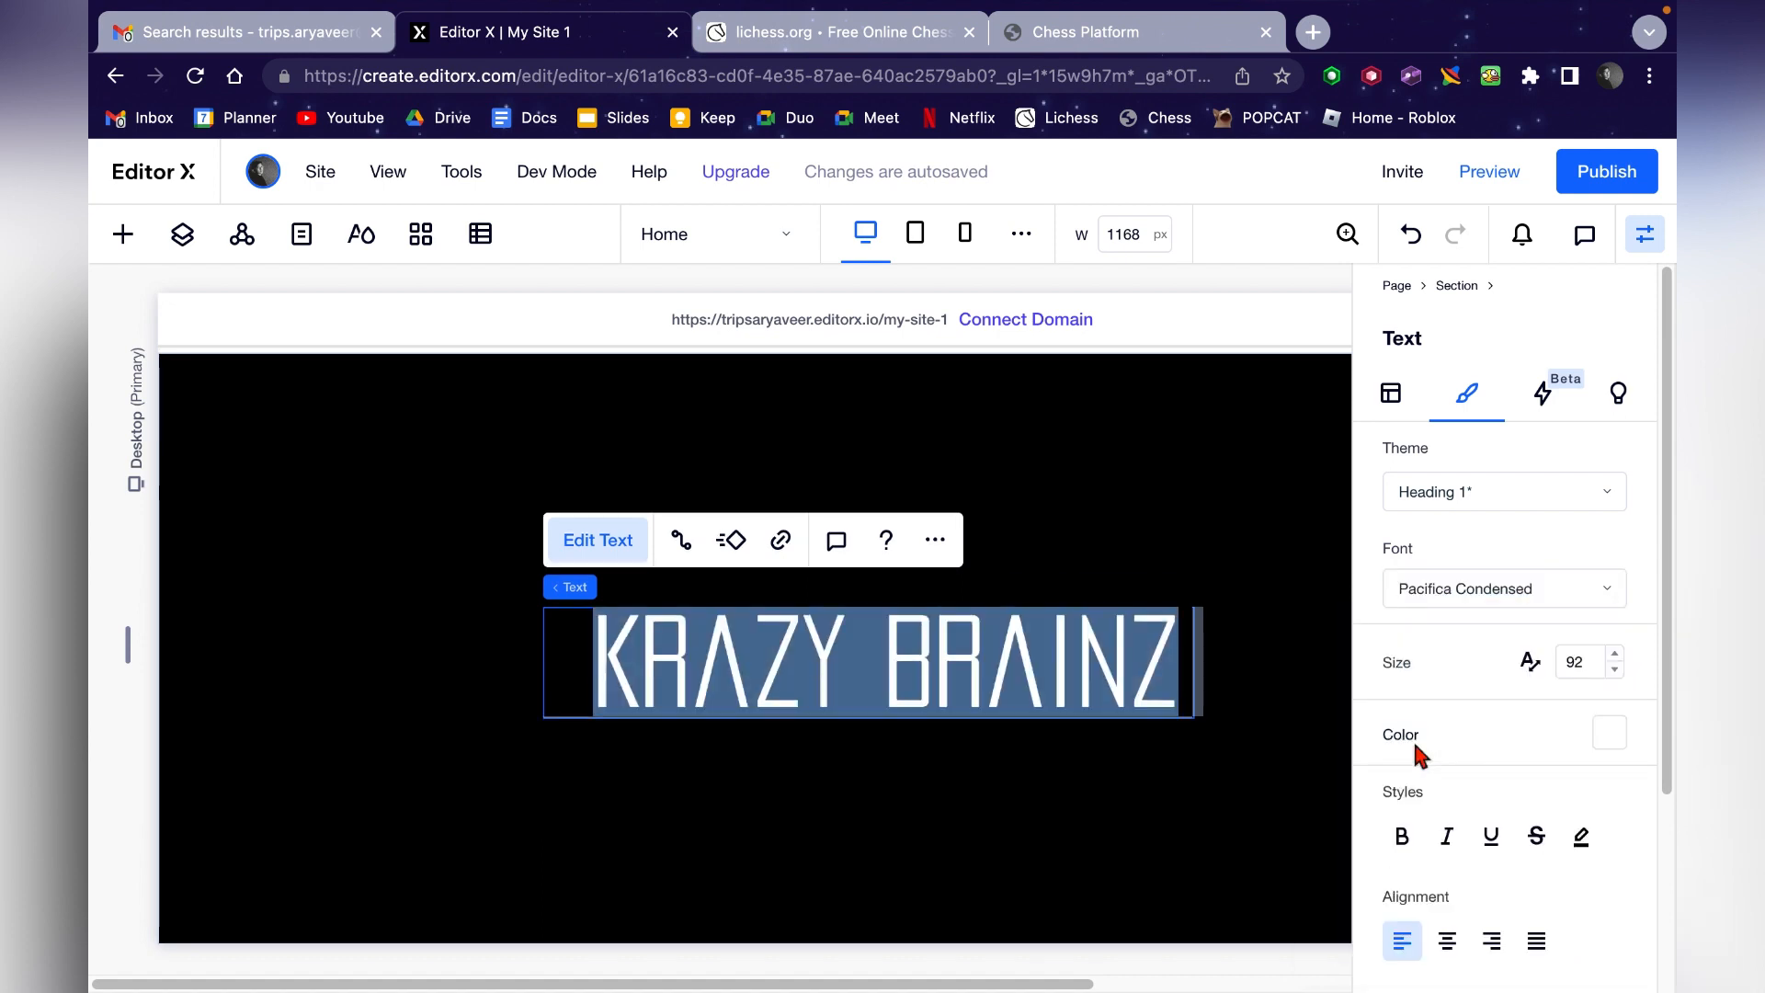
click(1313, 693)
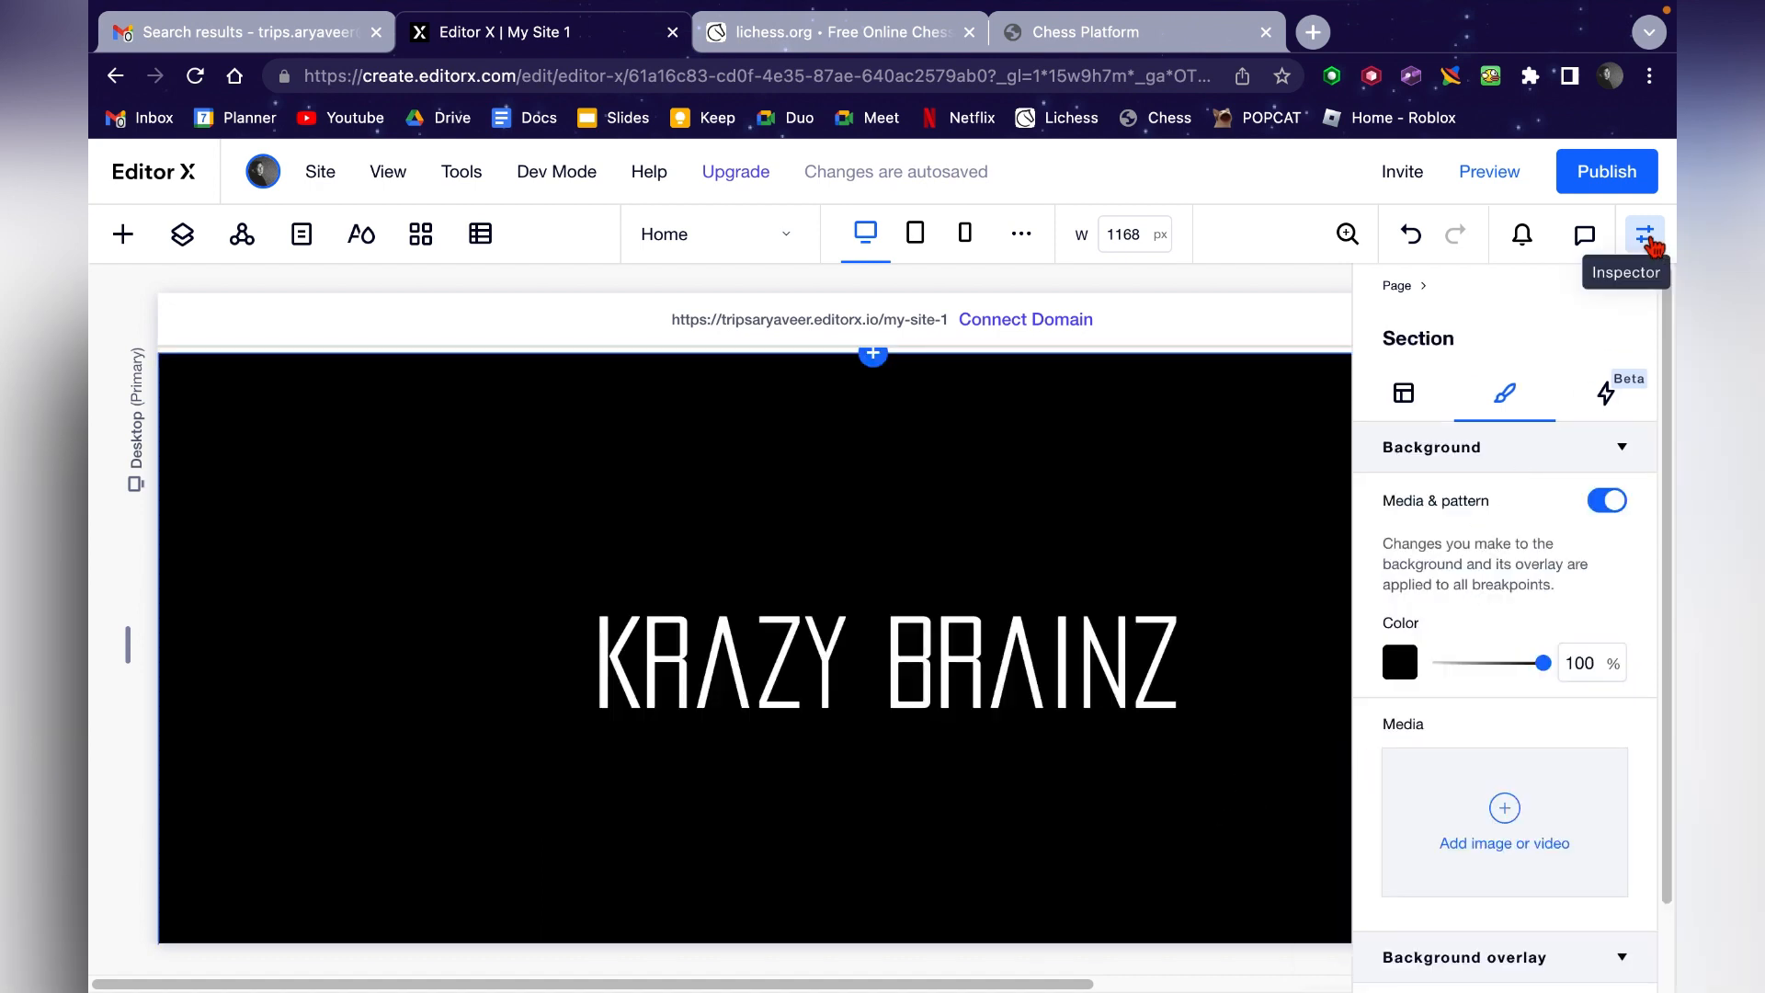
click(1644, 235)
- Move the Krazy Brainz title up to near the upper edge of the black section
scroll(951, 790, down, 6)
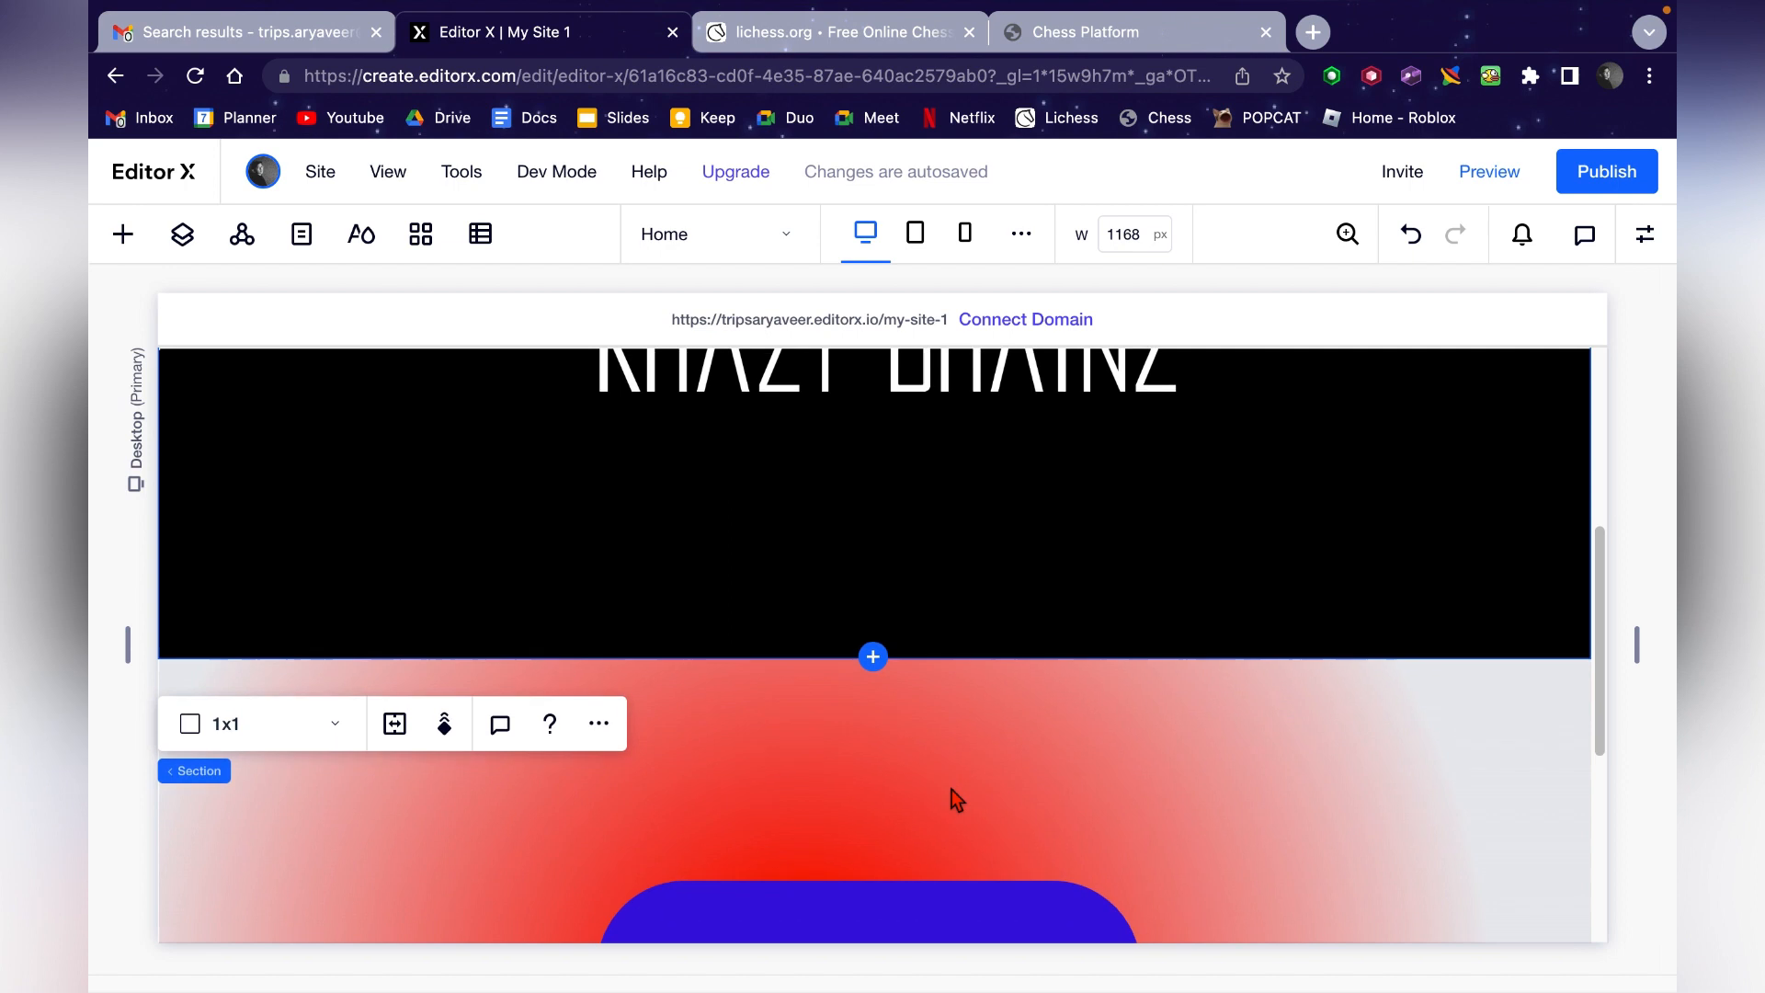
scroll(951, 790, up, 8)
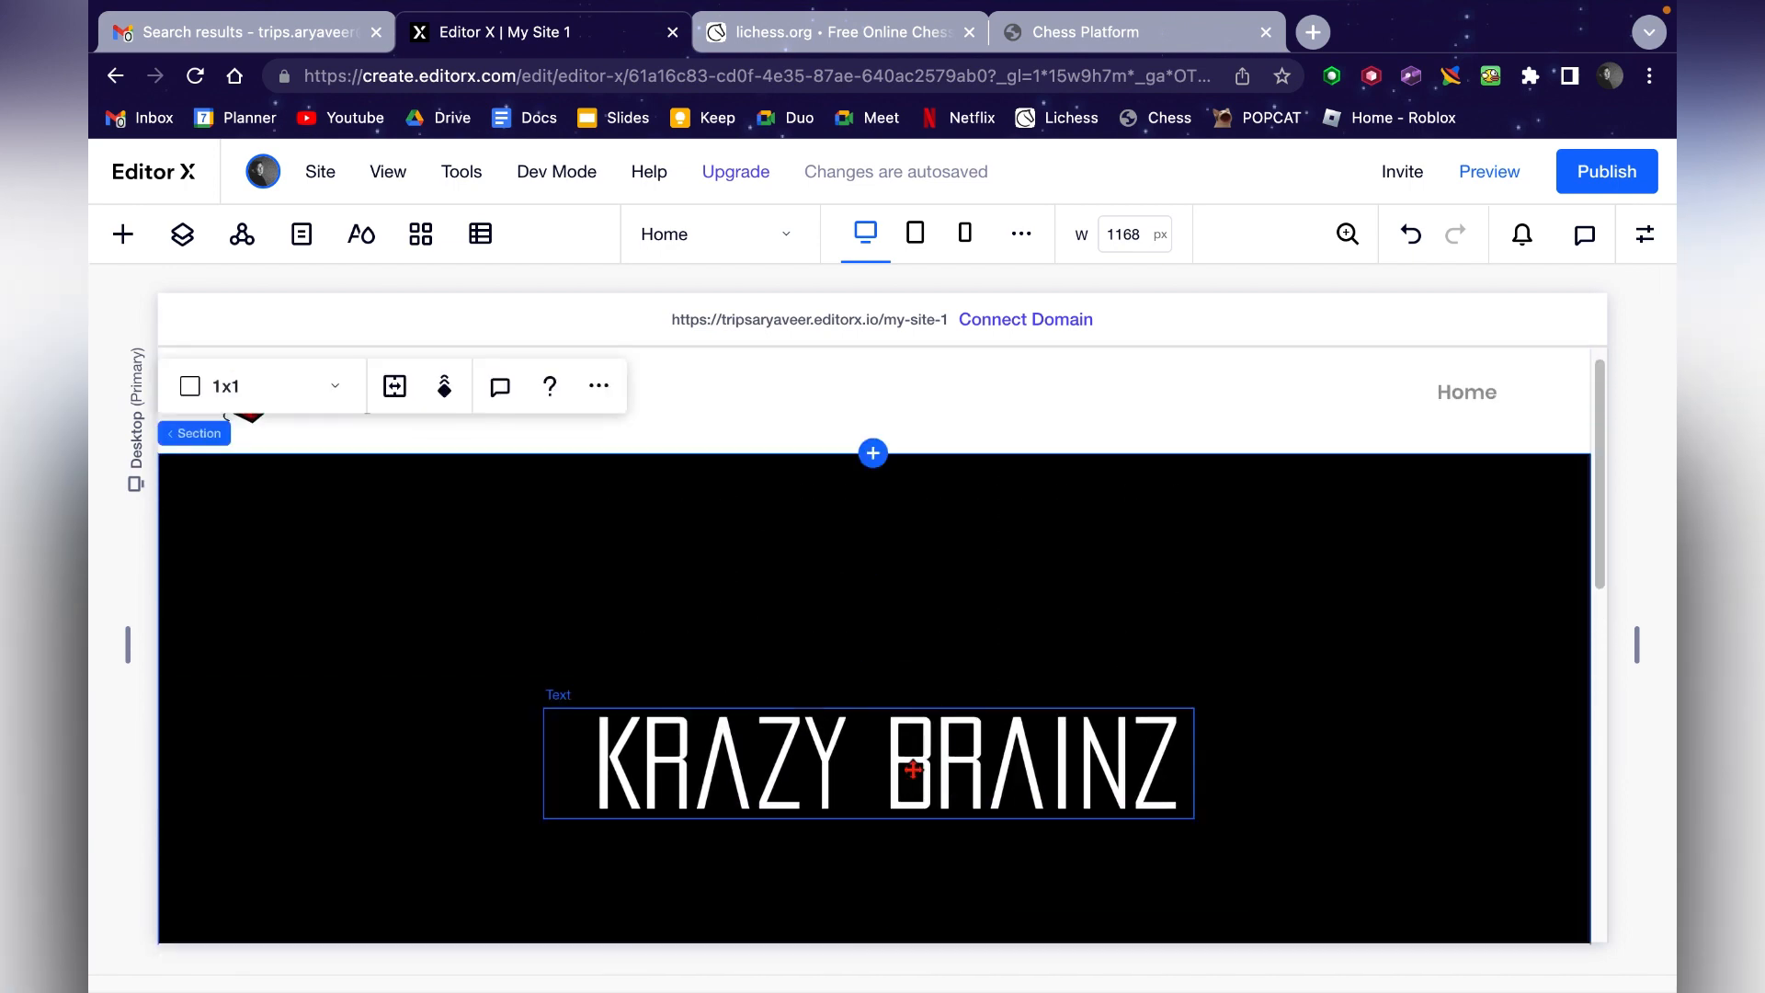
click(913, 769)
scroll(910, 765, down, 2)
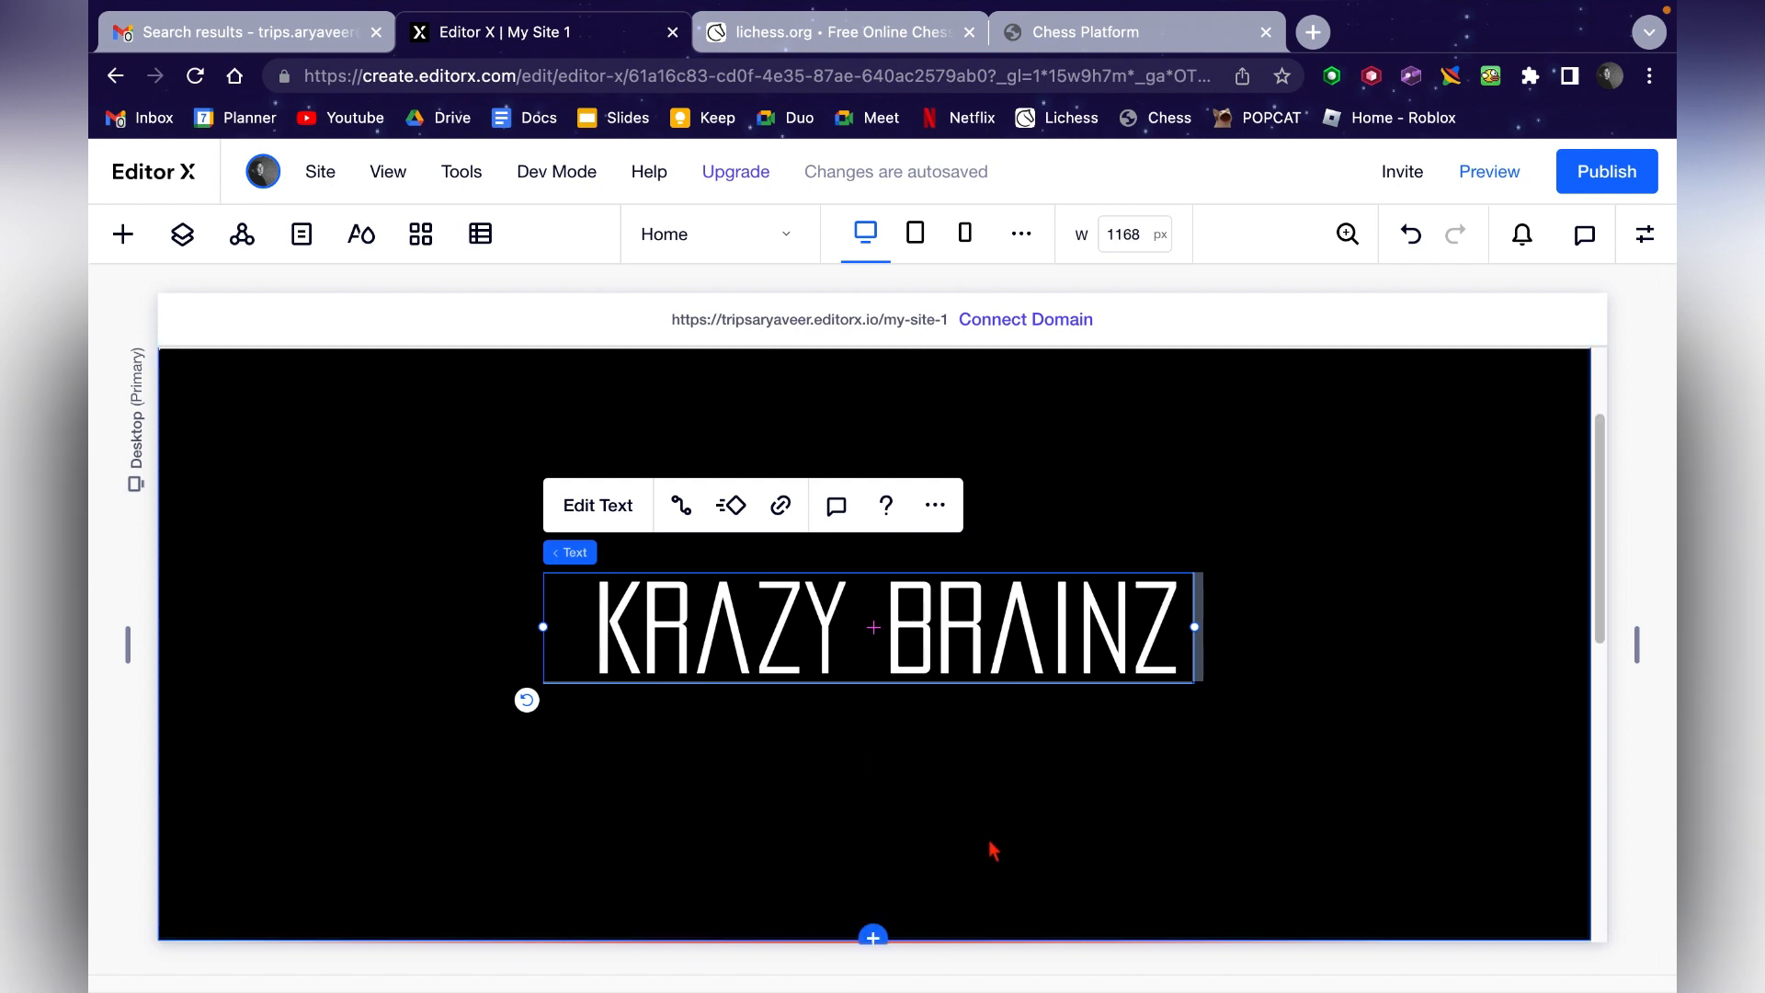
drag(910, 645, 909, 452)
click(1077, 625)
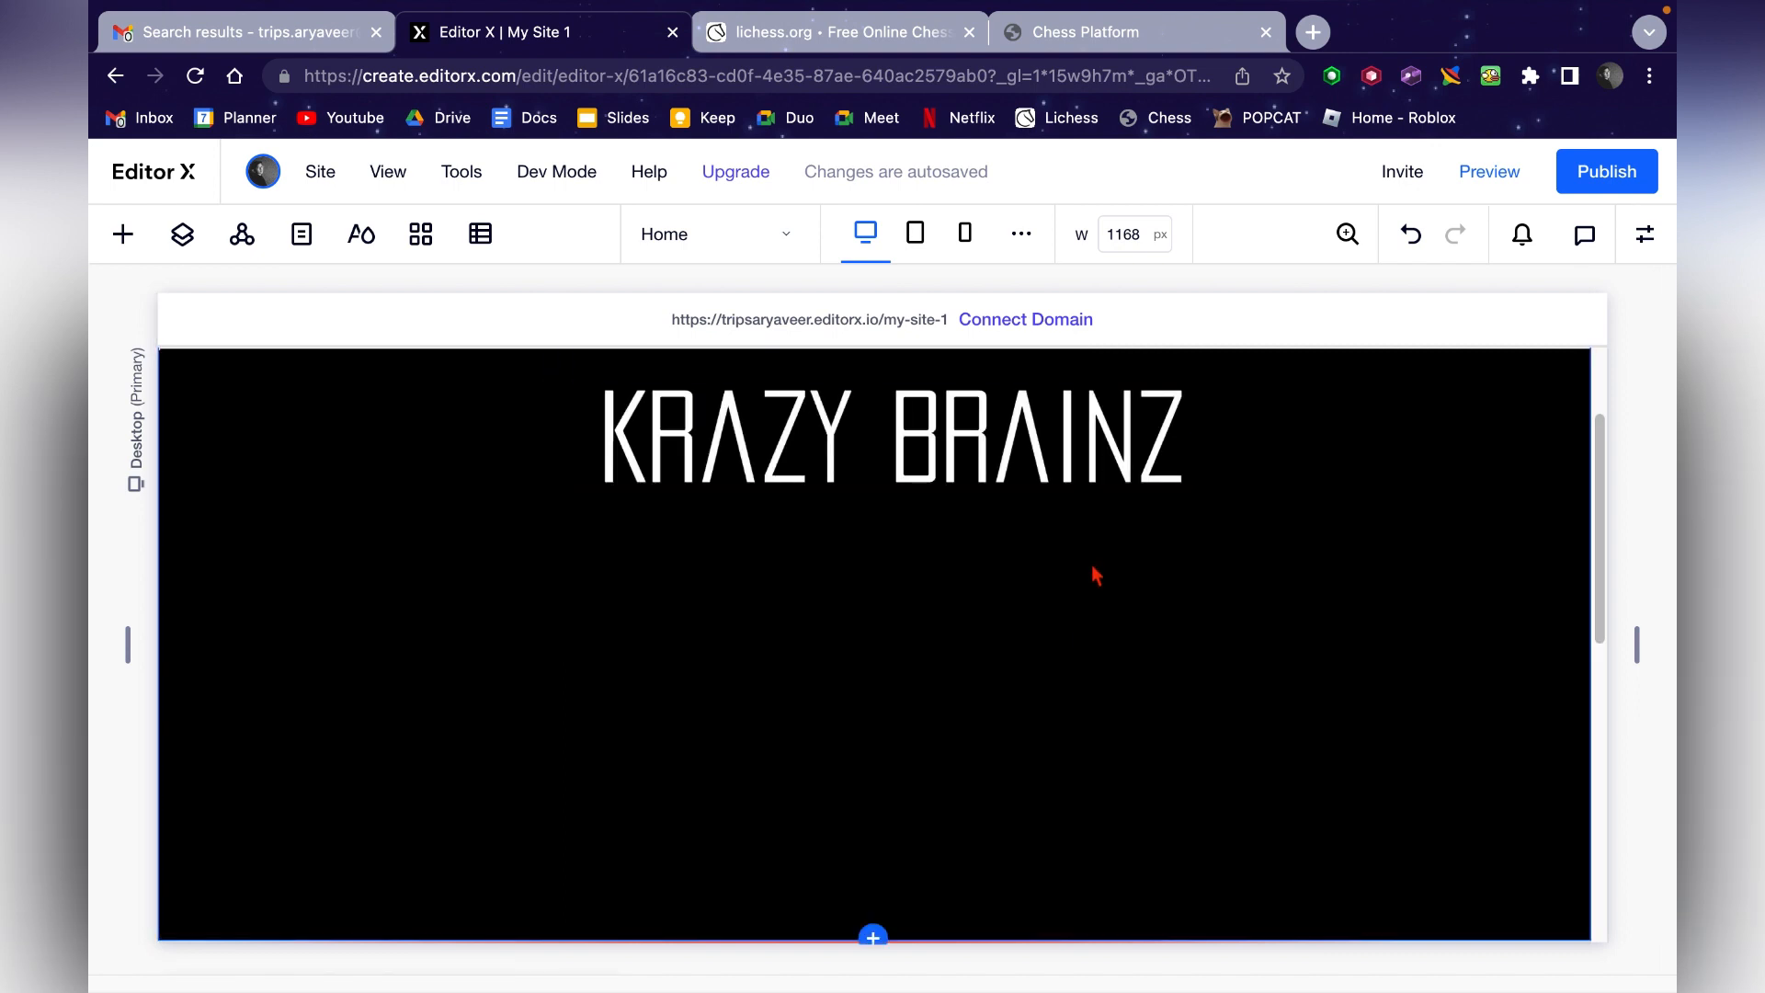
scroll(957, 393, down, 6)
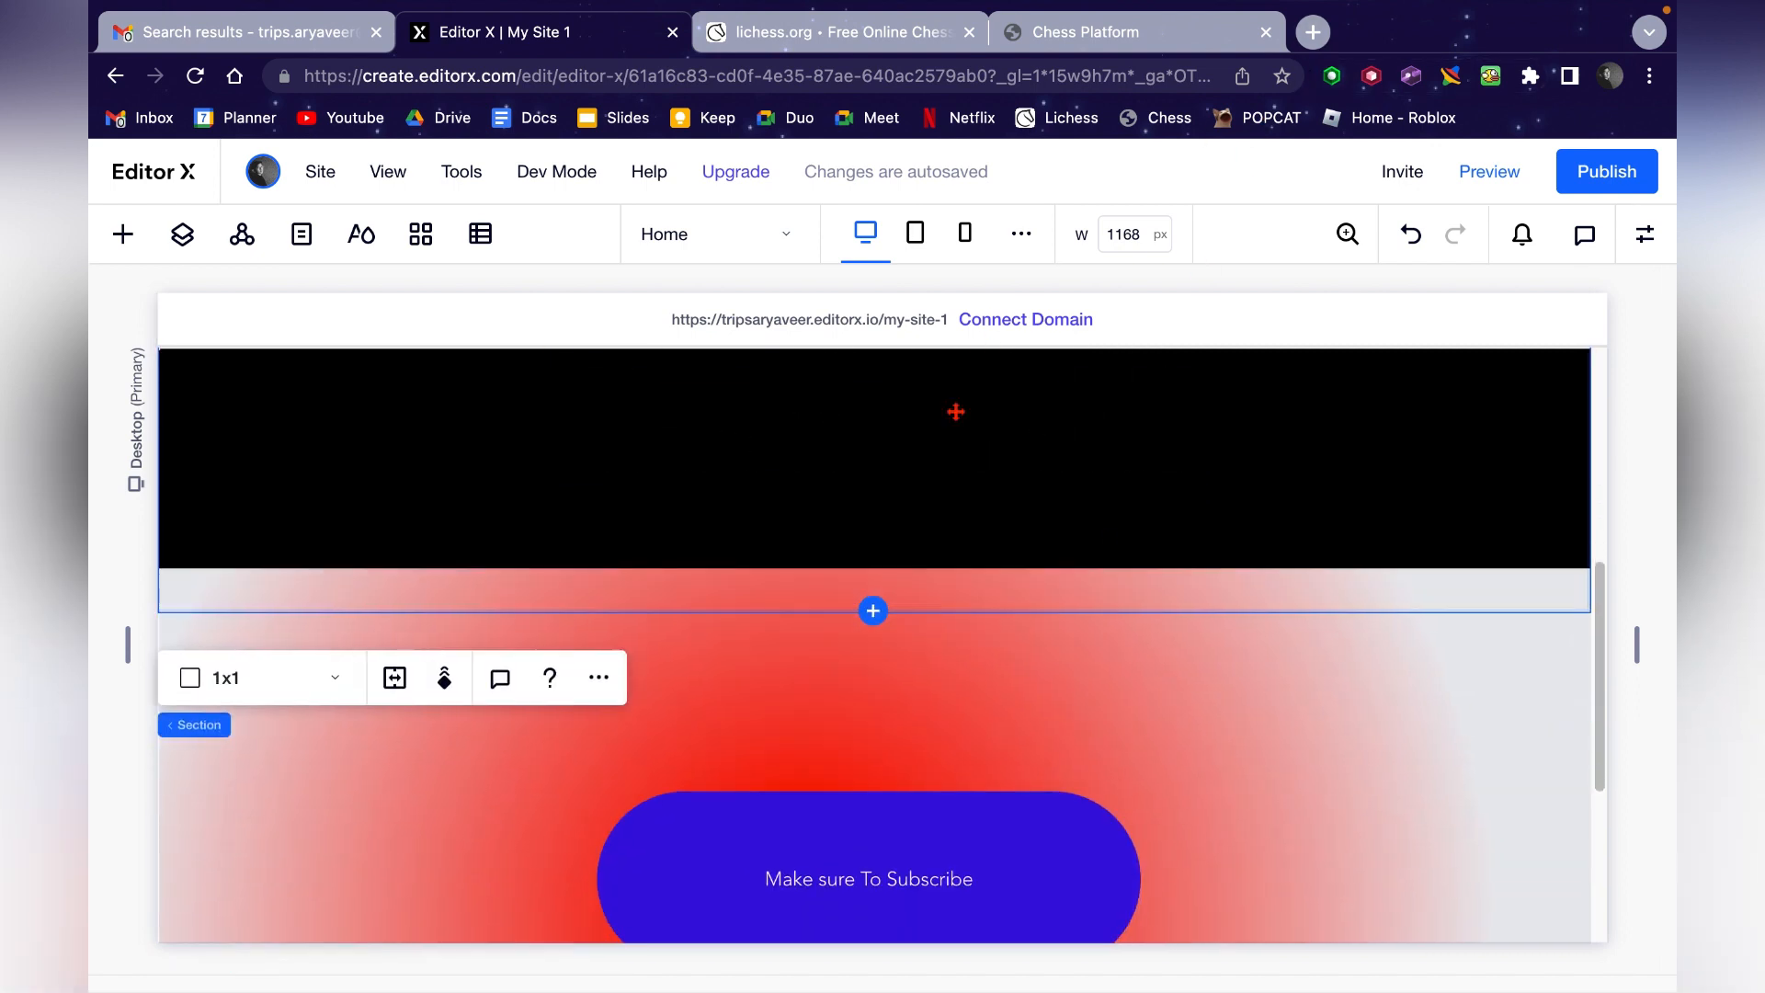
click(910, 701)
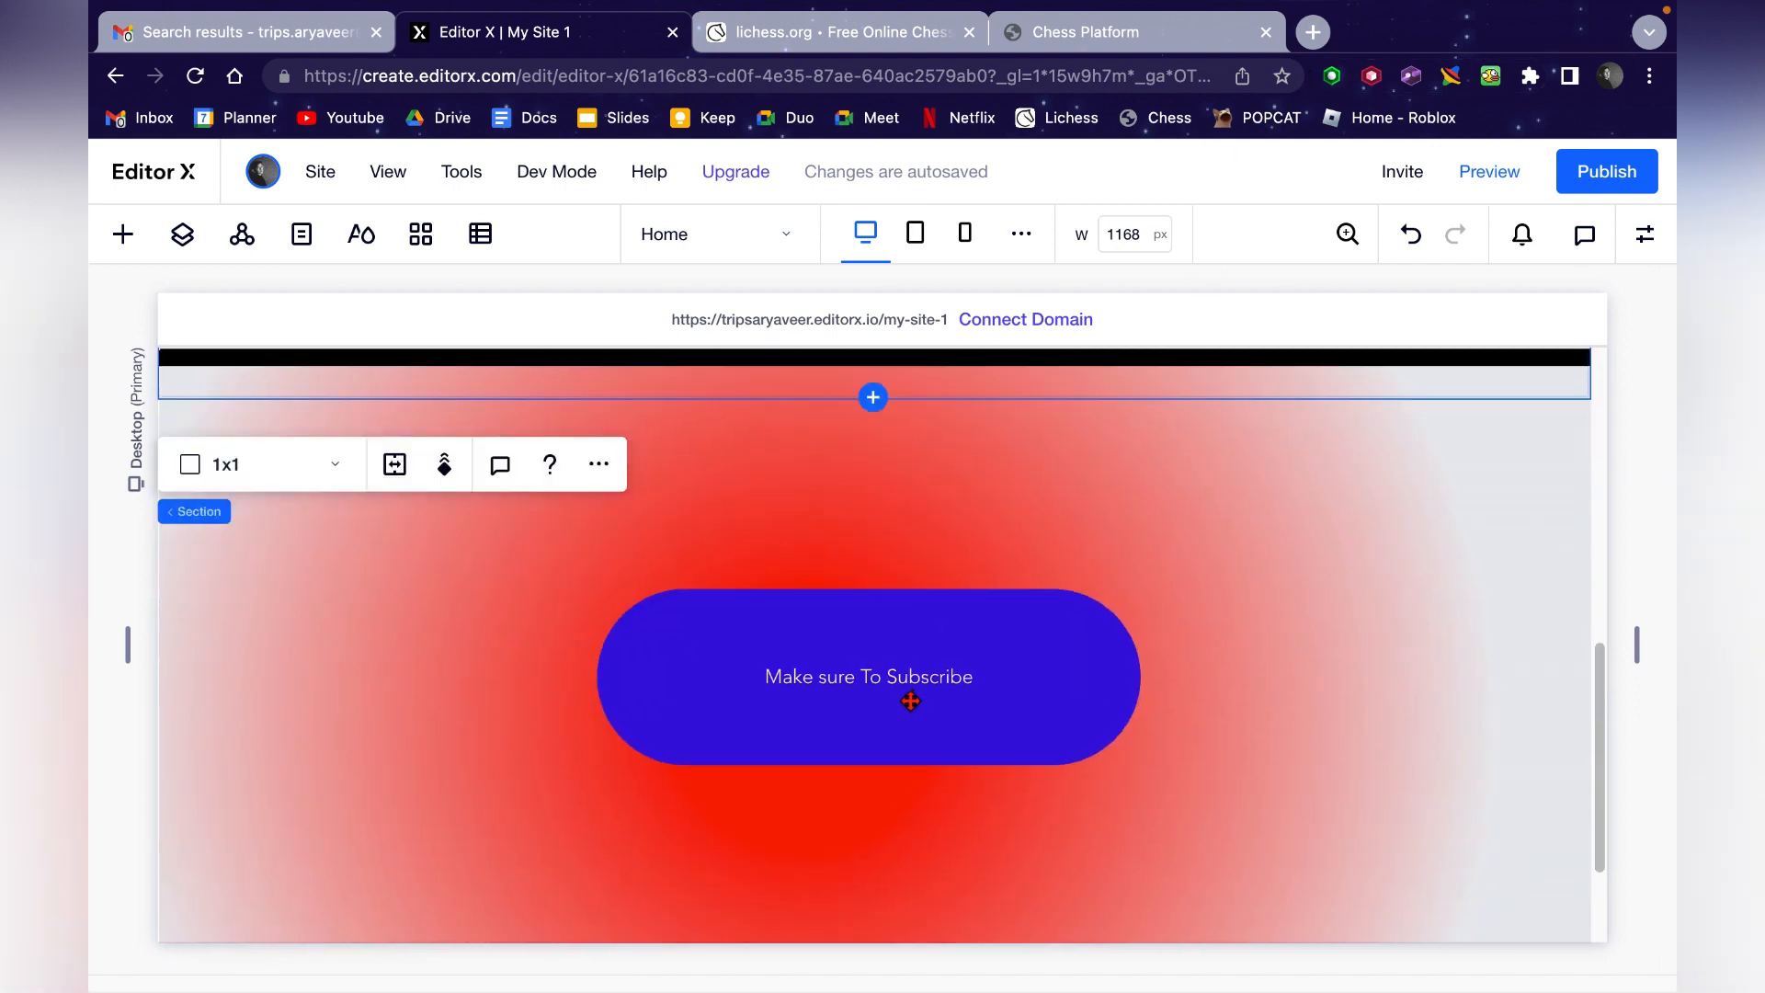
click(1310, 496)
scroll(926, 577, up, 10)
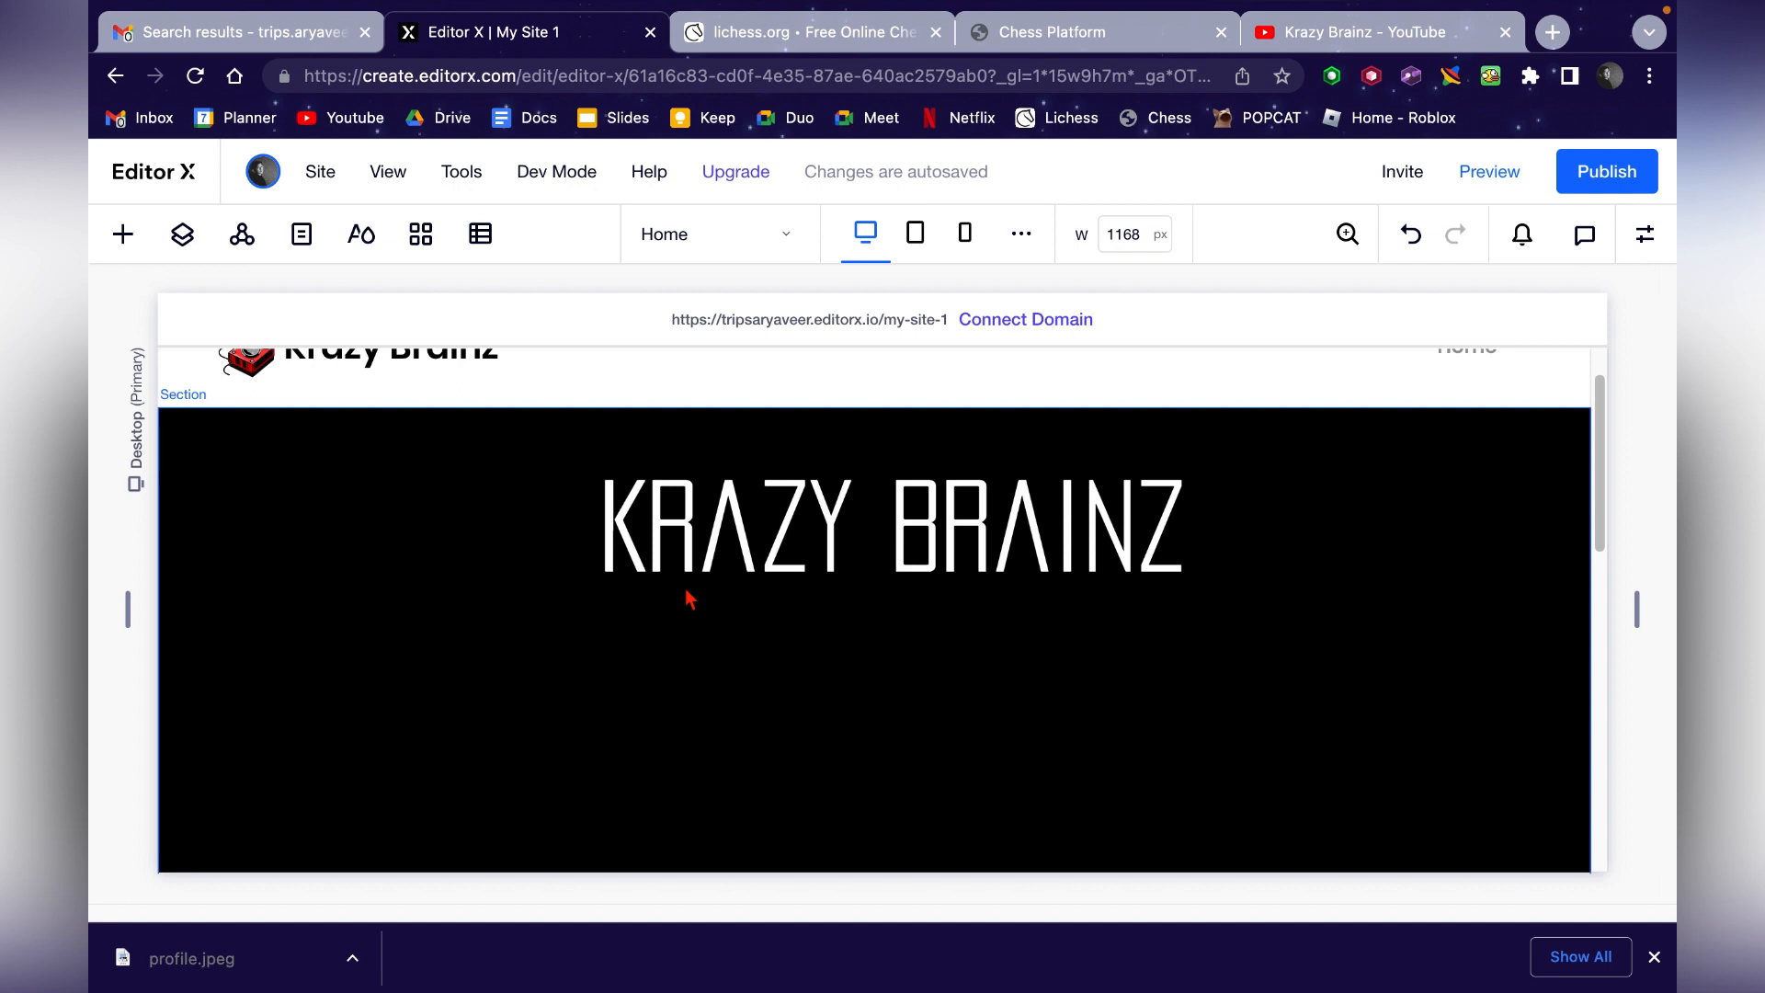
- Add an image element to the black section and move it slightly lower over the title
click(124, 237)
scroll(402, 421, down, 1)
scroll(408, 460, up, 2)
scroll(410, 463, down, 2)
click(439, 383)
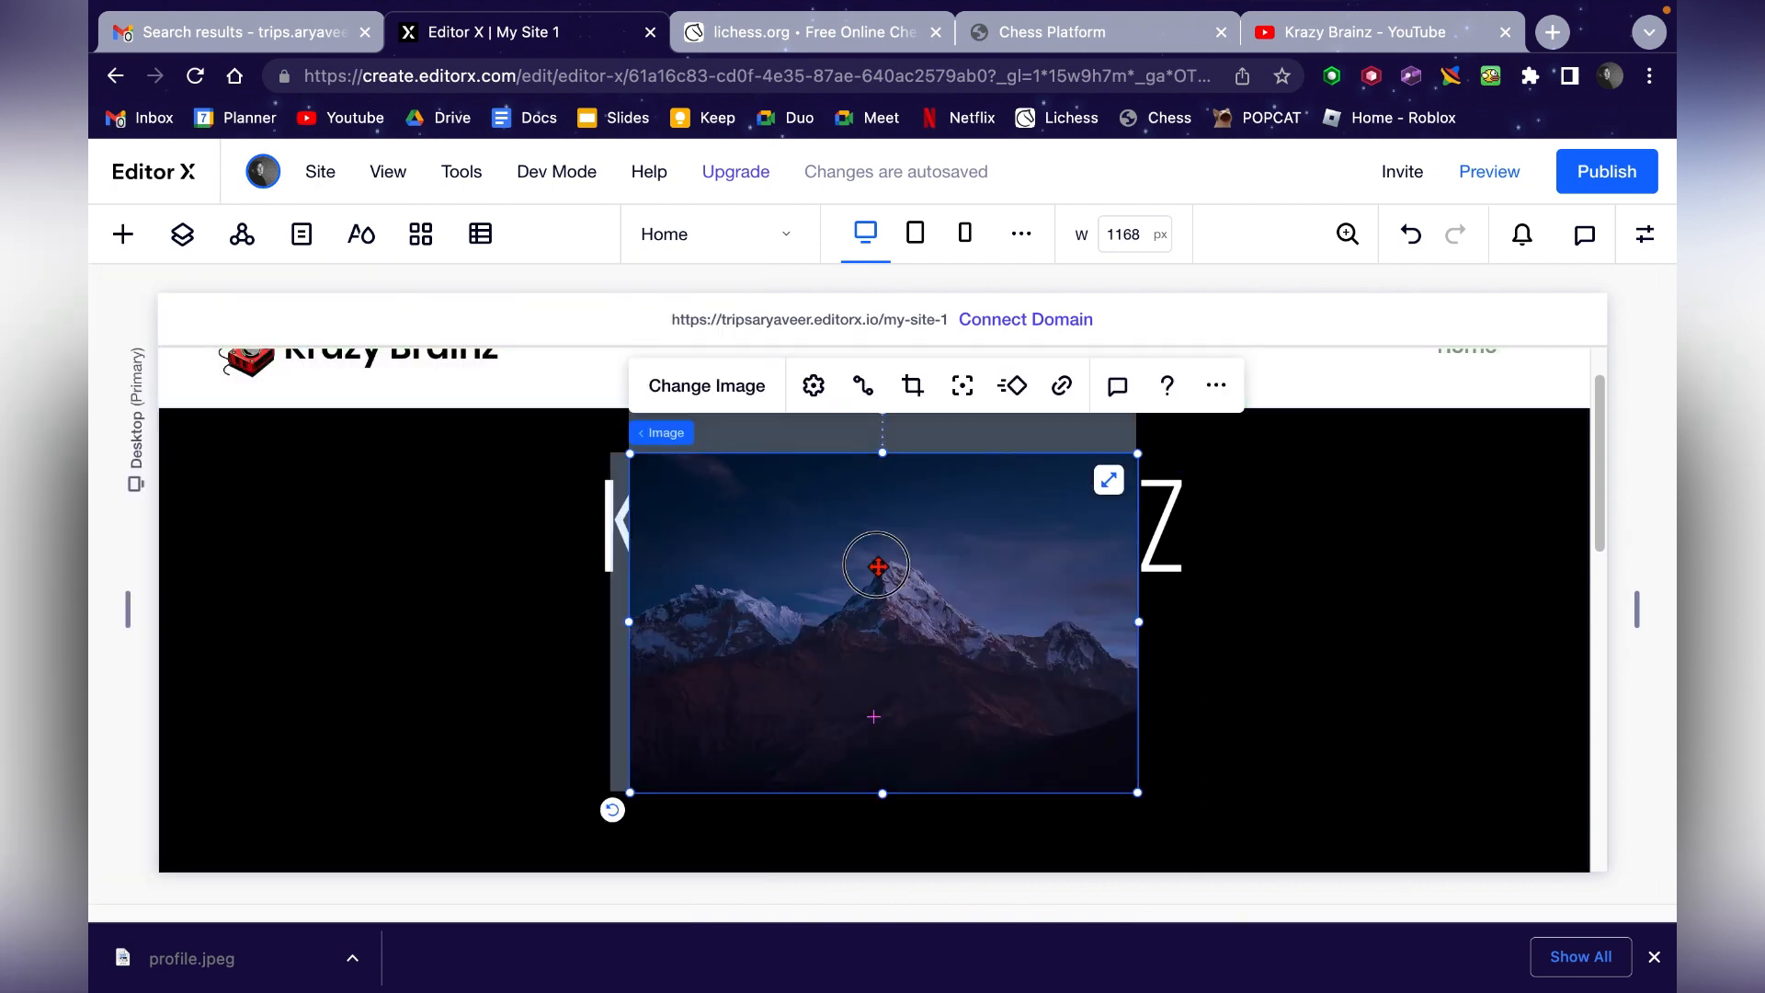
drag(876, 566, 884, 619)
drag(876, 532, 876, 533)
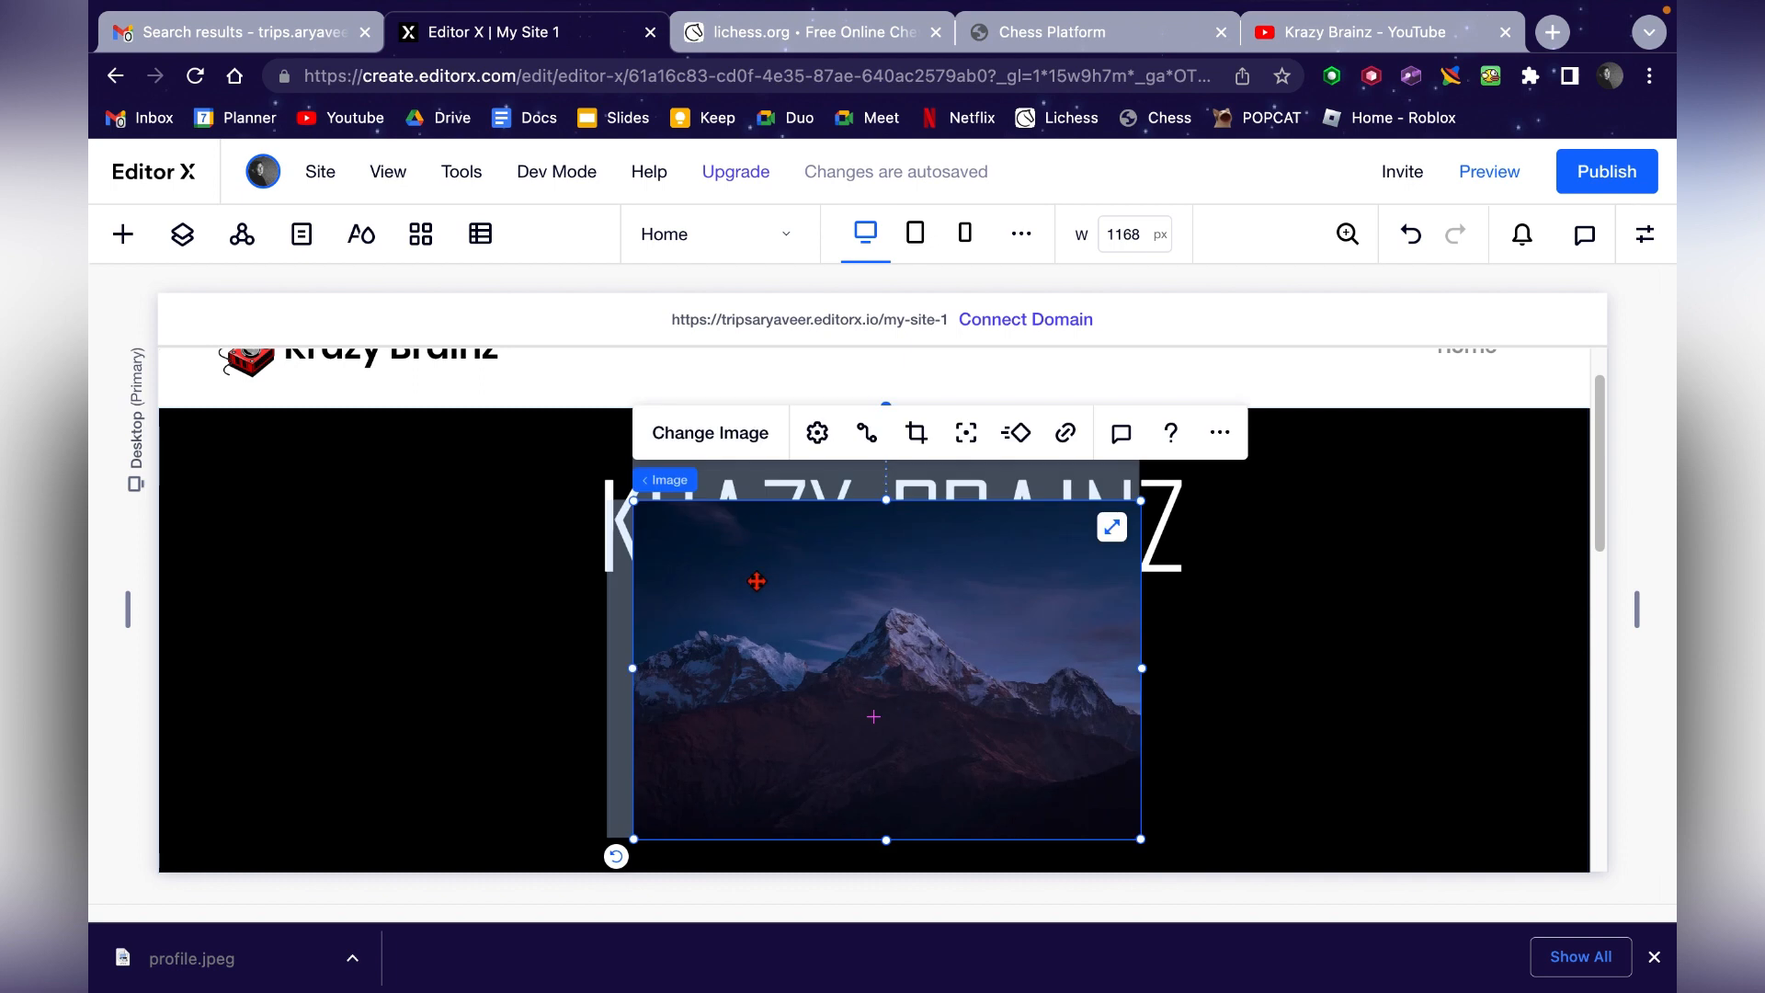
- Replace the placeholder mountain image with profile.jpeg, uploaded from the computer's Downloads folder
click(724, 442)
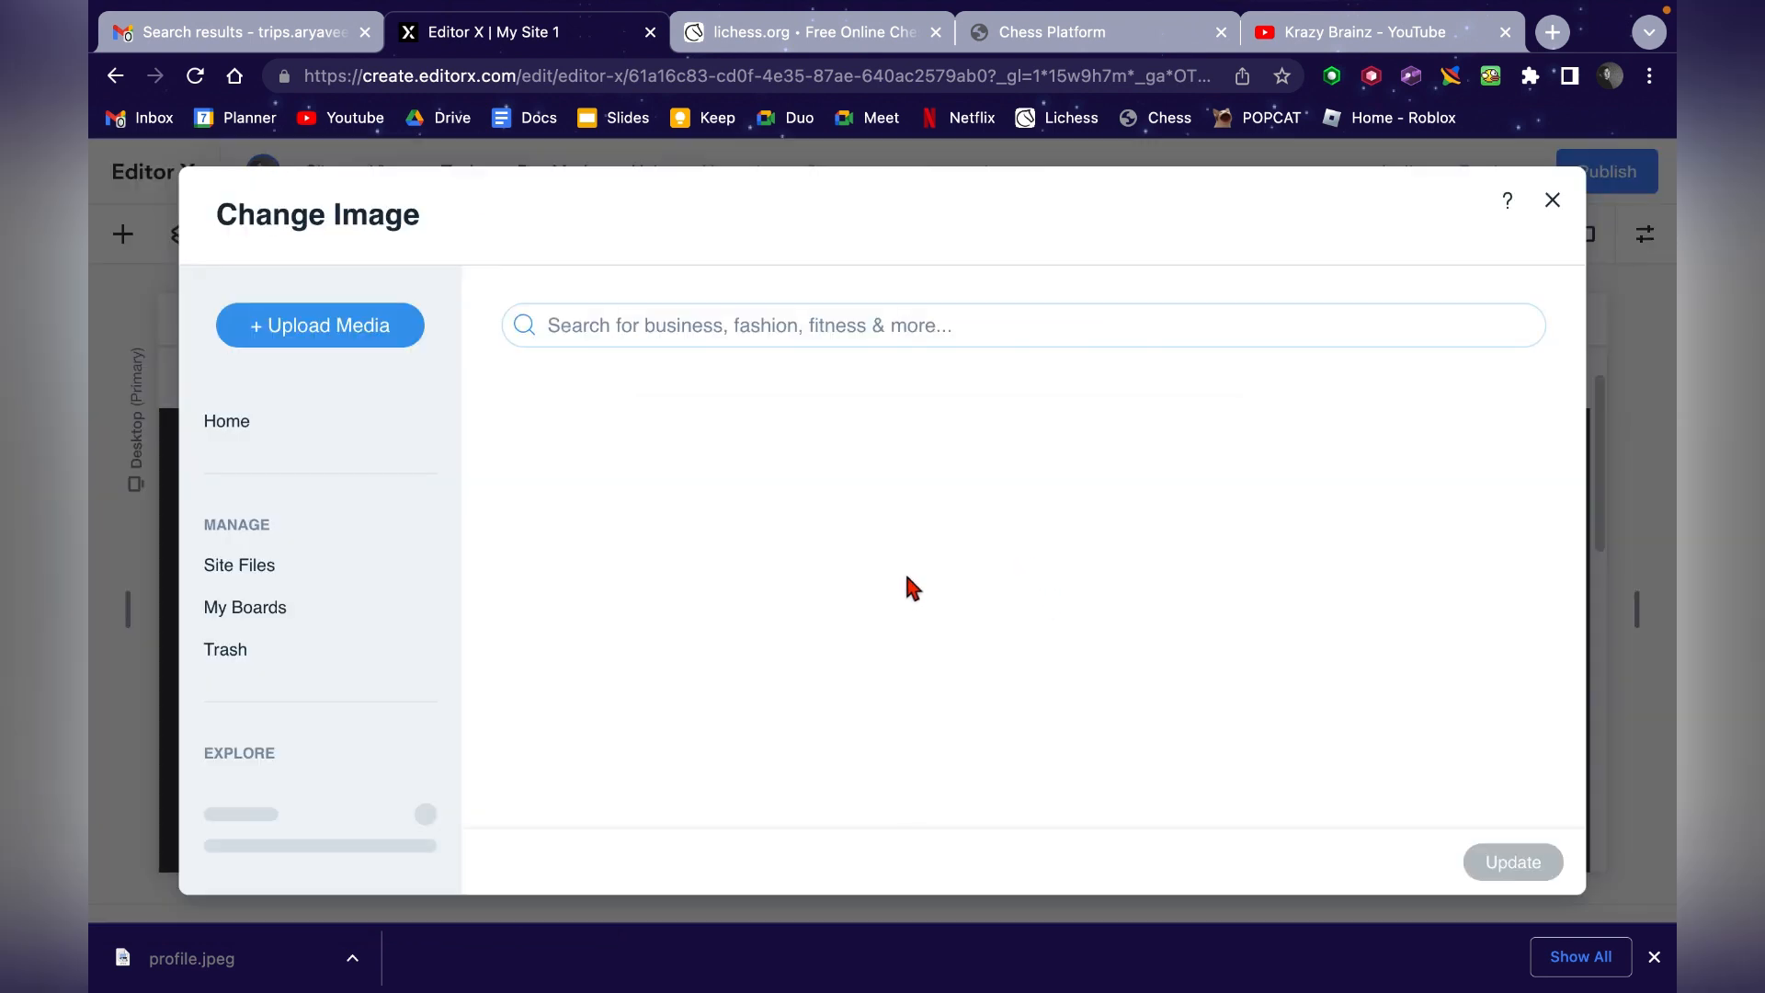
click(362, 325)
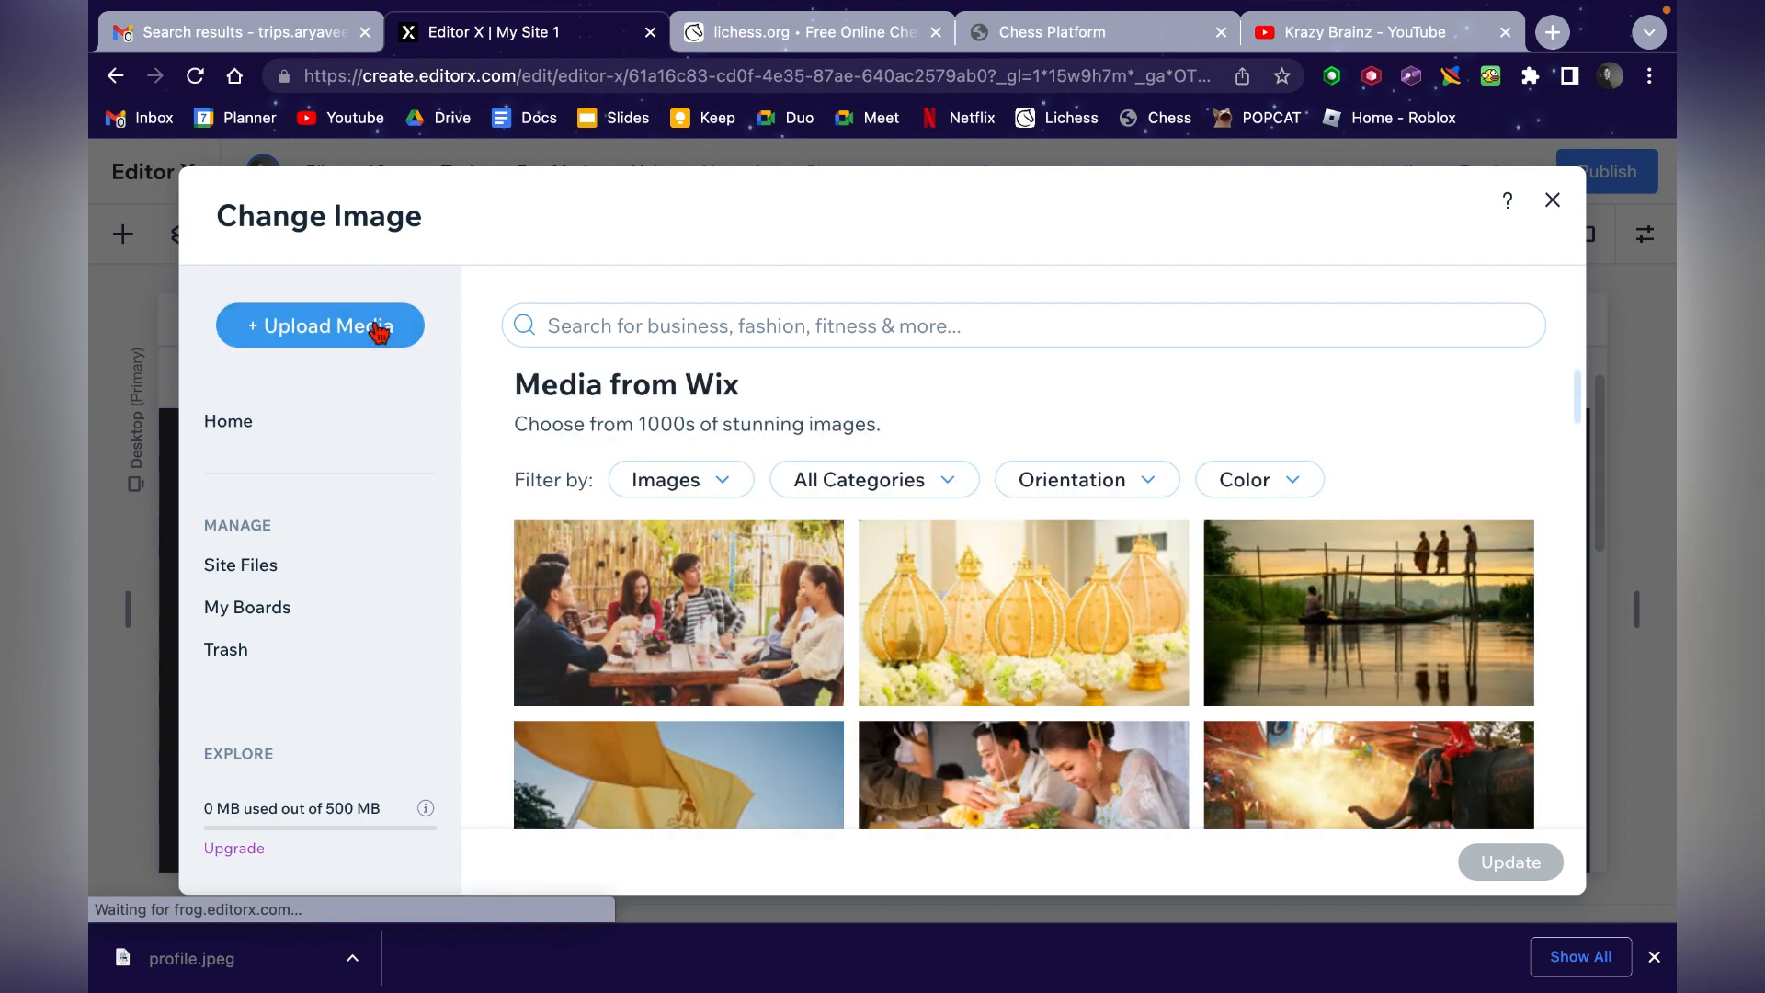
click(379, 333)
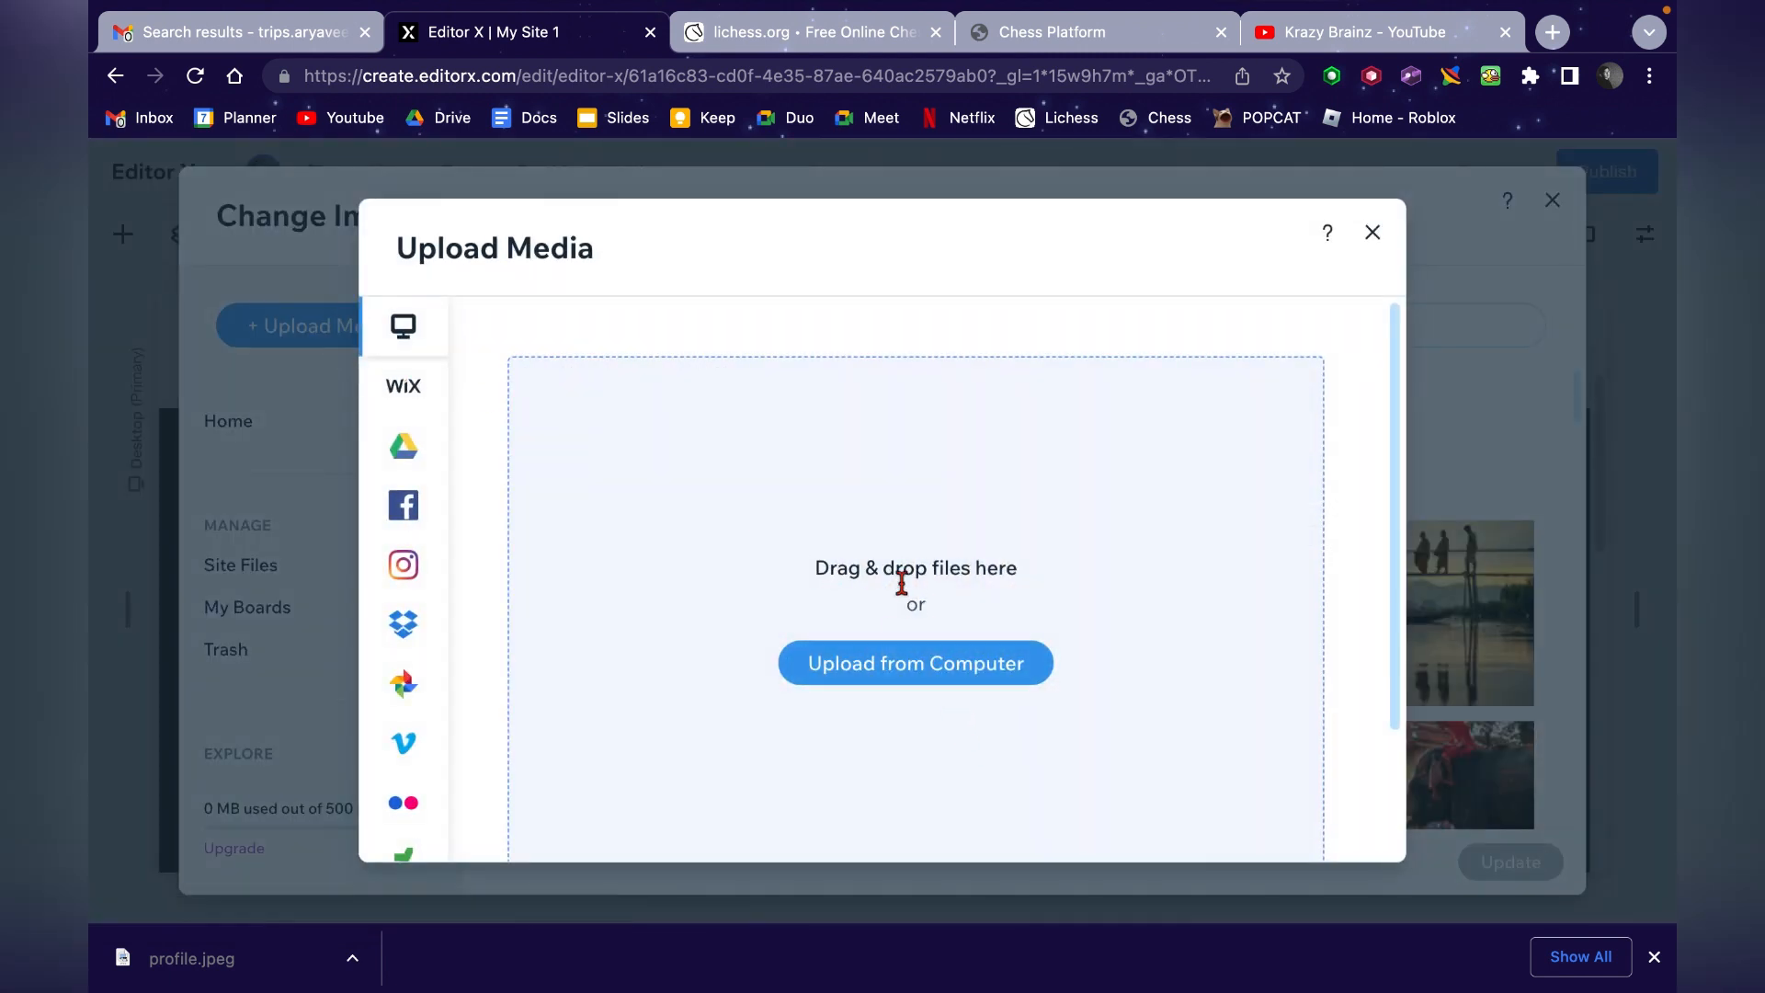
click(840, 663)
scroll(430, 617, down, 3)
mouse_move(457, 796)
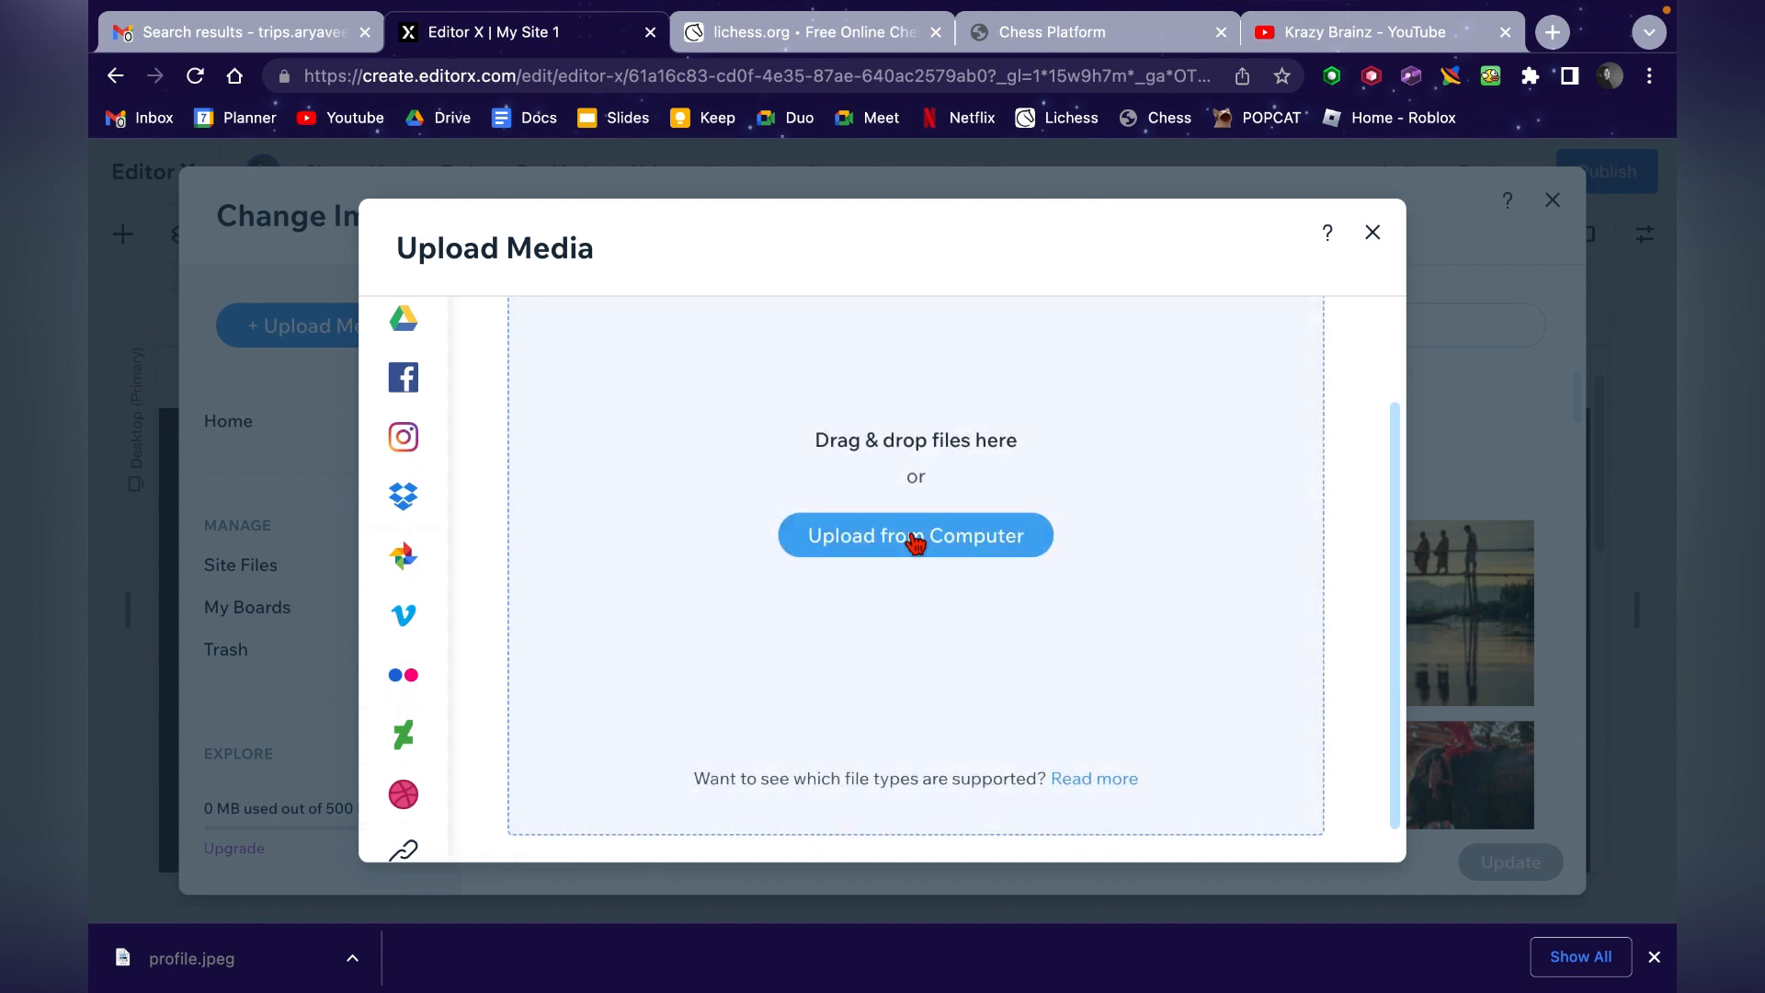
click(885, 439)
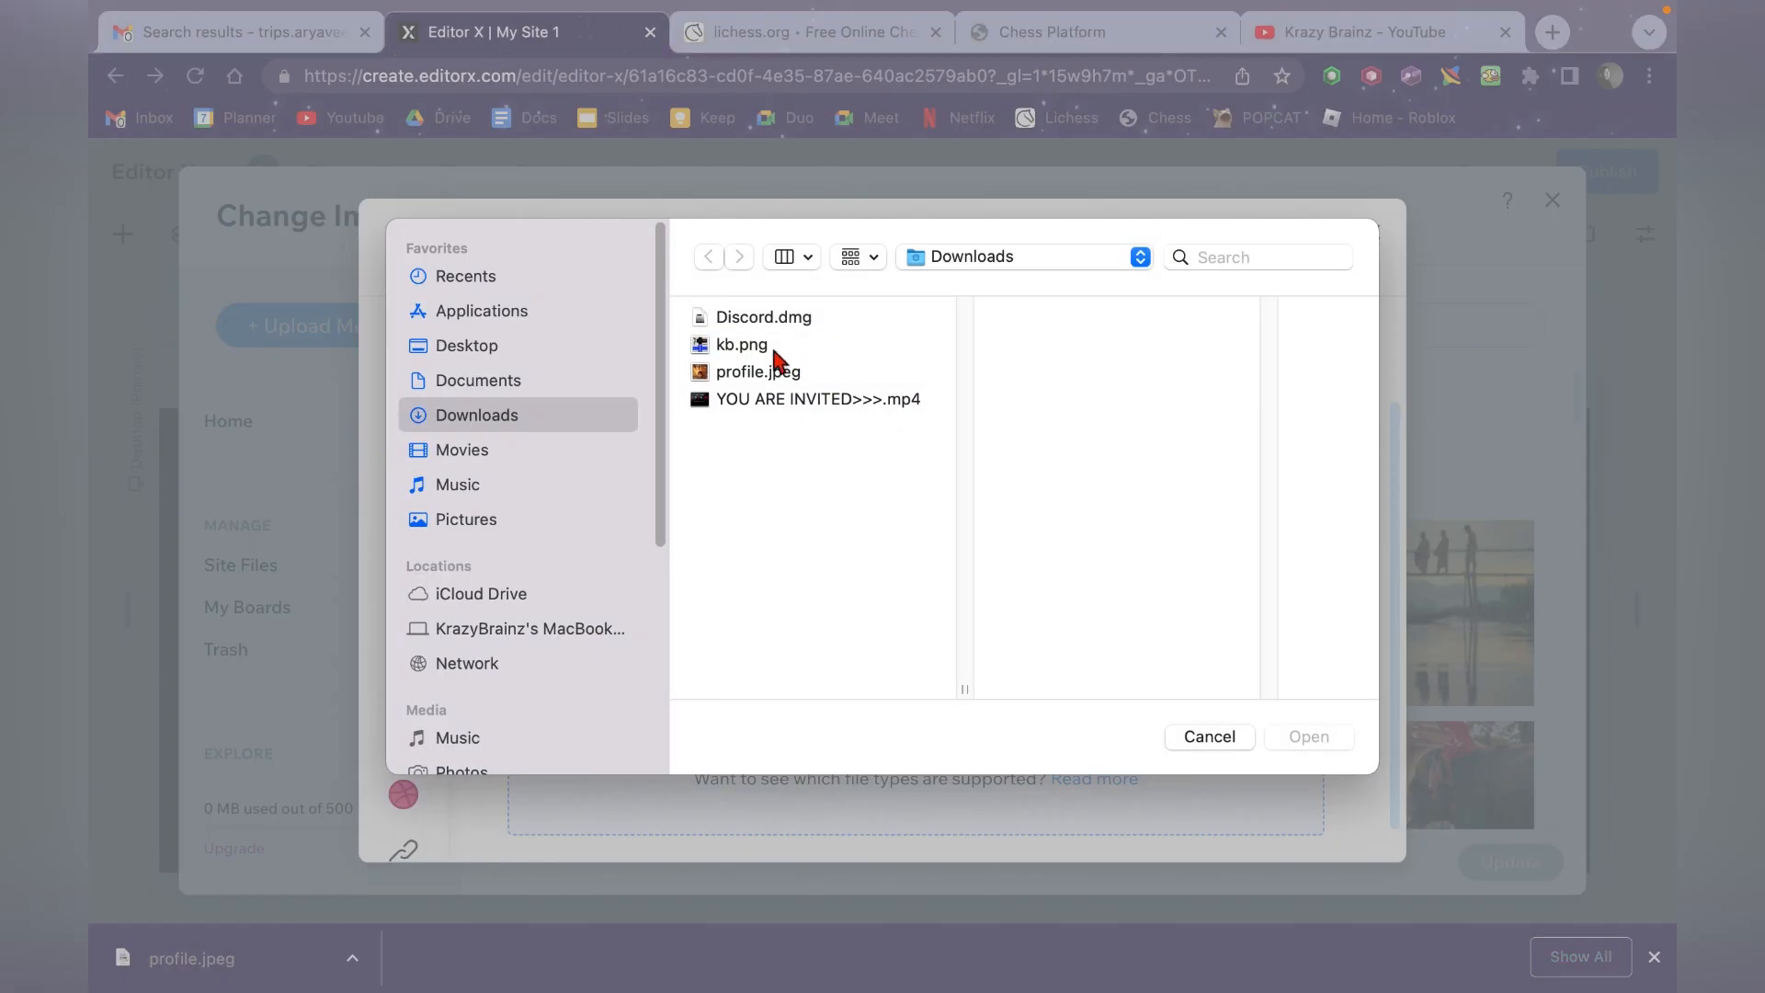
click(738, 376)
click(1296, 738)
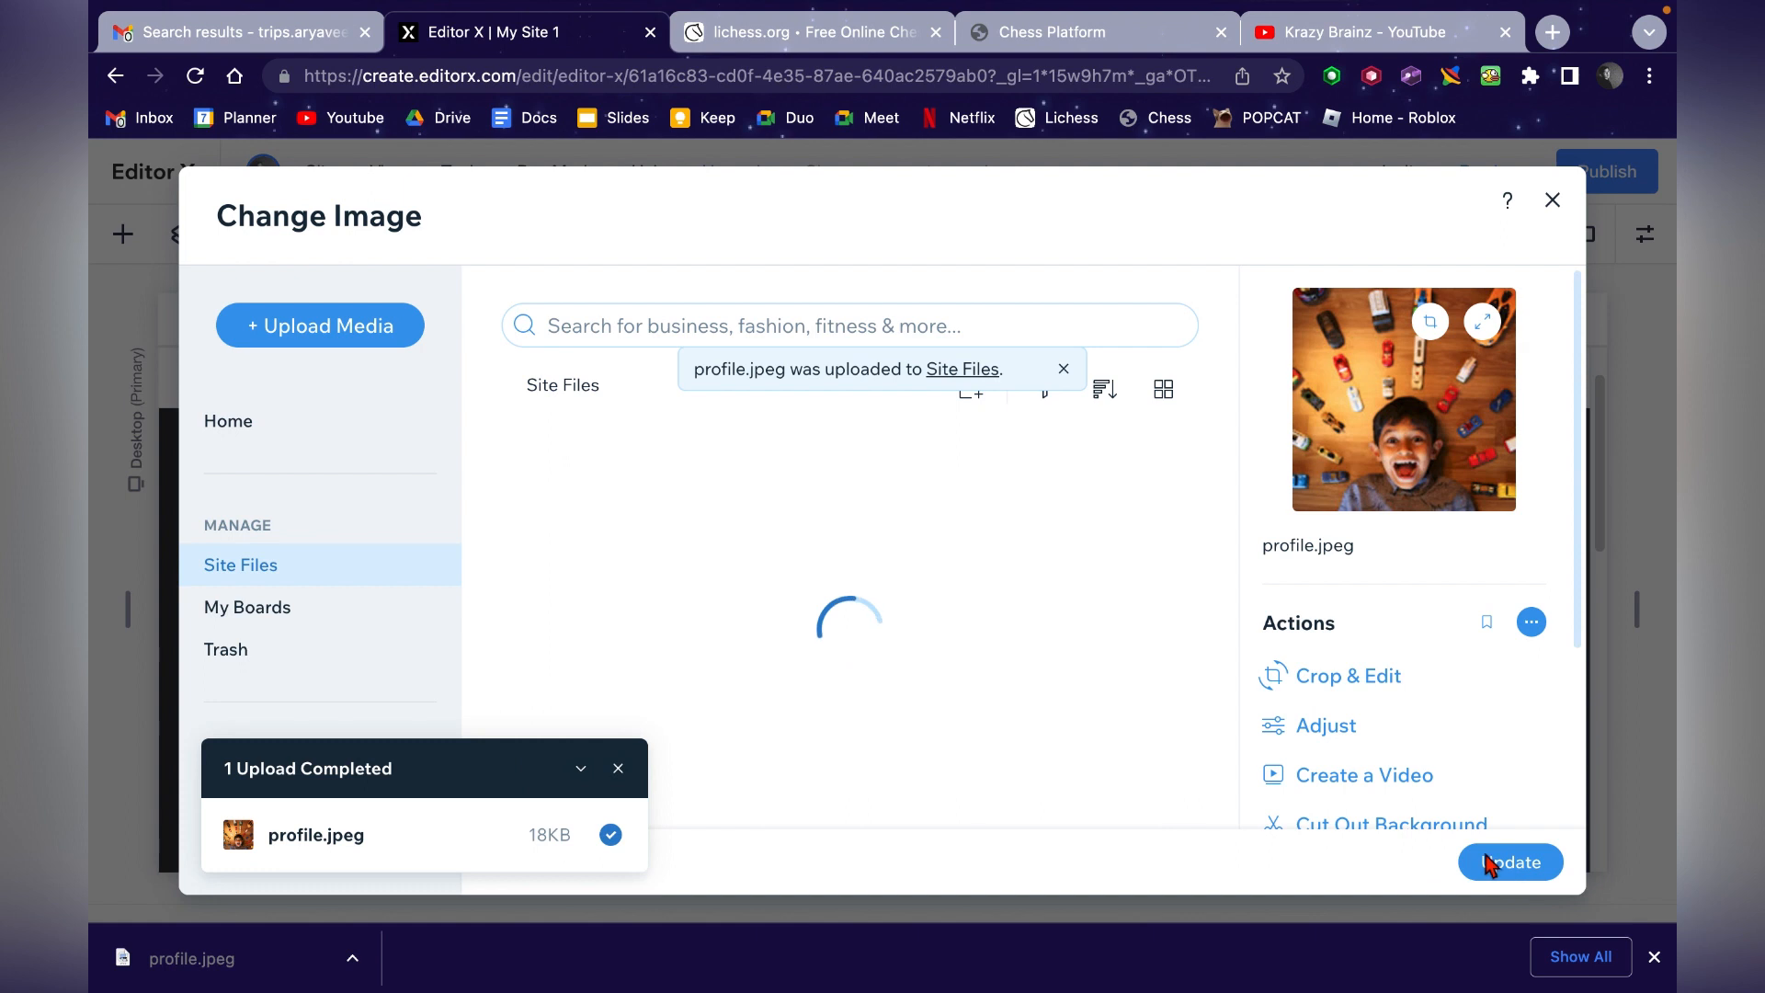
click(1510, 864)
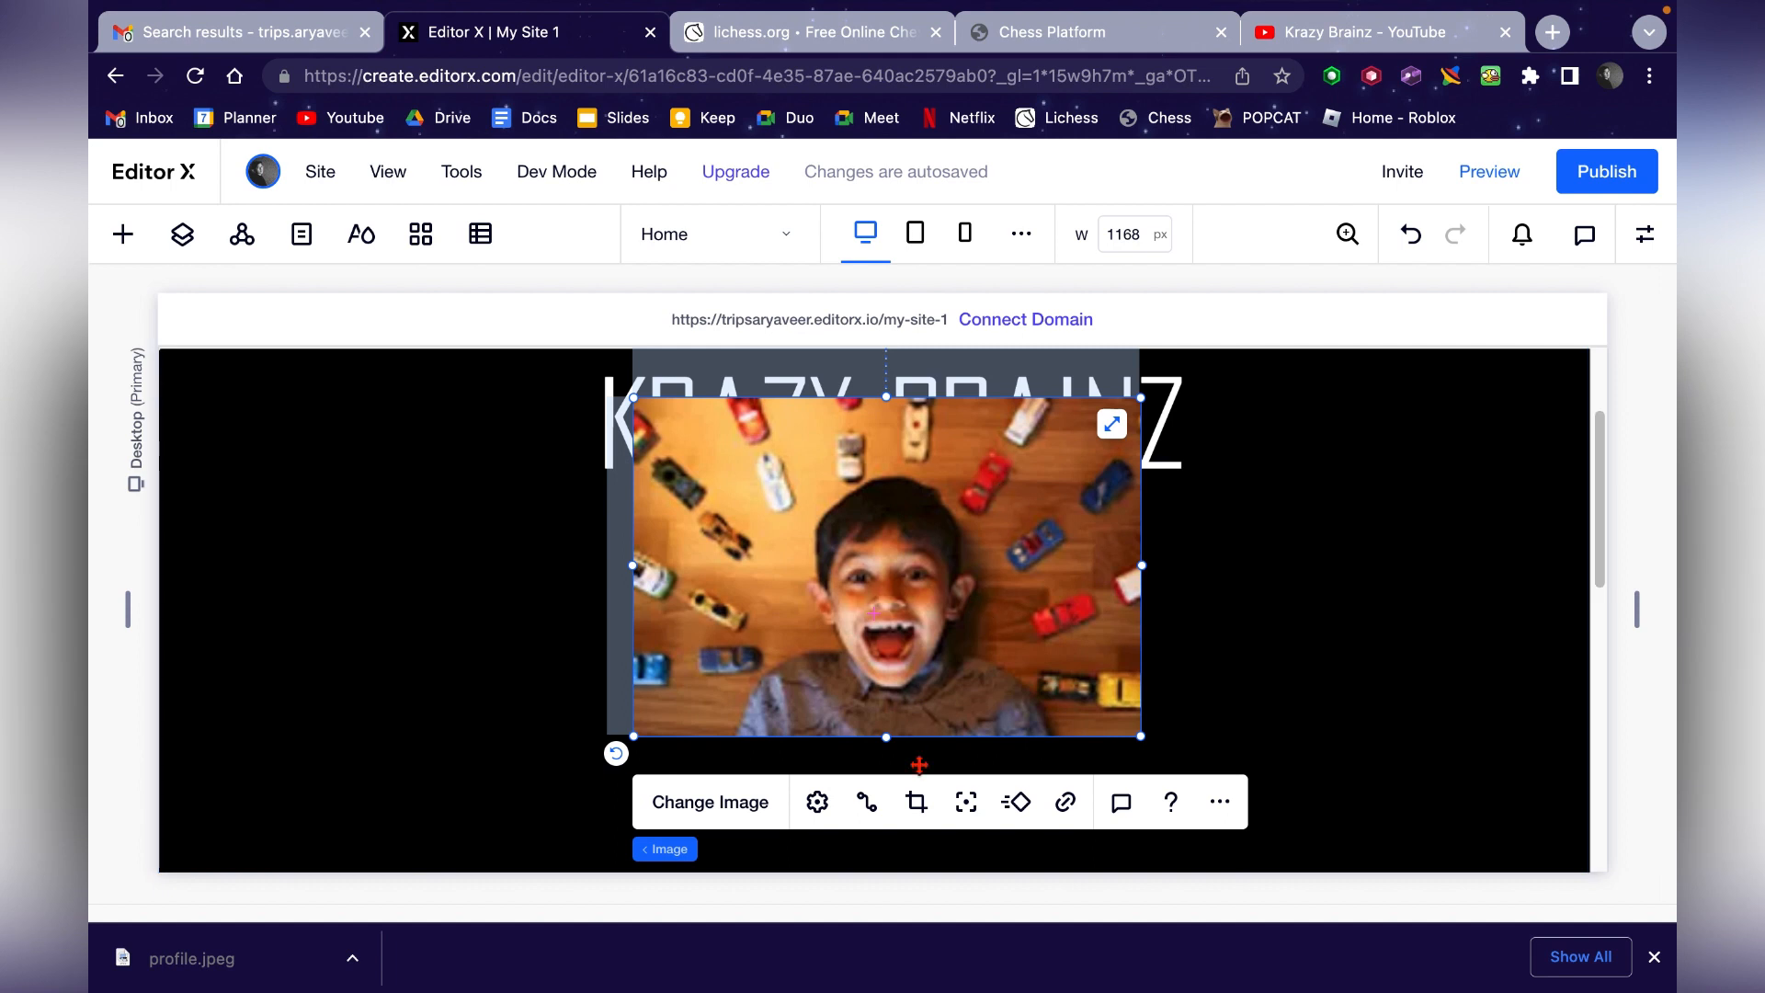
- Shrink the profile image to a small near-square and place it below the title, slightly left of the section's centre
drag(986, 536, 985, 585)
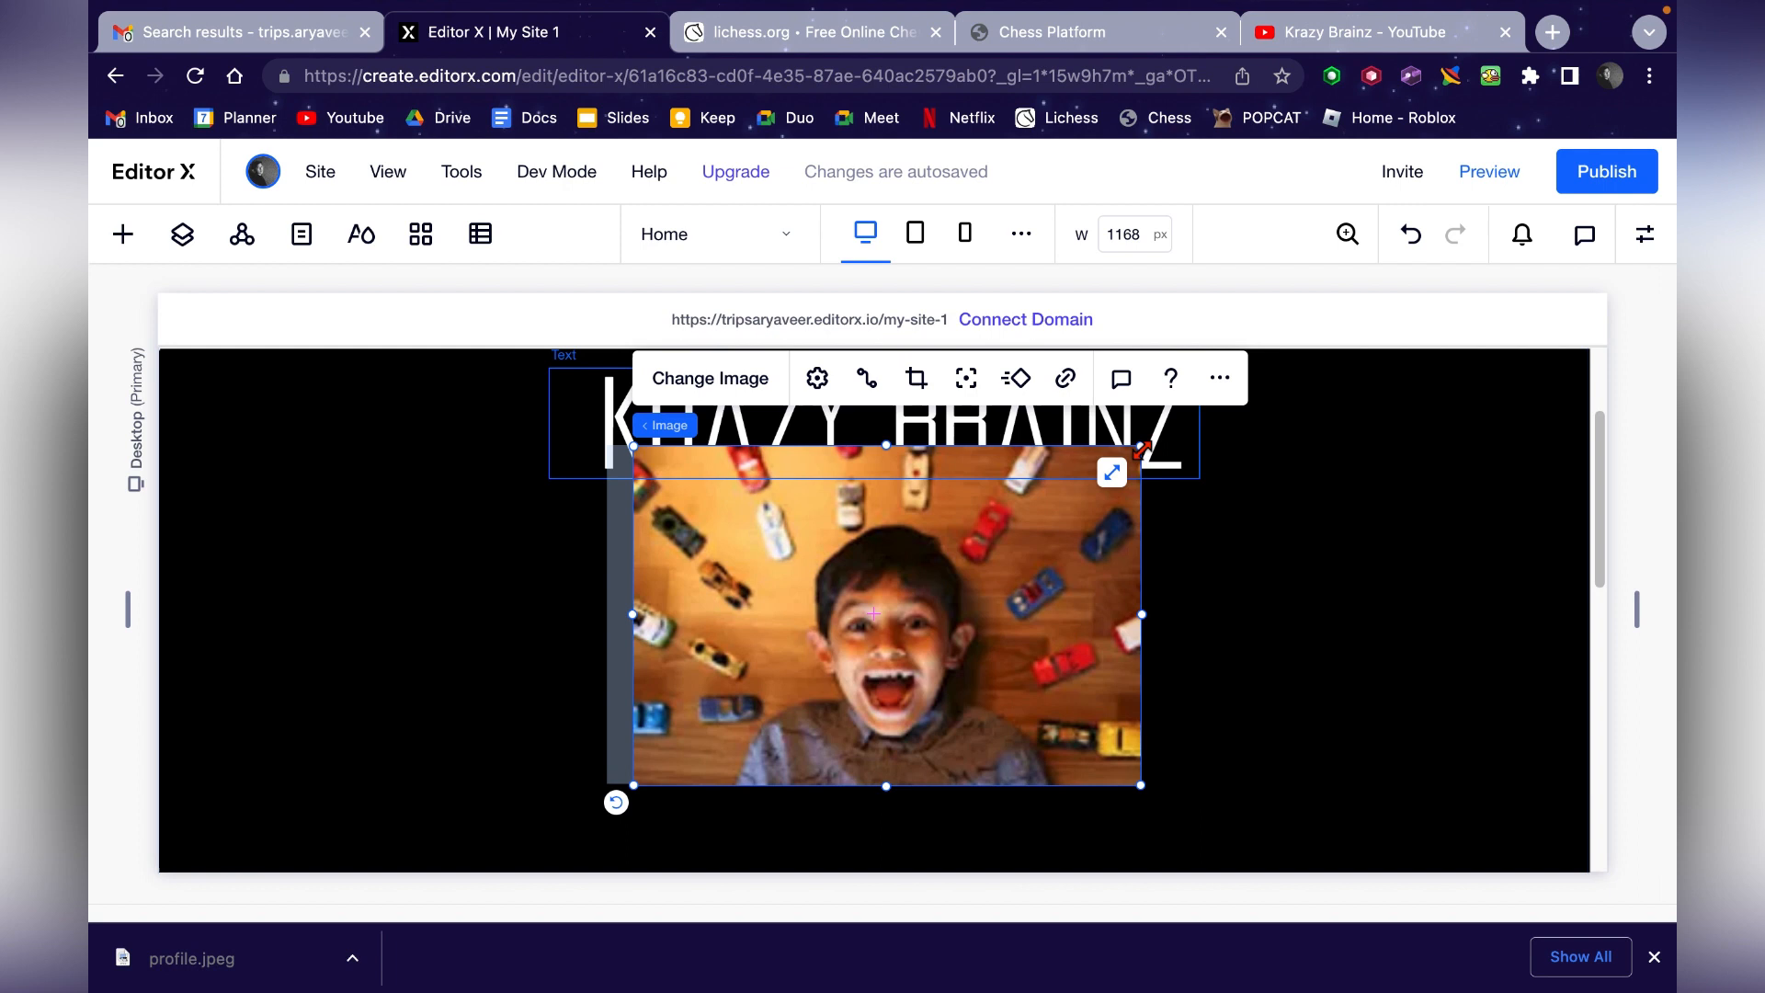
drag(1133, 457, 974, 555)
drag(792, 693, 839, 735)
drag(1013, 601, 764, 646)
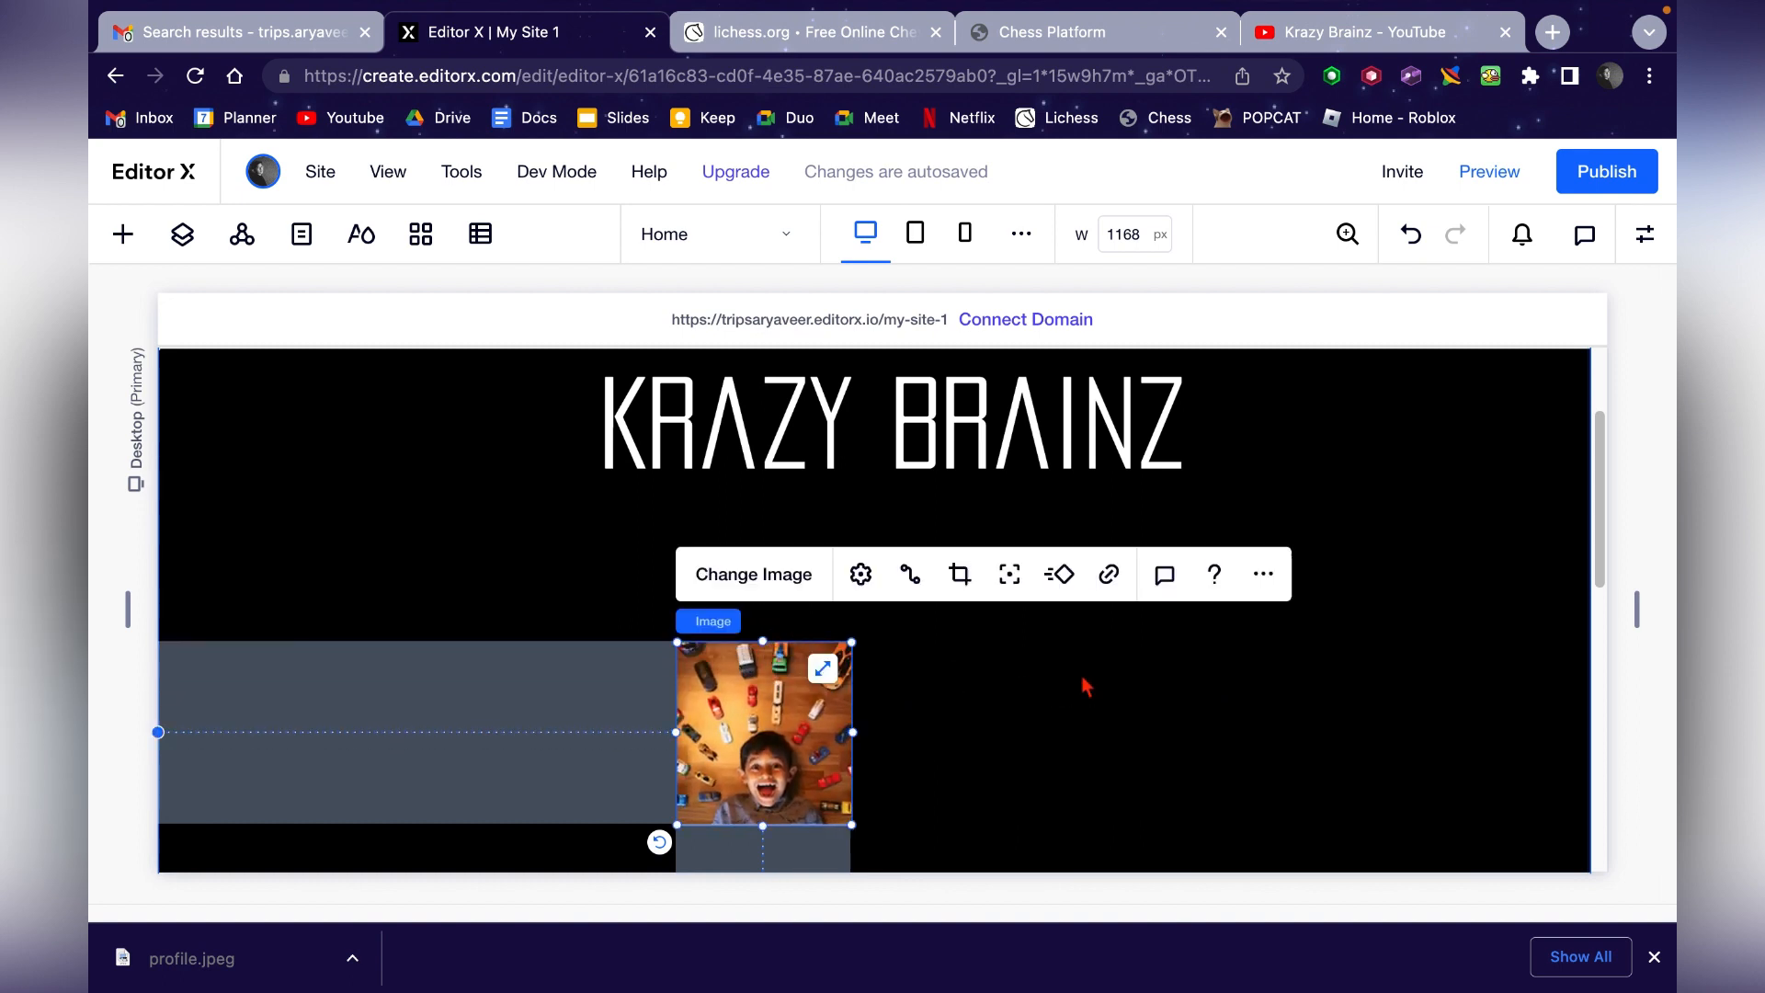
click(1085, 688)
click(805, 777)
drag(806, 777, 782, 776)
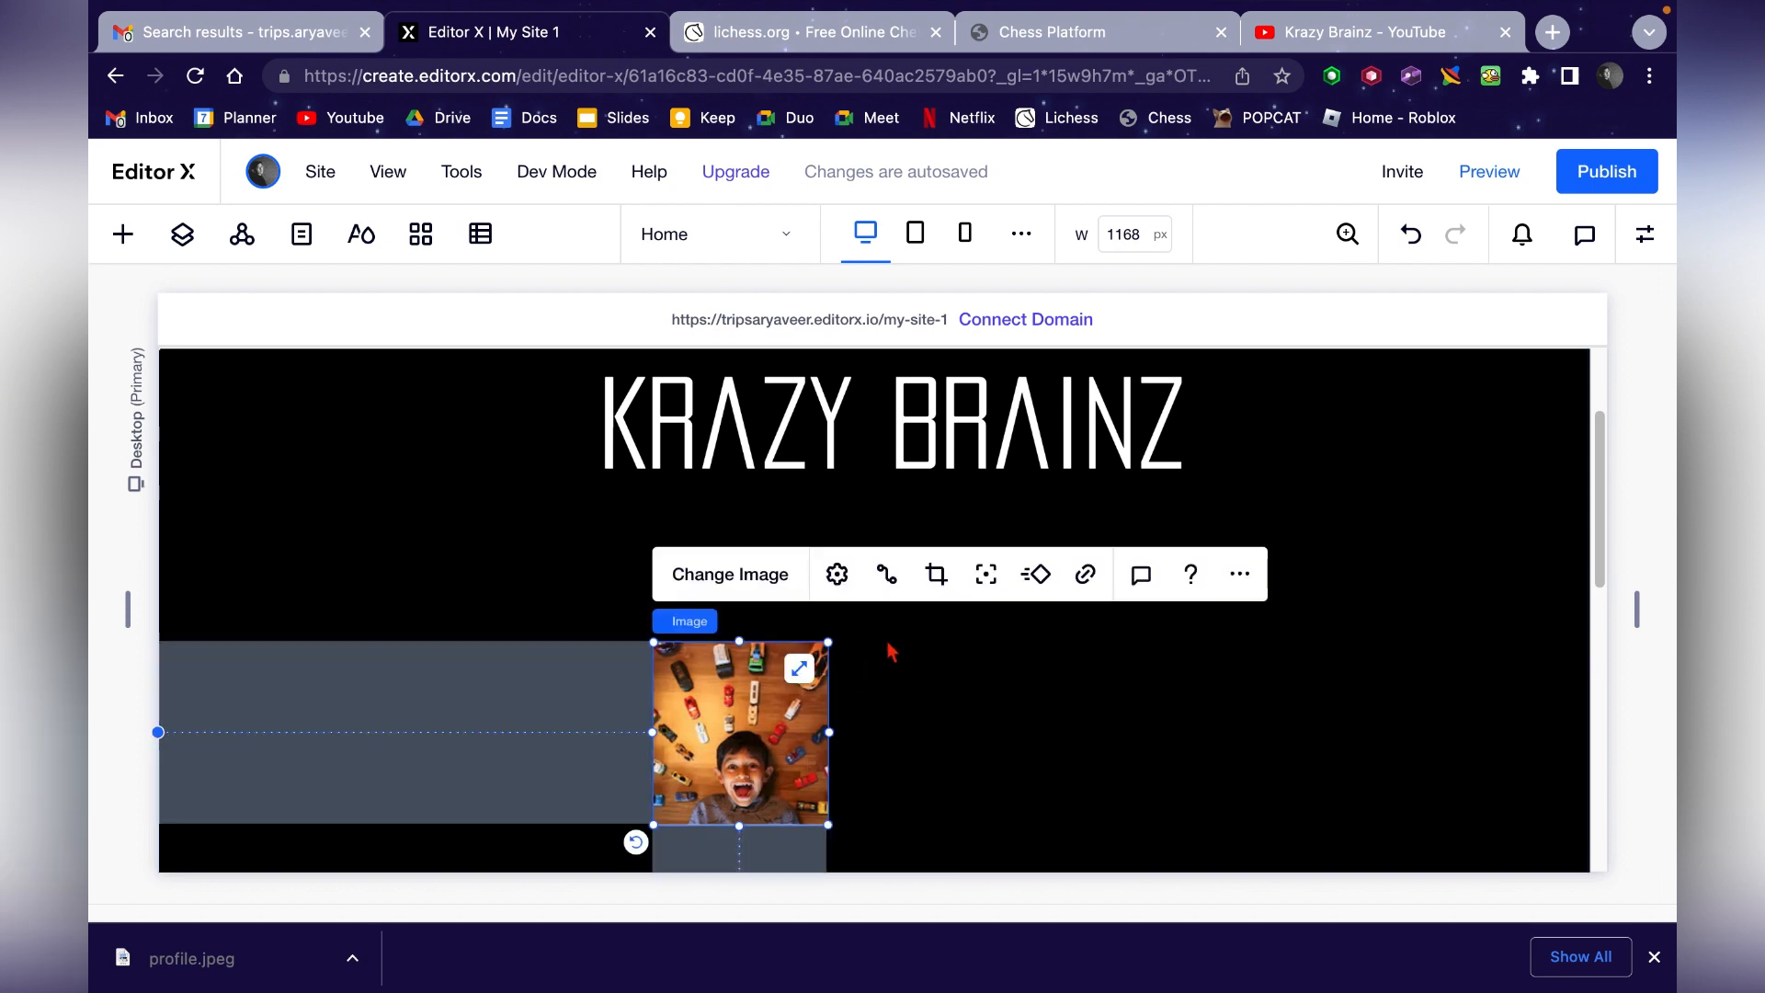
- Check the crop controls of the profile image without applying a crop
click(936, 577)
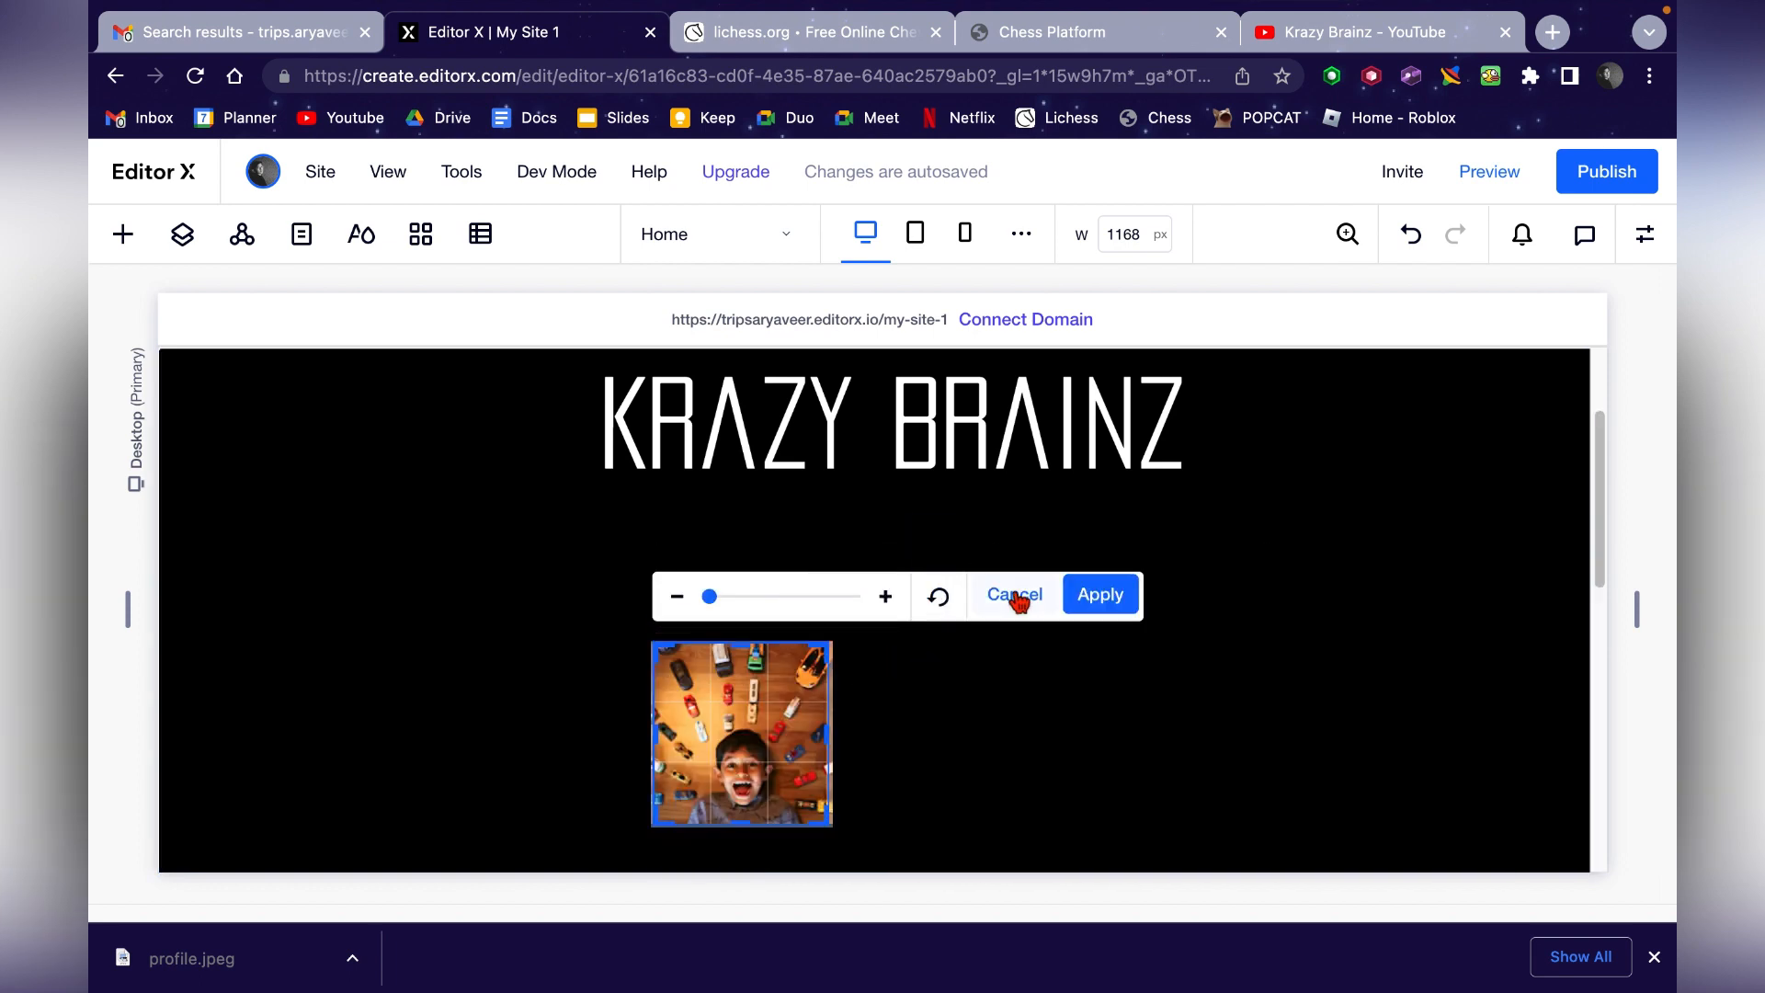
click(1017, 597)
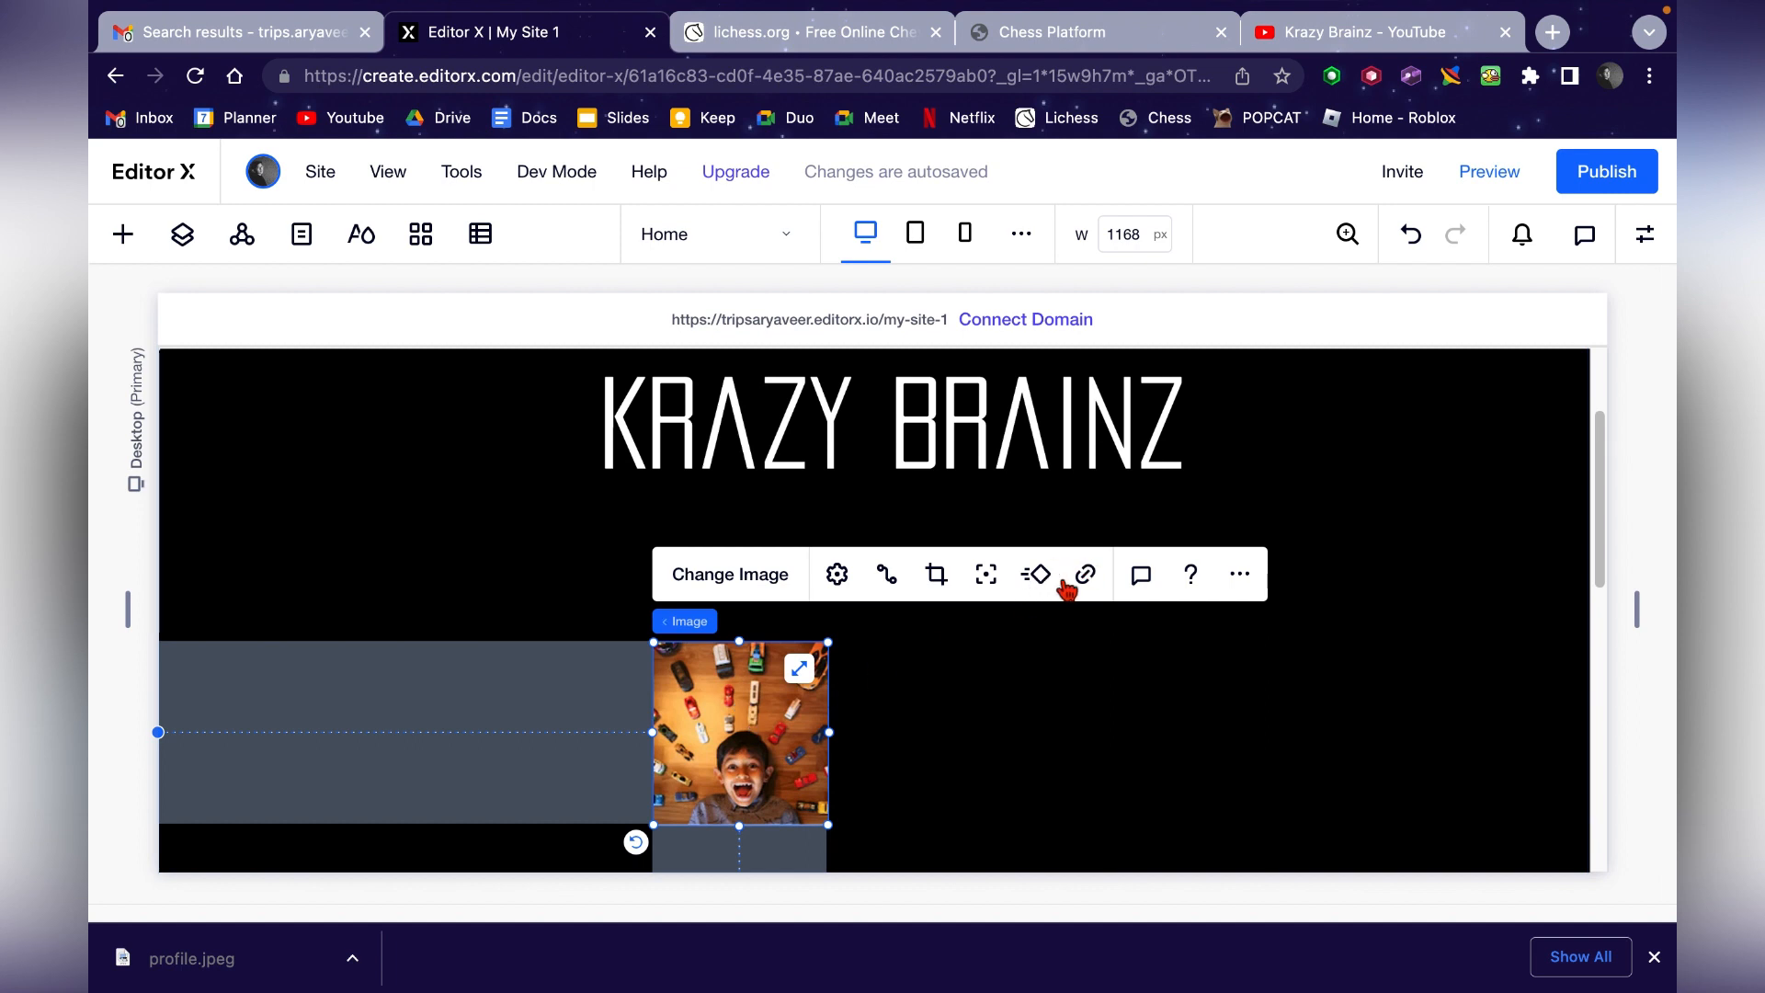
click(1240, 574)
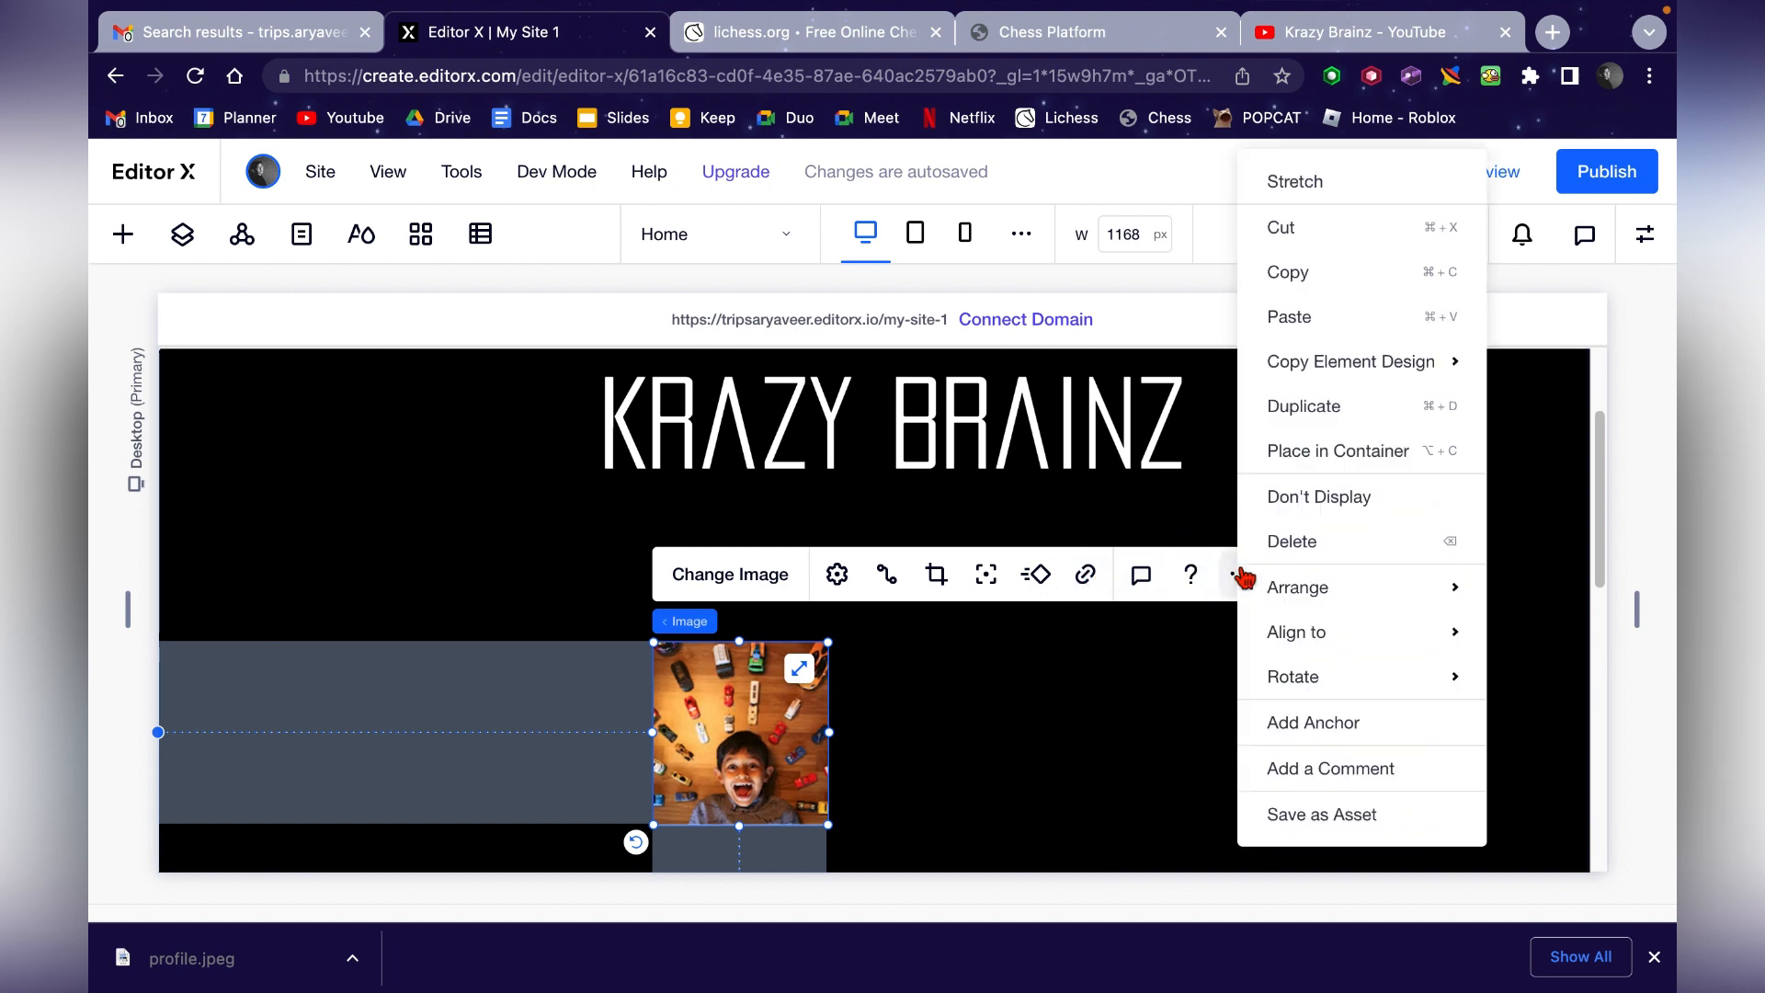
mouse_move(1236, 586)
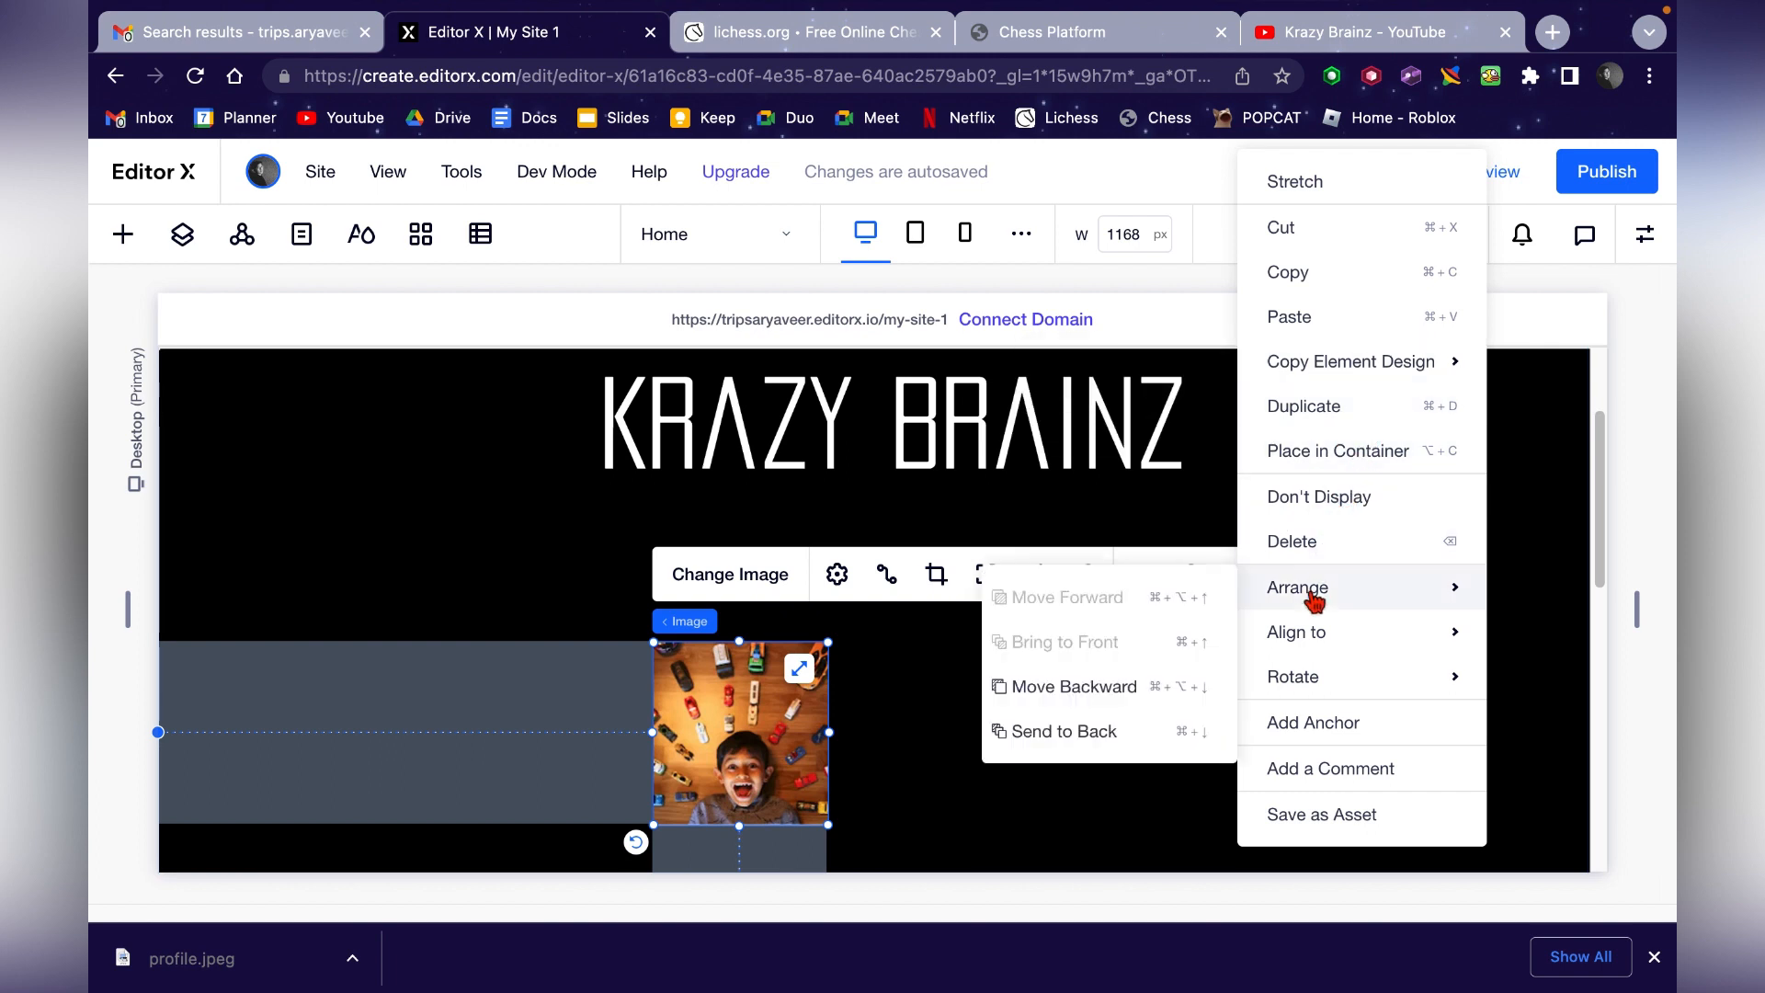
click(988, 794)
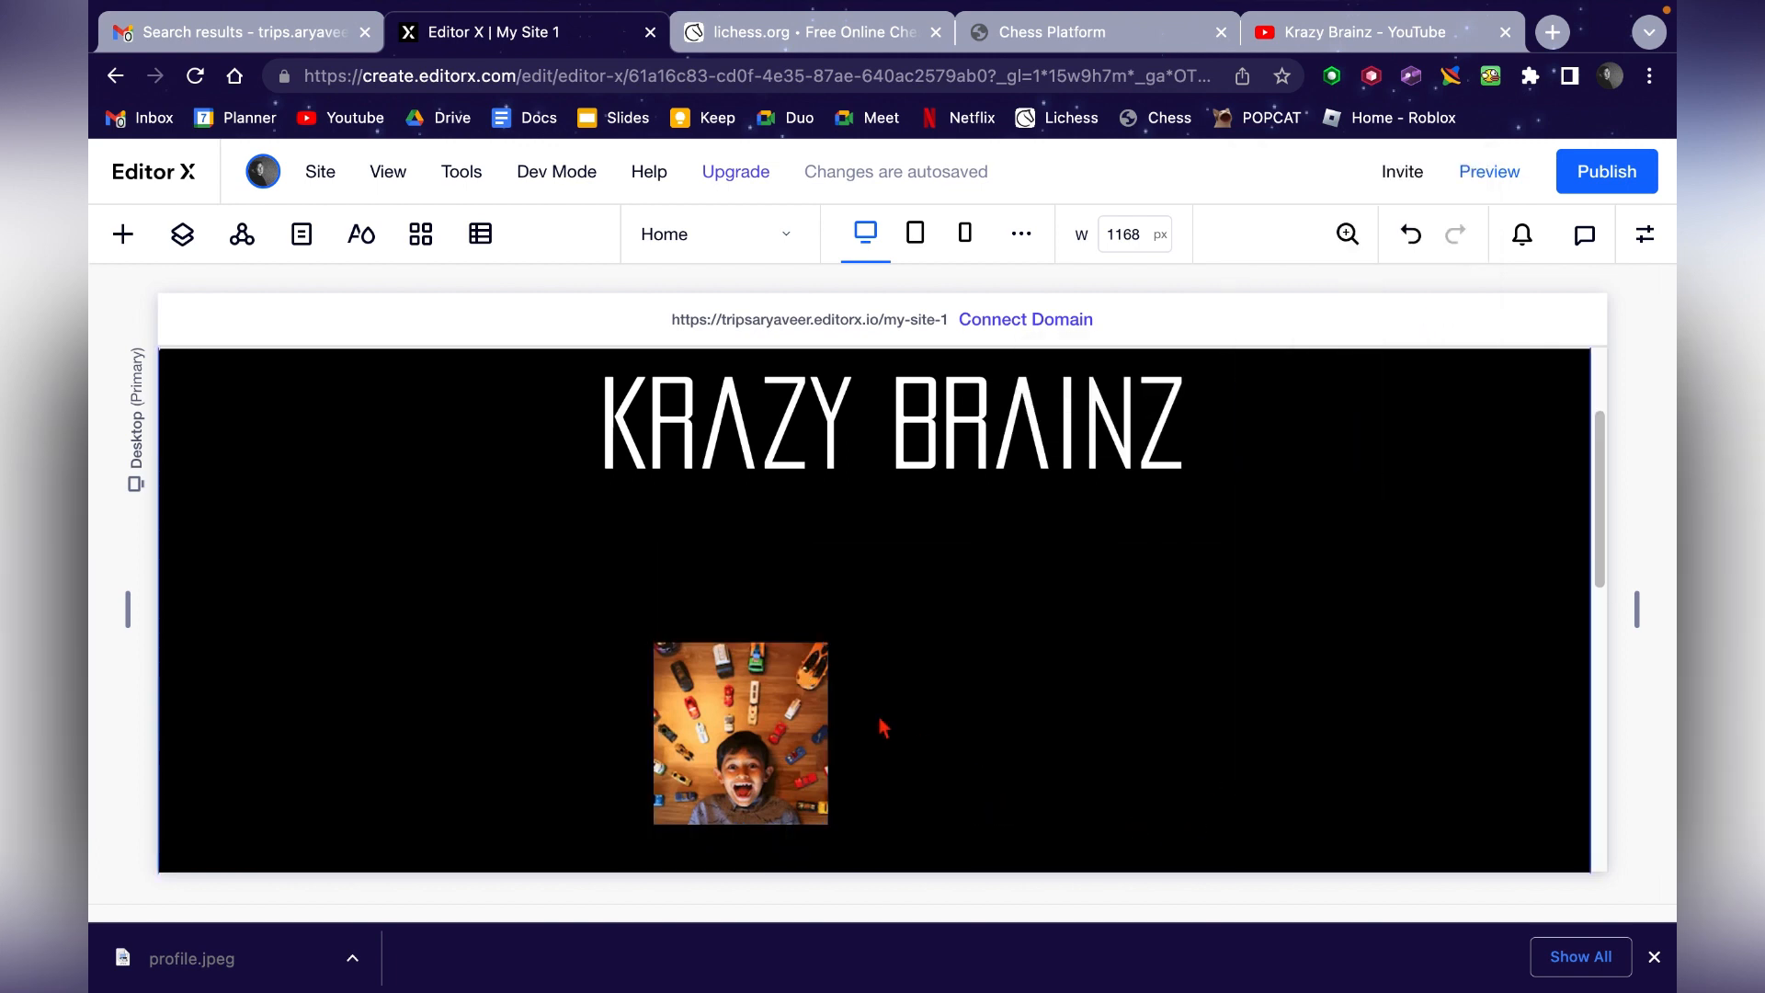
- Move the profile image slightly higher, closer to the KRAZY BRAINZ title, and deselect it
click(760, 707)
drag(760, 708, 759, 663)
click(993, 748)
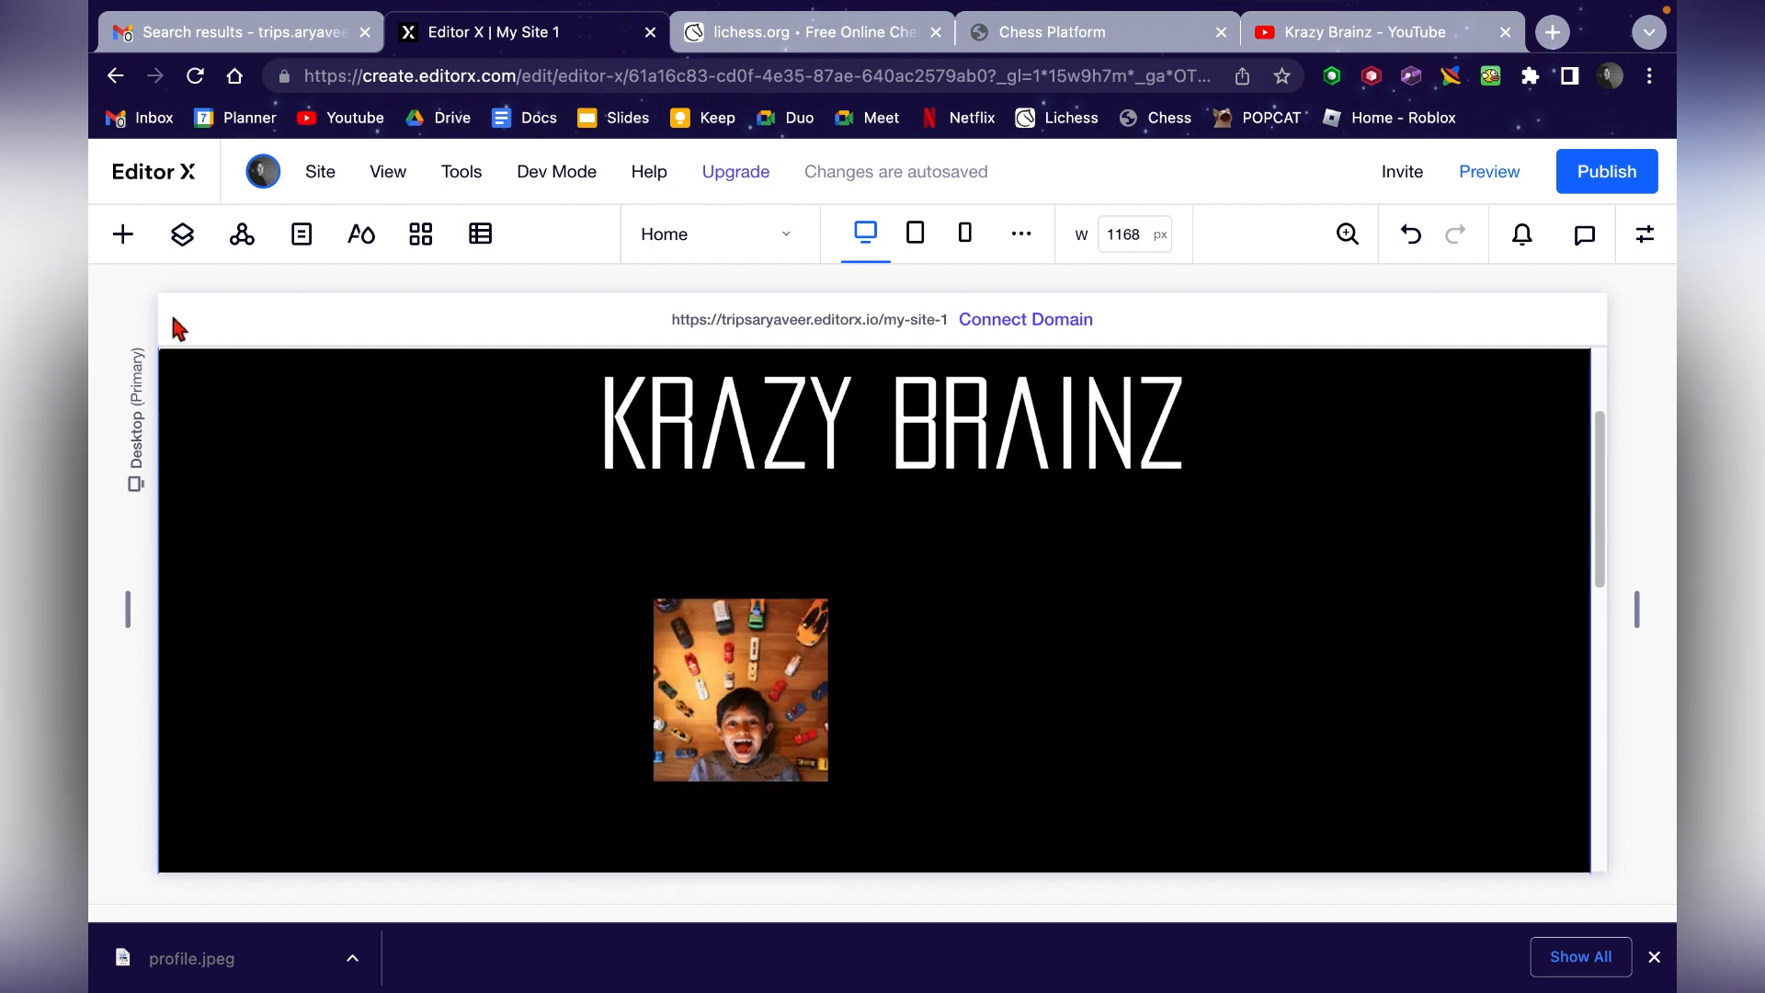
- Add a red vertical line to the black section, just beside the profile image's right edge and slightly taller than the image
click(120, 237)
scroll(508, 467, down, 3)
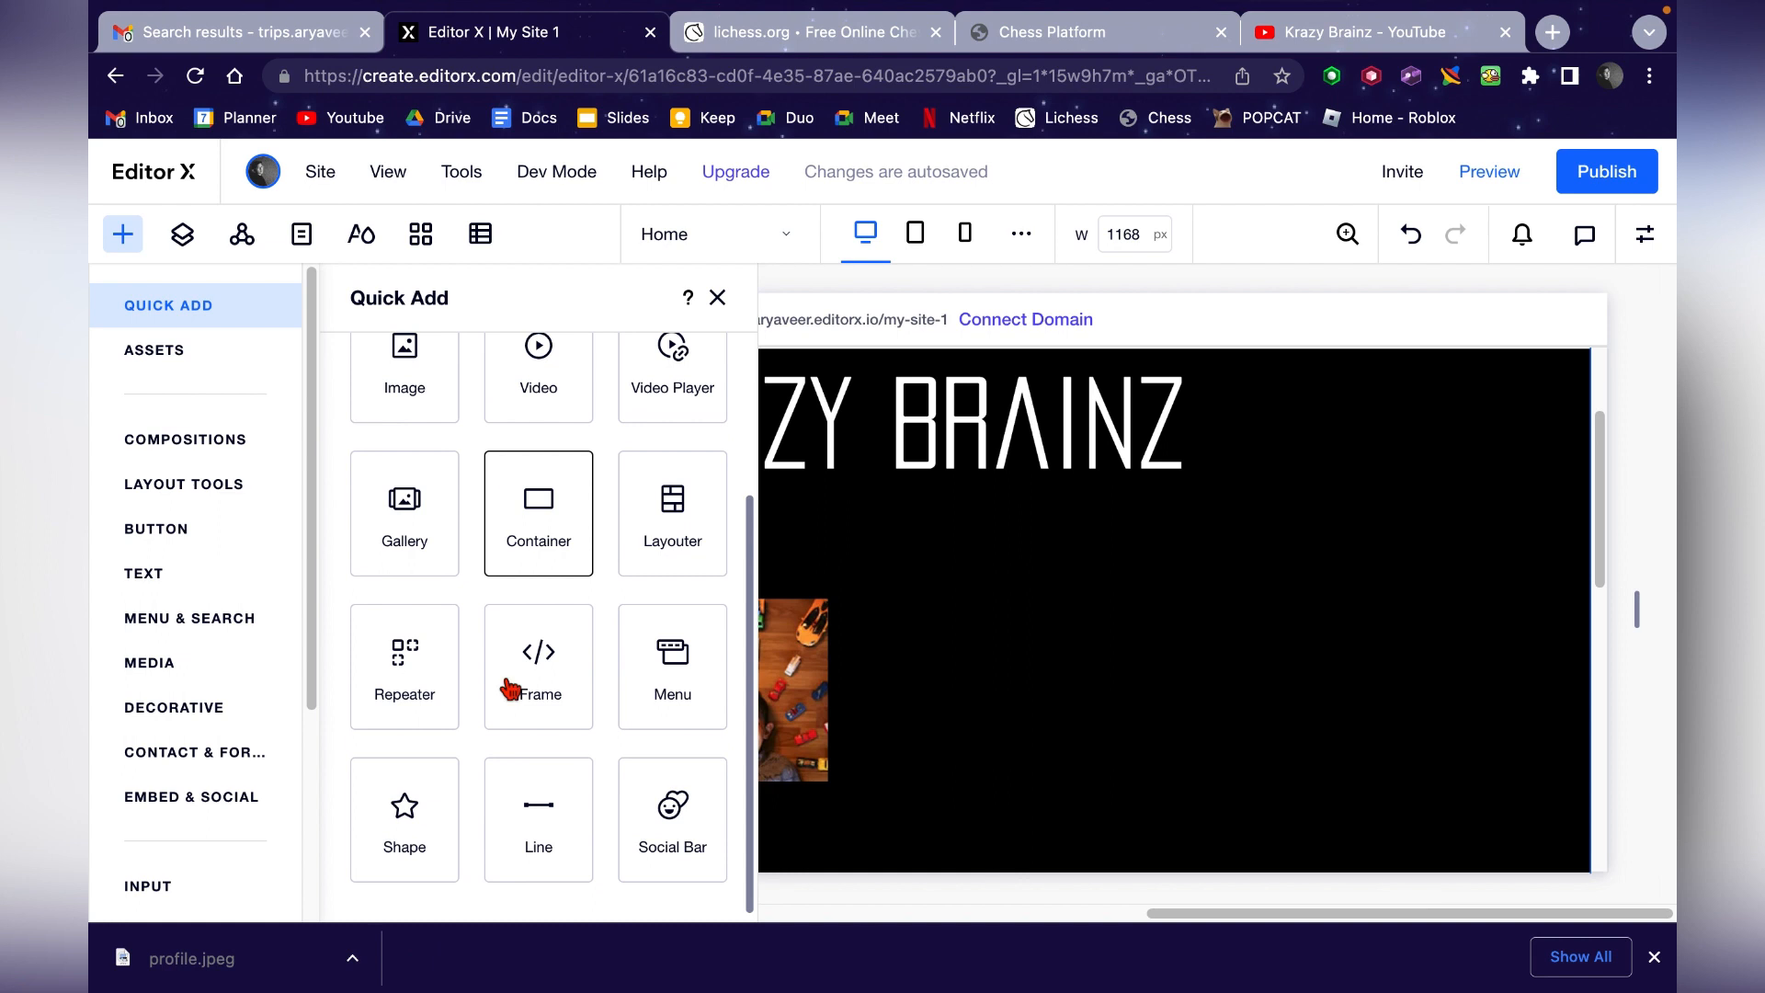
drag(581, 873, 845, 687)
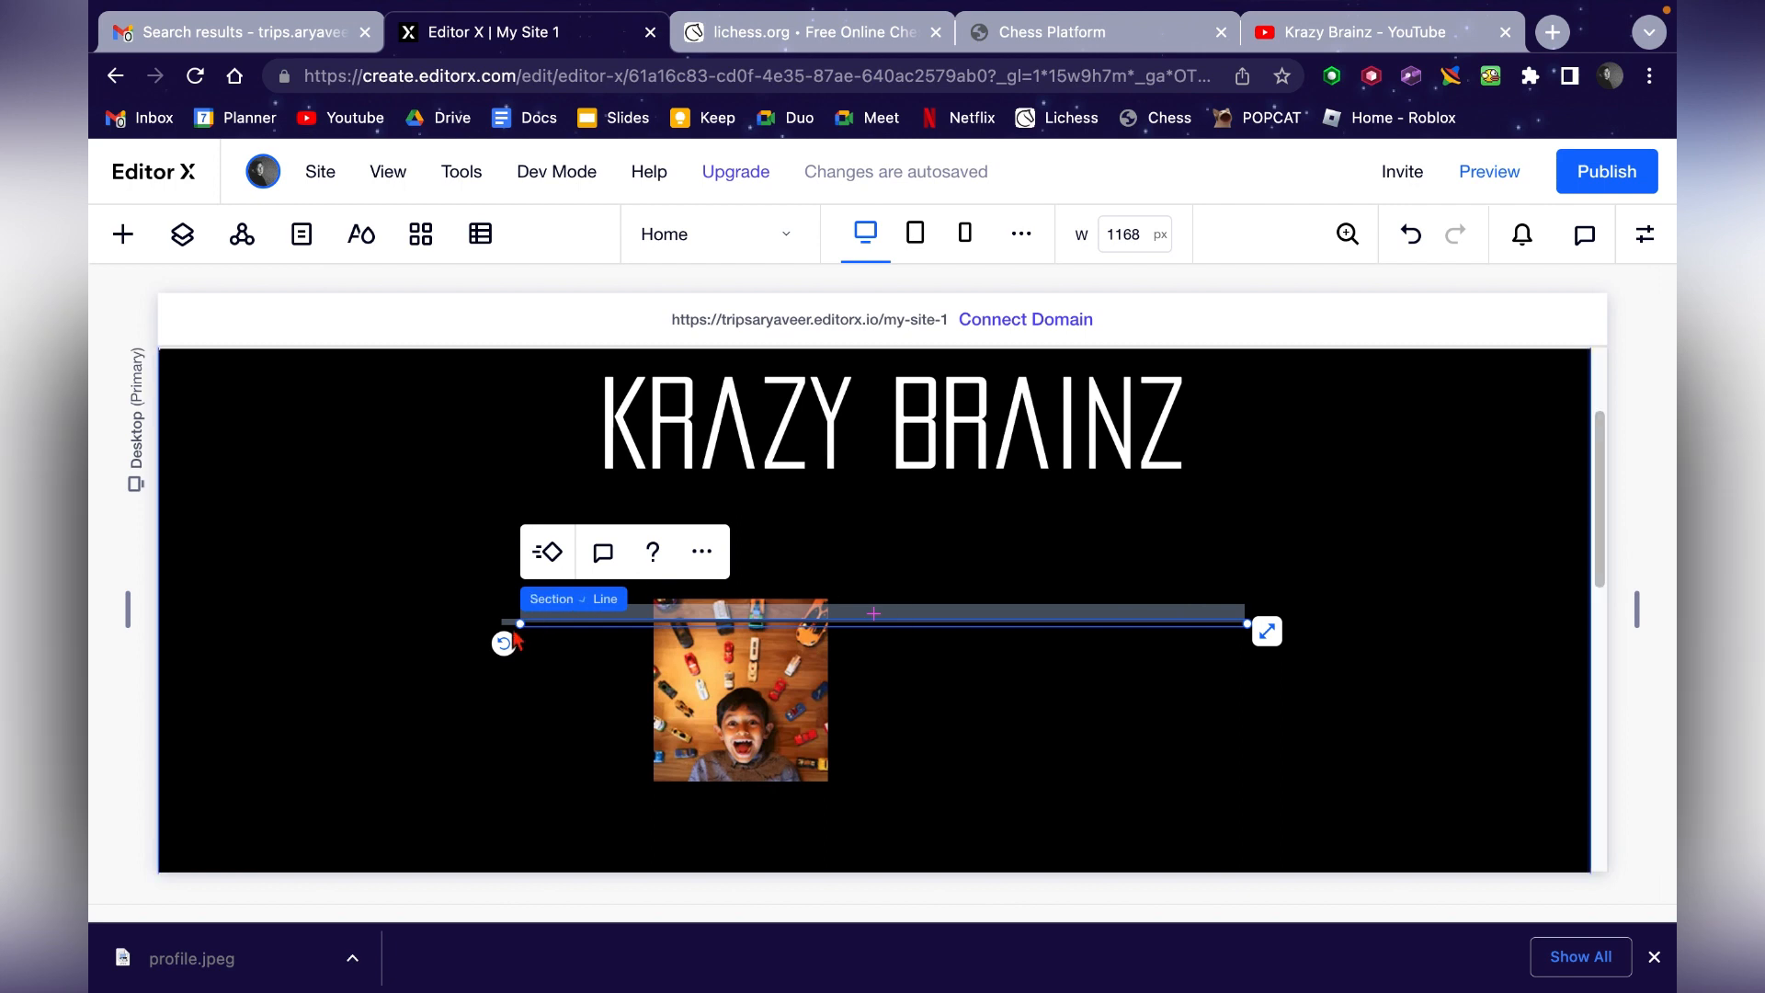
drag(504, 644, 874, 460)
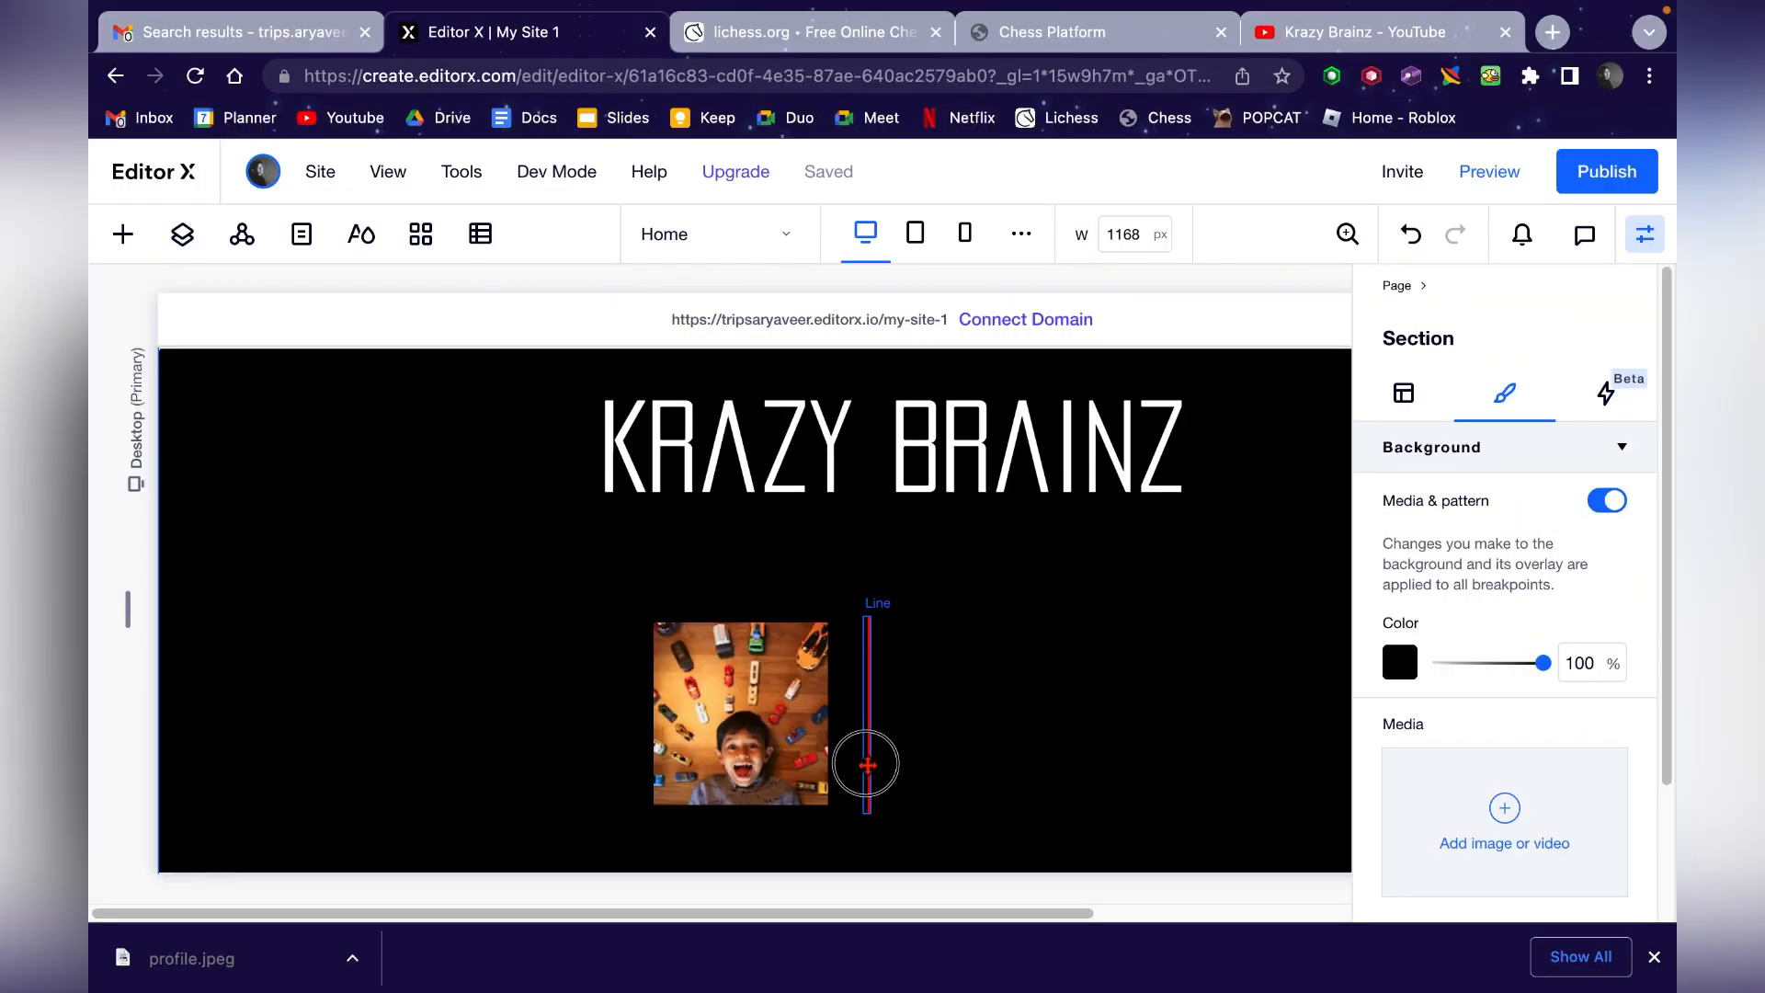
drag(868, 765, 851, 833)
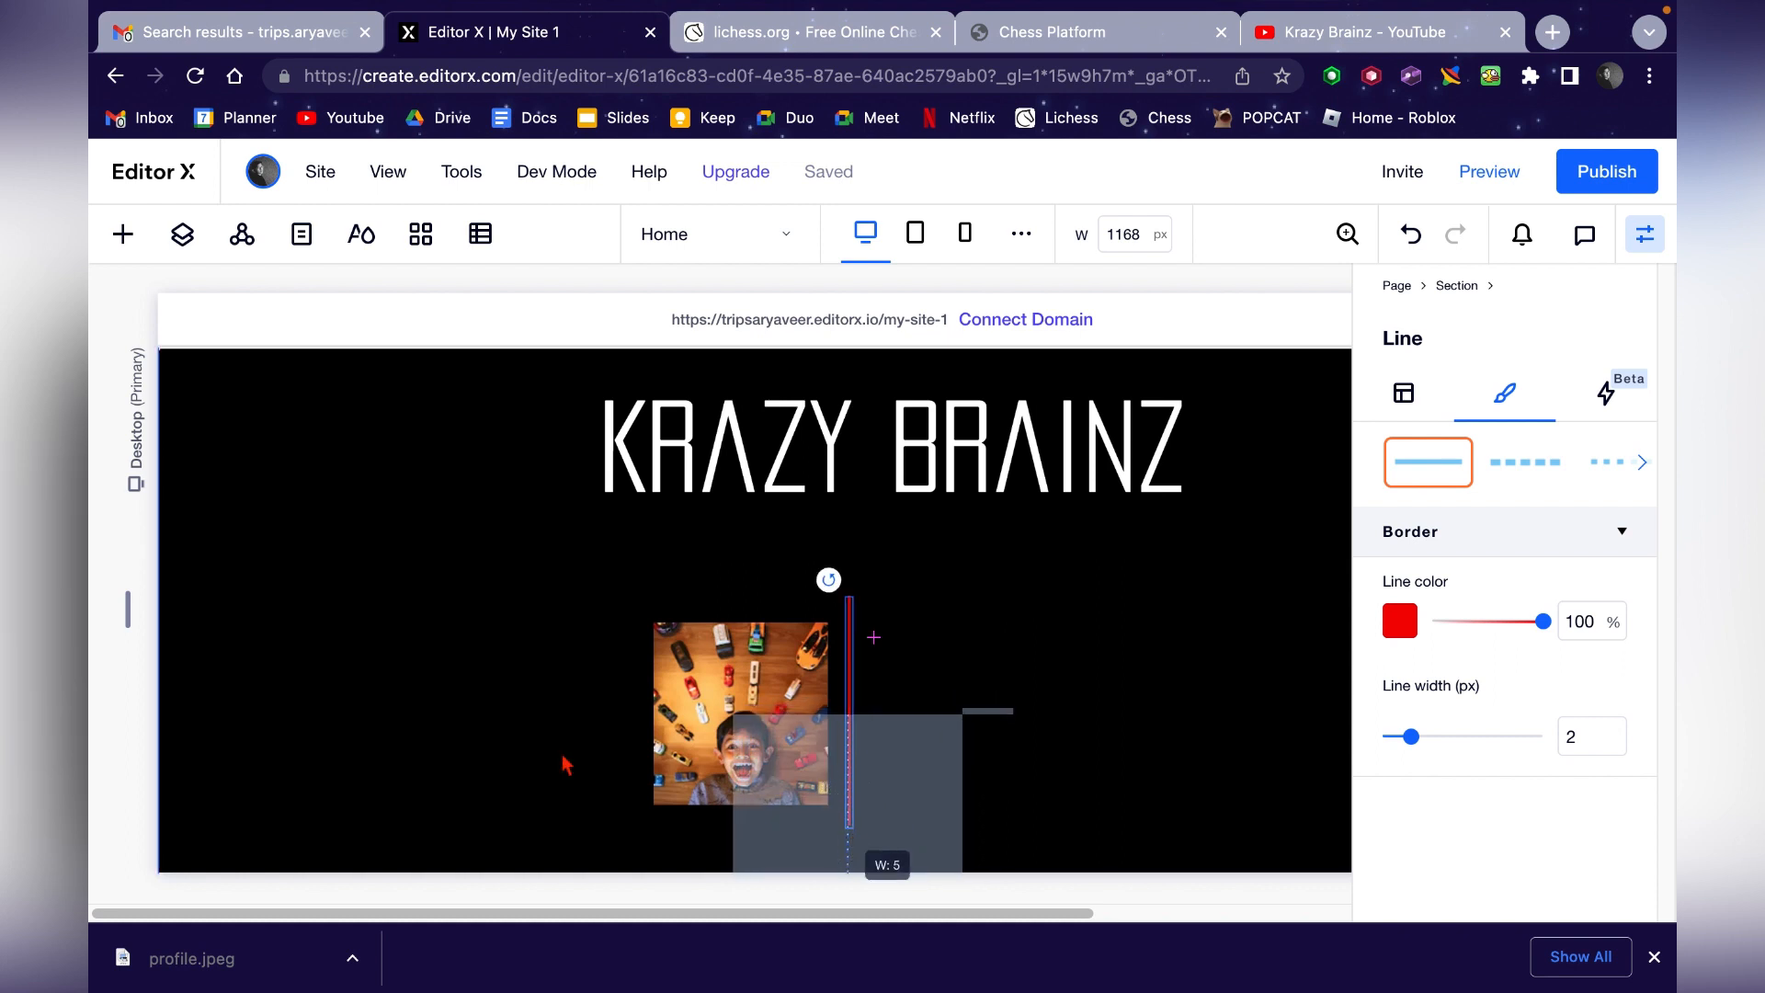
click(916, 700)
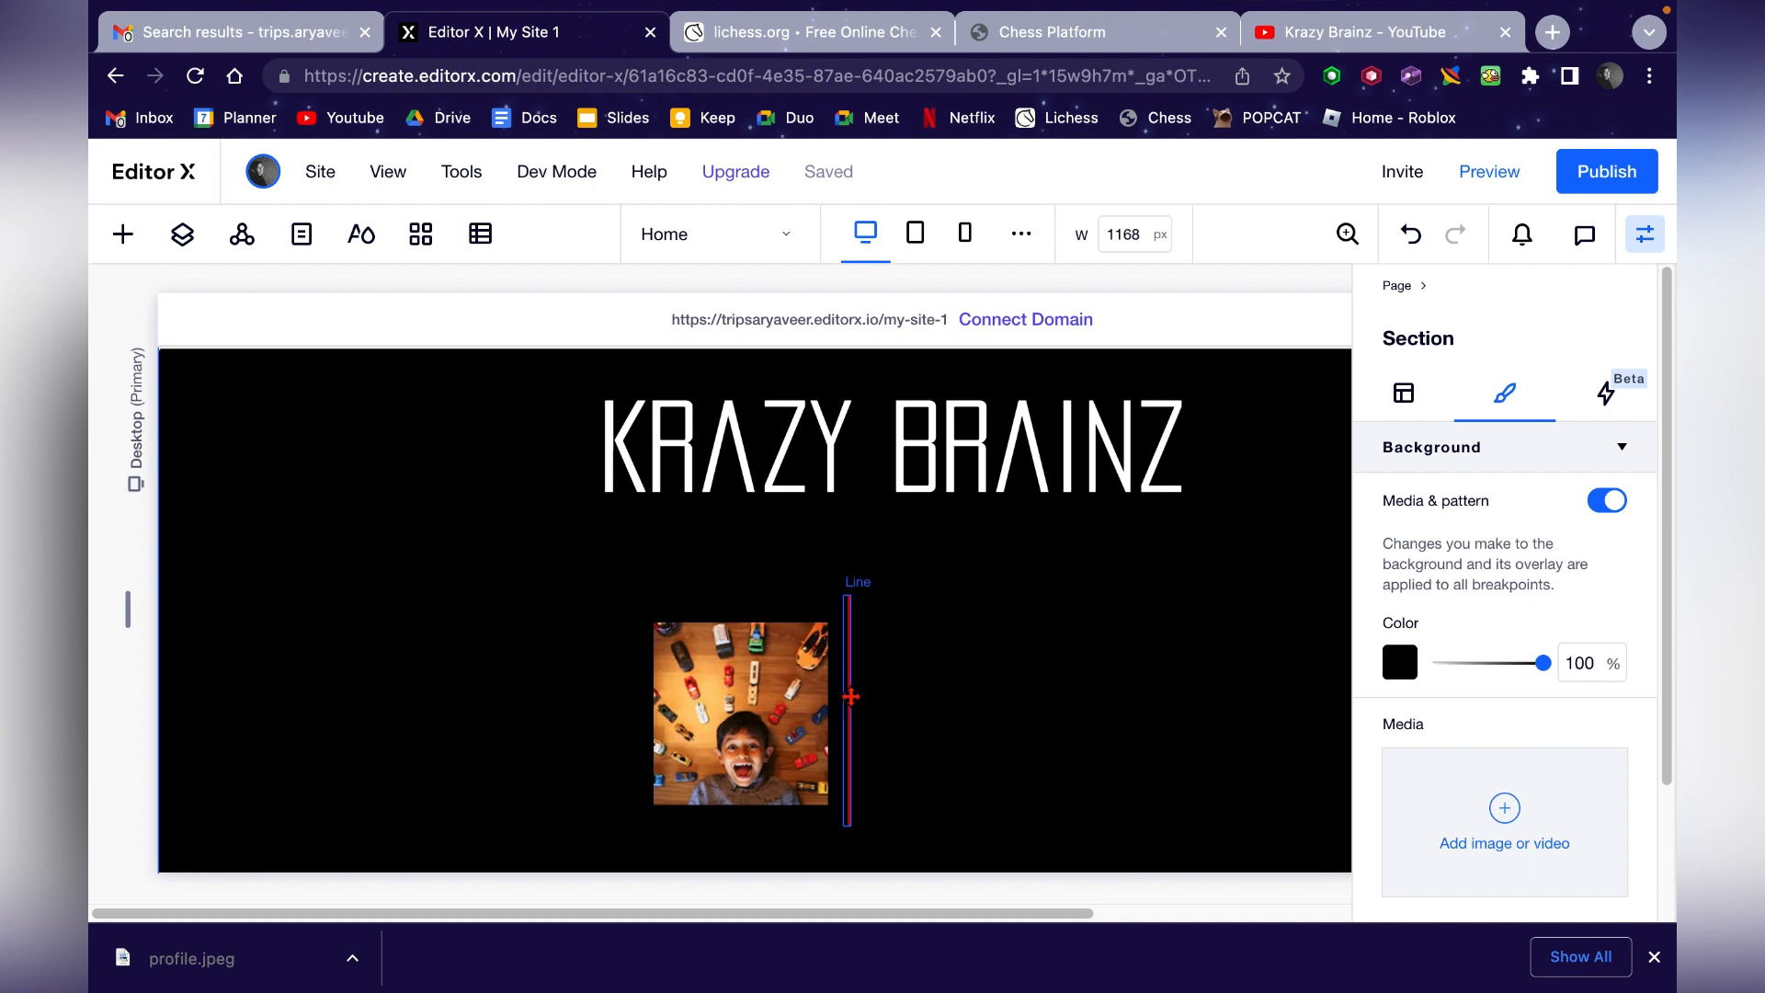
- Add a gallery element to the black section
click(123, 234)
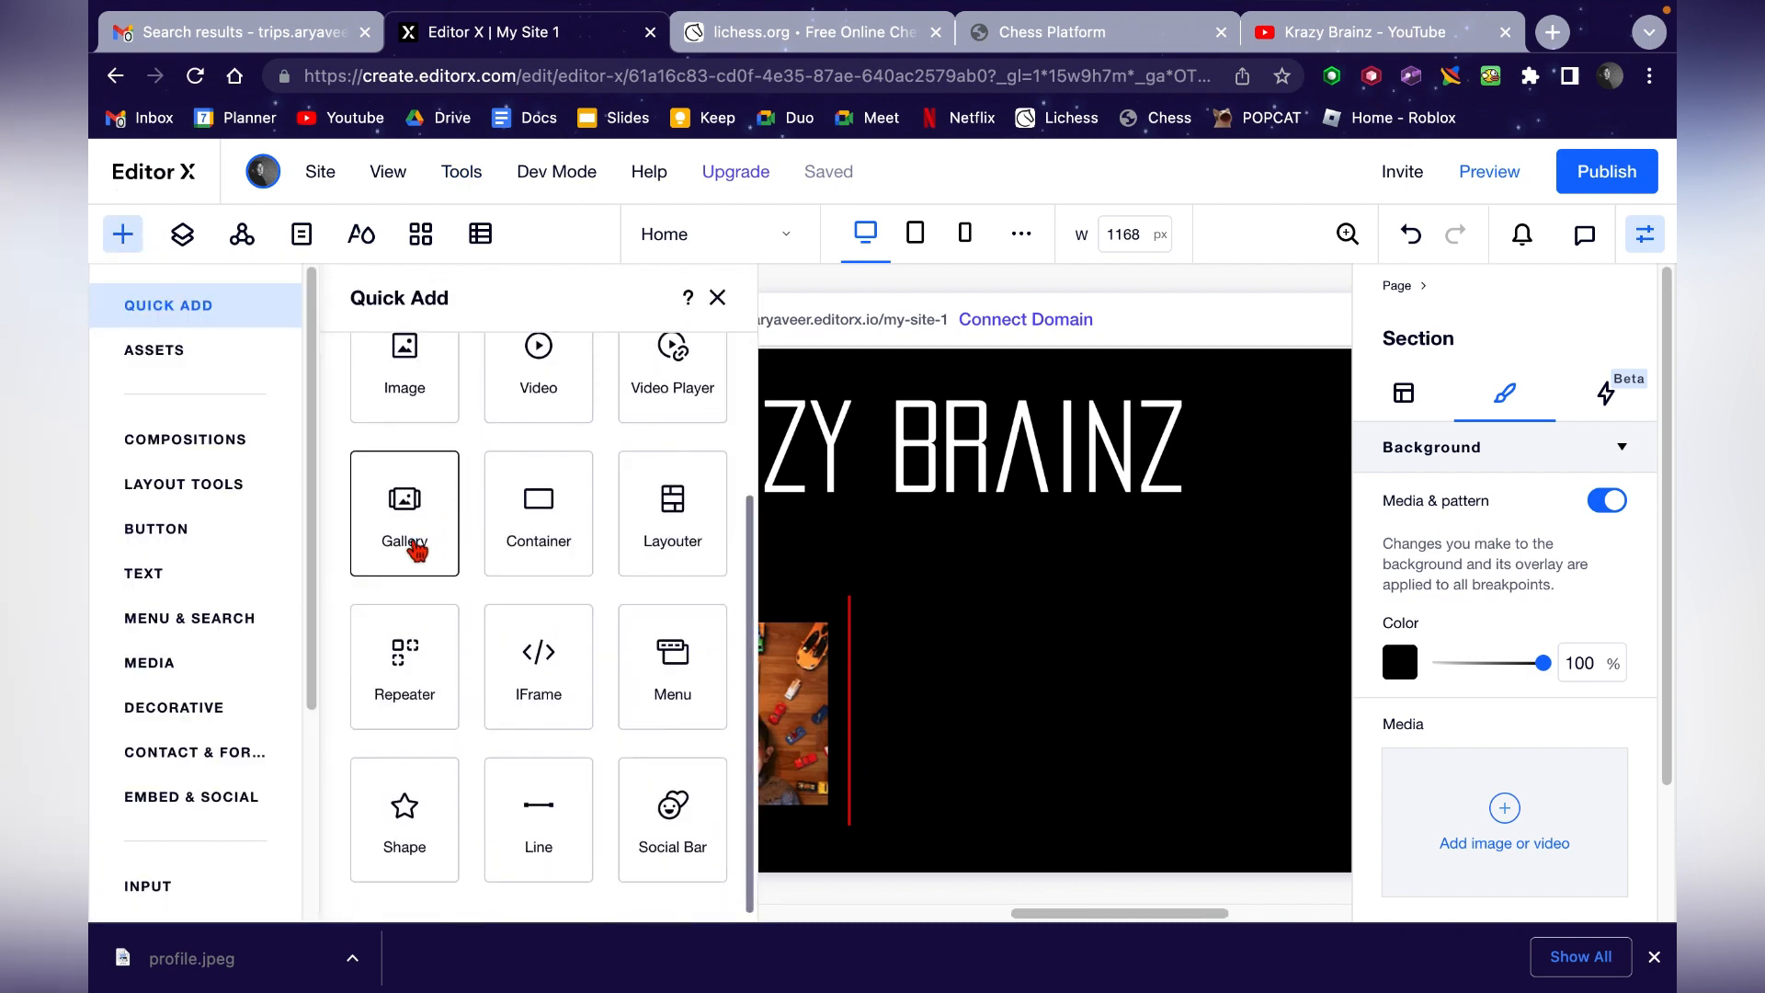
click(440, 496)
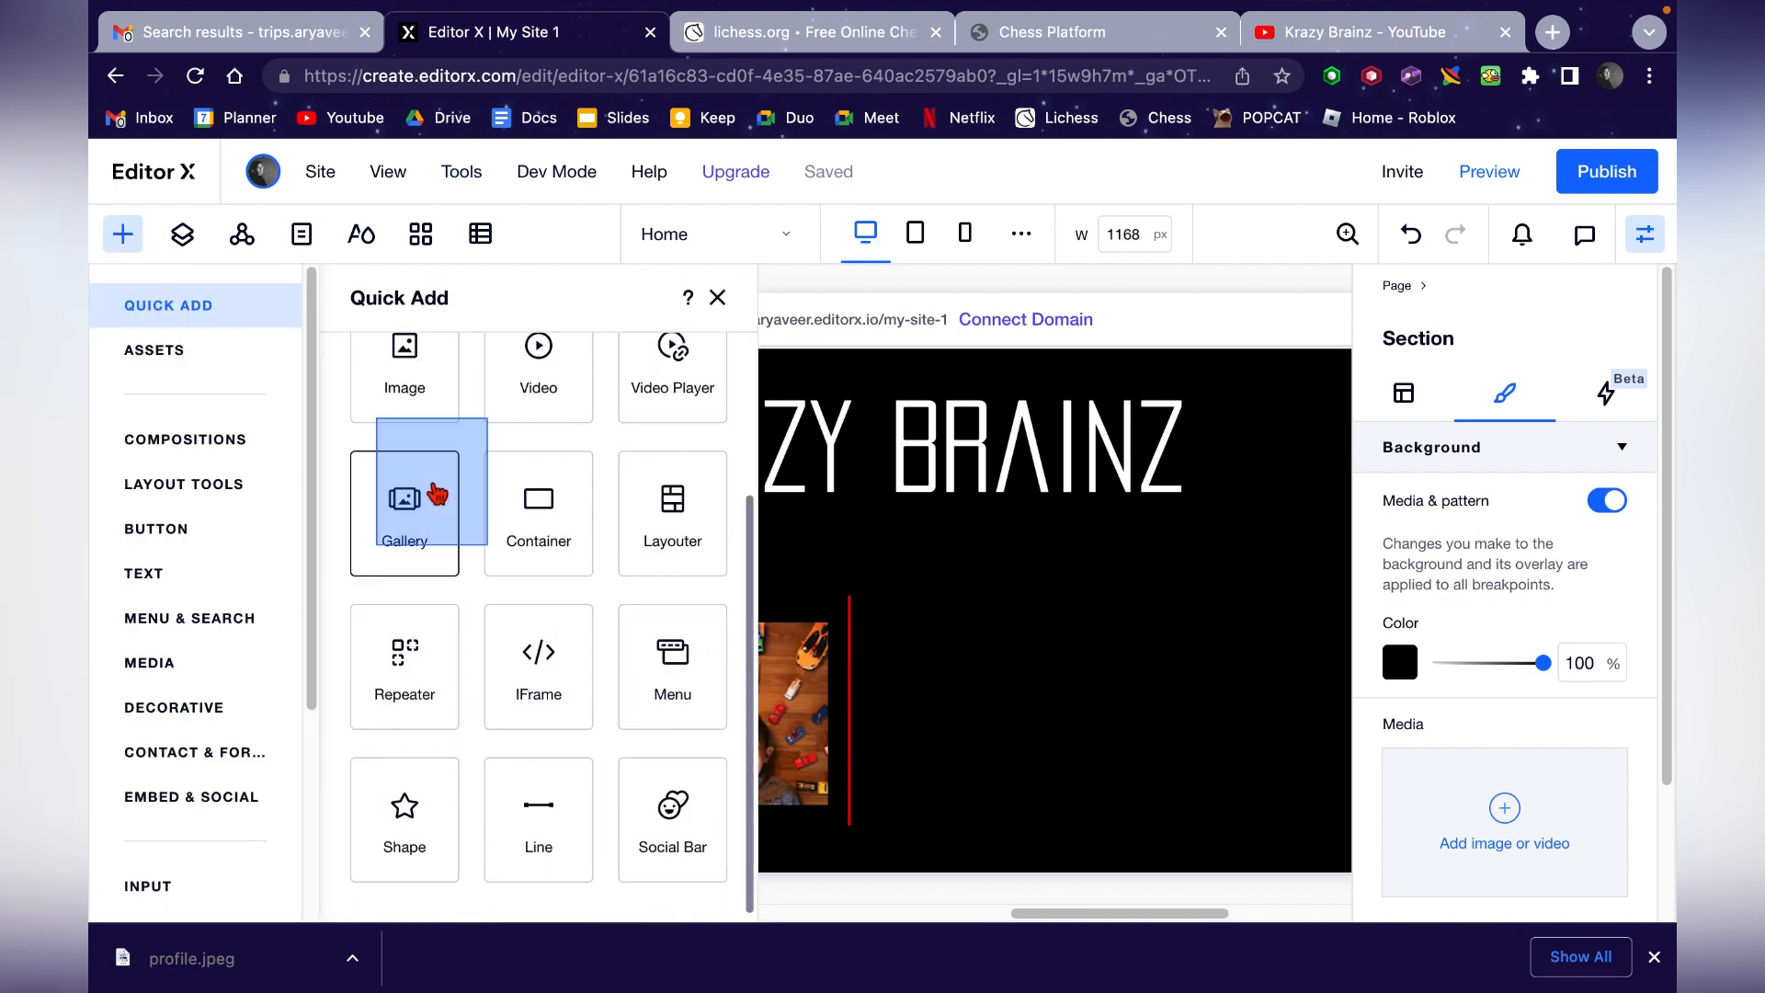
click(919, 675)
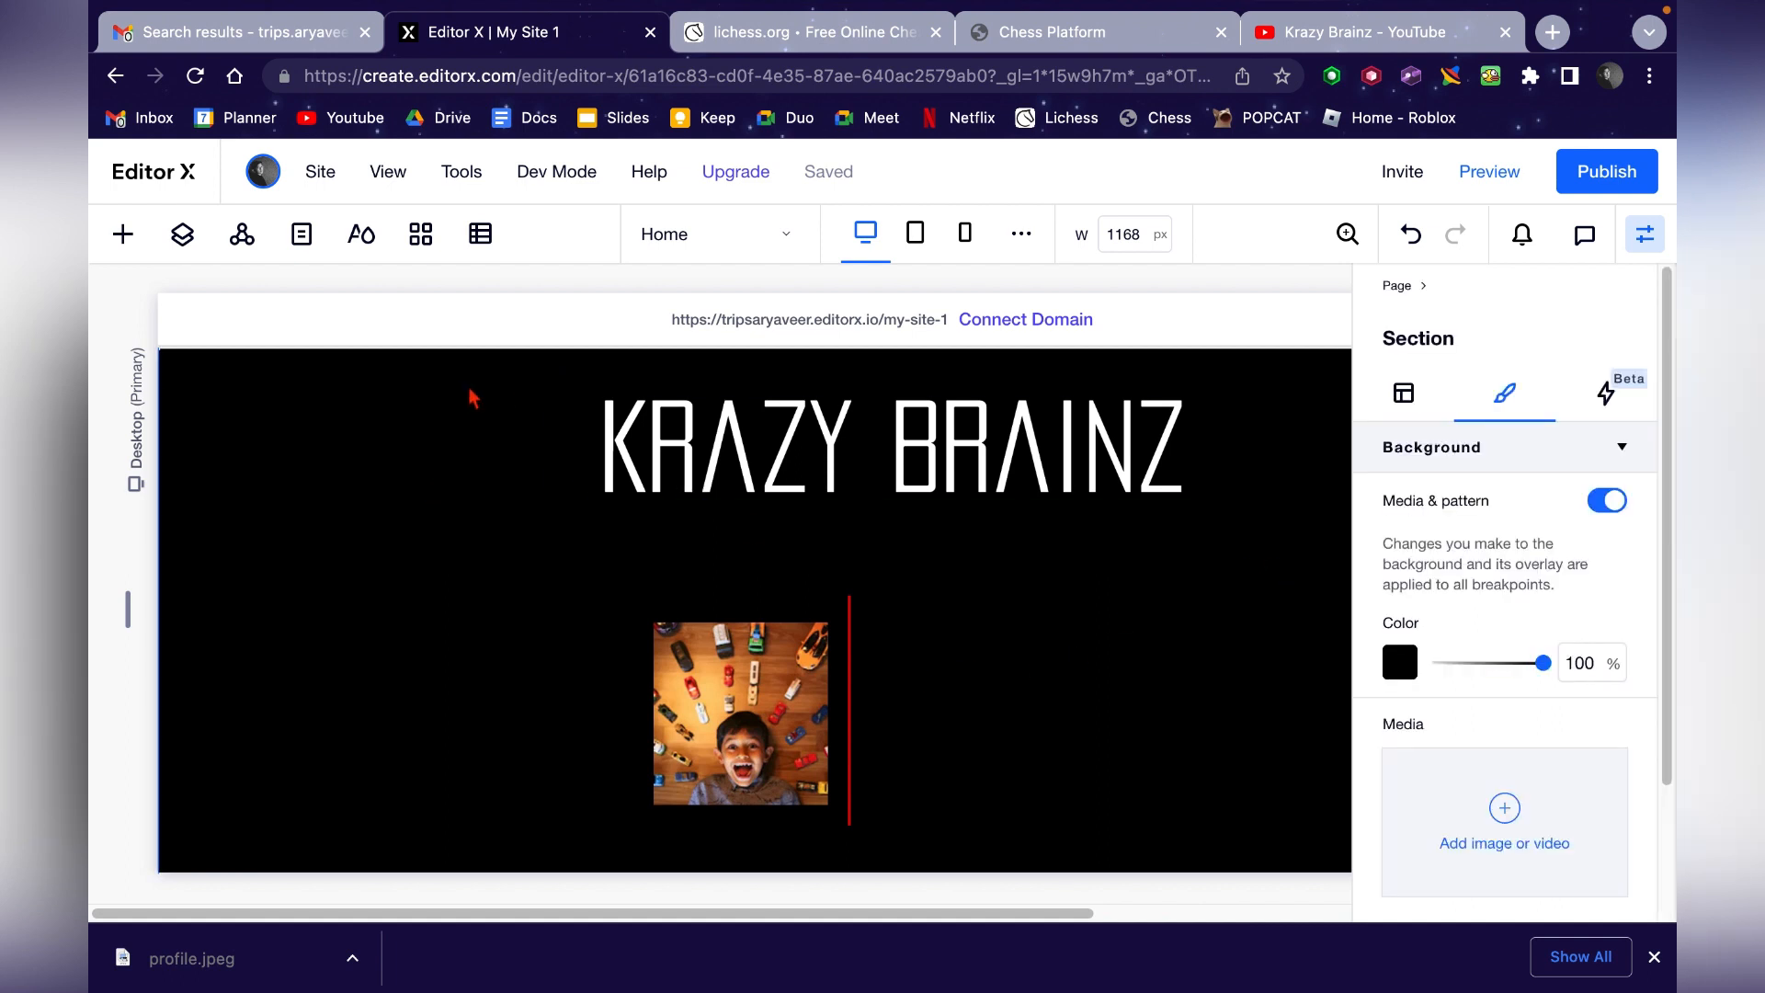
click(126, 237)
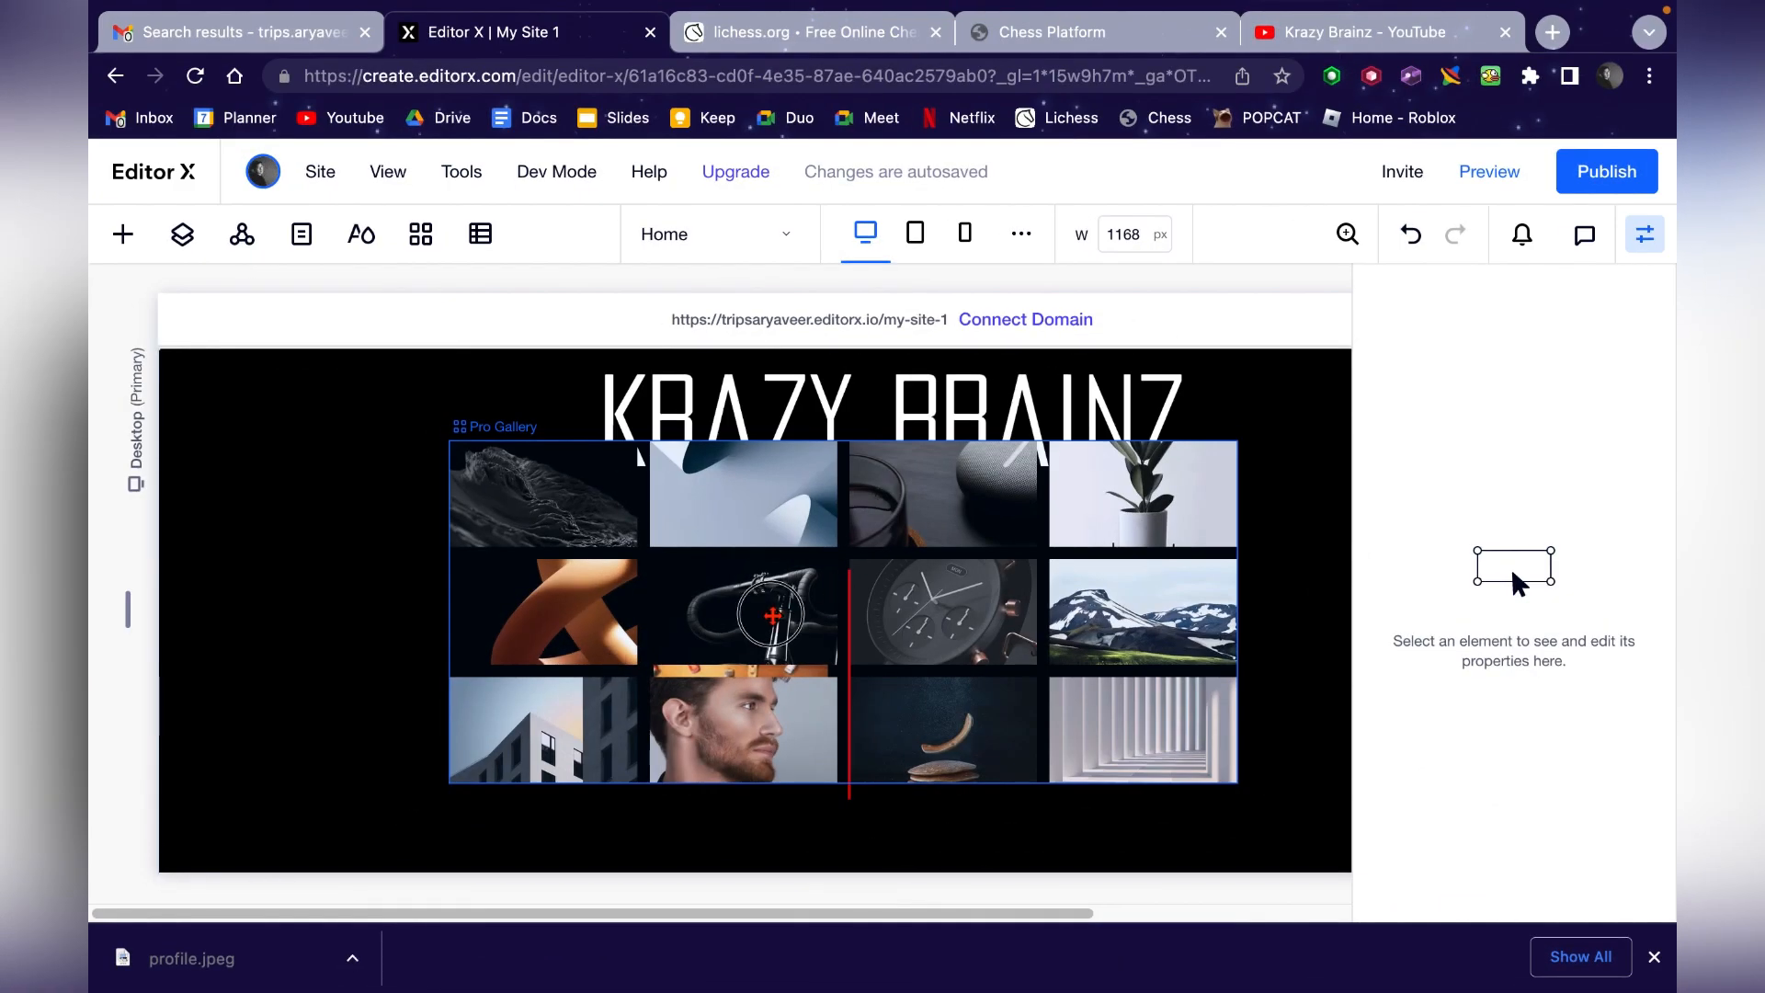
click(772, 613)
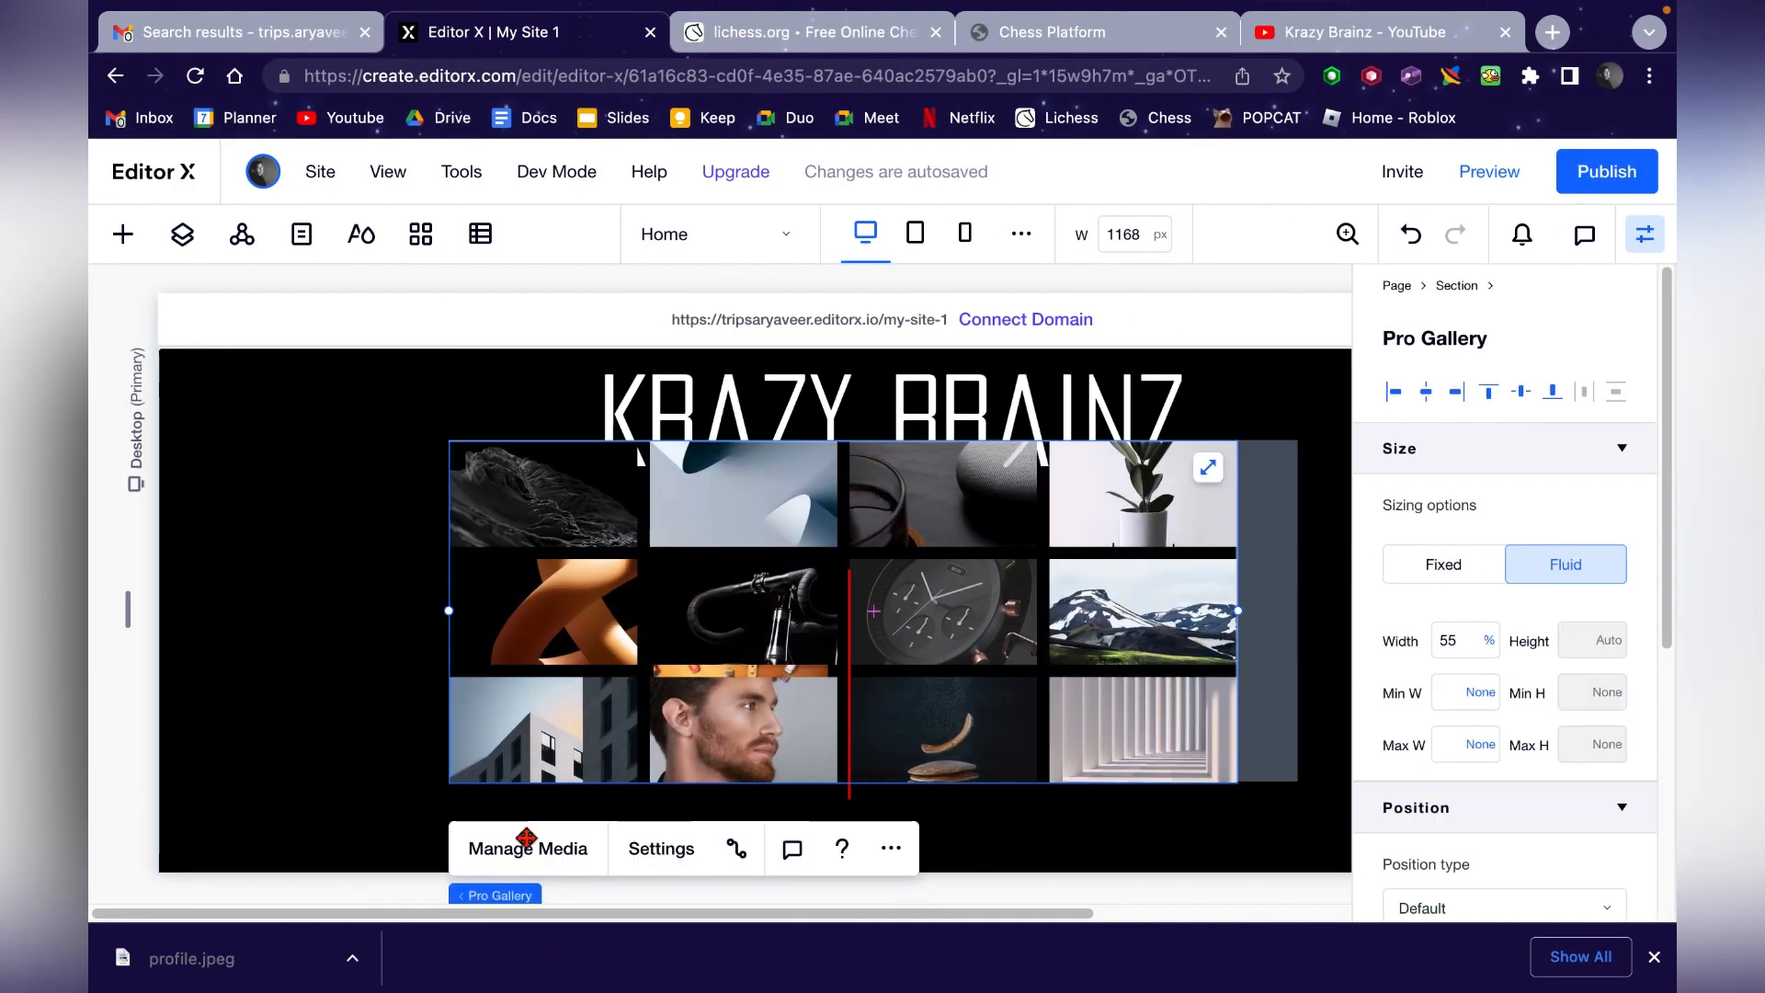
- Move the gallery slightly lower and add the Roblox logo, guitar, circuit board and Rubik's cube images to its media
click(531, 853)
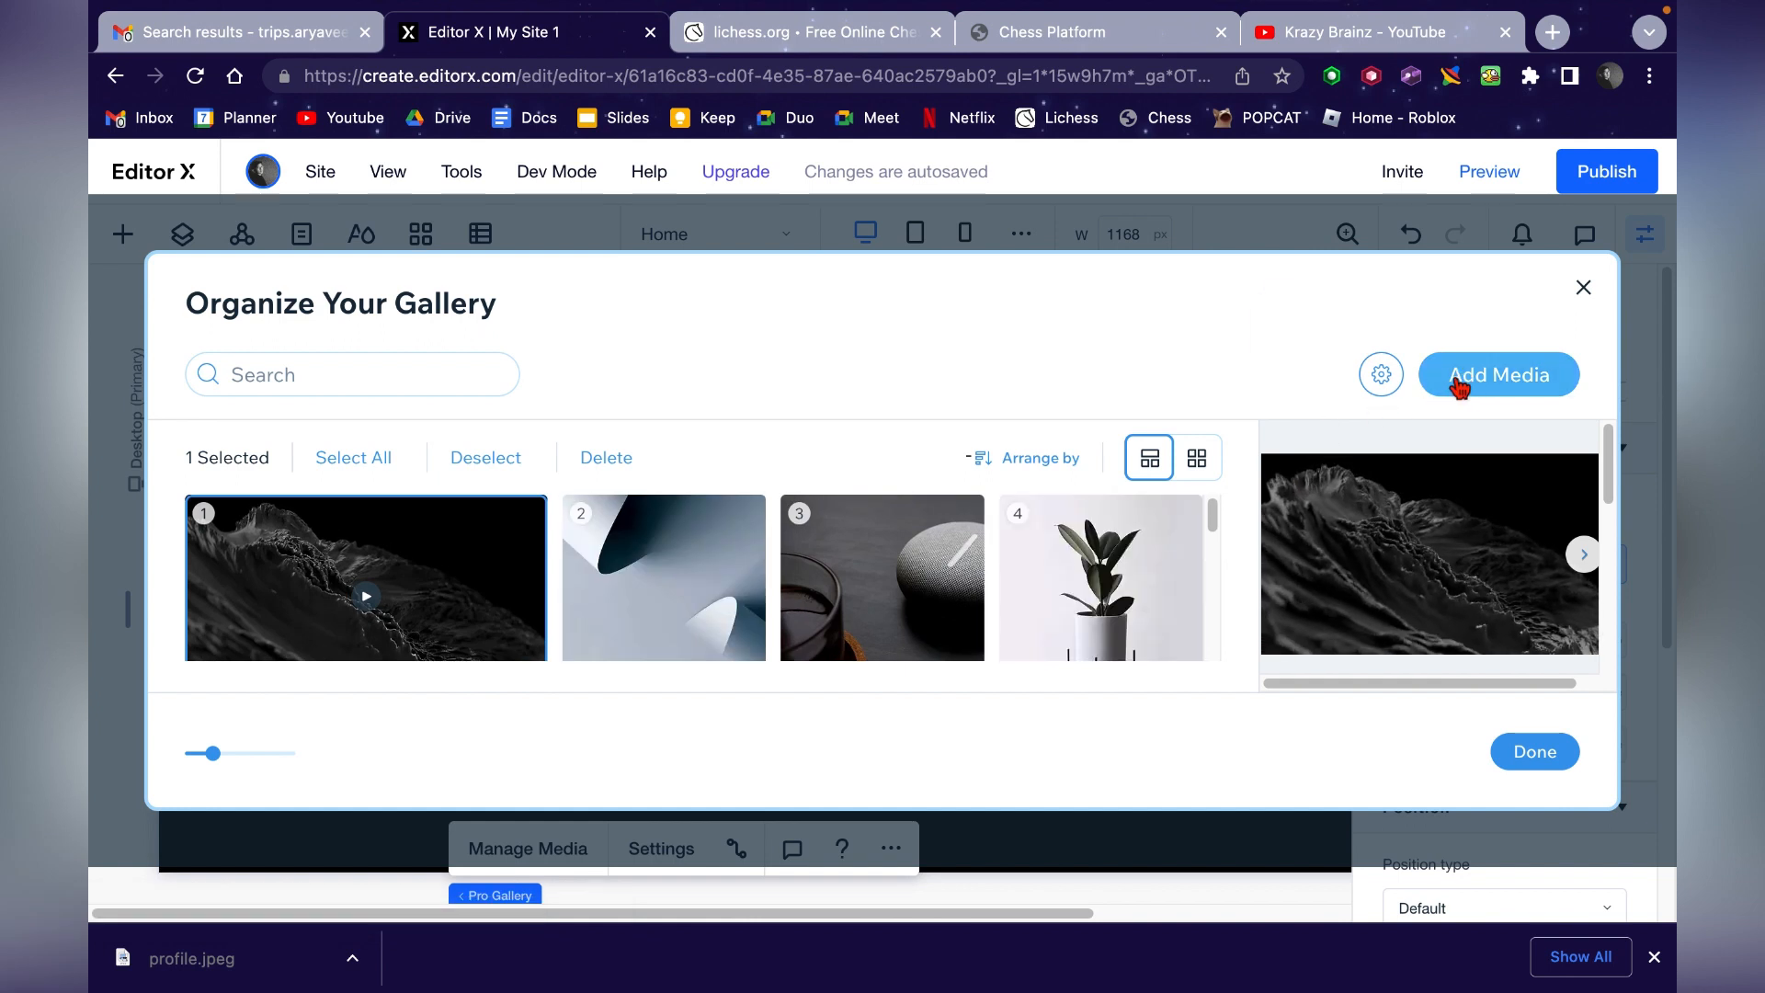
scroll(935, 592, down, 5)
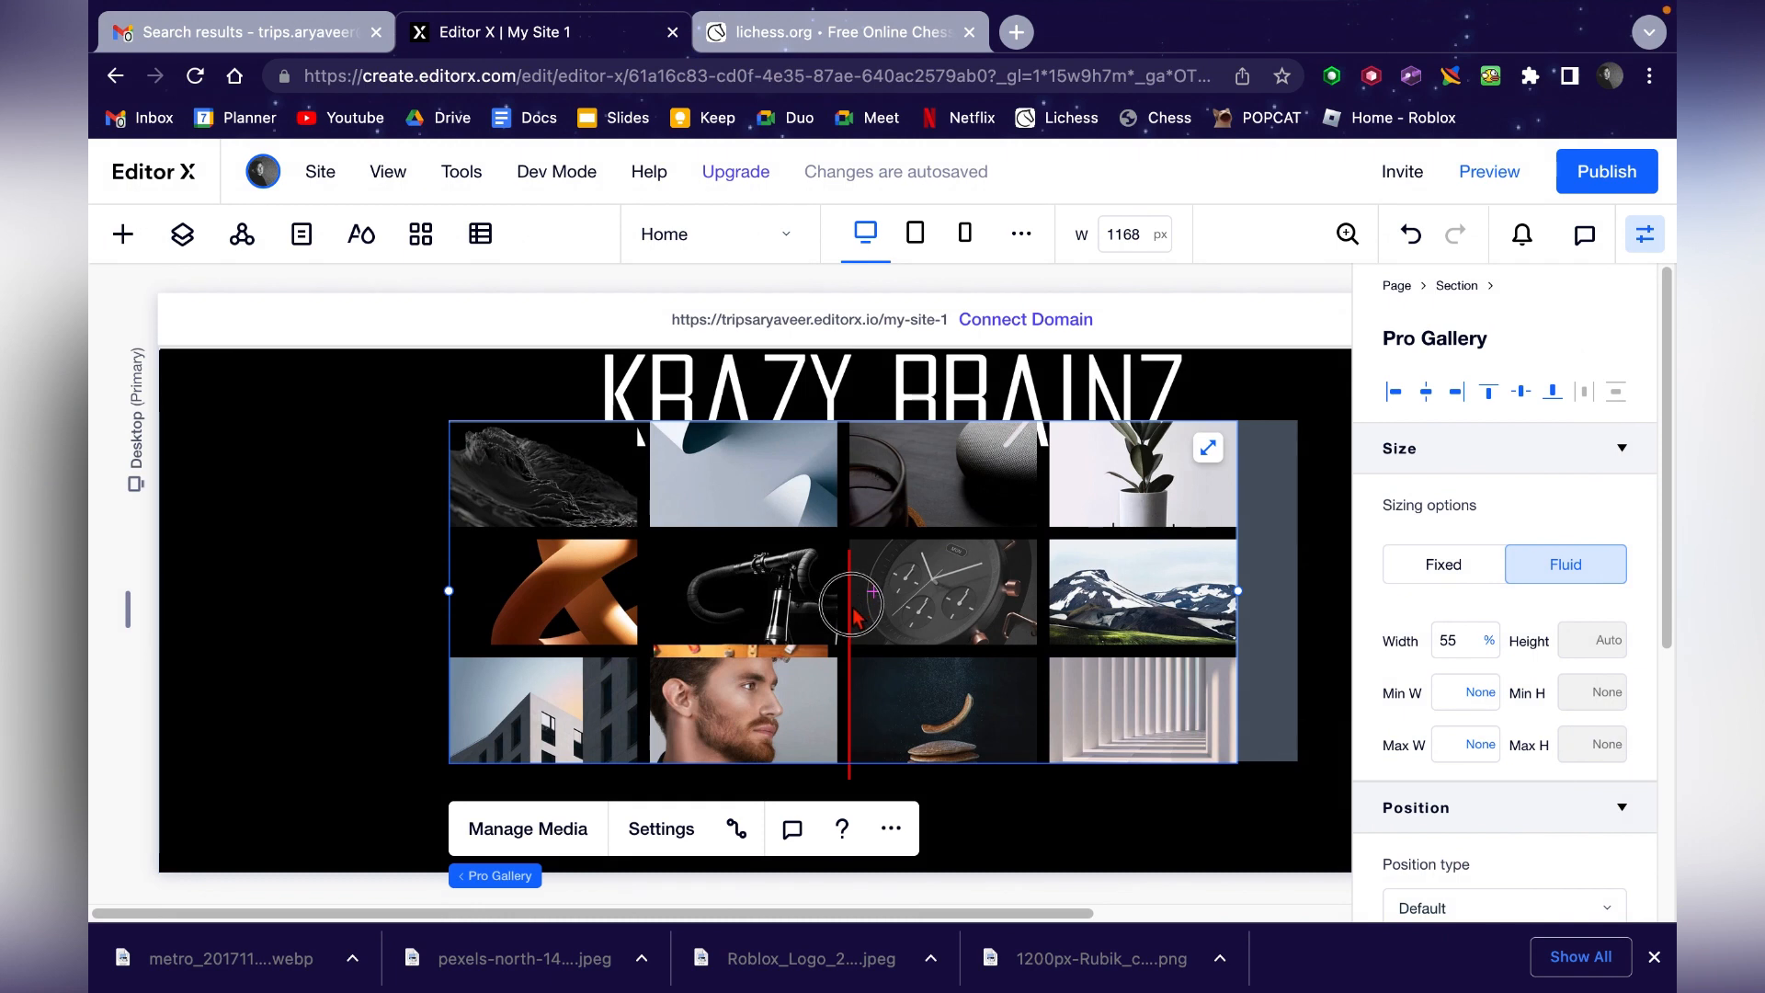
drag(858, 617, 524, 823)
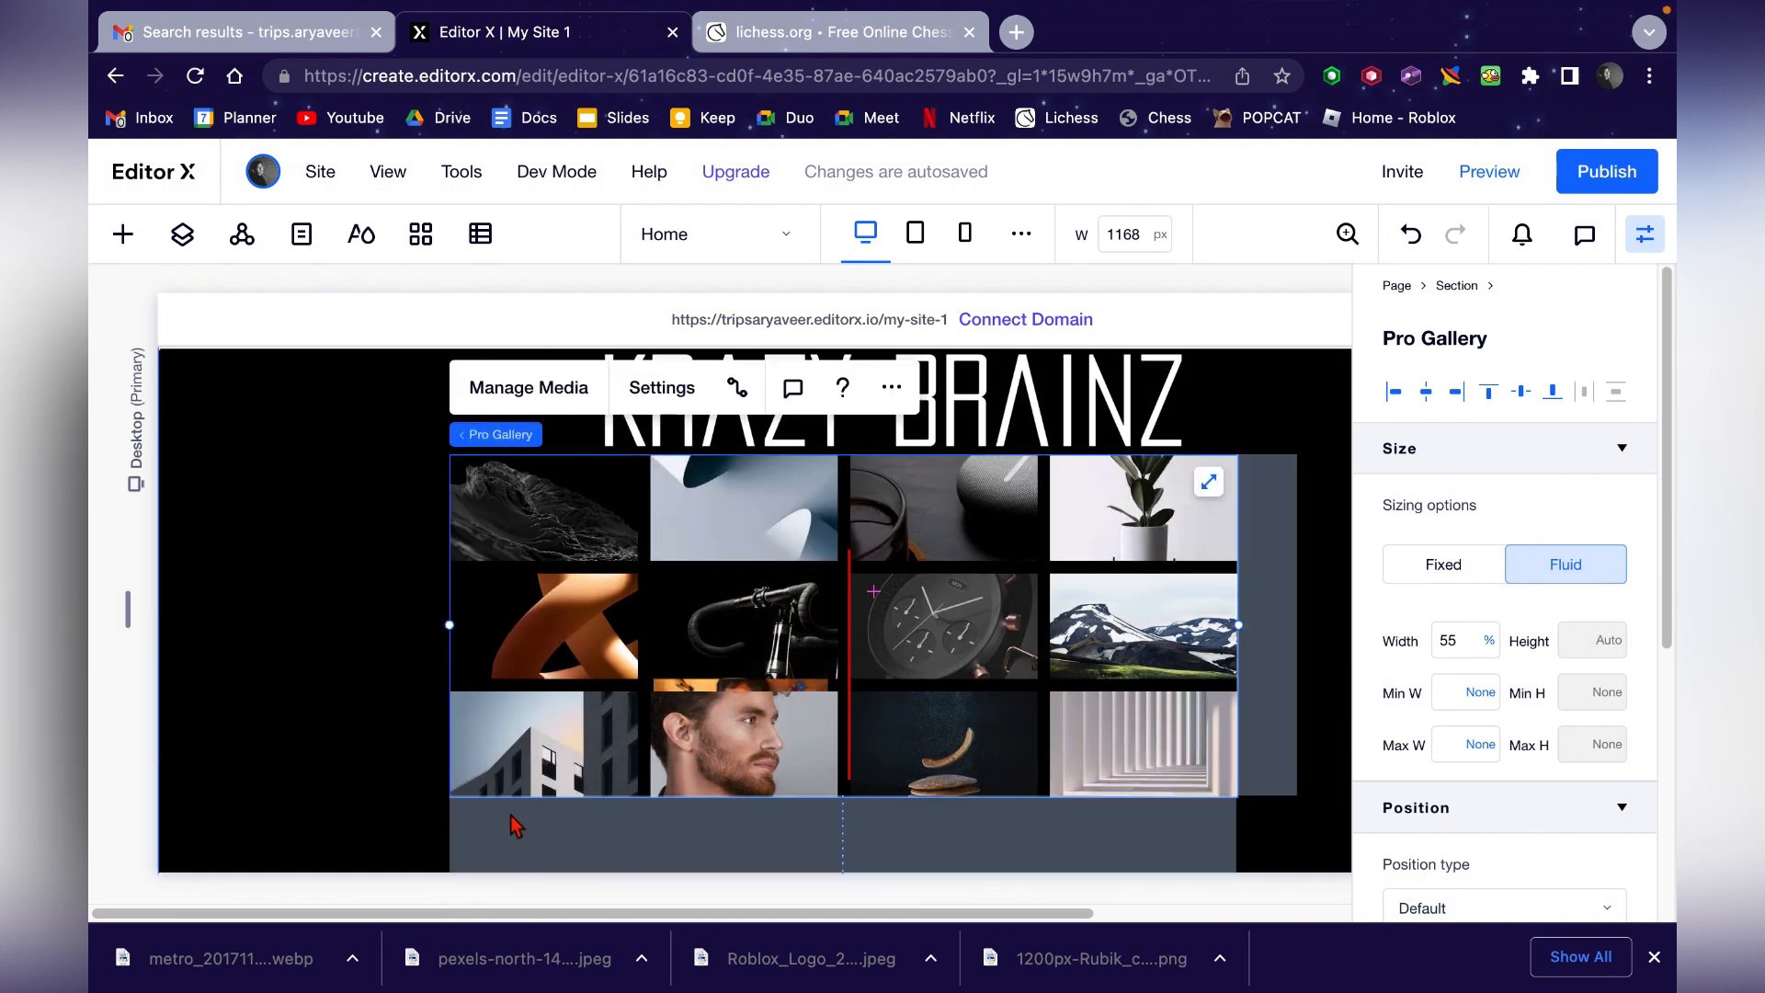
click(548, 398)
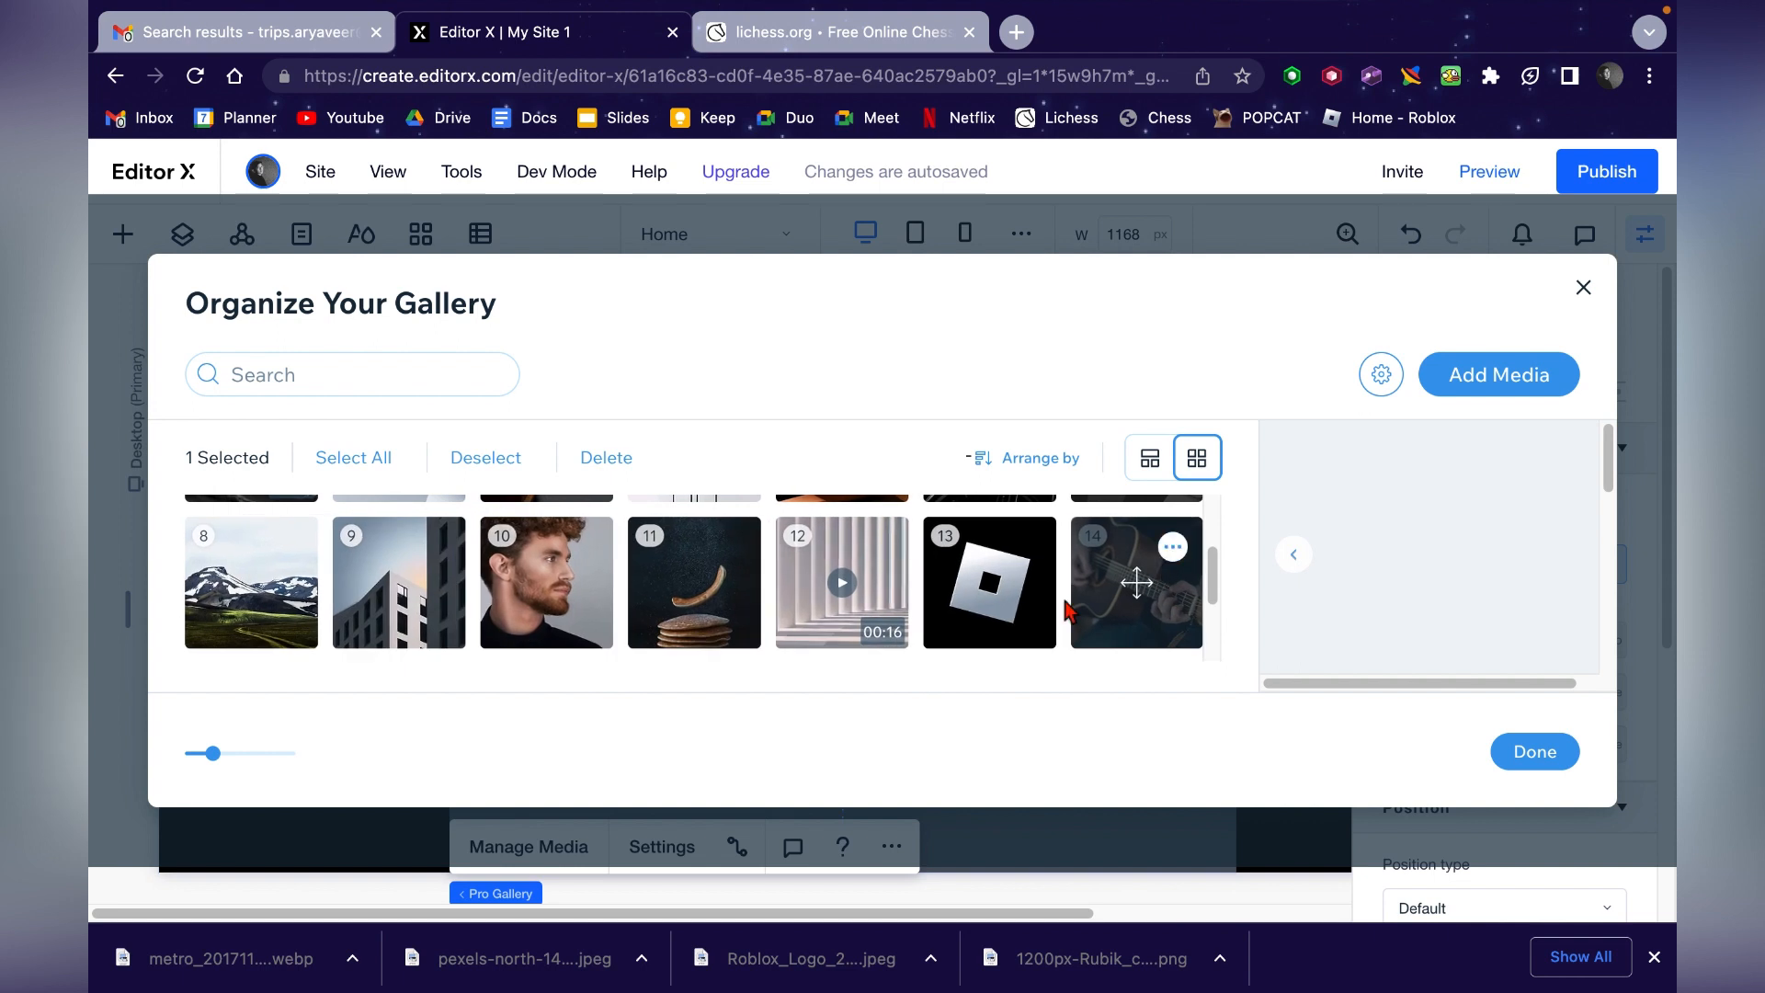
scroll(774, 547, up, 2)
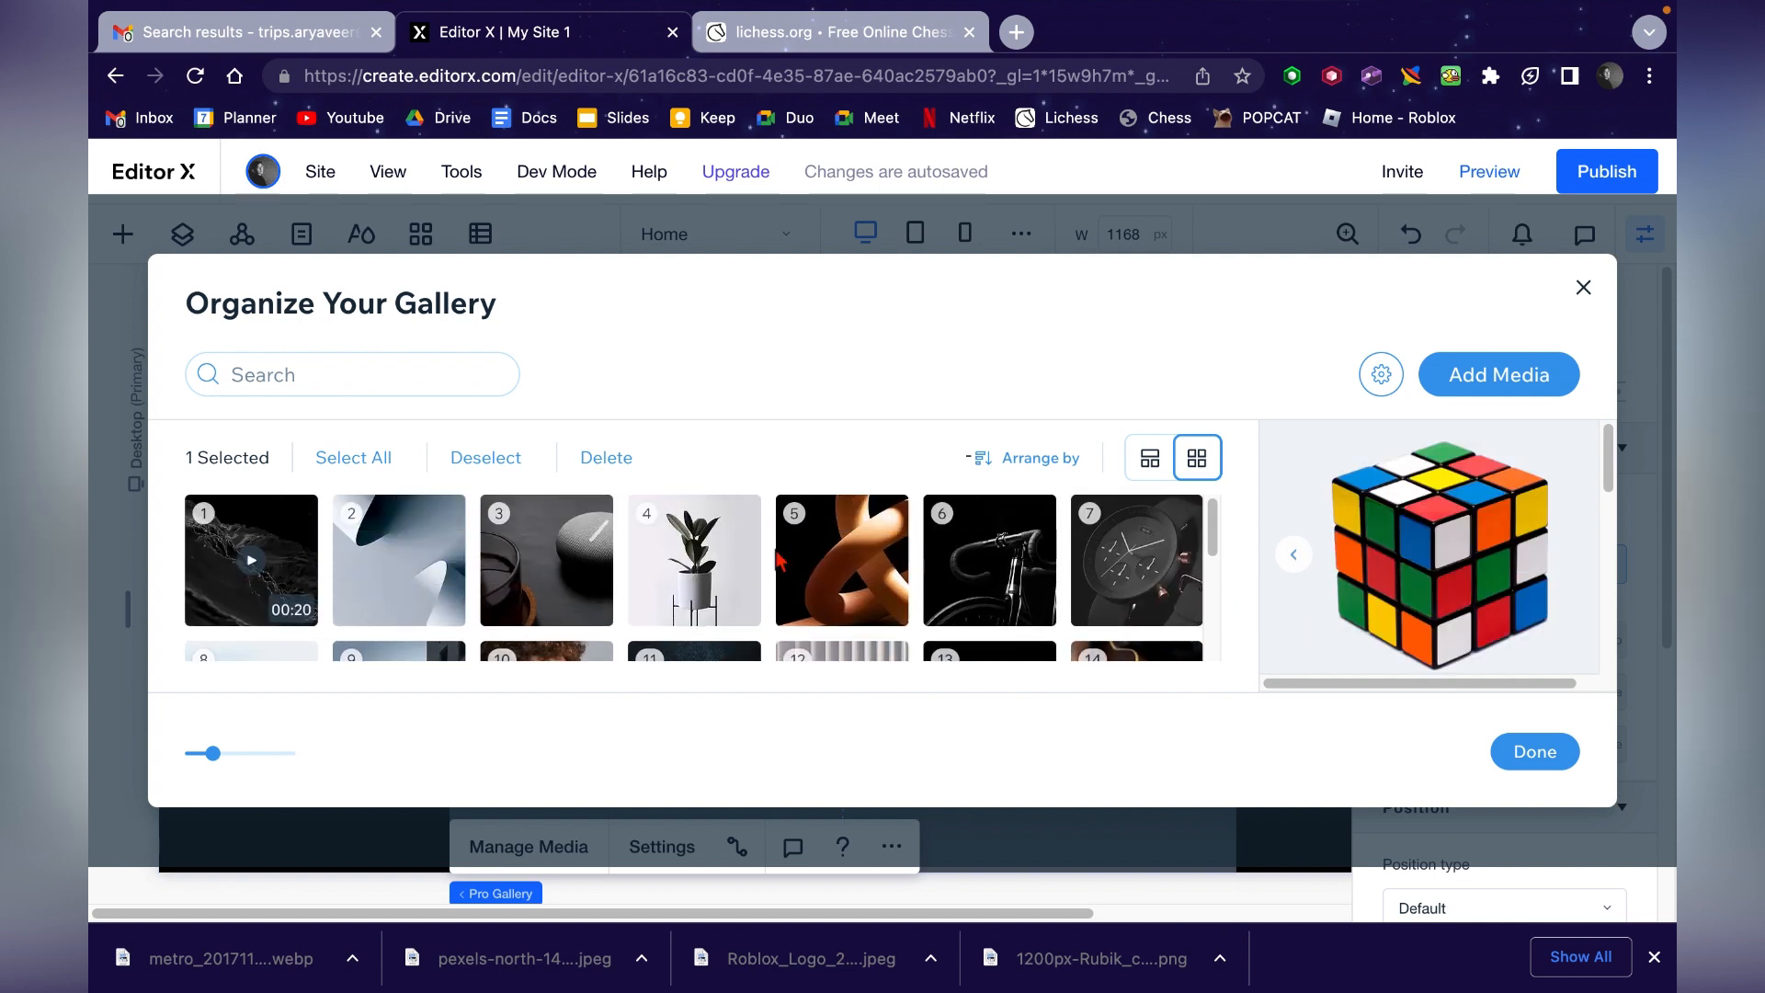
- Remove all the sample media from the gallery, move the Rubik's cube image to first place and save the arrangement
click(287, 525)
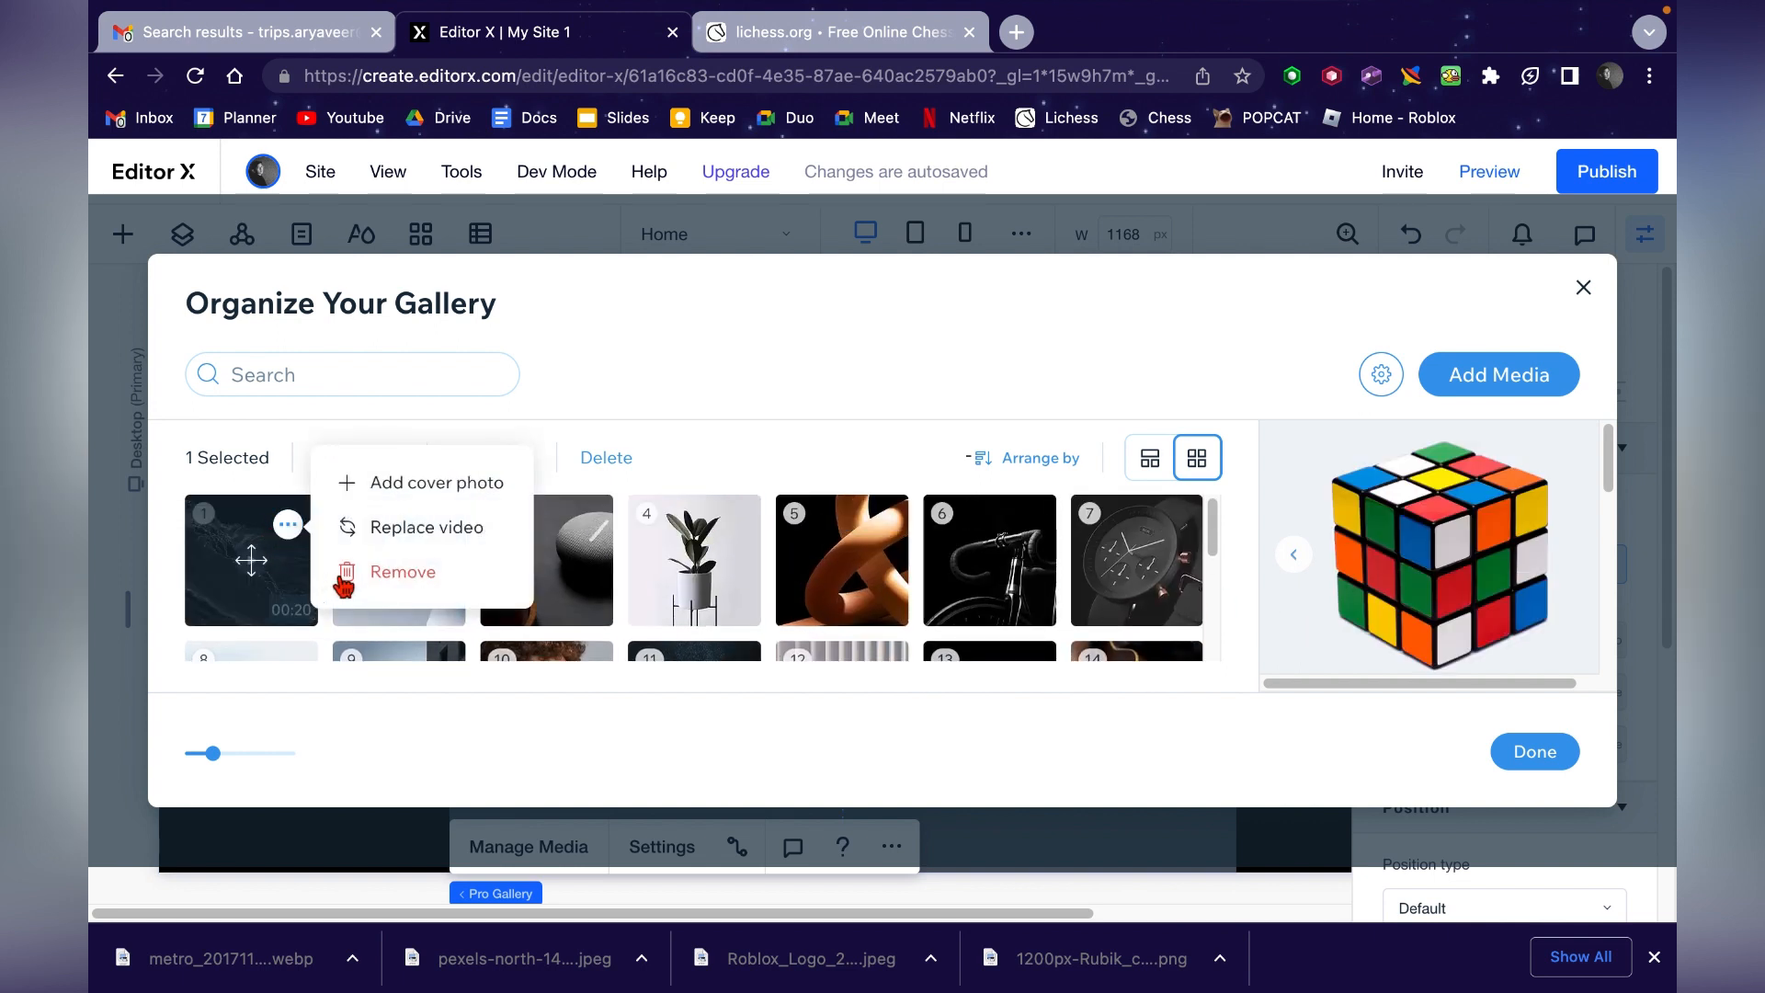
click(348, 571)
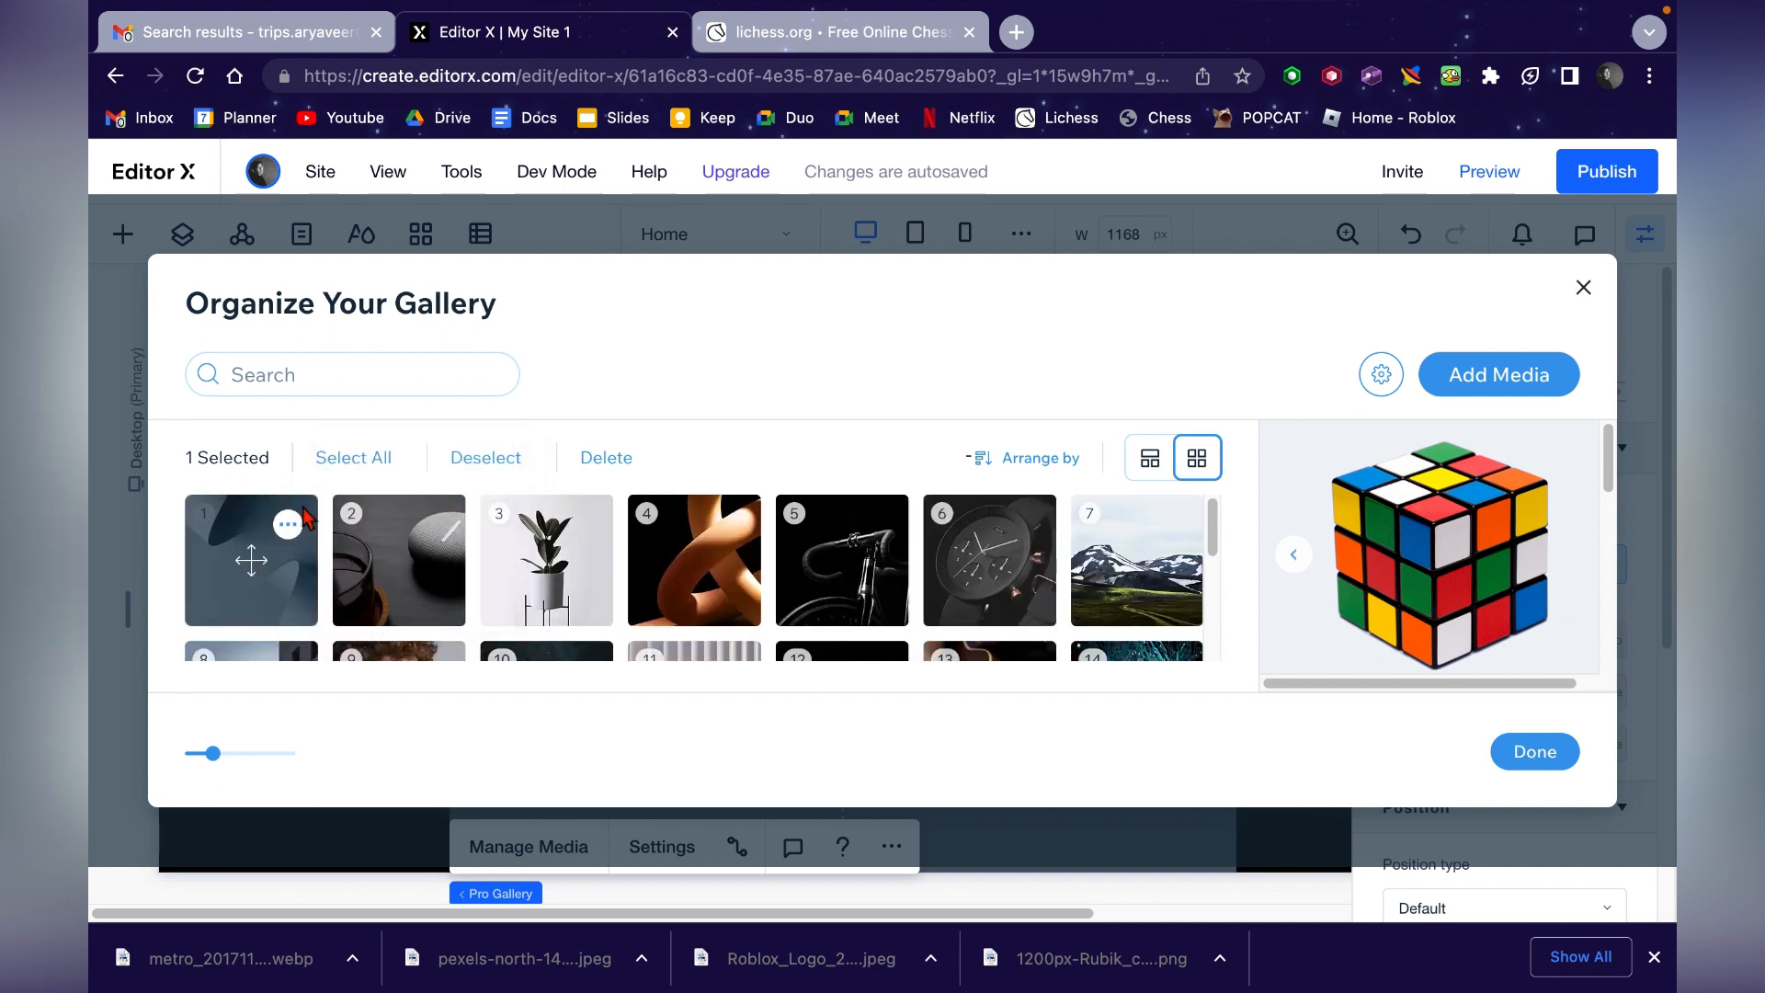
click(288, 524)
click(385, 620)
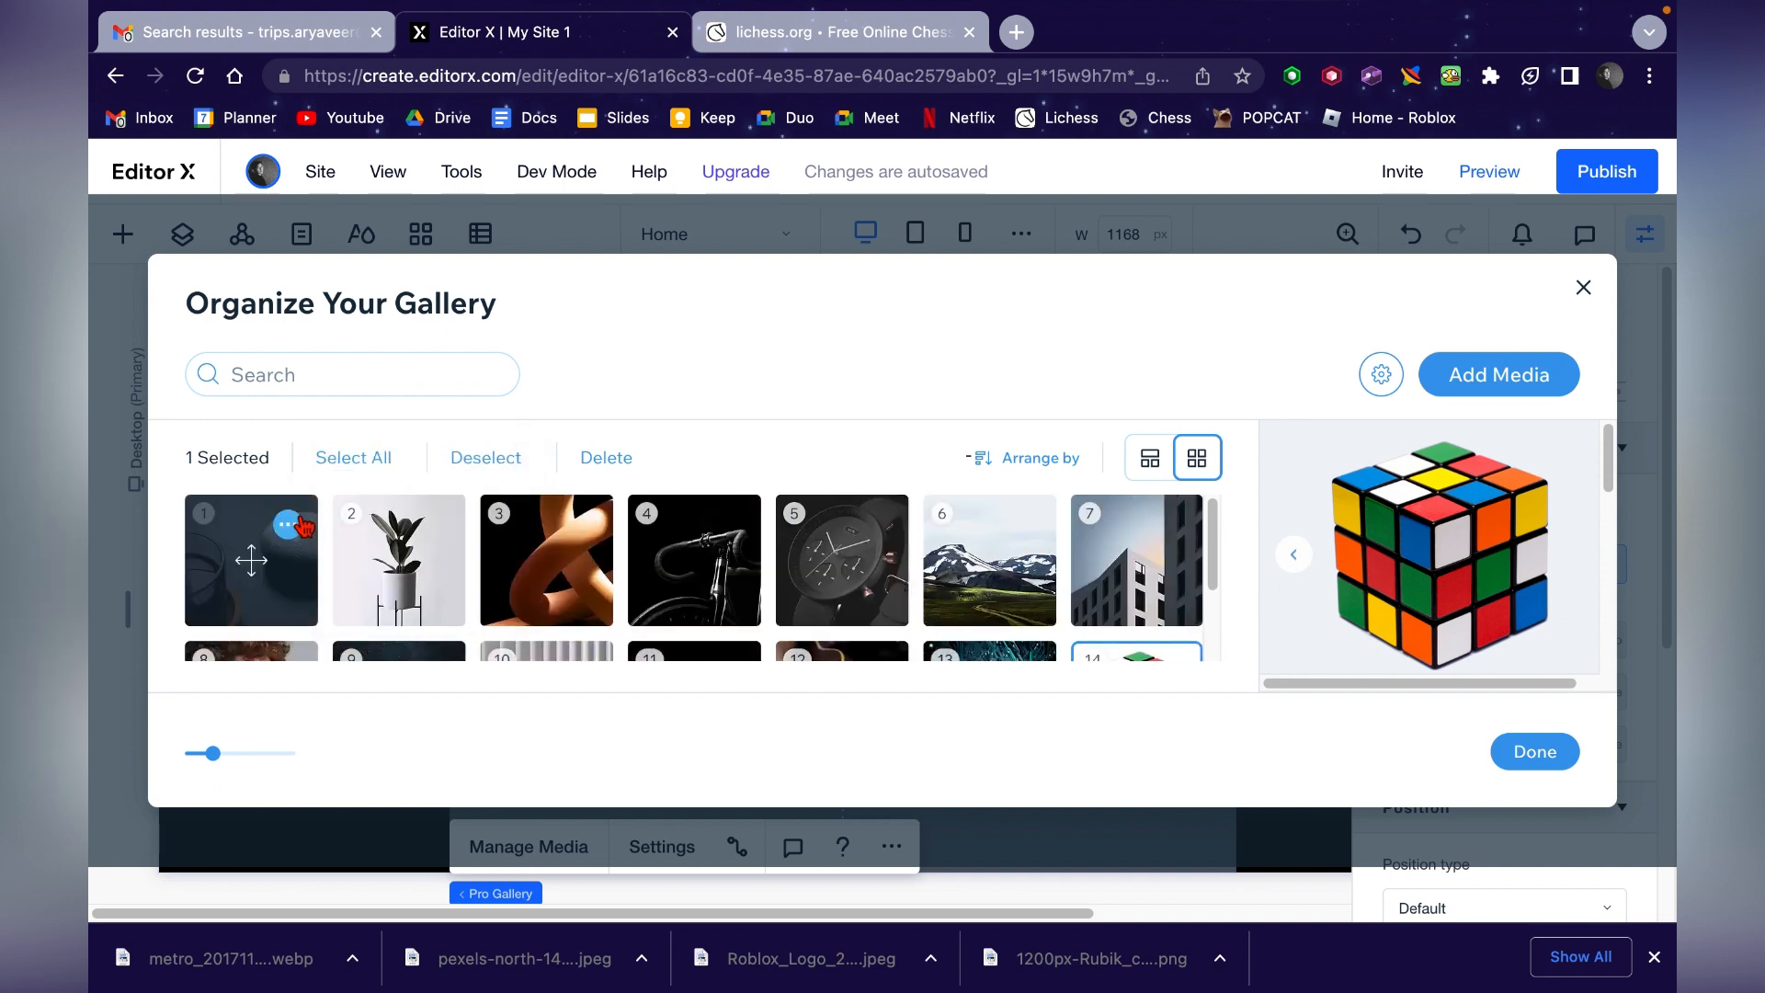
click(288, 524)
click(342, 578)
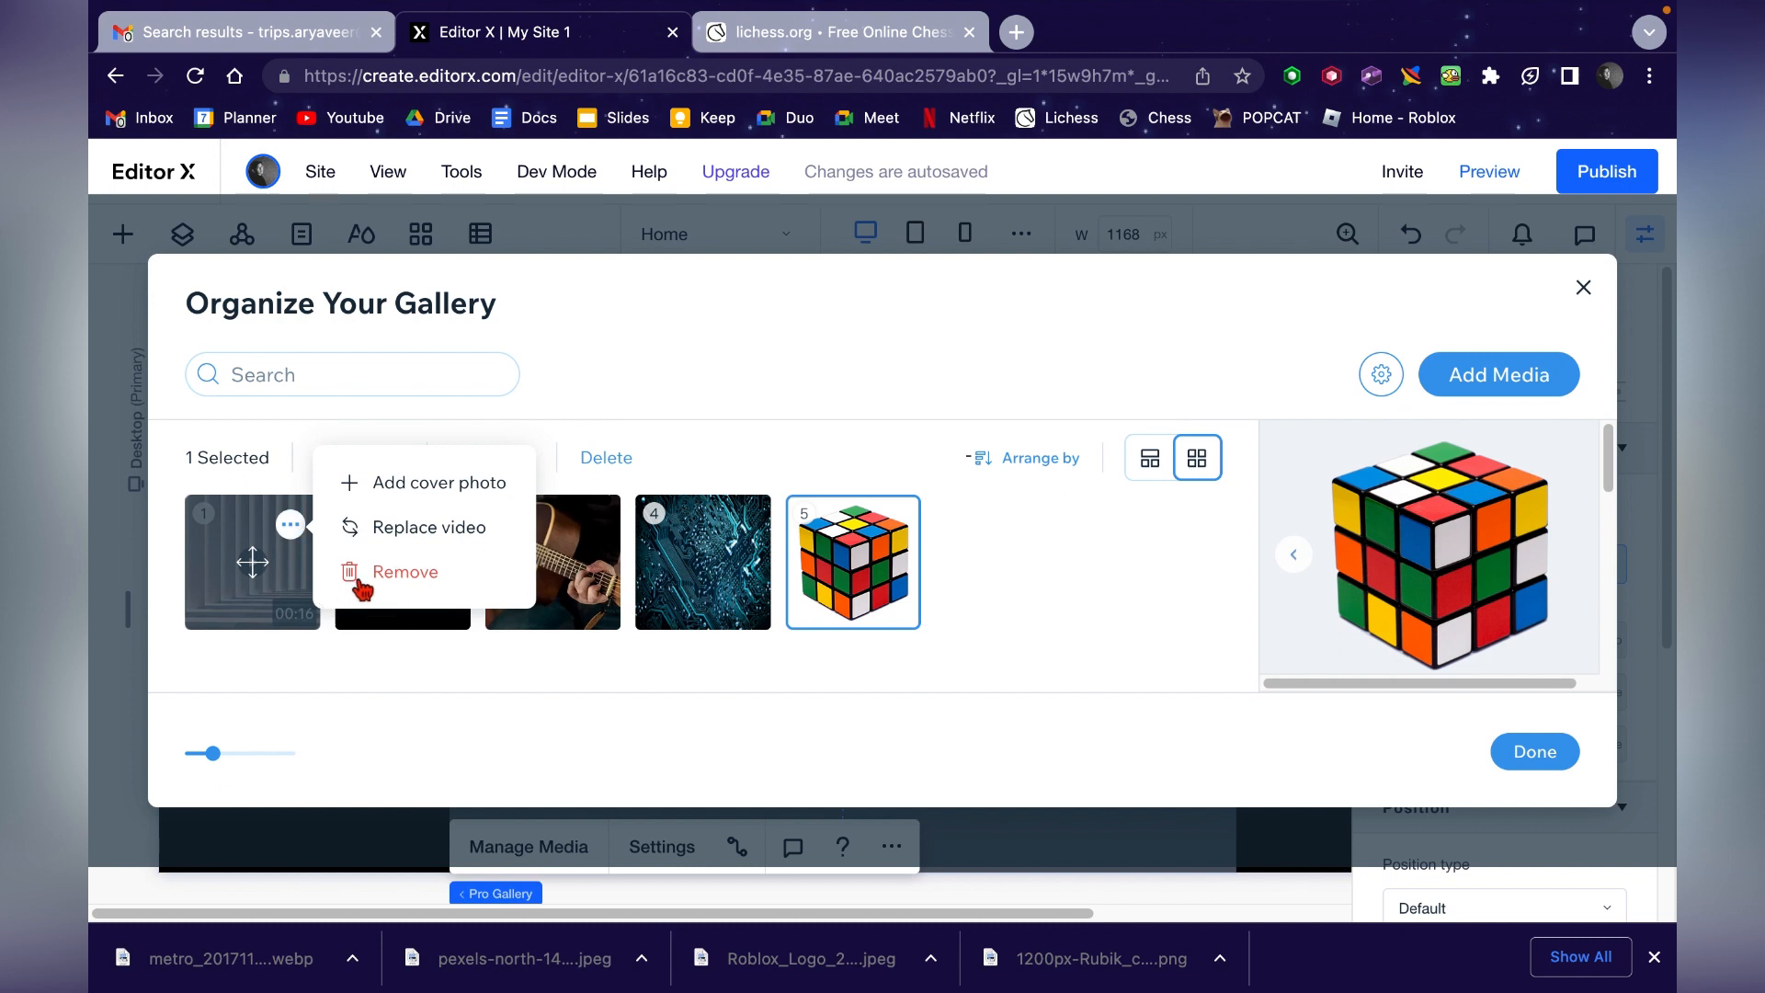
click(361, 573)
drag(704, 563, 271, 621)
click(1548, 741)
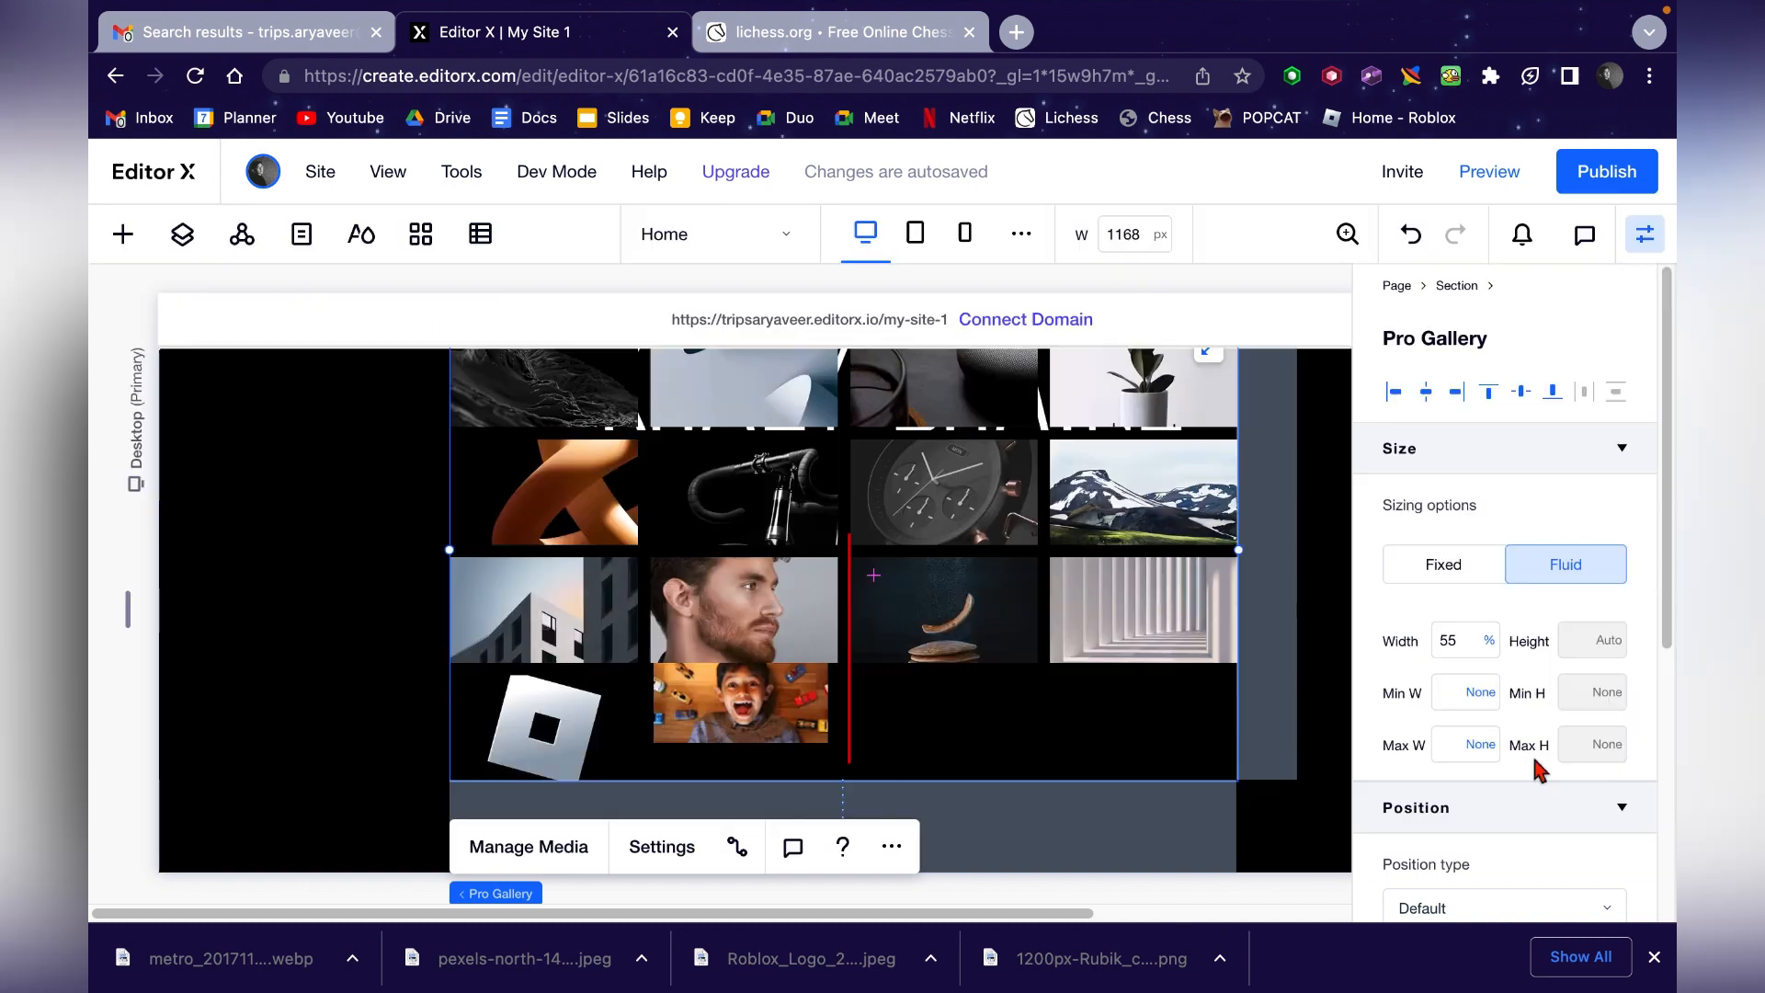
- Widen the gallery to 58.2% of the section
scroll(1026, 722, up, 2)
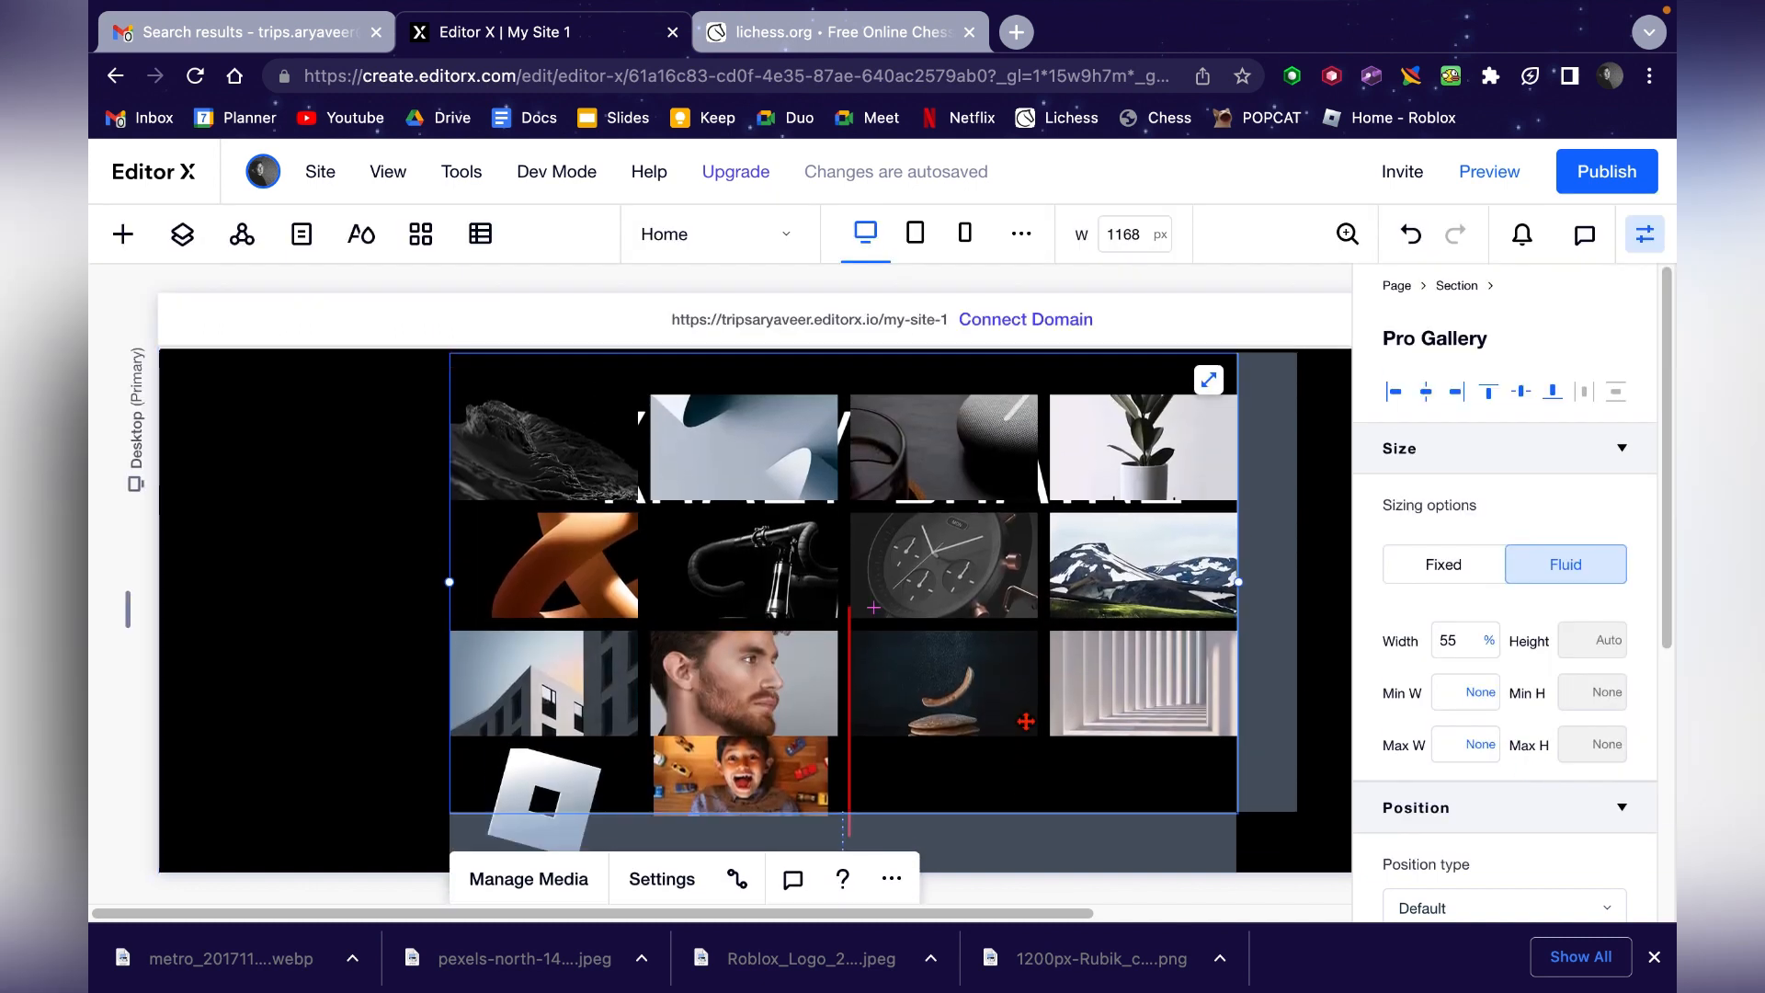
scroll(1026, 721, down, 3)
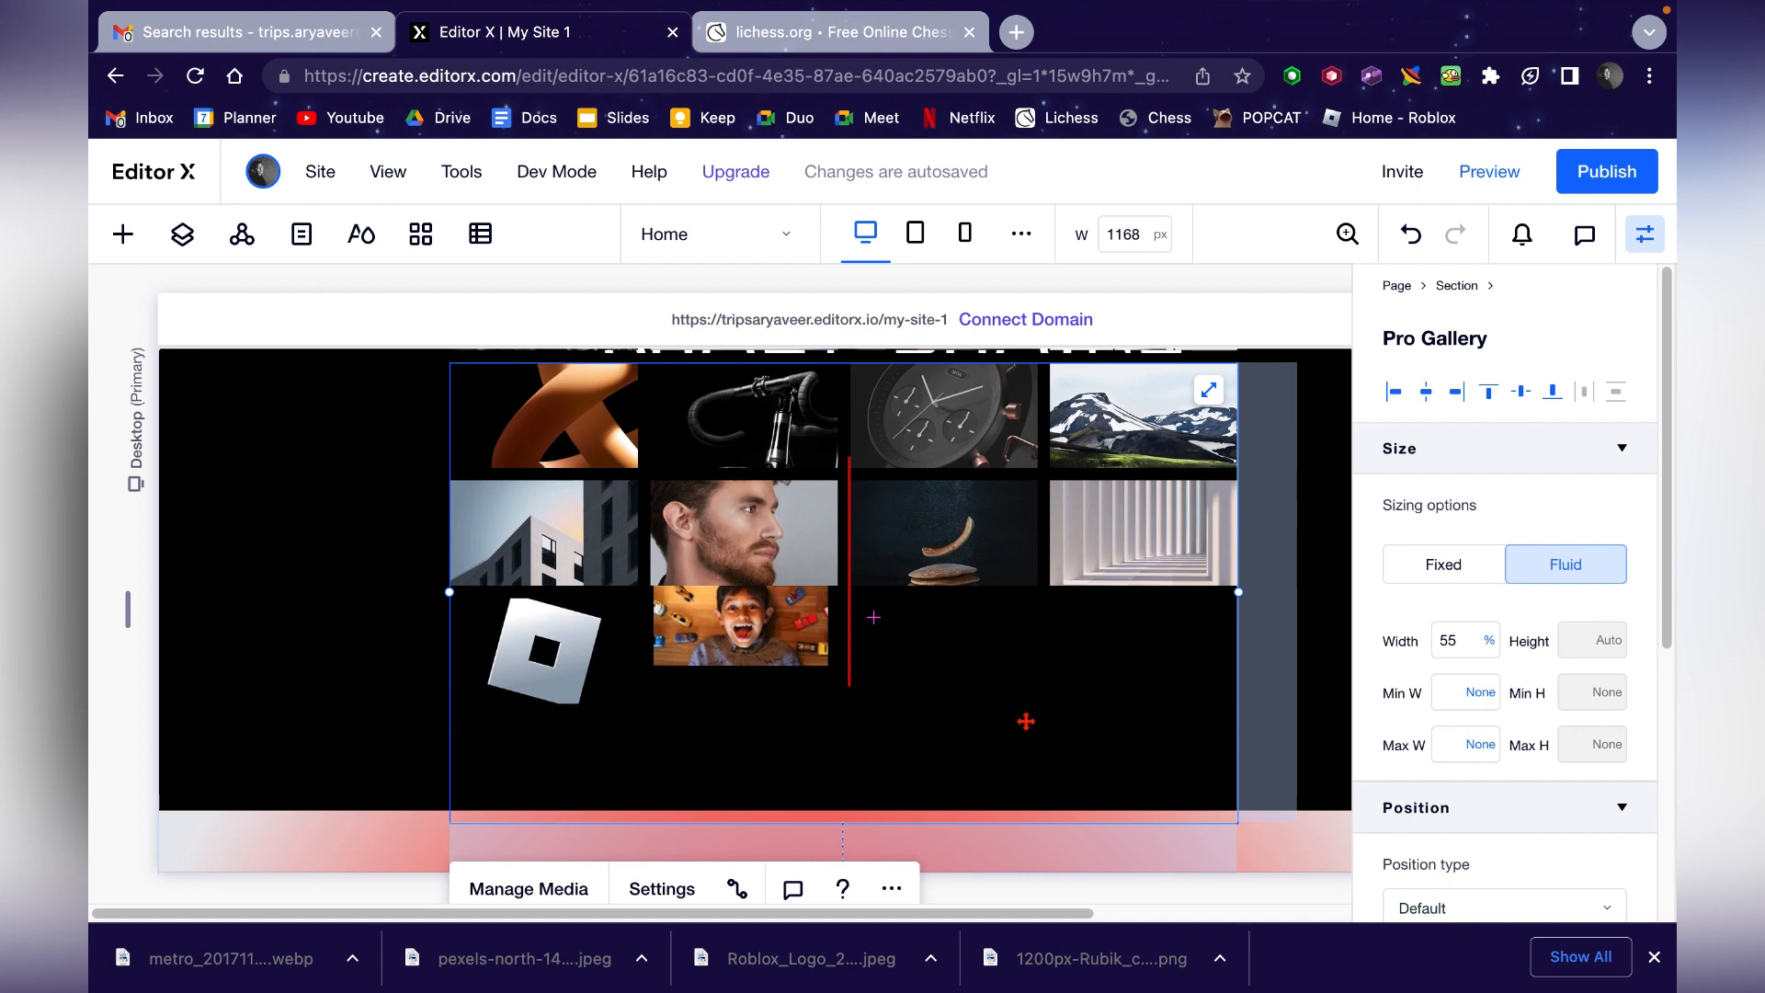
scroll(1026, 722, up, 1)
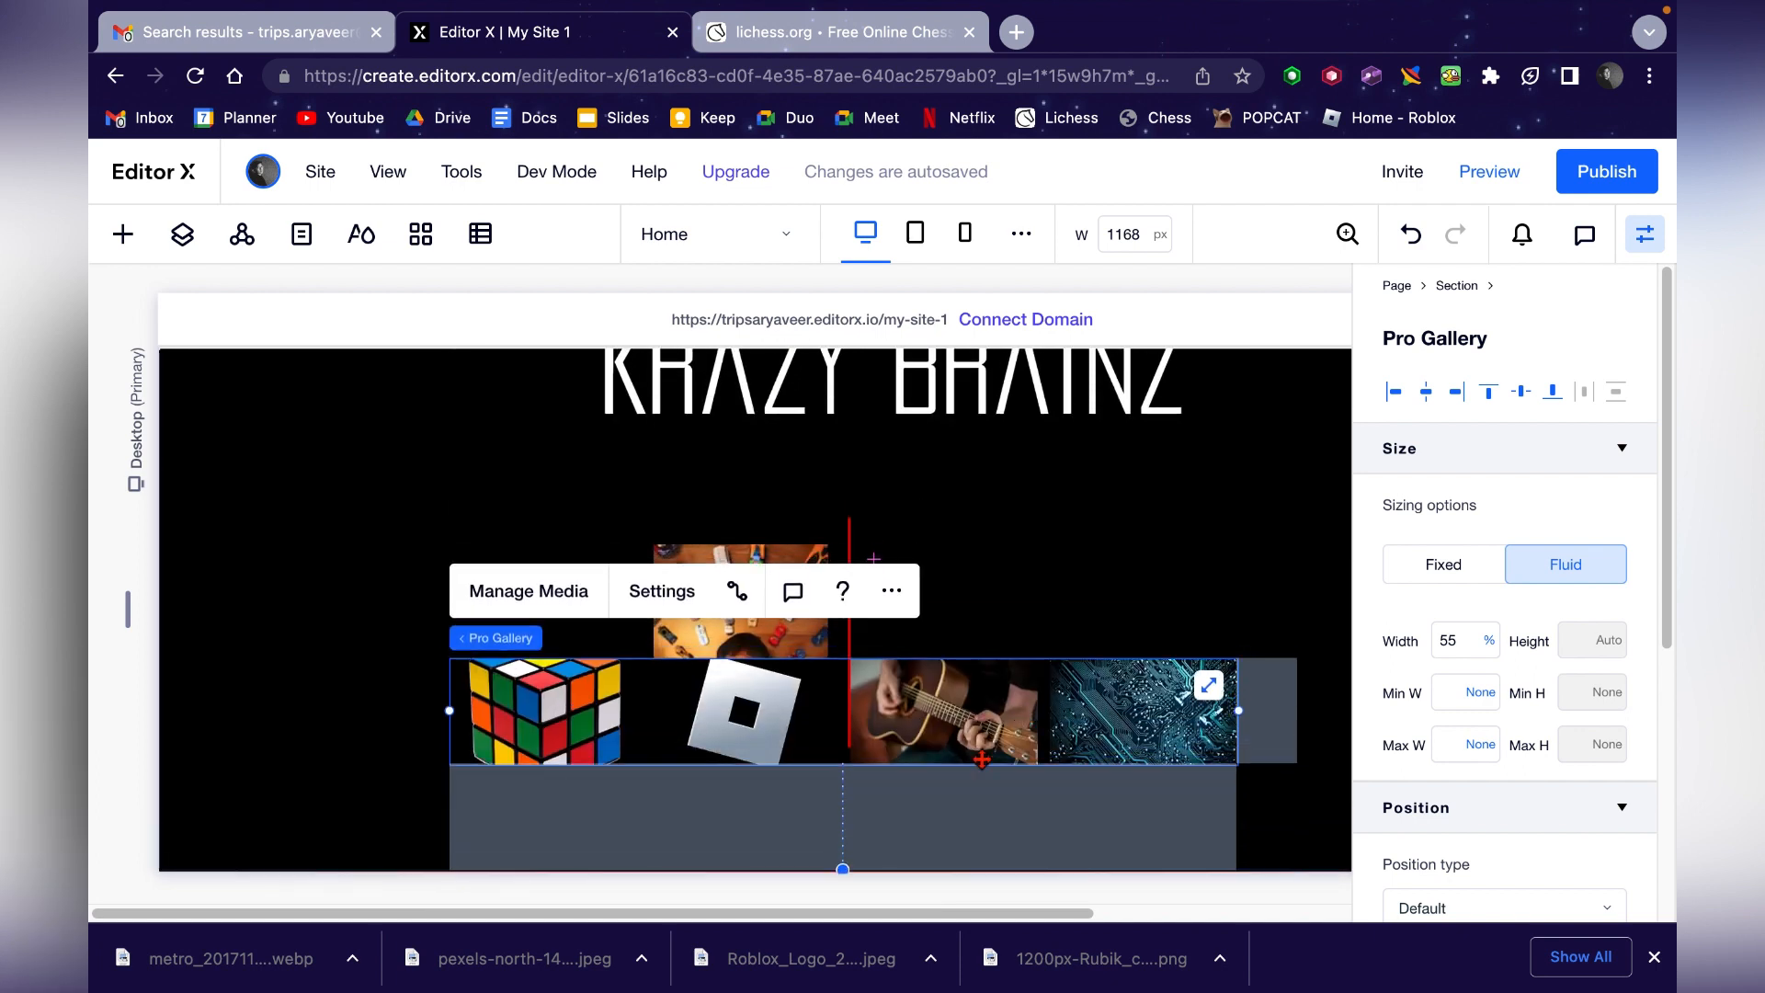
drag(1242, 720, 1061, 728)
drag(1189, 707, 1287, 706)
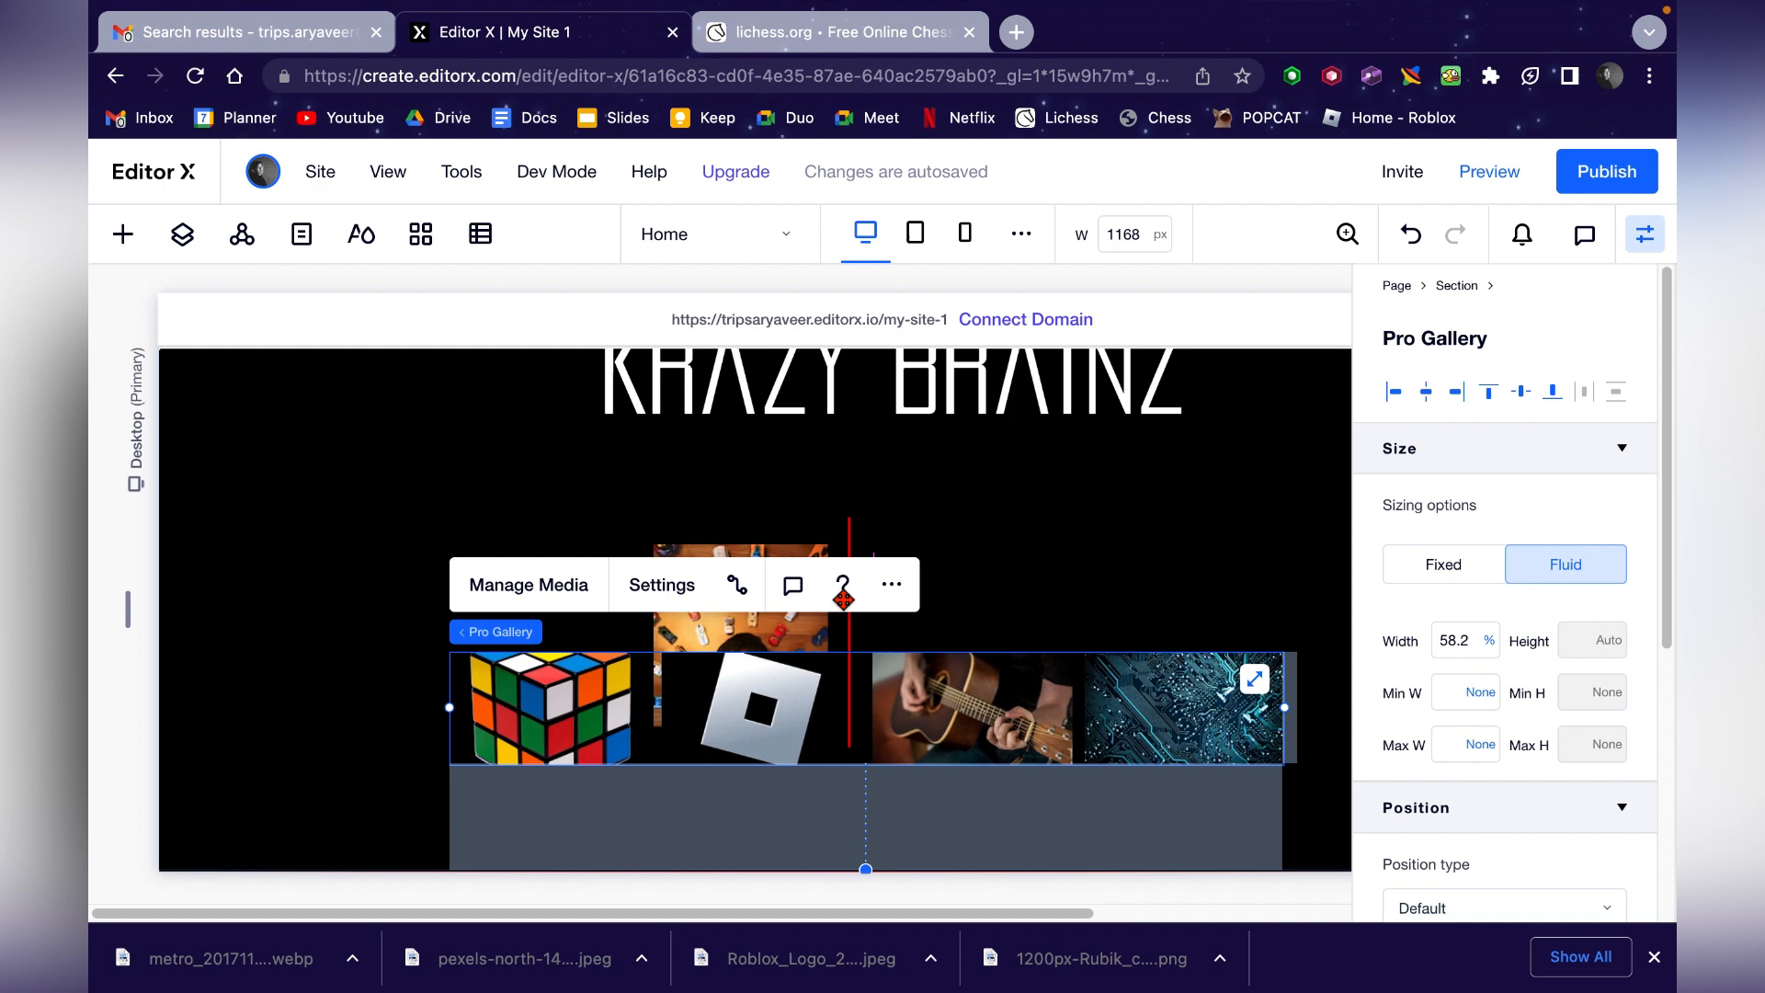
- Reorder the gallery media so the guitar comes first, followed by the Rubik's cube, the Roblox logo and the circuit board
click(501, 592)
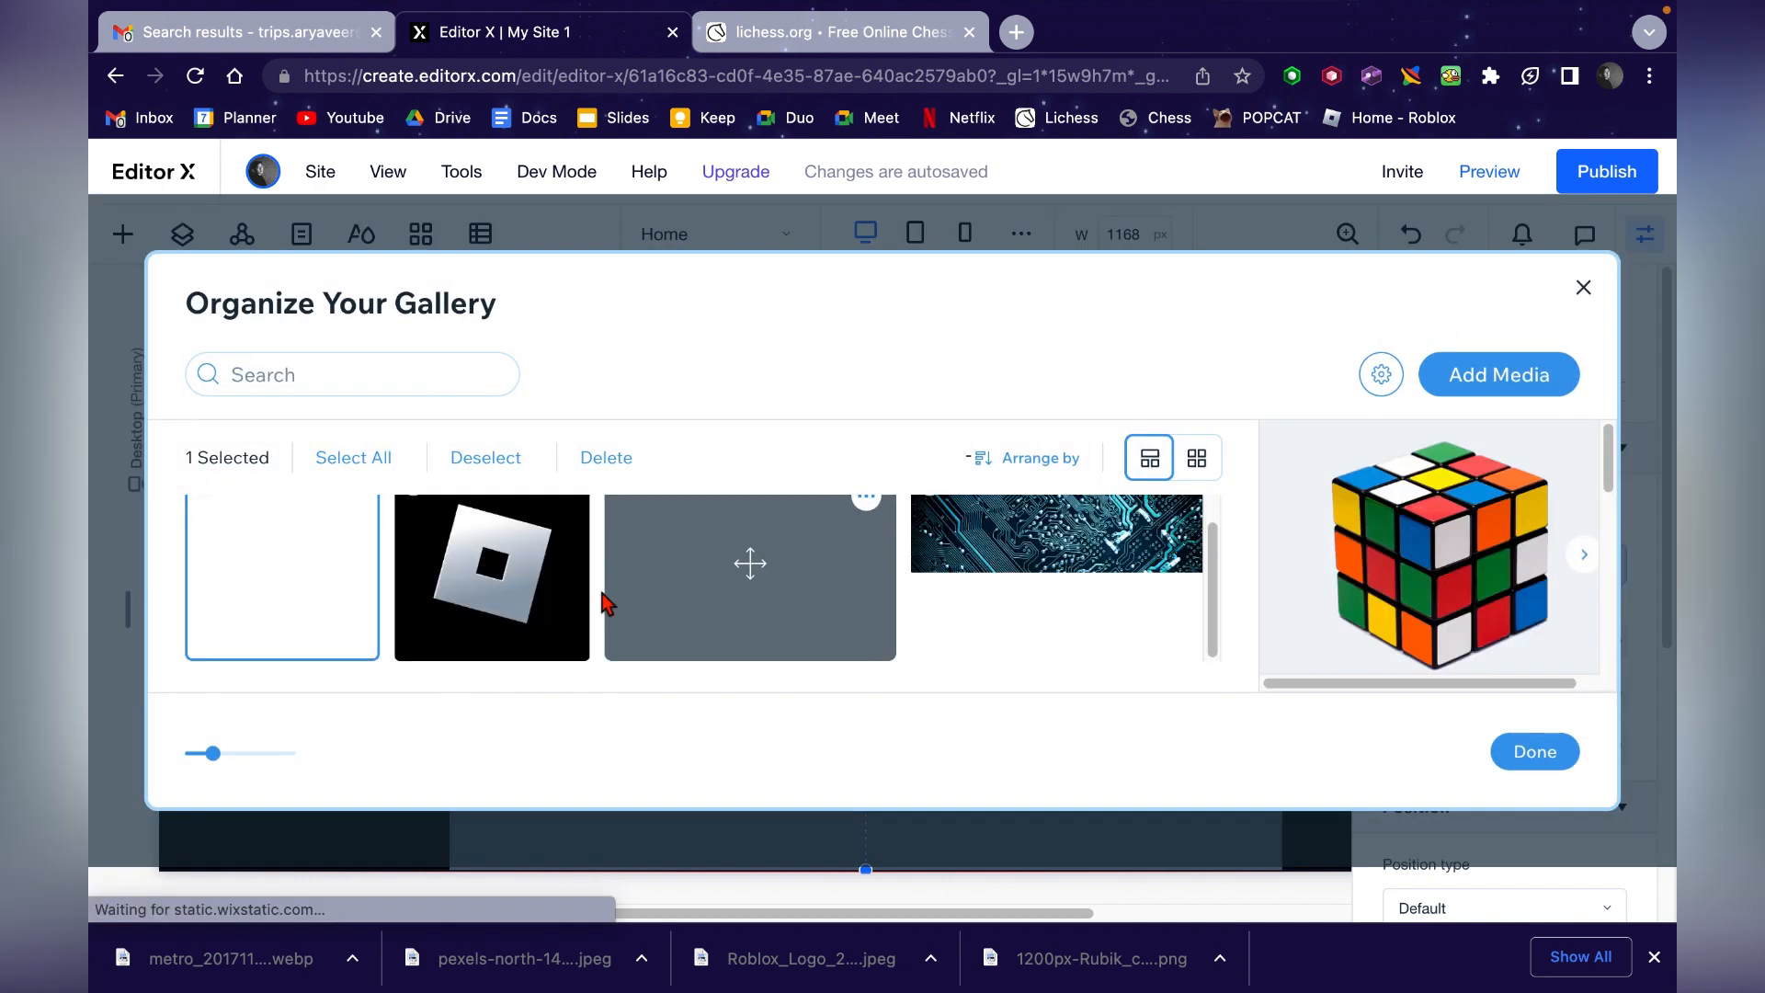
drag(763, 588, 375, 722)
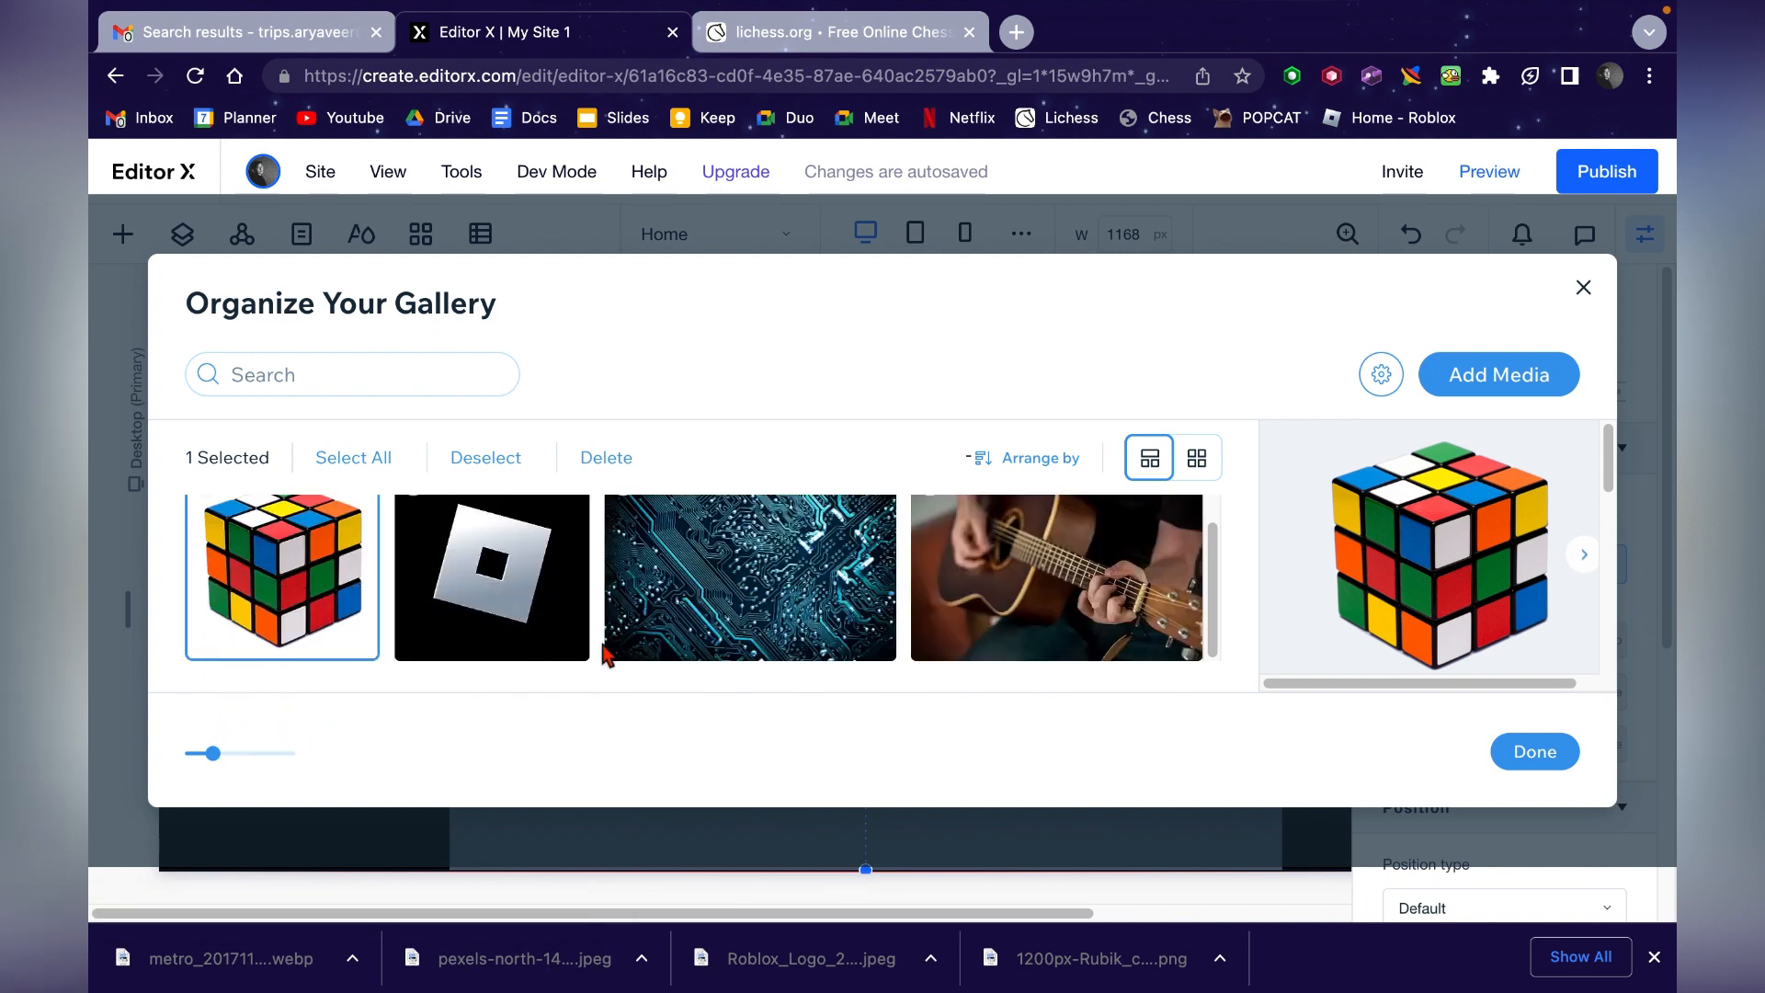
click(1197, 458)
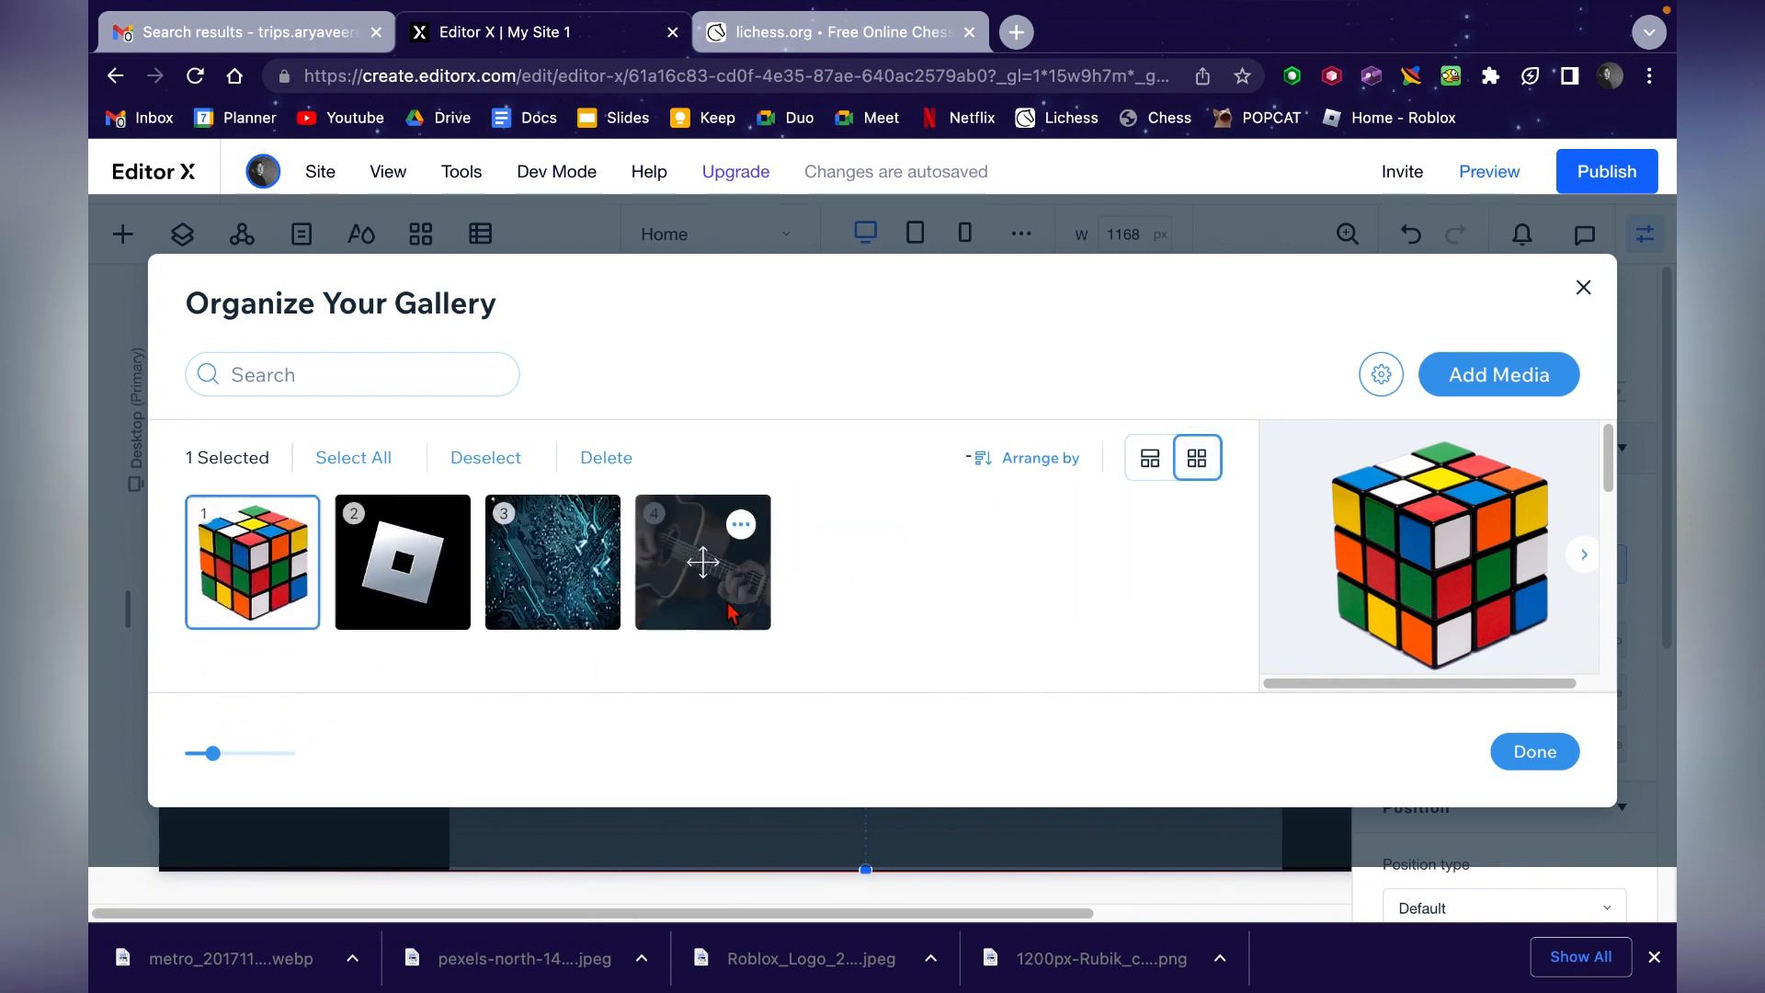
drag(476, 726, 257, 616)
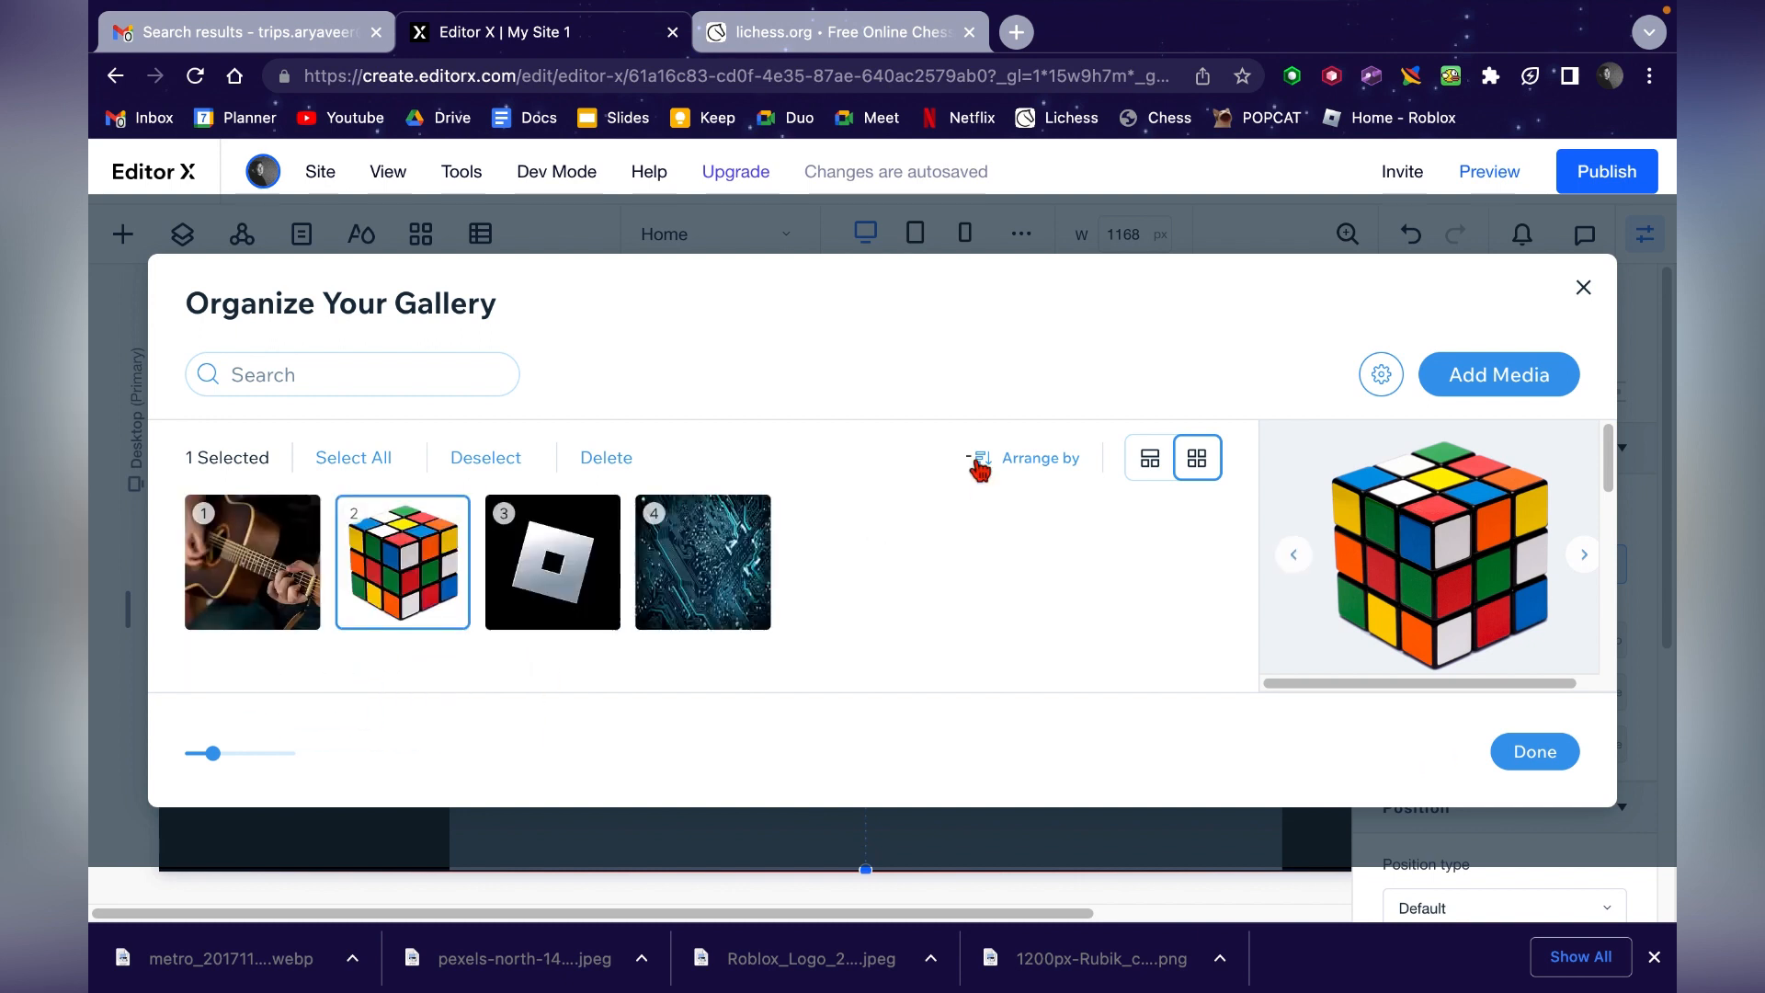
- Shrink the gallery organizer's thumbnails to the smallest size and try rearranging the images in both thumbnail layouts
click(1149, 457)
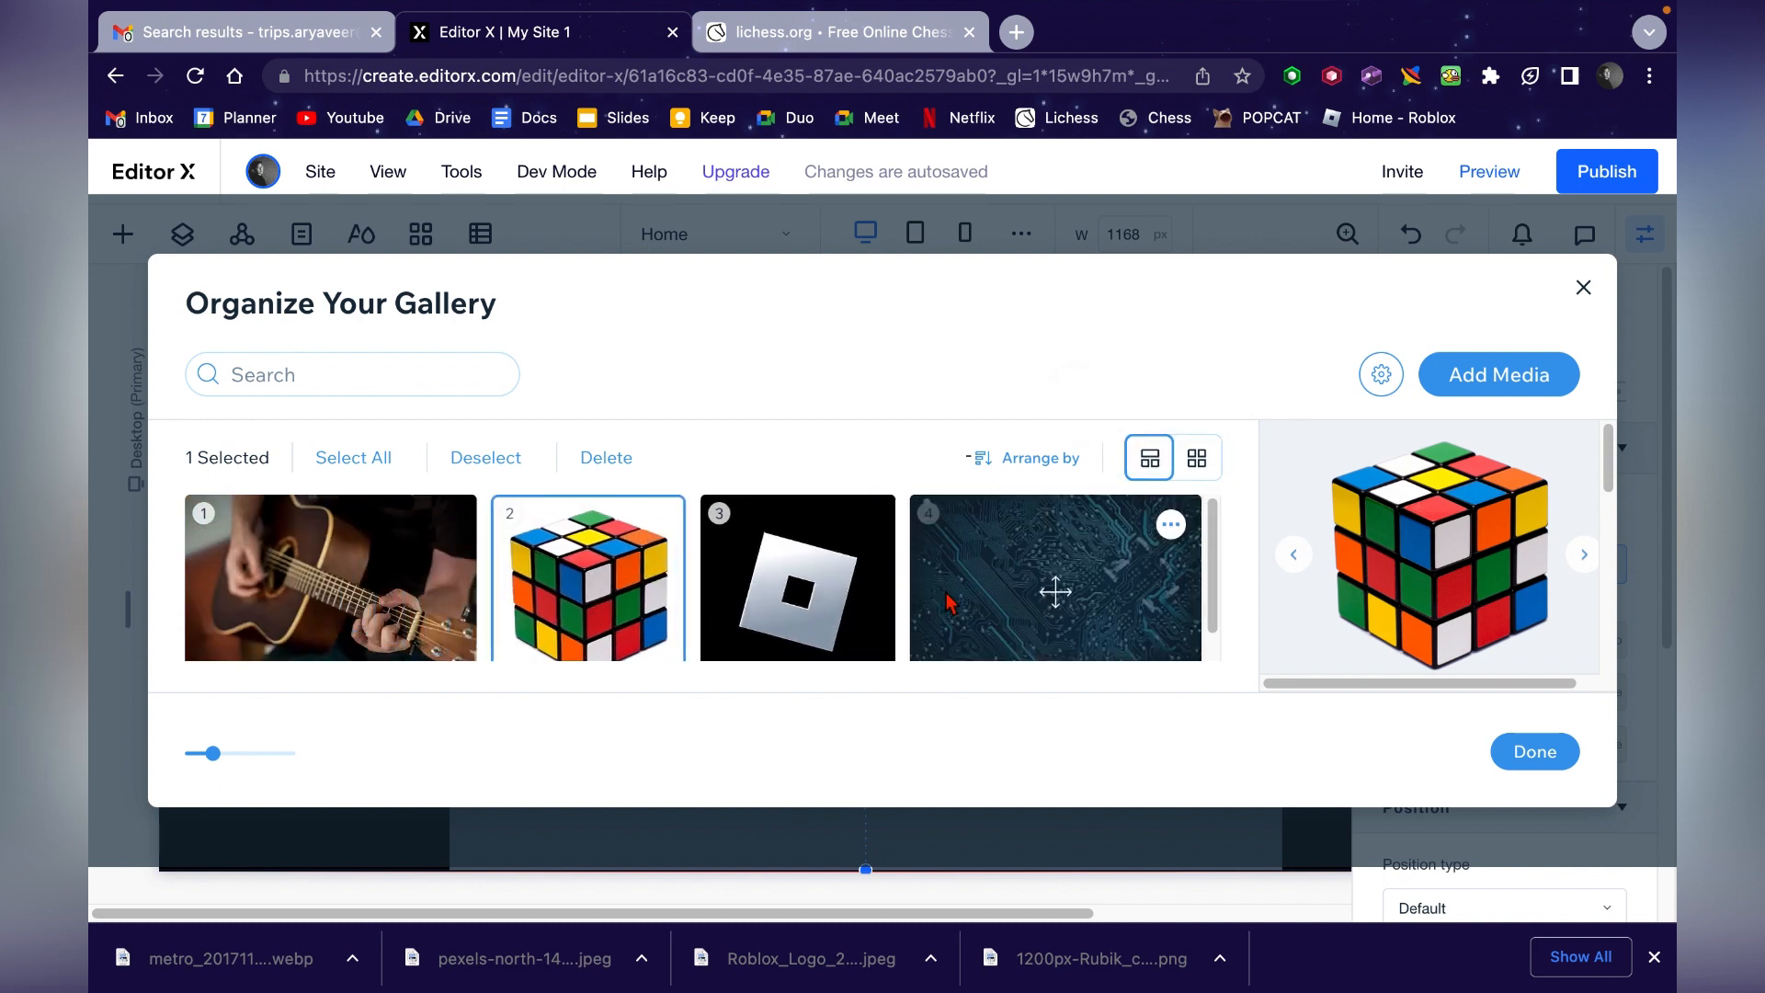
drag(1129, 614, 303, 644)
drag(223, 759, 185, 754)
drag(267, 551, 322, 693)
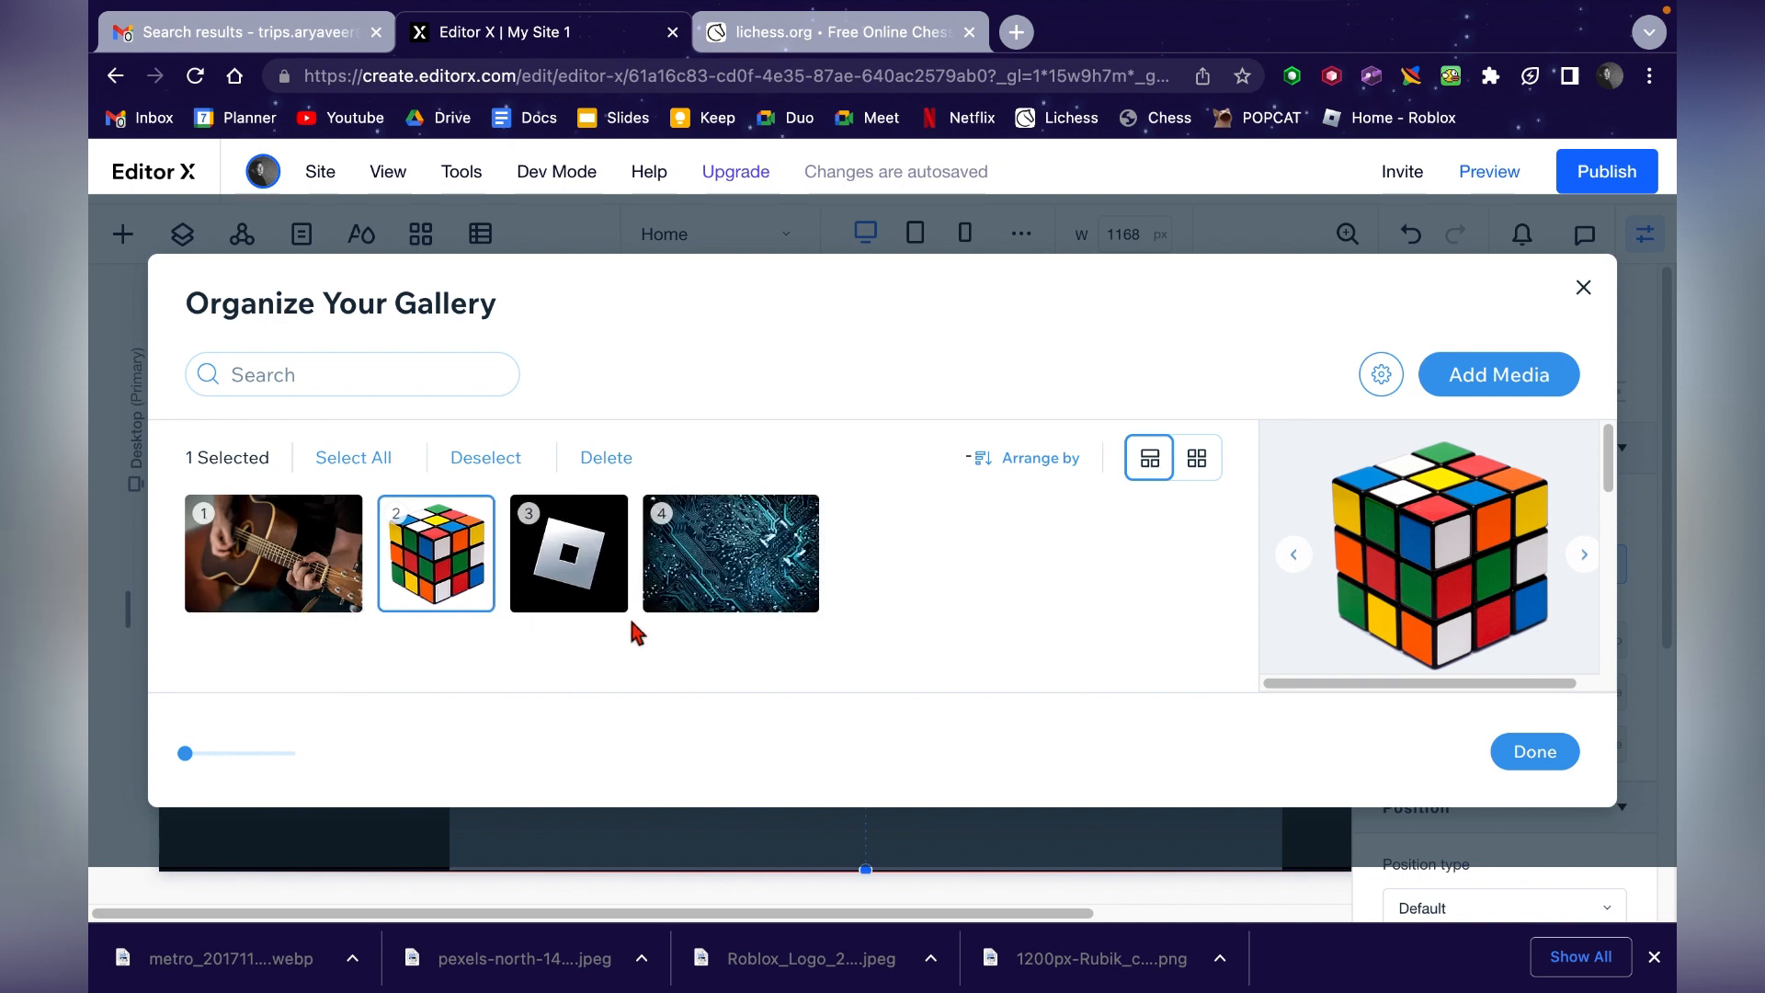
click(1197, 457)
drag(554, 564, 432, 665)
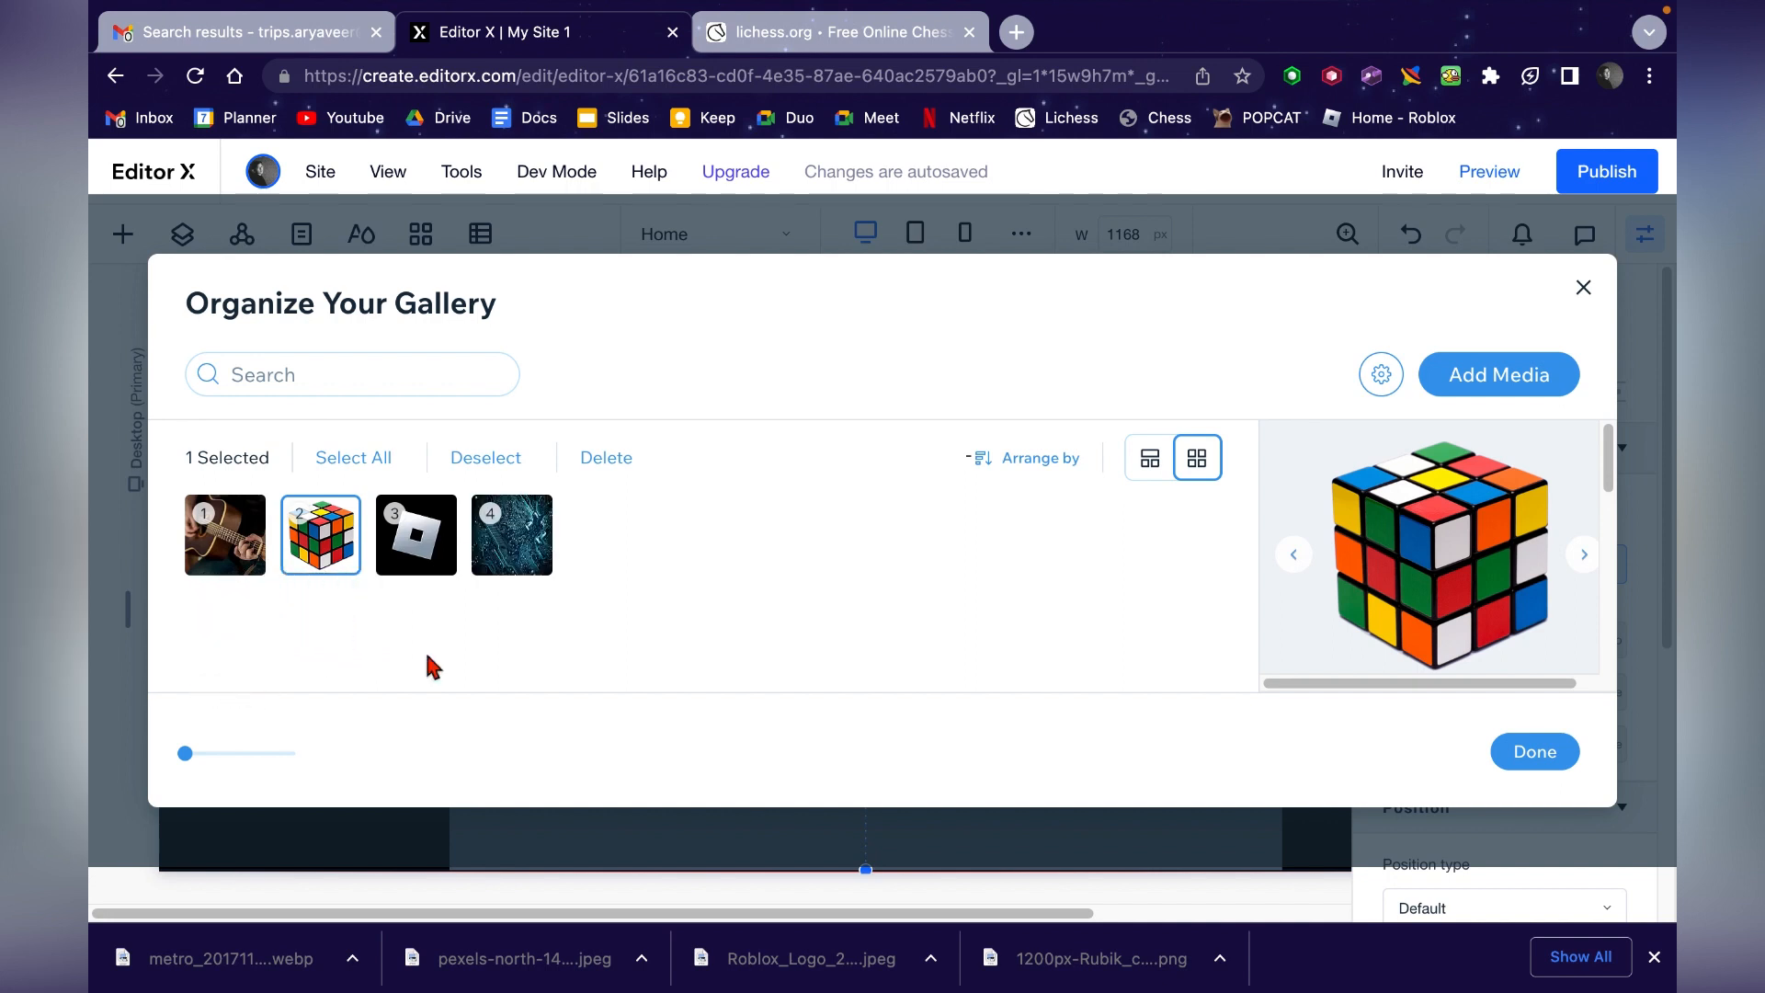
- Save the gallery arrangement, shrink the gallery to 31.4% width and place it just right of the red divider line
click(1529, 769)
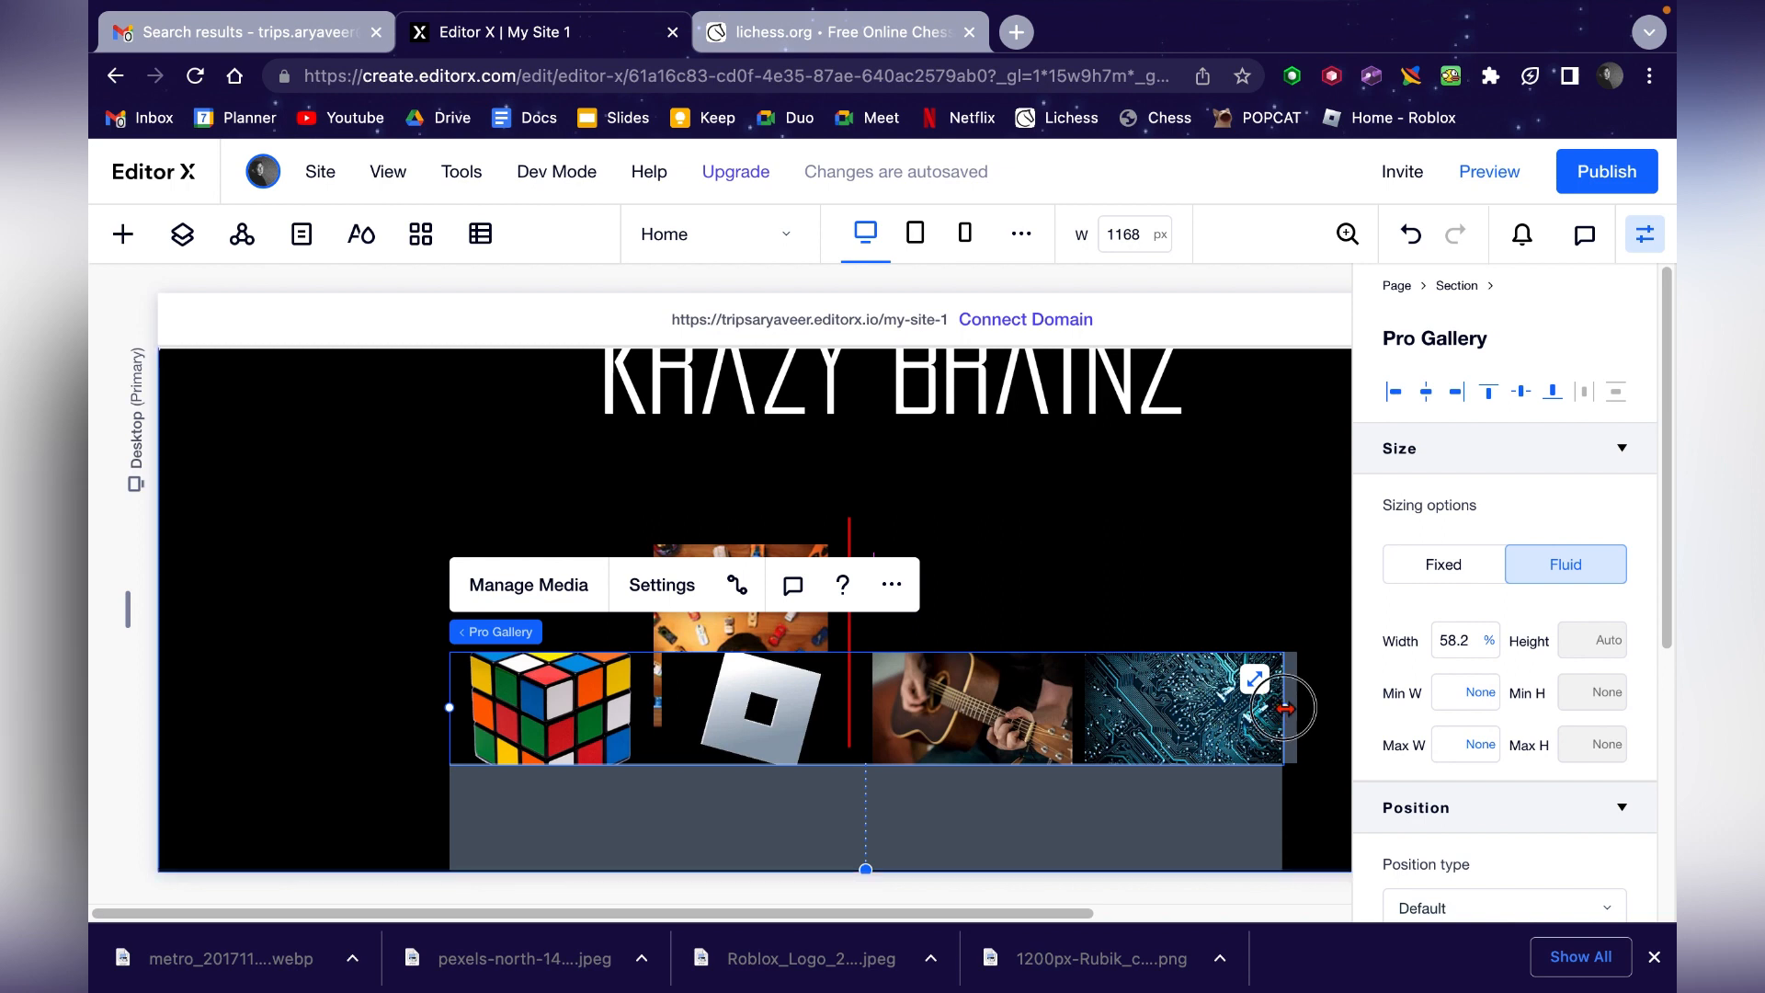
drag(919, 727, 803, 738)
drag(1055, 651, 1063, 582)
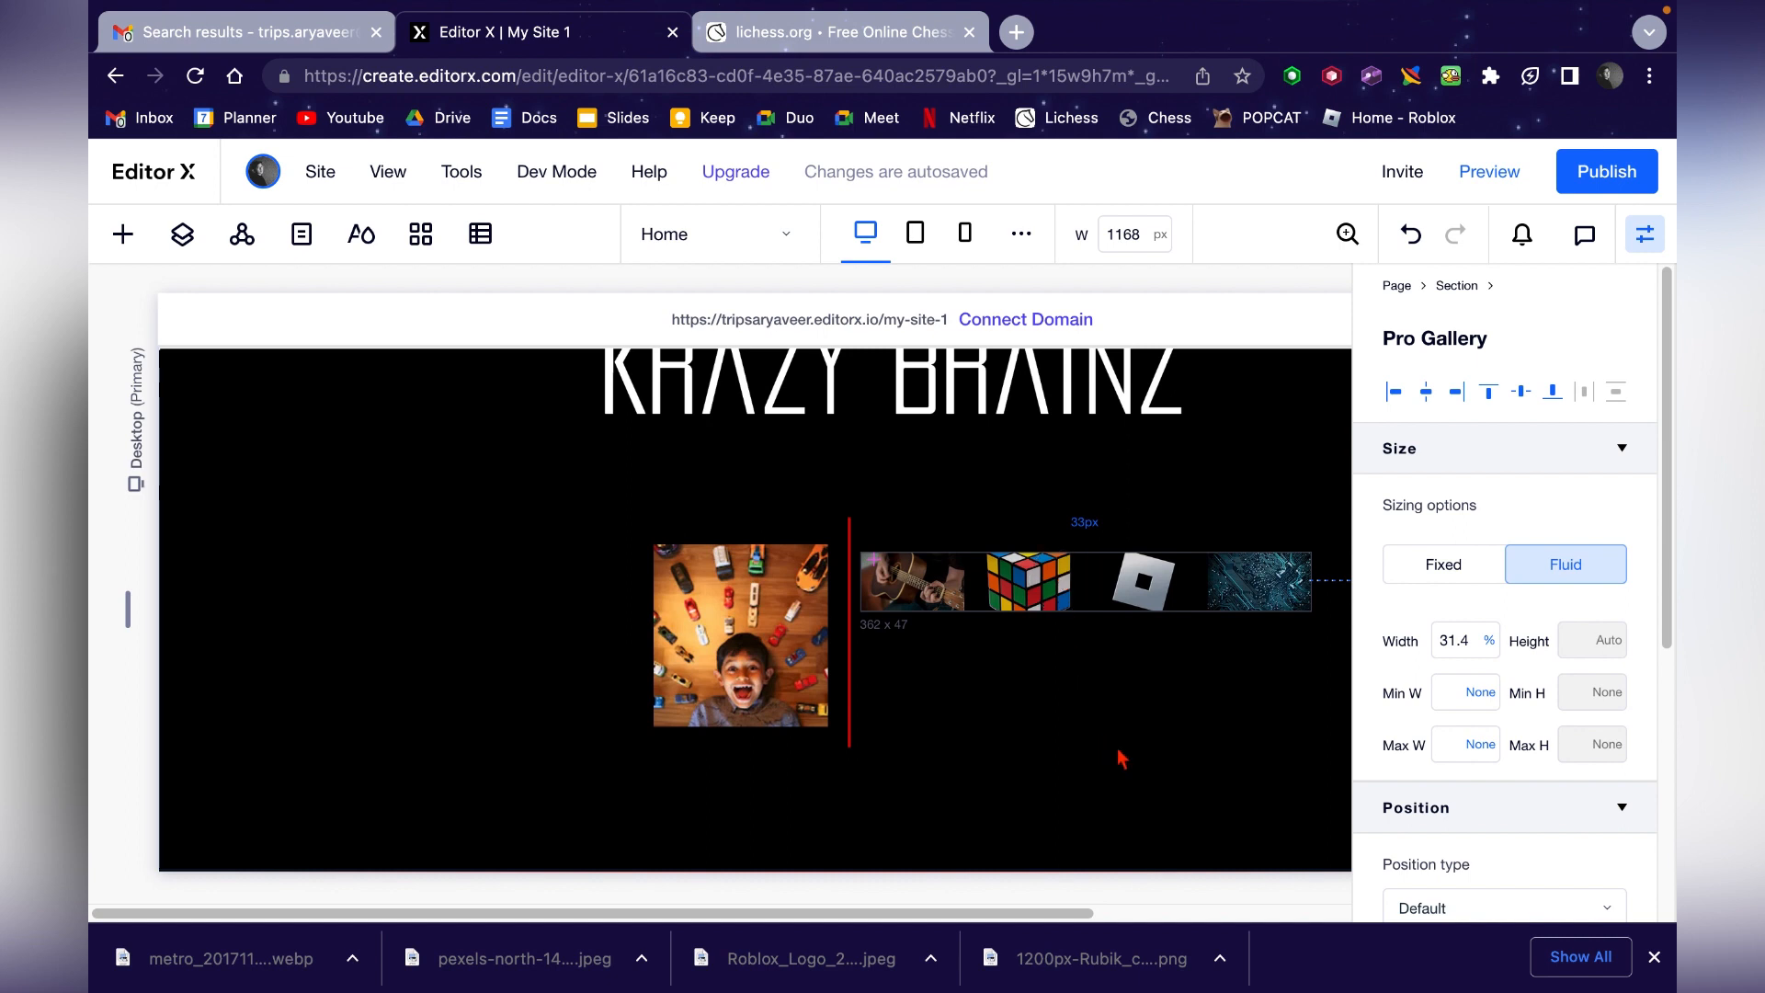
click(1119, 812)
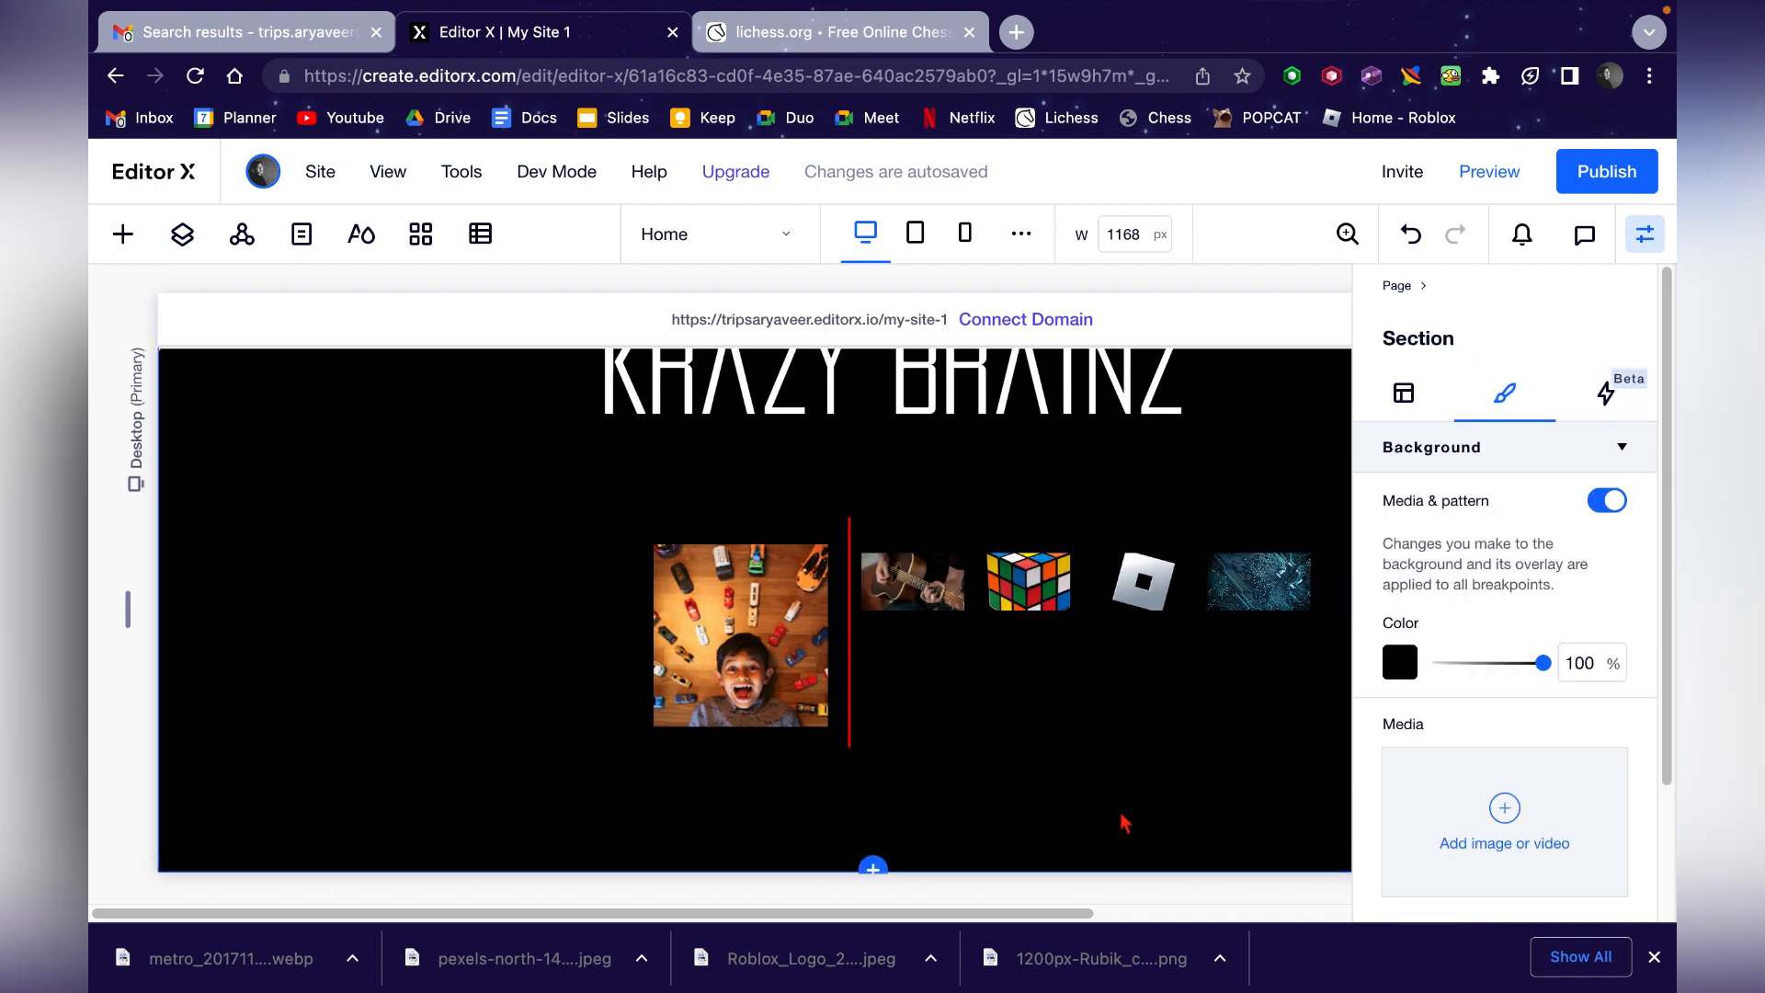
- Shift the profile image and red divider line further left and reposition the gallery beside the line, slightly lower than before
scroll(1123, 821, down, 6)
scroll(1123, 821, up, 10)
scroll(1123, 821, down, 3)
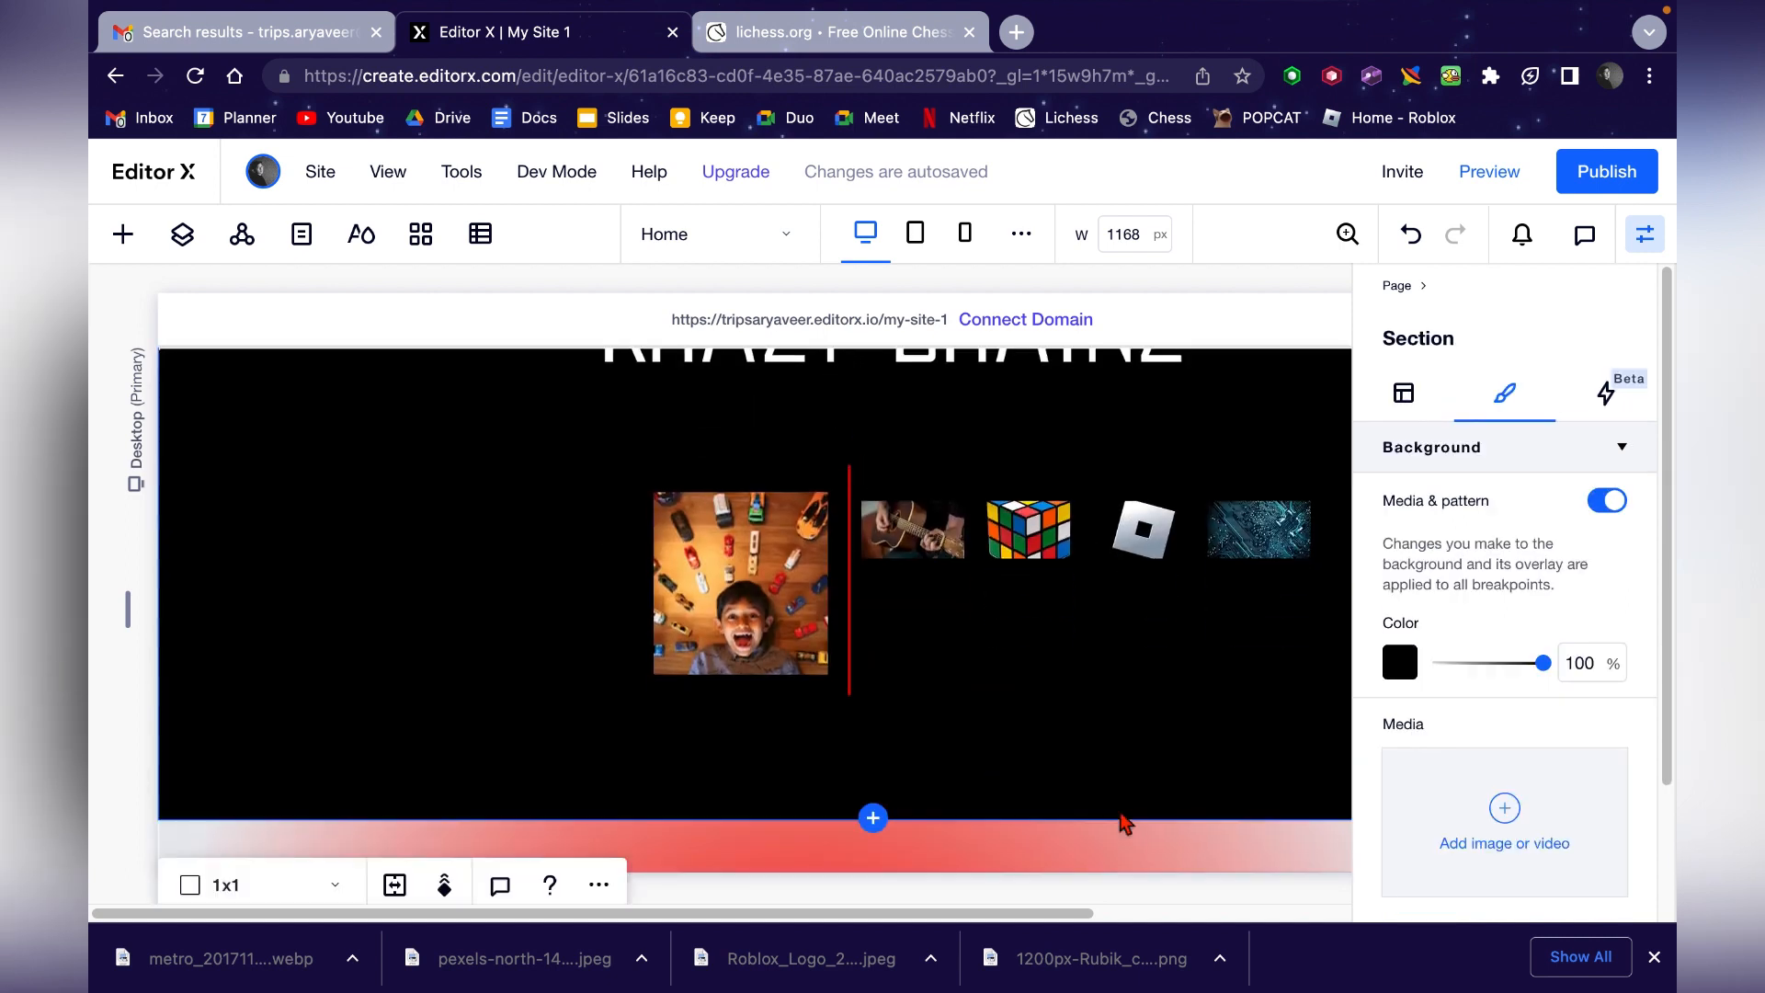
scroll(1109, 640, up, 3)
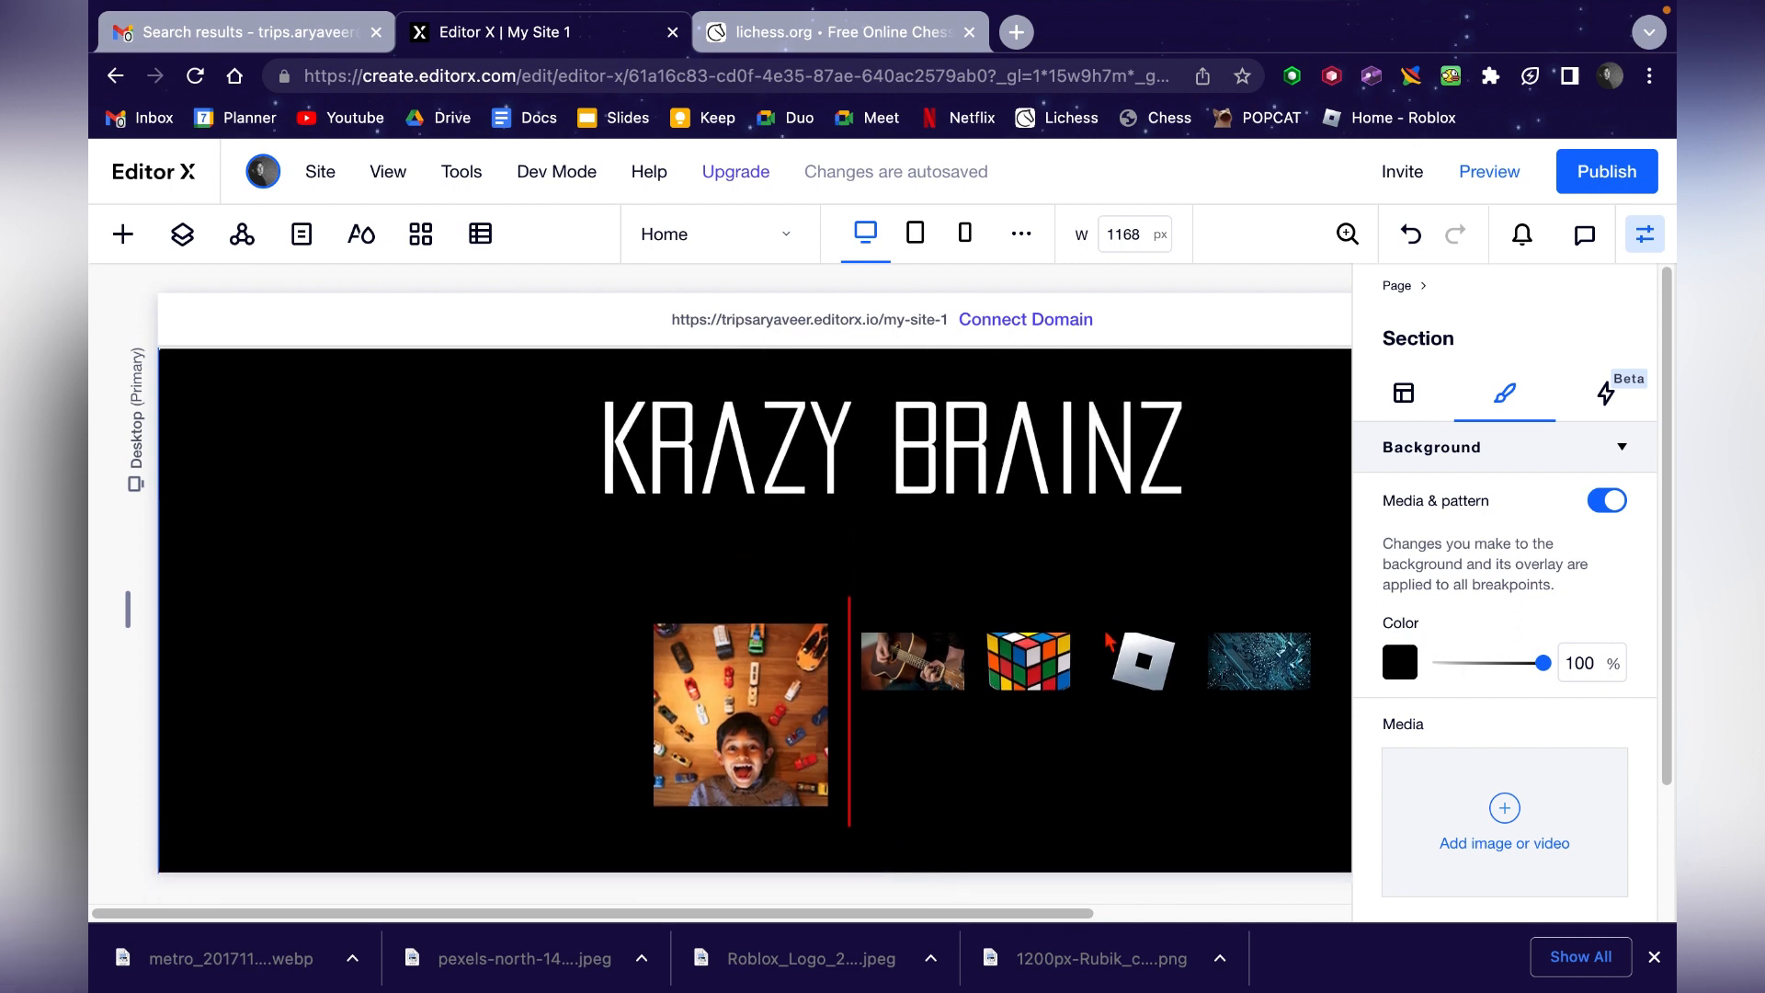
click(723, 663)
drag(628, 663, 601, 665)
drag(841, 709, 790, 714)
drag(903, 705, 953, 703)
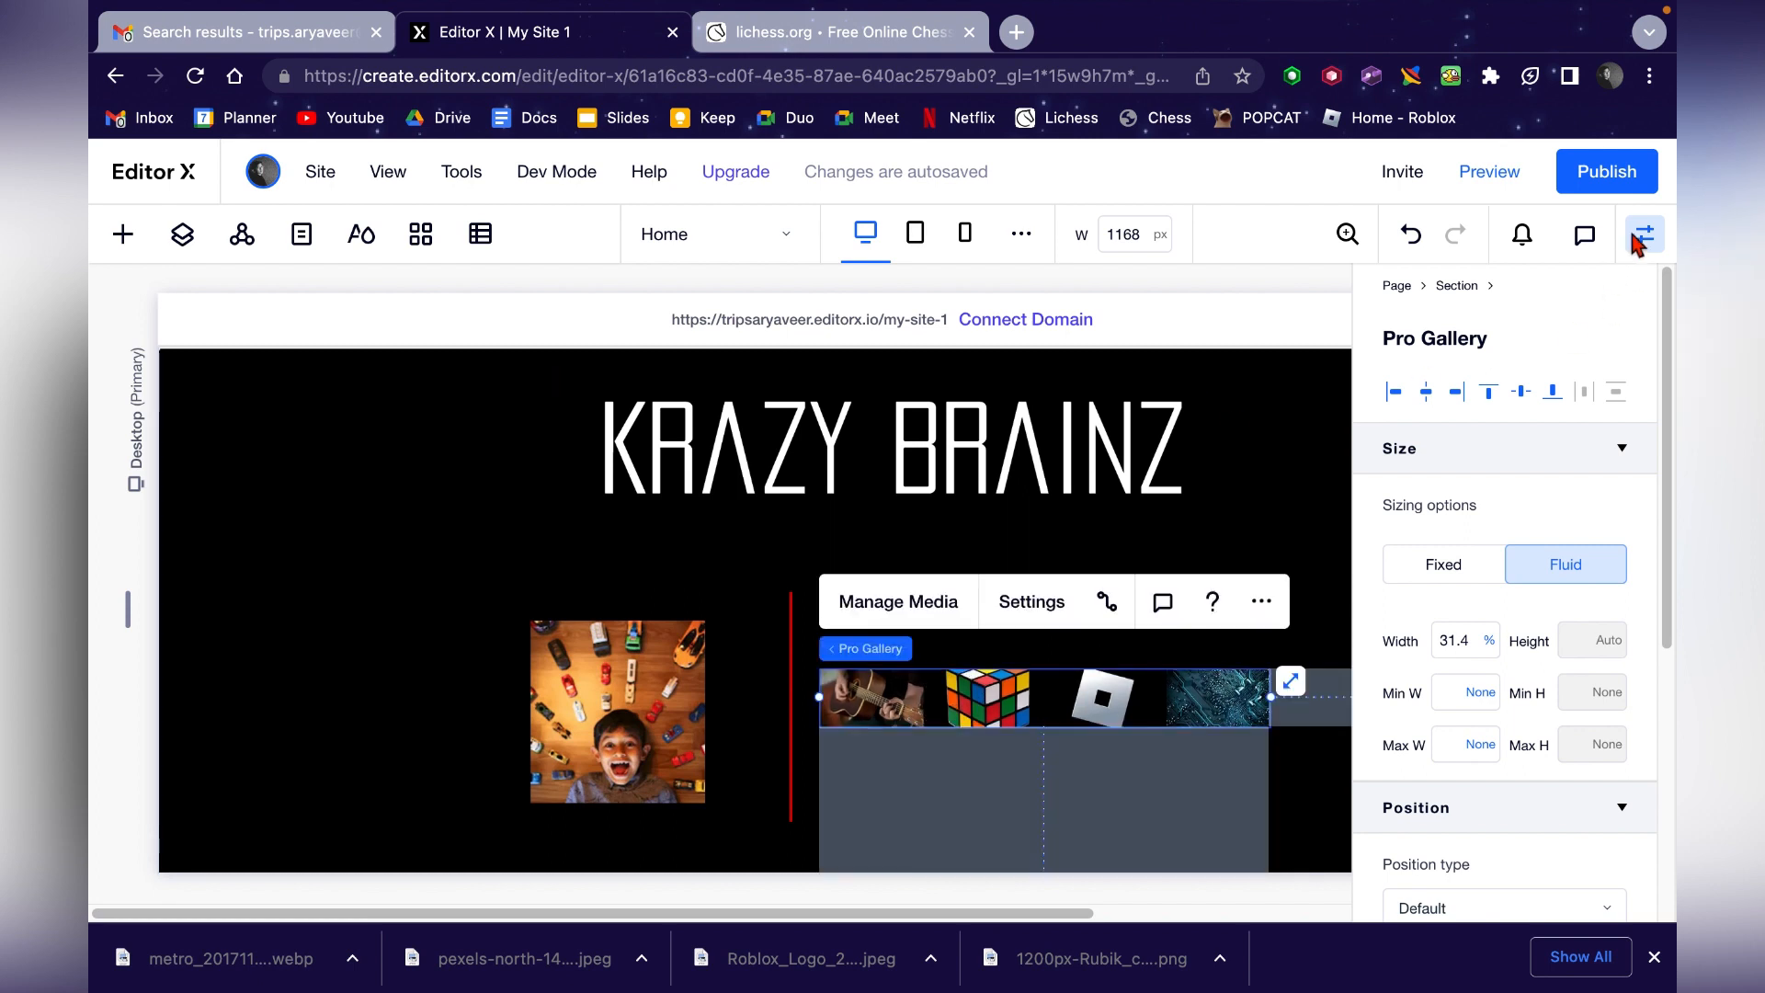
- Hide the inspector and review the Home page layout from the title down to the subscribe button and footer
click(1644, 234)
click(1616, 375)
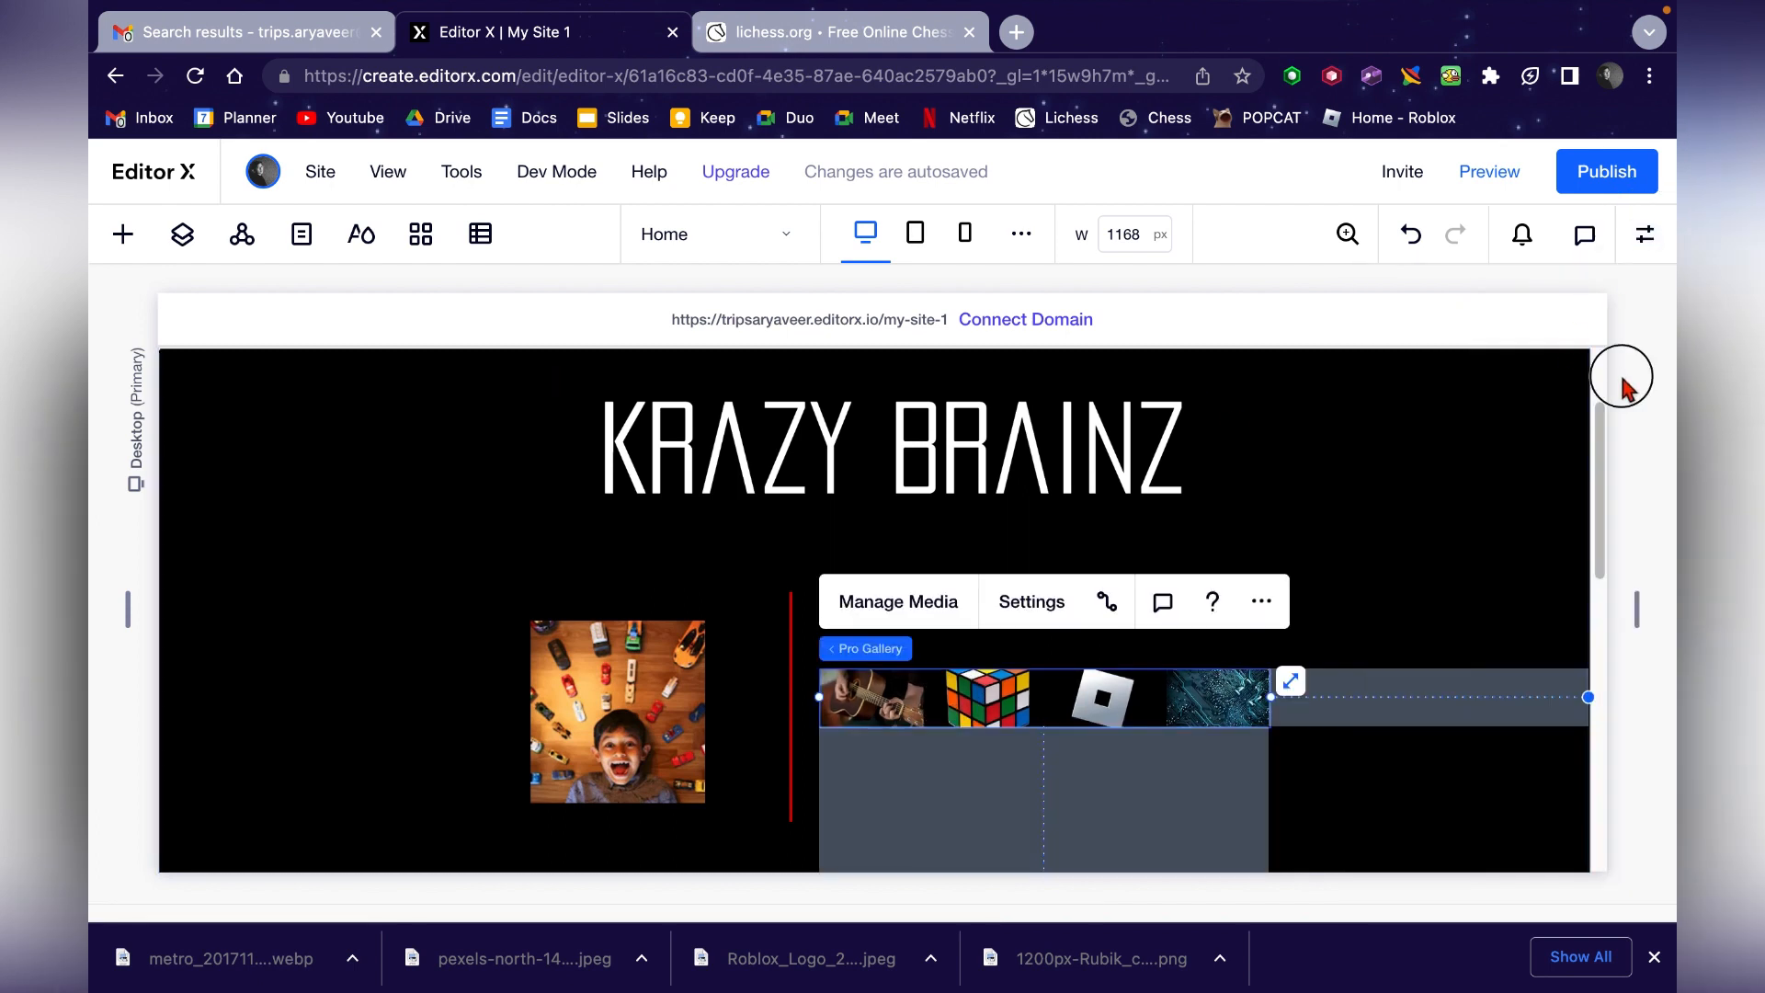
scroll(1288, 481, down, 1)
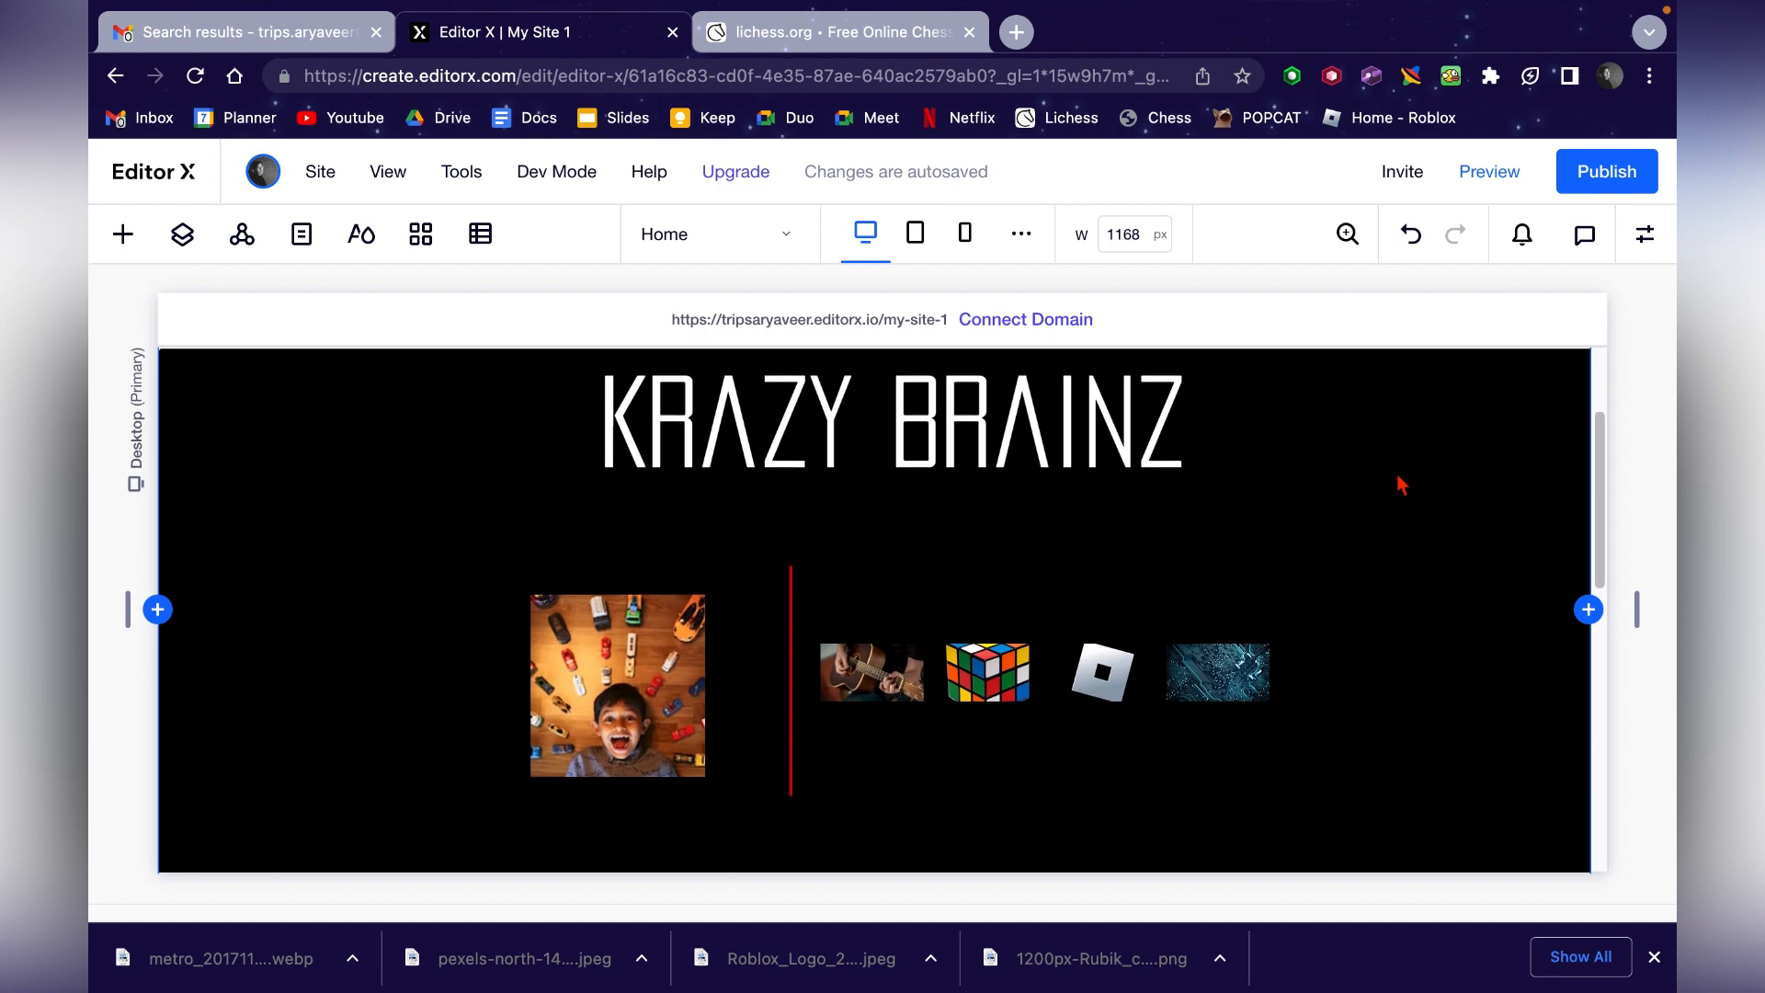
click(1383, 622)
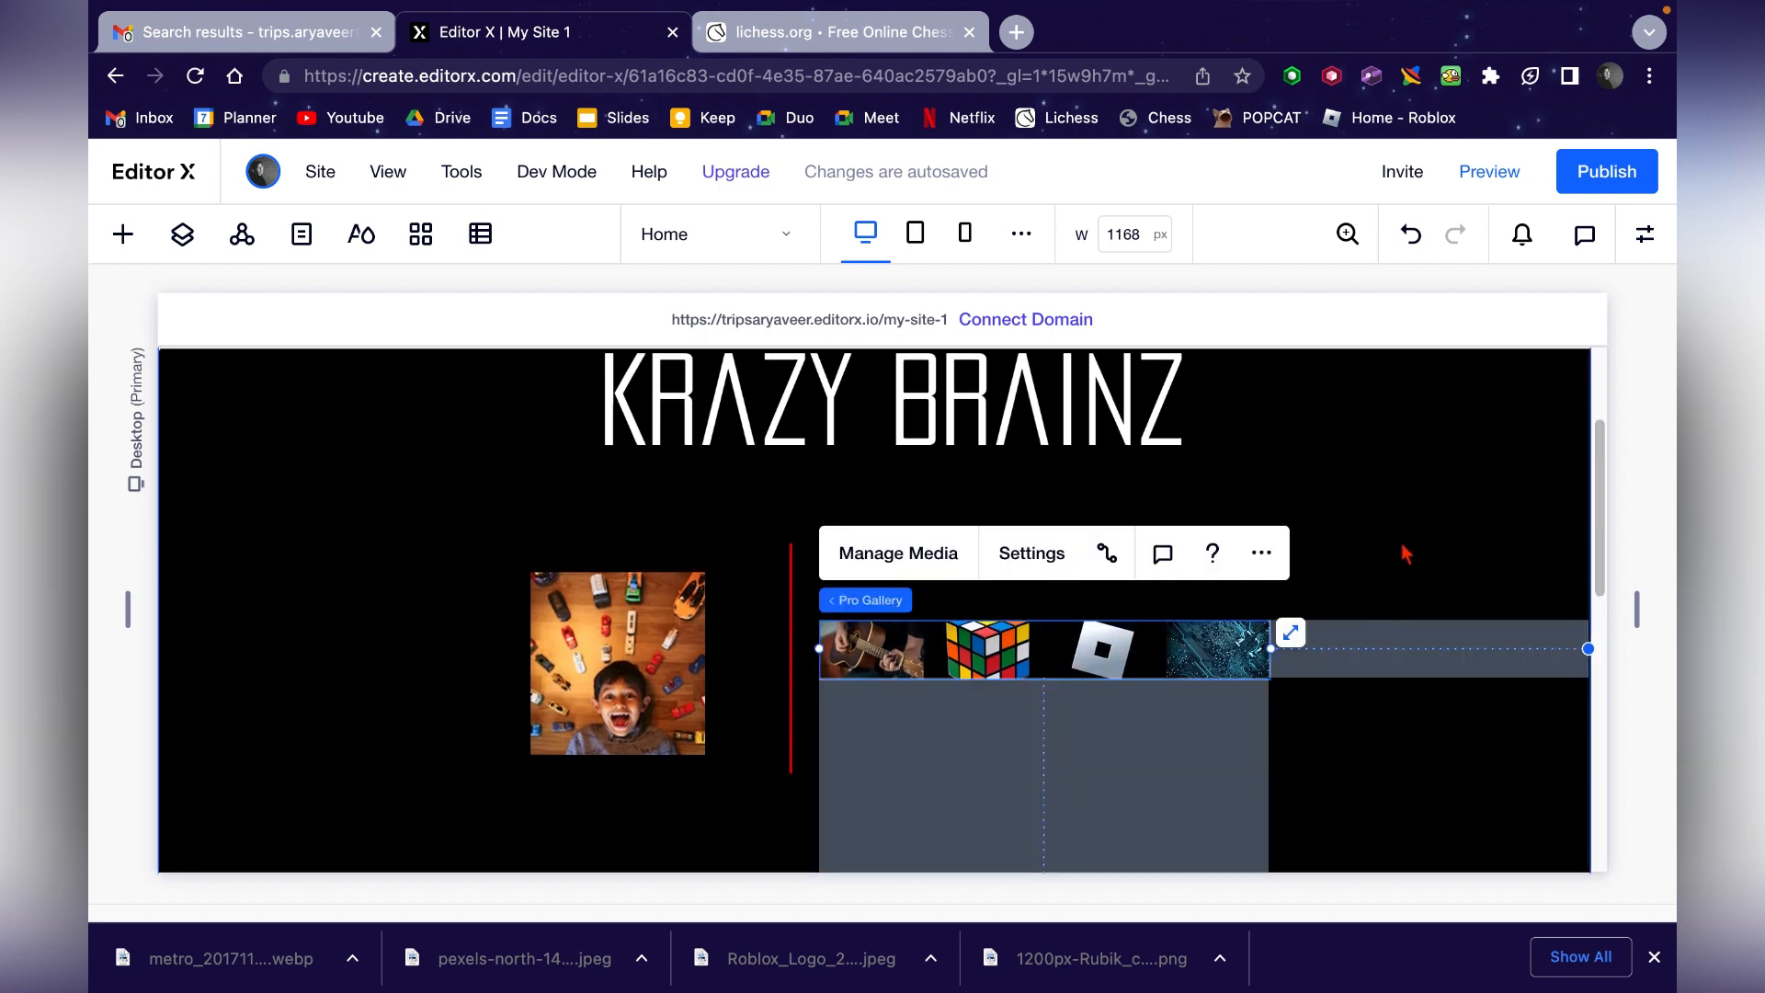
scroll(1405, 552, down, 10)
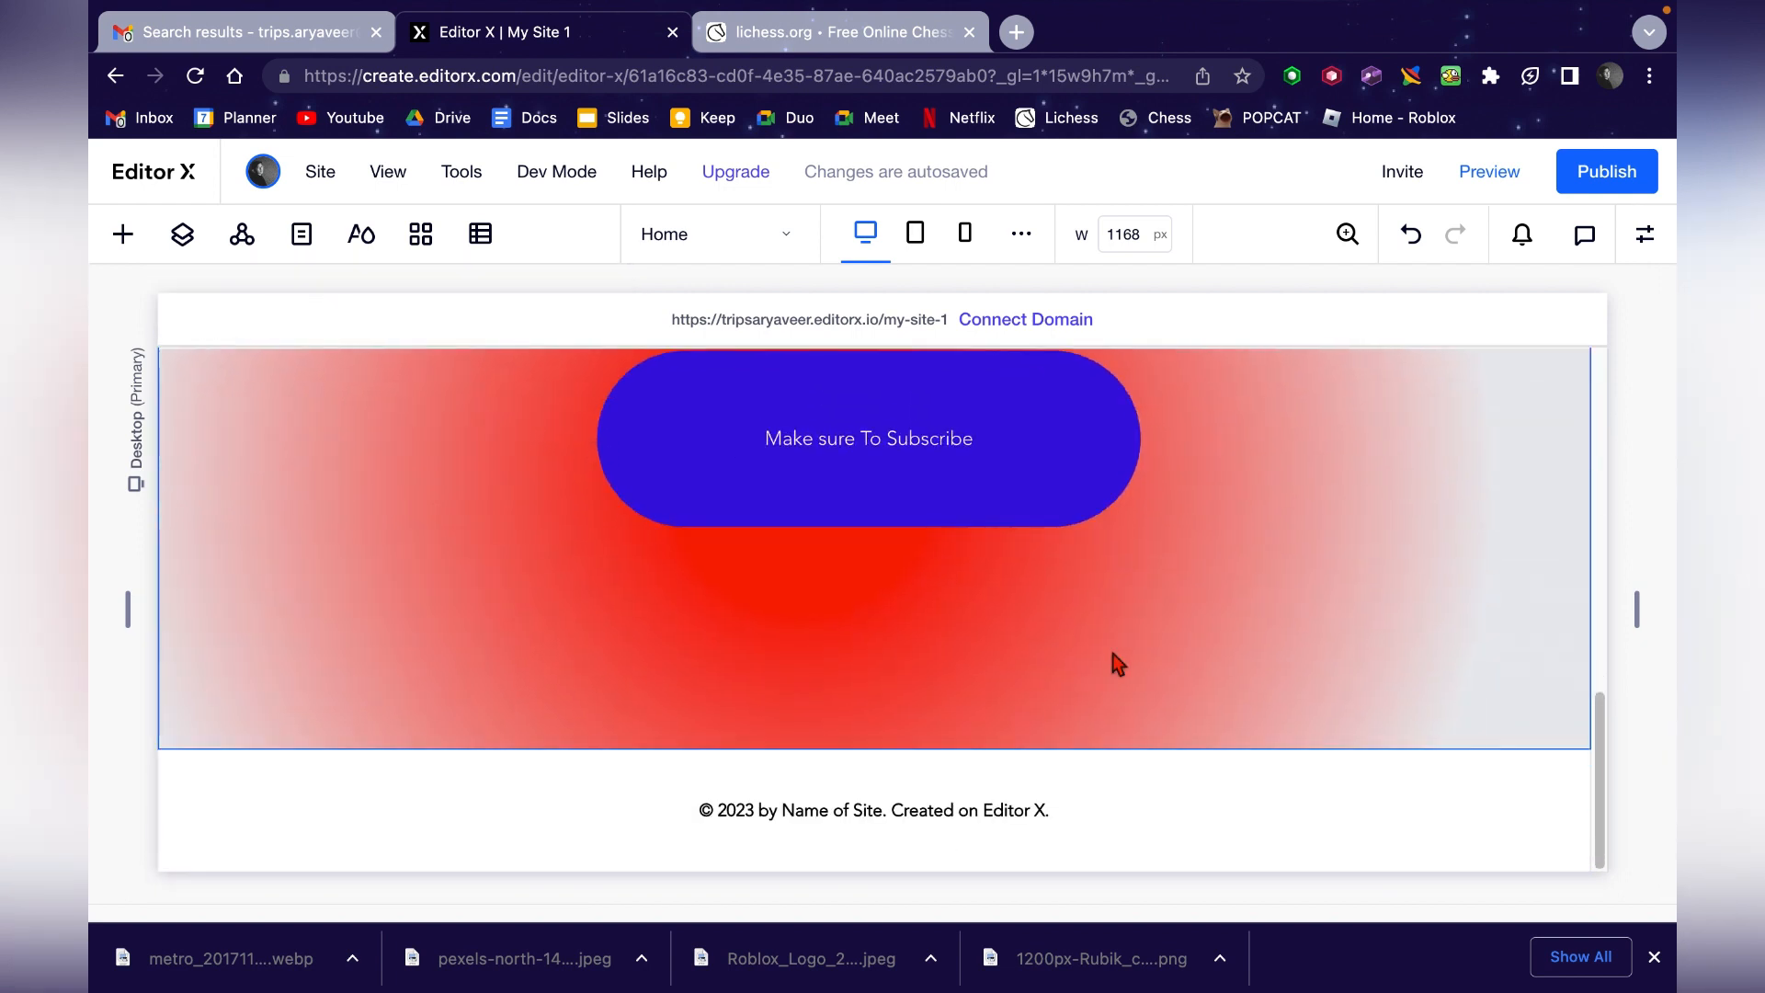
scroll(1113, 655, up, 2)
click(1032, 607)
click(1246, 519)
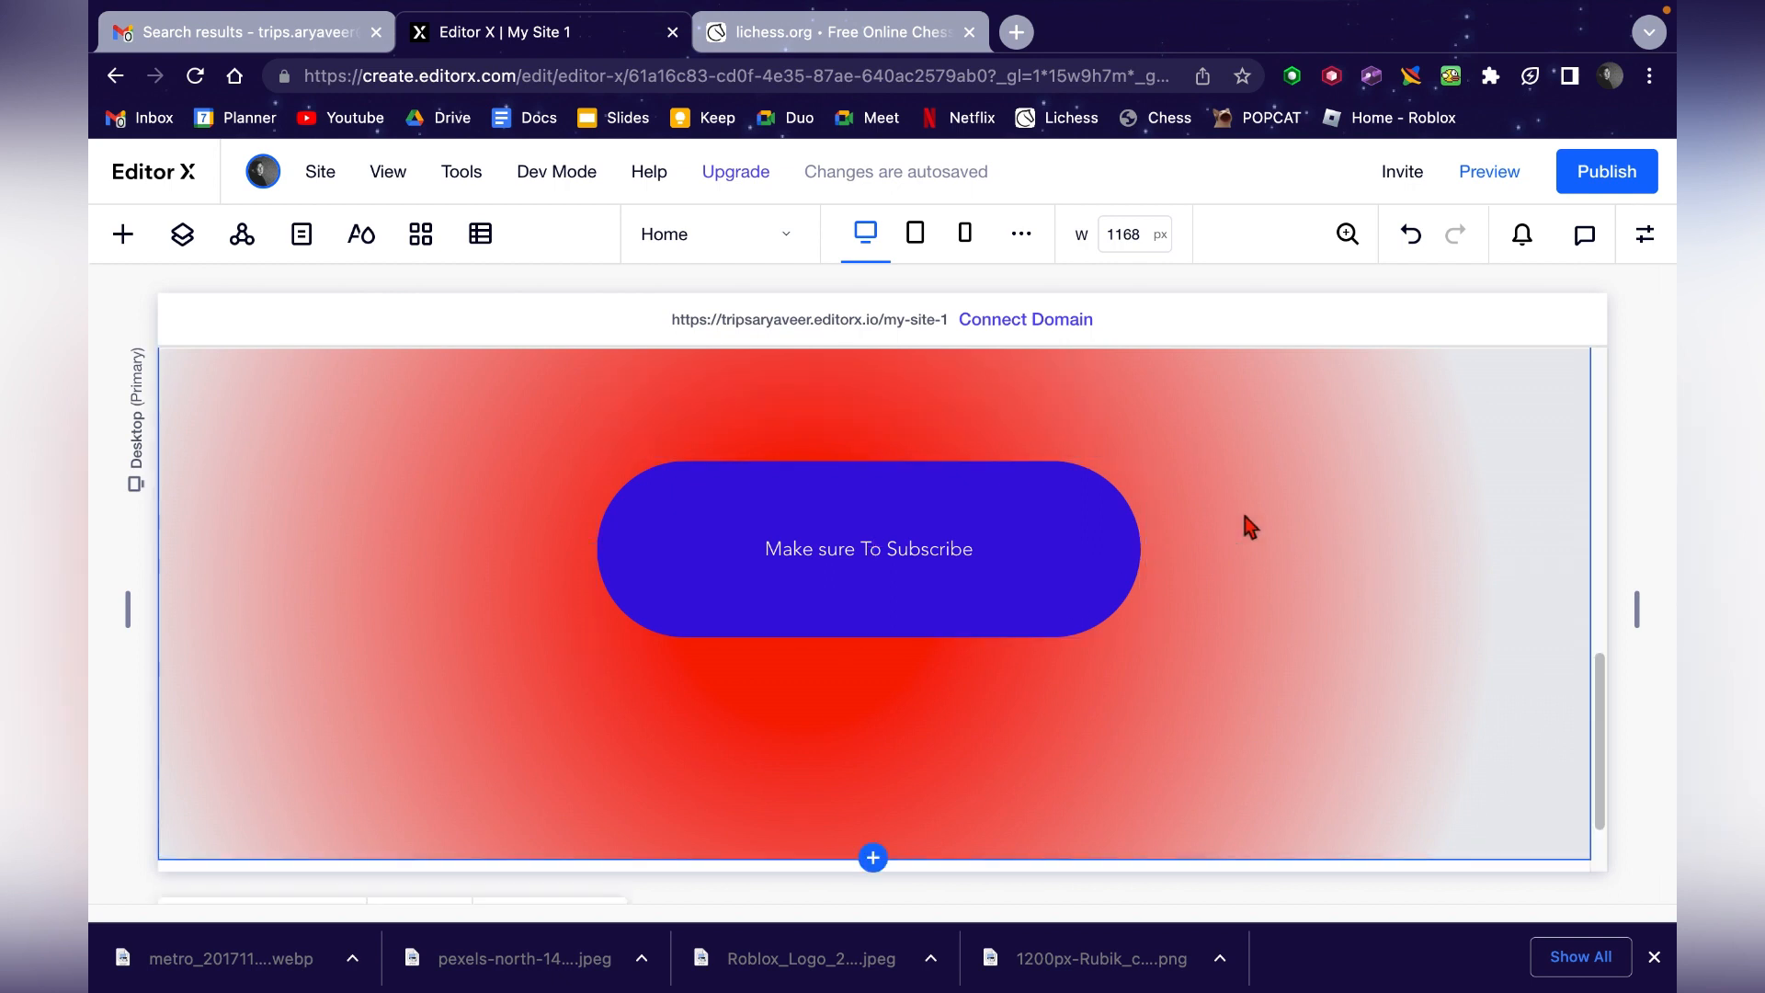
- Preview the site and check the Home page from the Krazy Brainz title down to the footer
click(1498, 173)
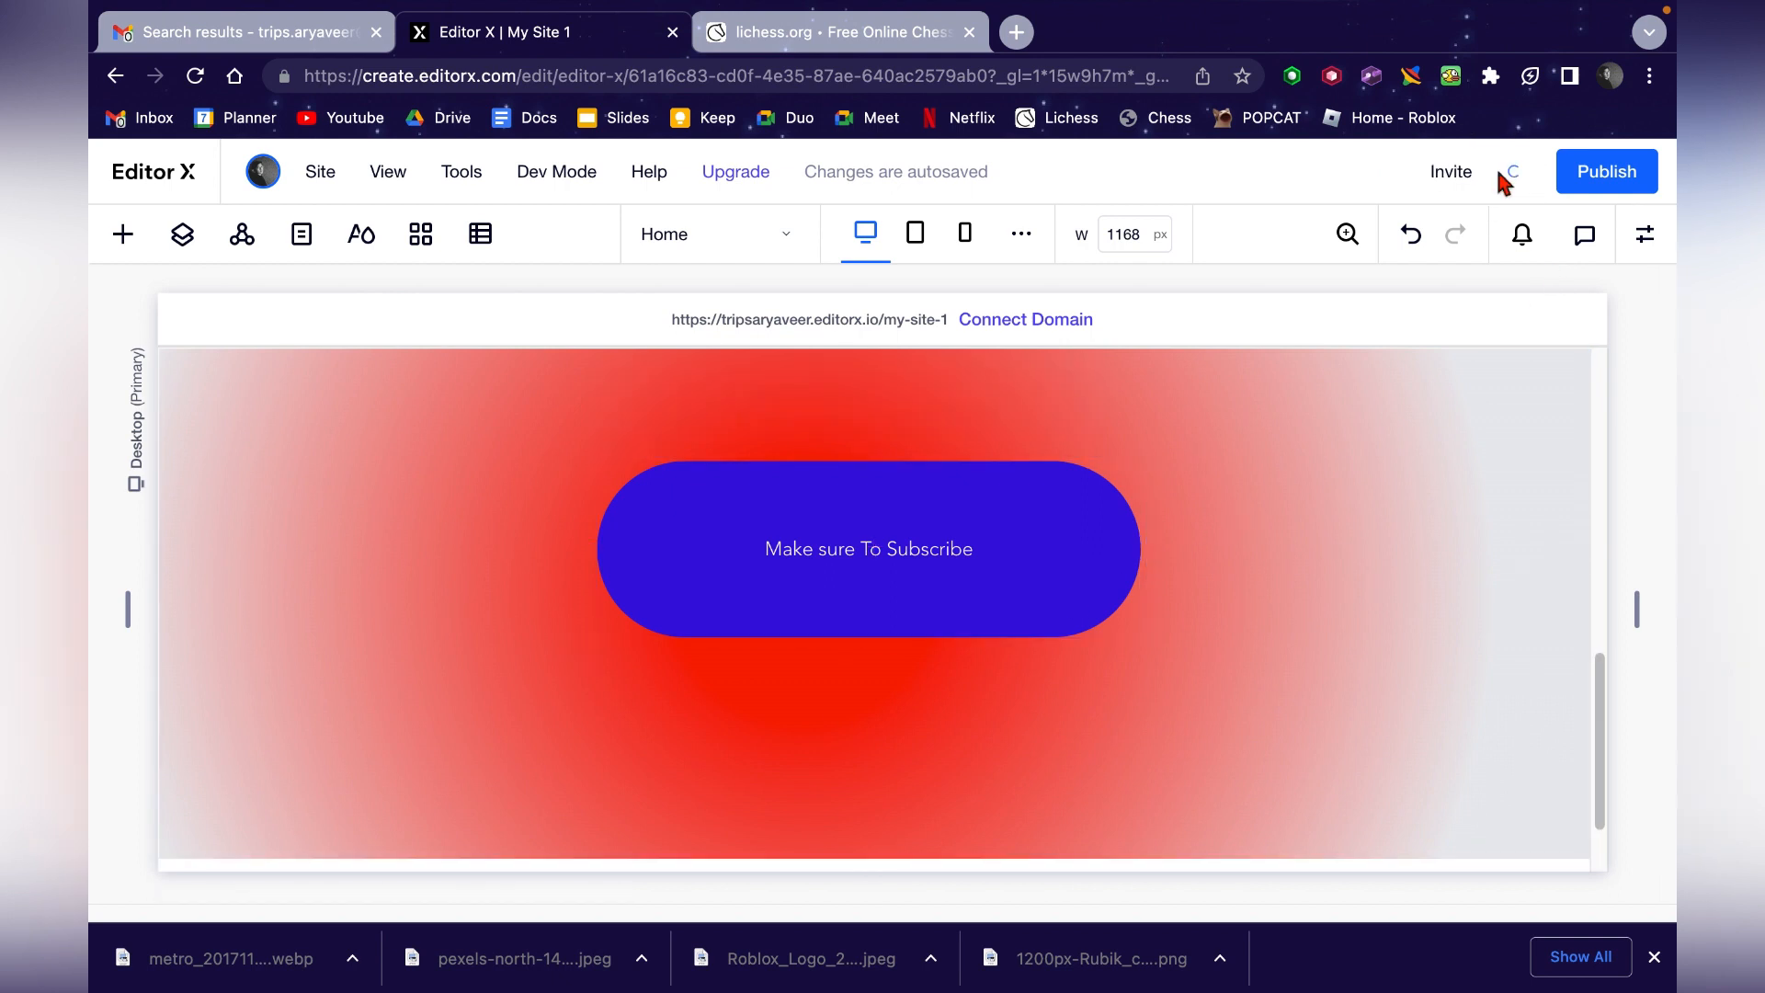
scroll(1269, 510, up, 15)
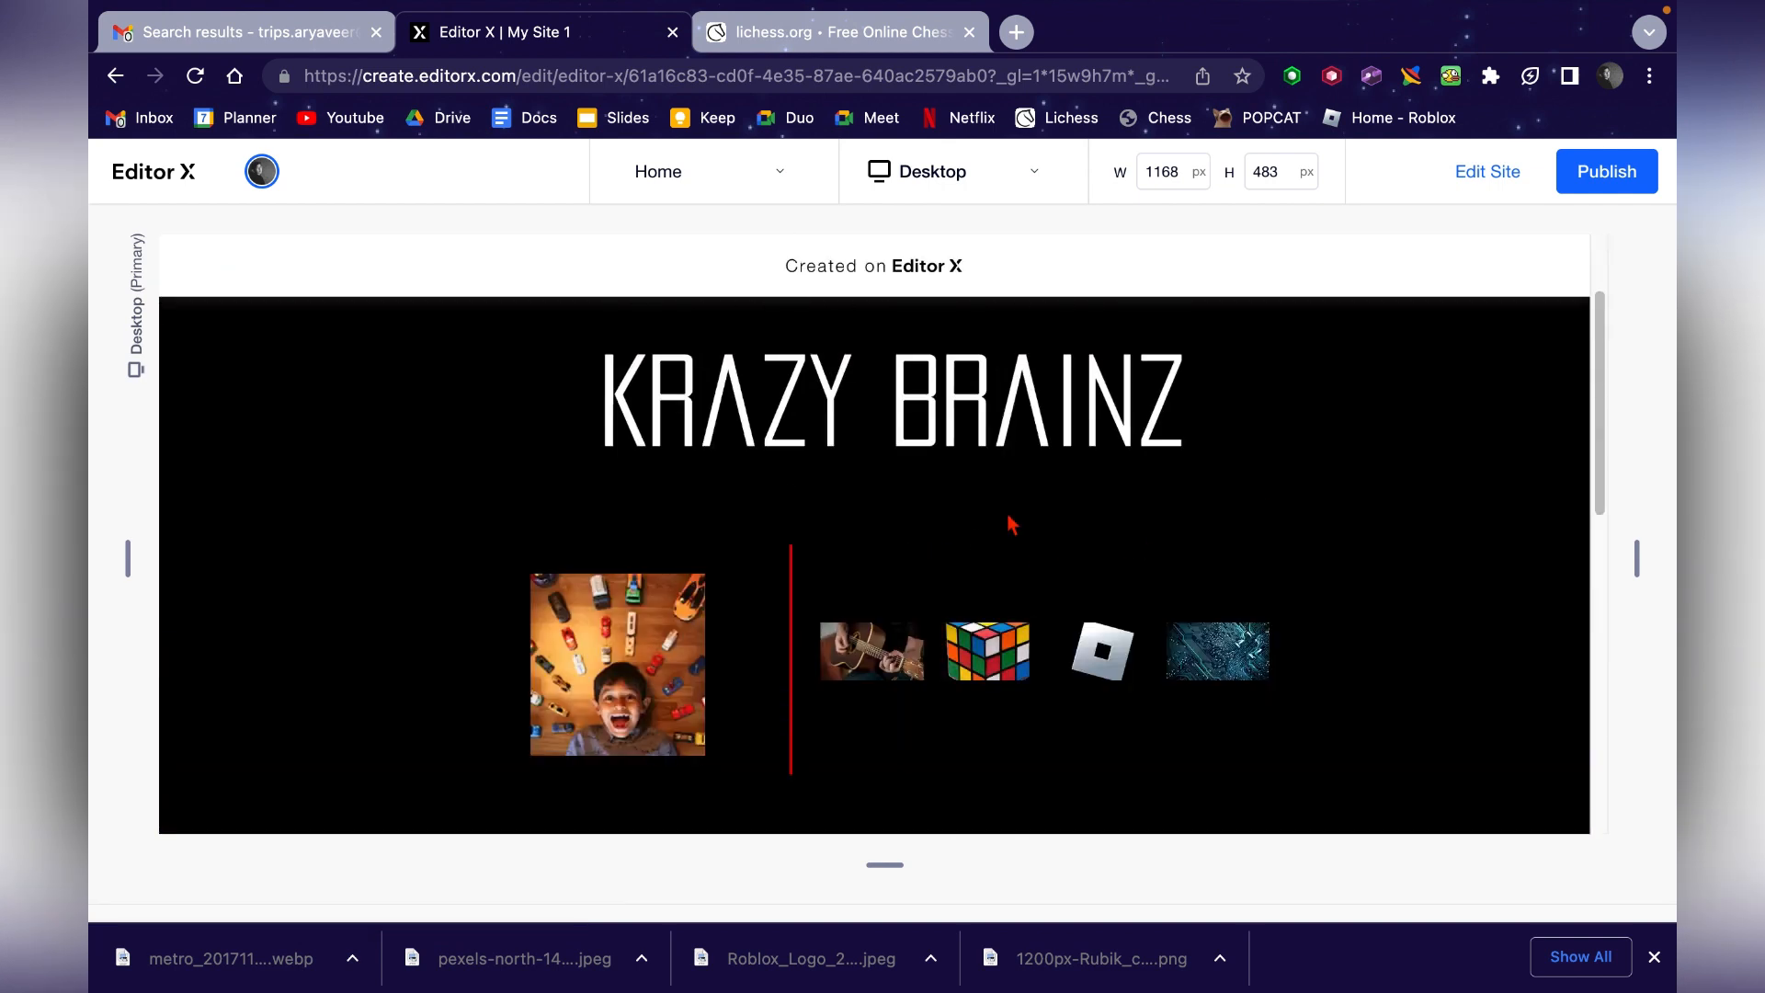
scroll(1016, 520, up, 2)
scroll(600, 508, down, 10)
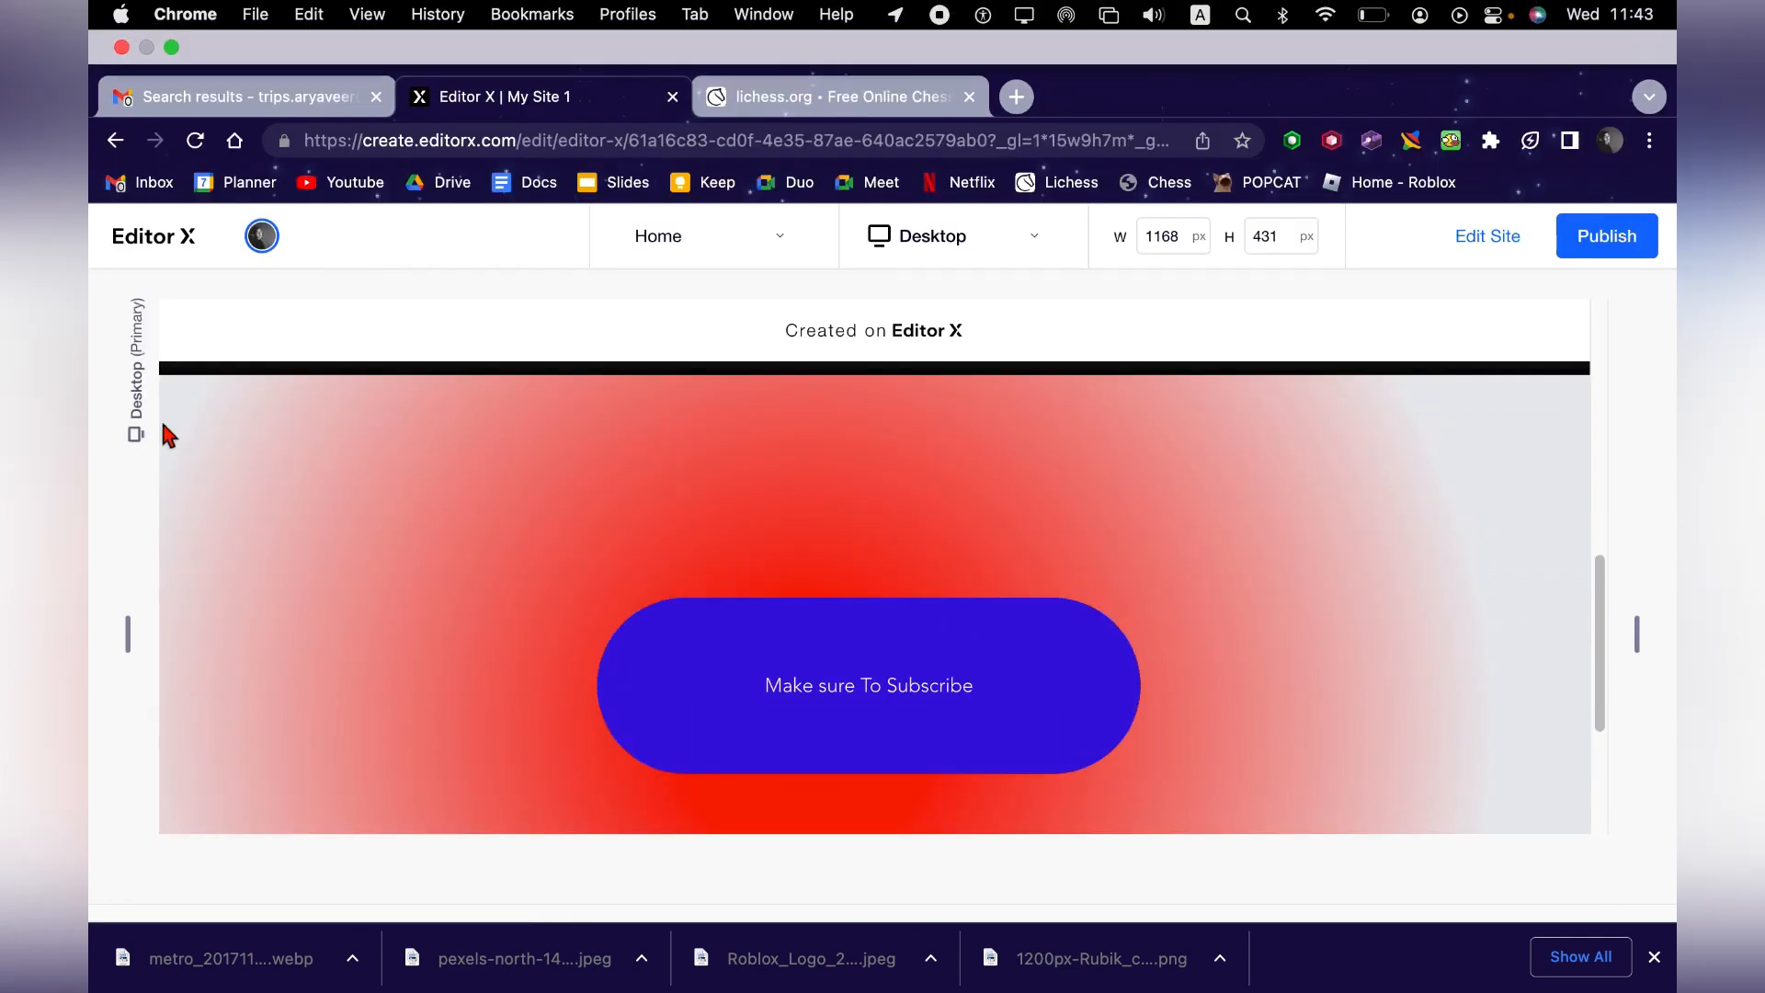
scroll(827, 588, down, 5)
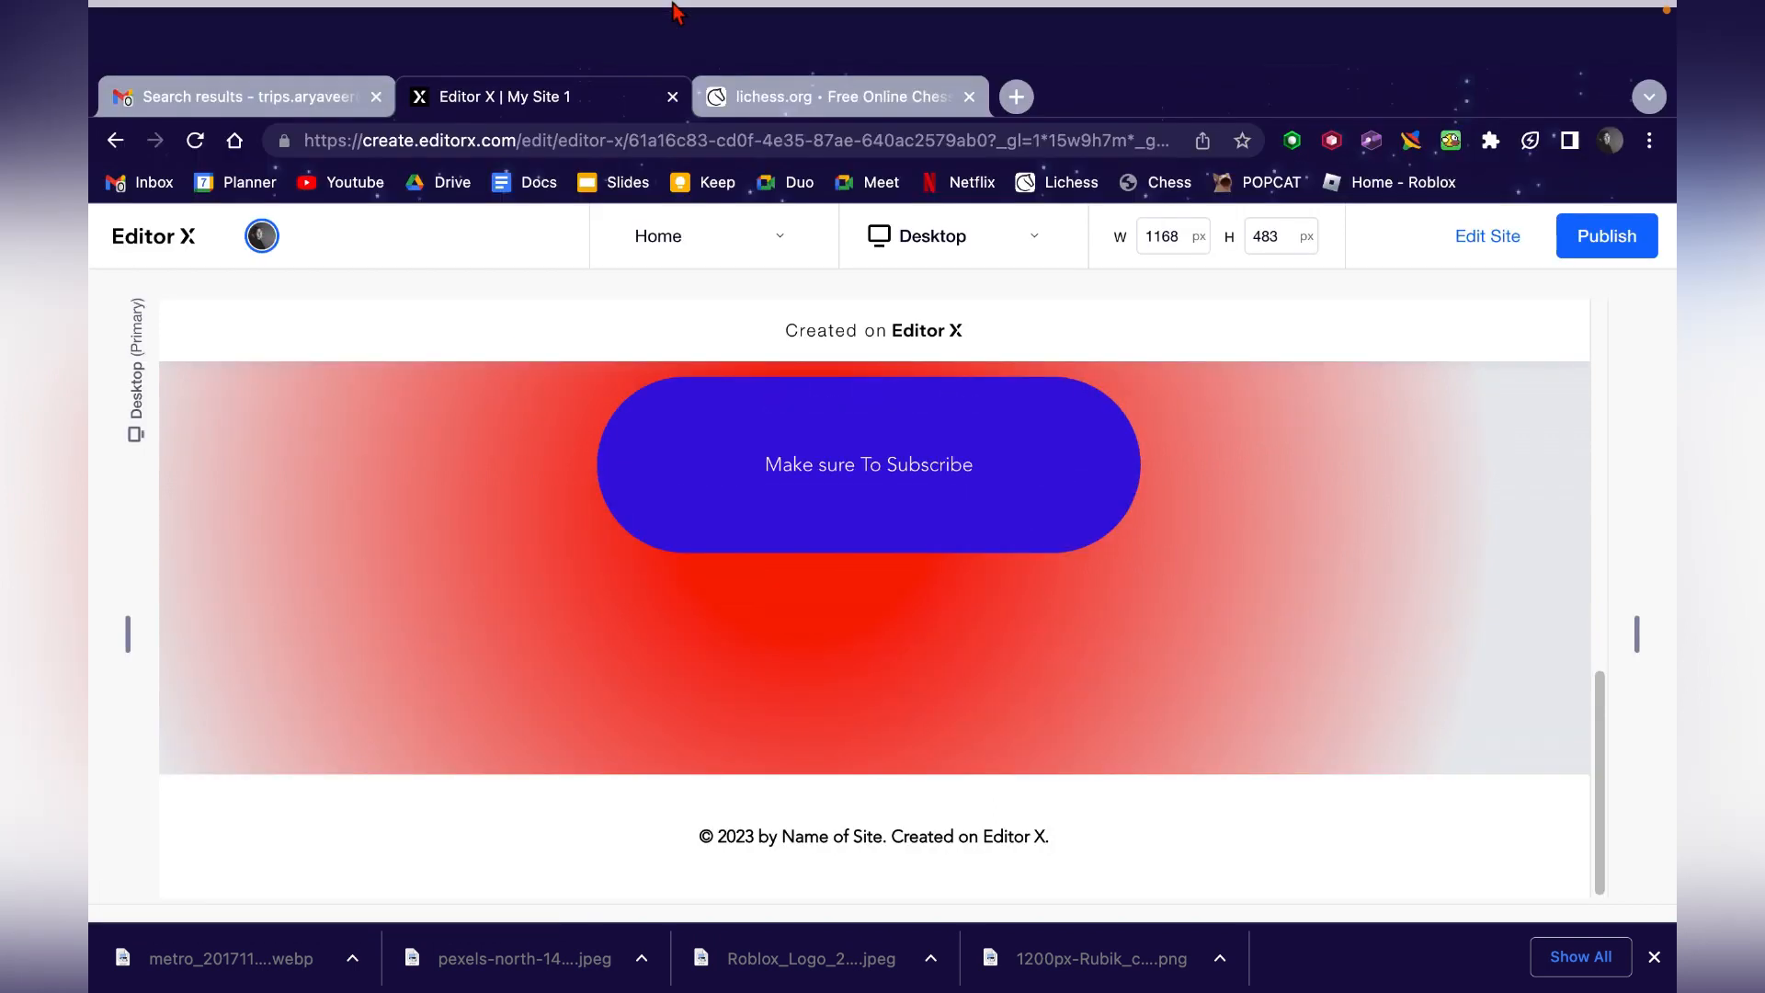
key(F4)
click(373, 432)
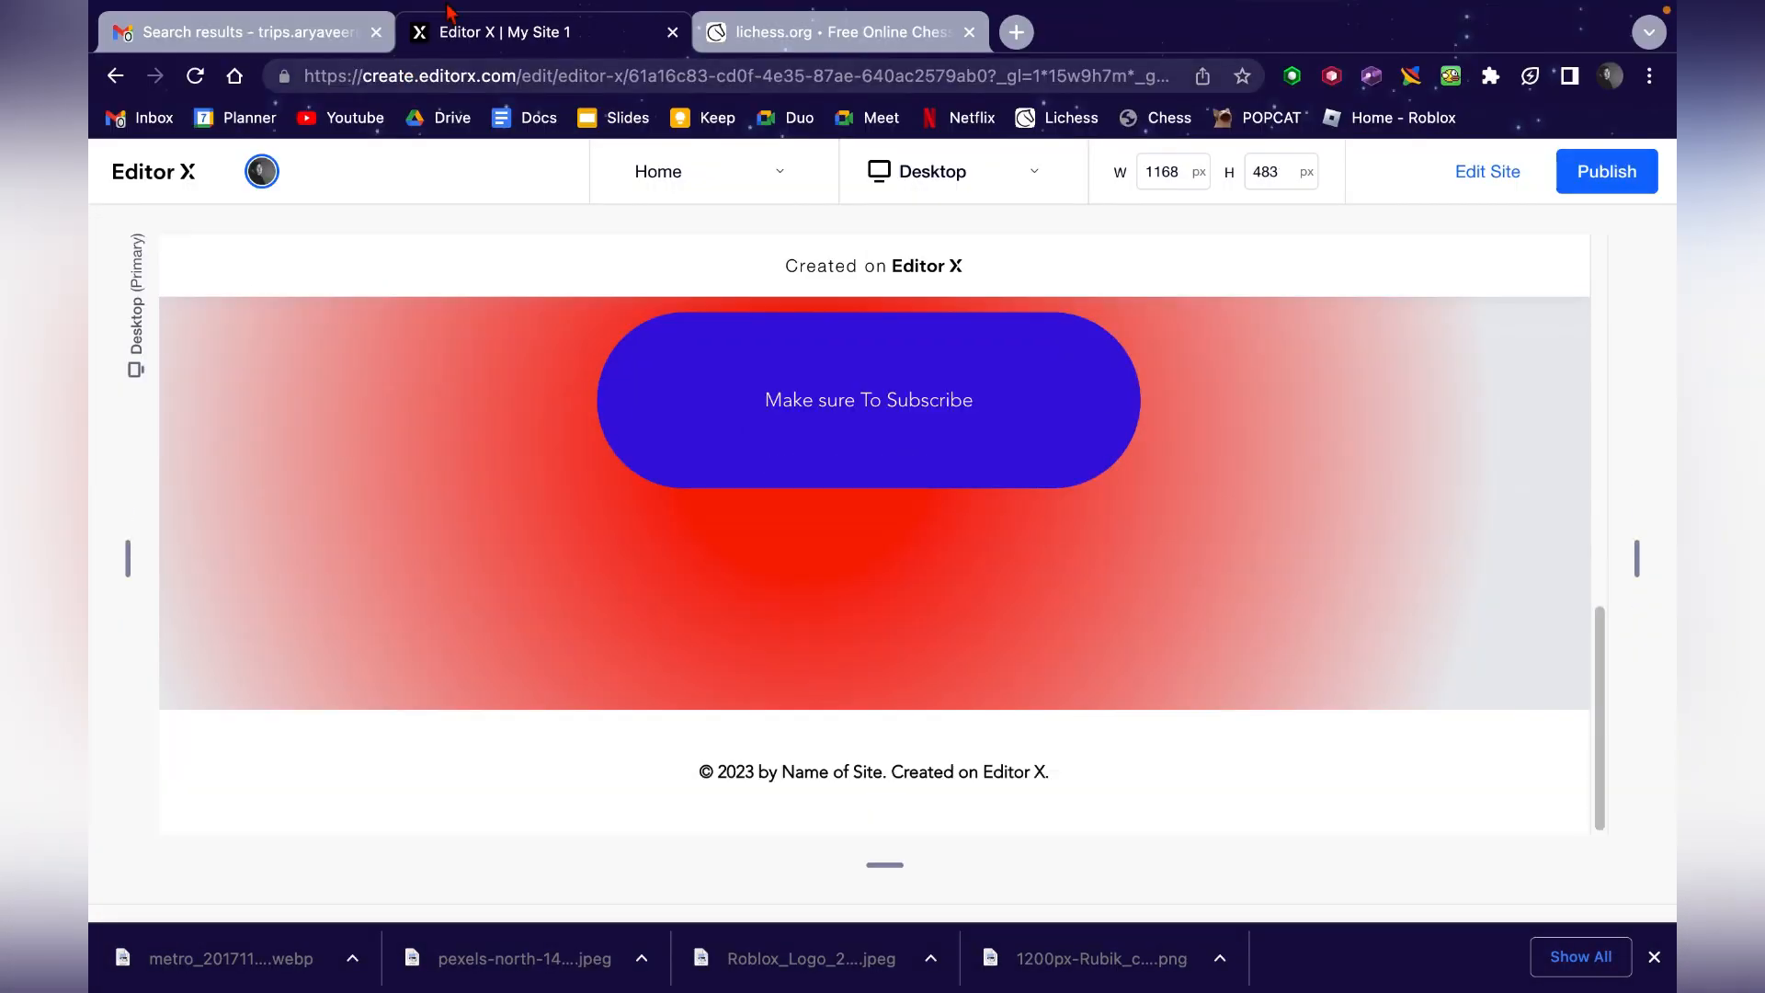